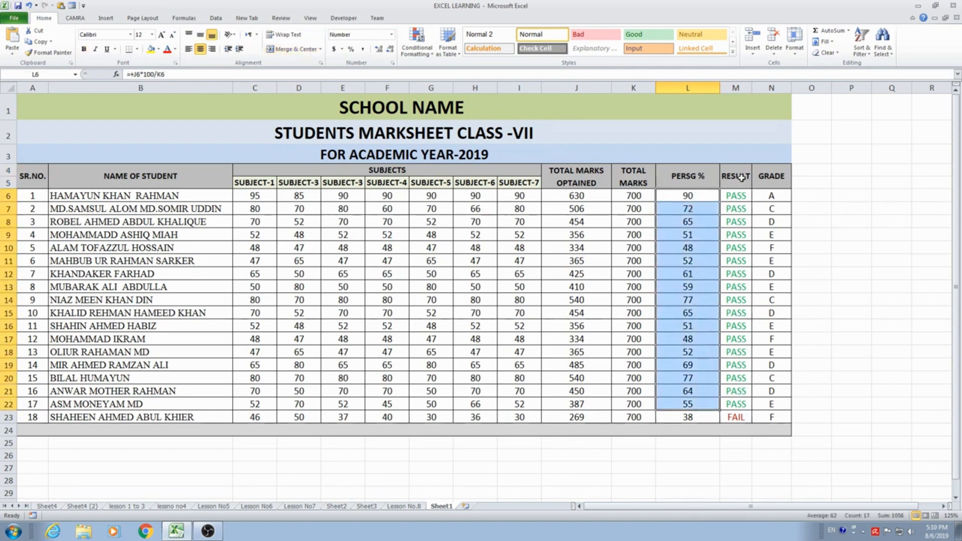
Step: Check the RESULT and GRADE headings and the K6 total on the finished Sheet1 marksheet
click(740, 181)
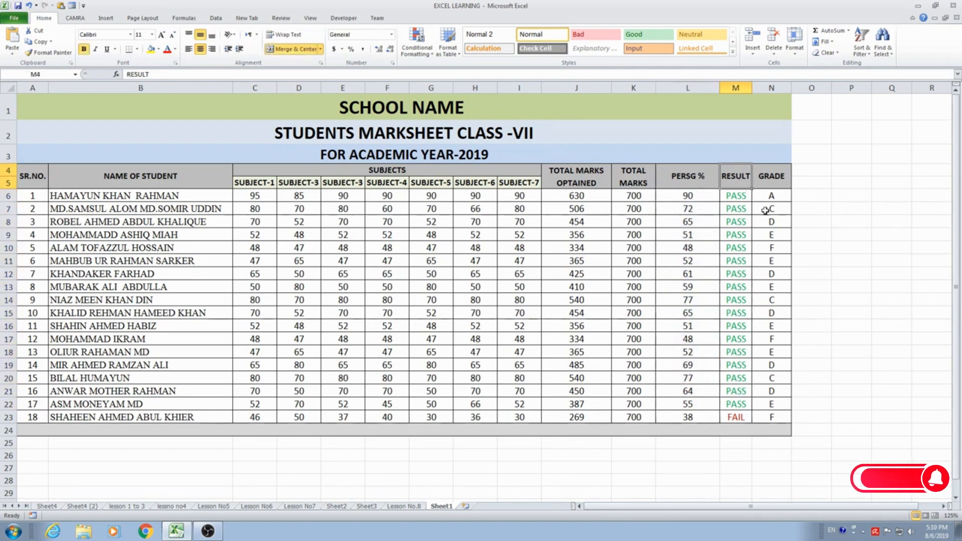
click(771, 175)
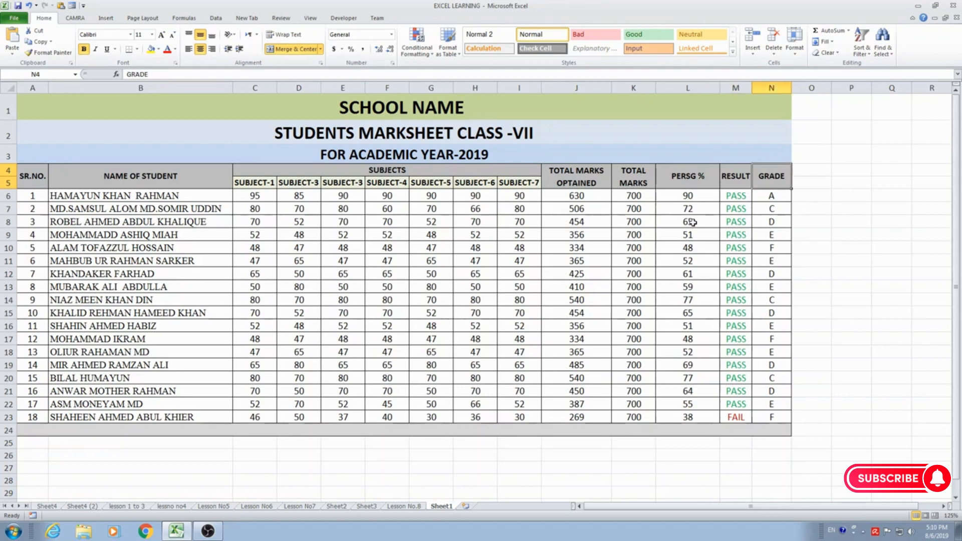
click(639, 198)
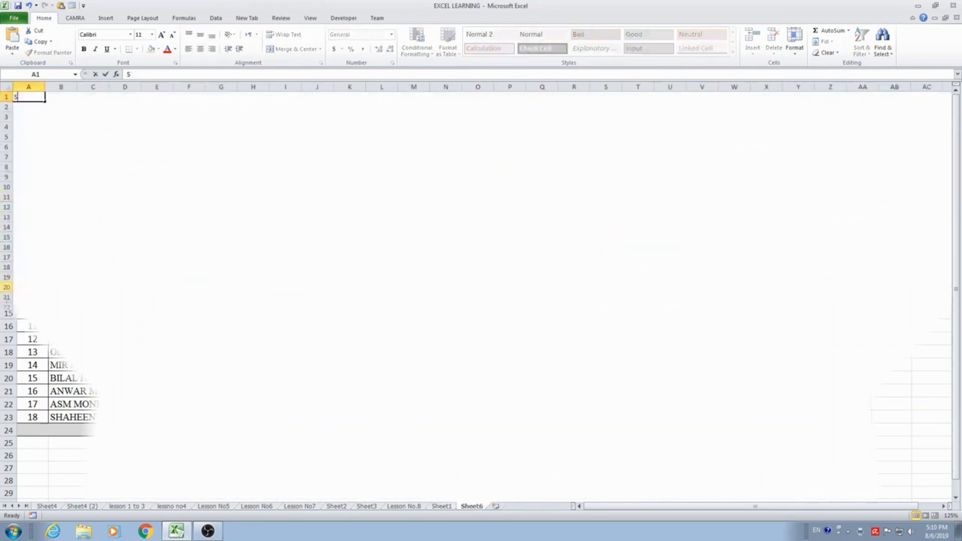
Step: Enter SCHOOL NAME, STUDENTS MARKSHEET CLASS-VII and FOR ACADEMIC YEAR-2019 in A1:A3, leaving row 4 blank
text(SCHOOL NAME)
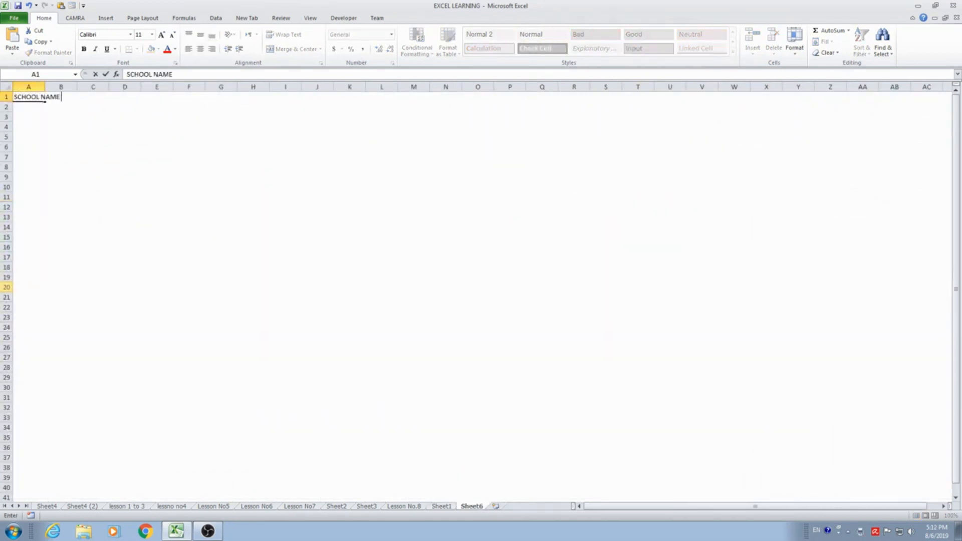
key(Return)
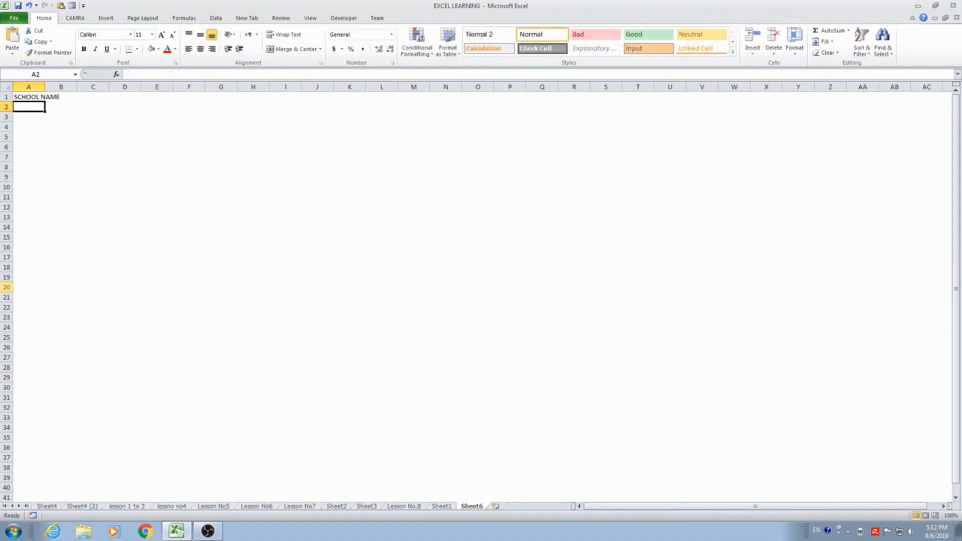
text(STUDENTS)
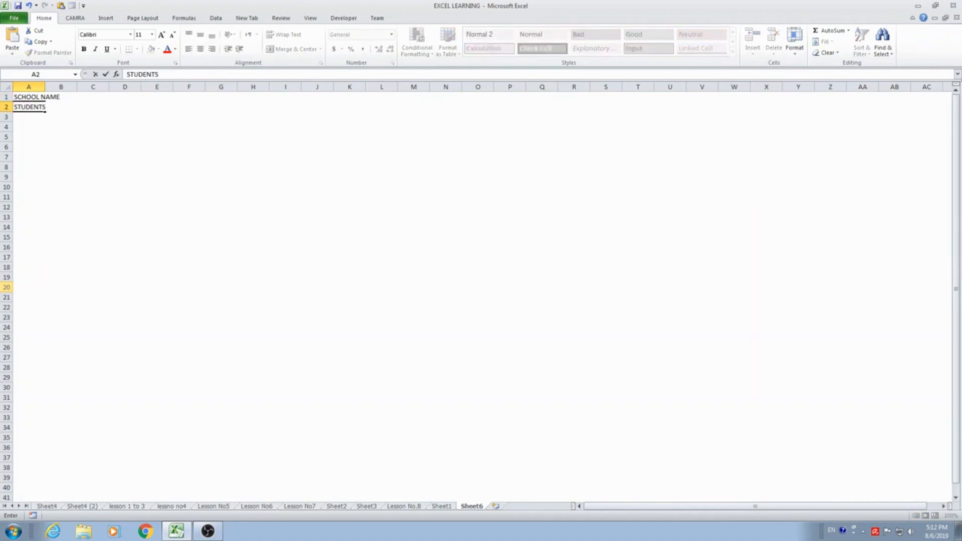
text( MARKSHEET CLASS)
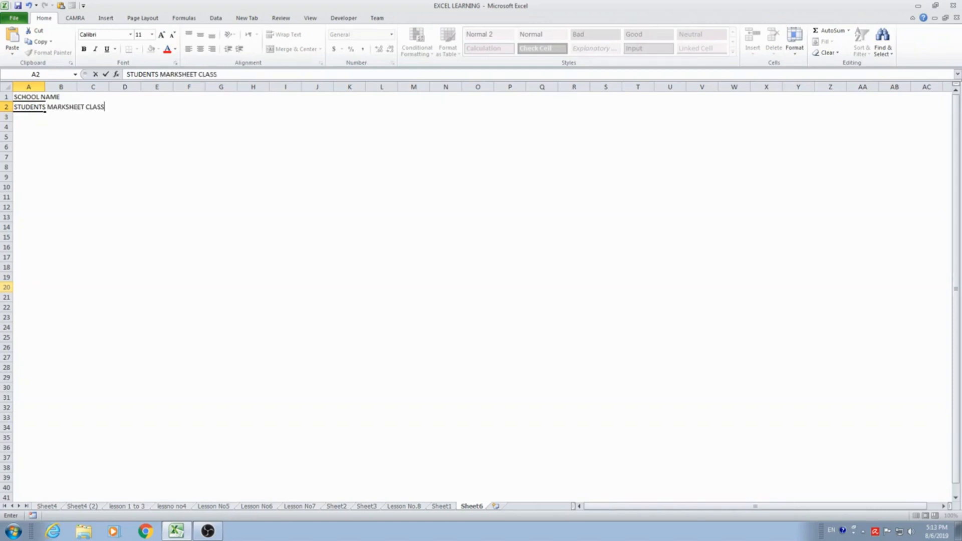
text(-VII)
key(Return)
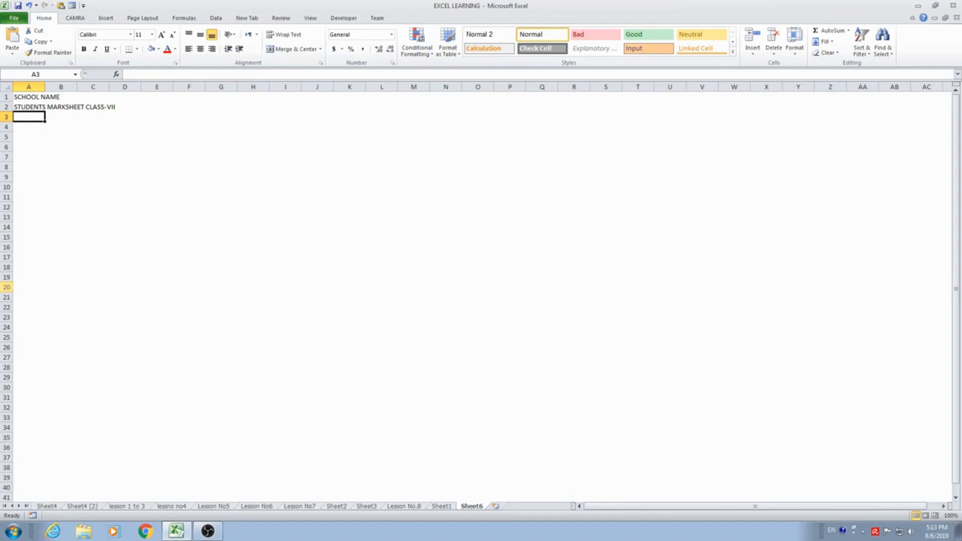
text(FOR ACA)
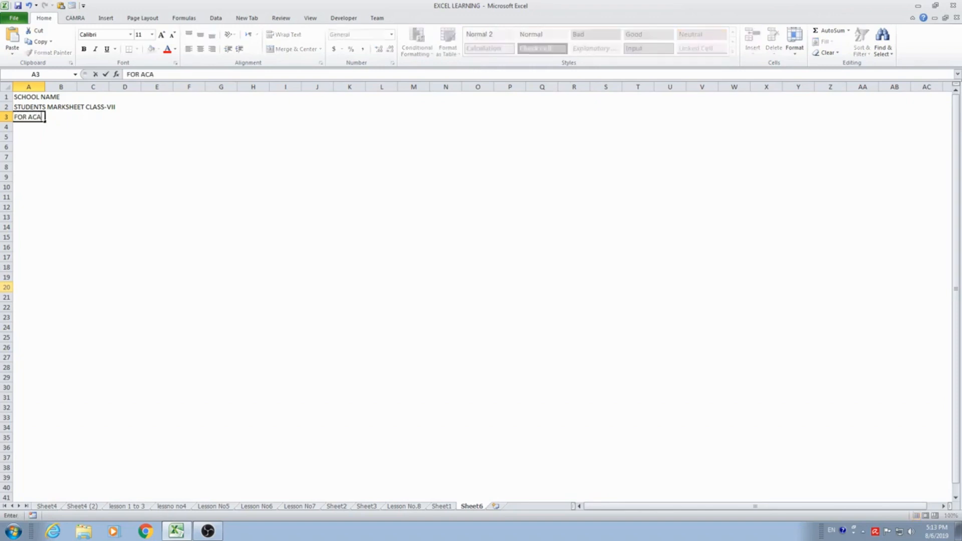
text(DEMIC YEAR-2019)
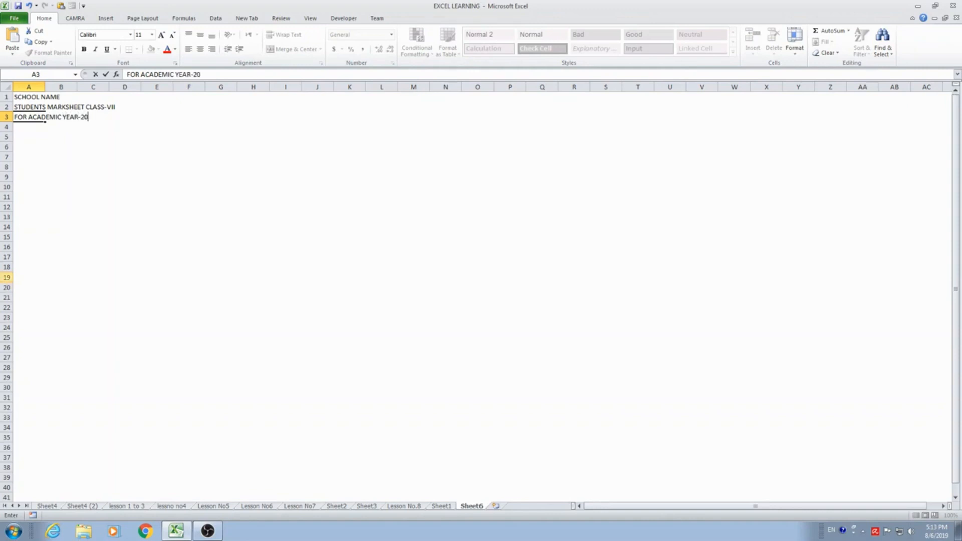
key(Return)
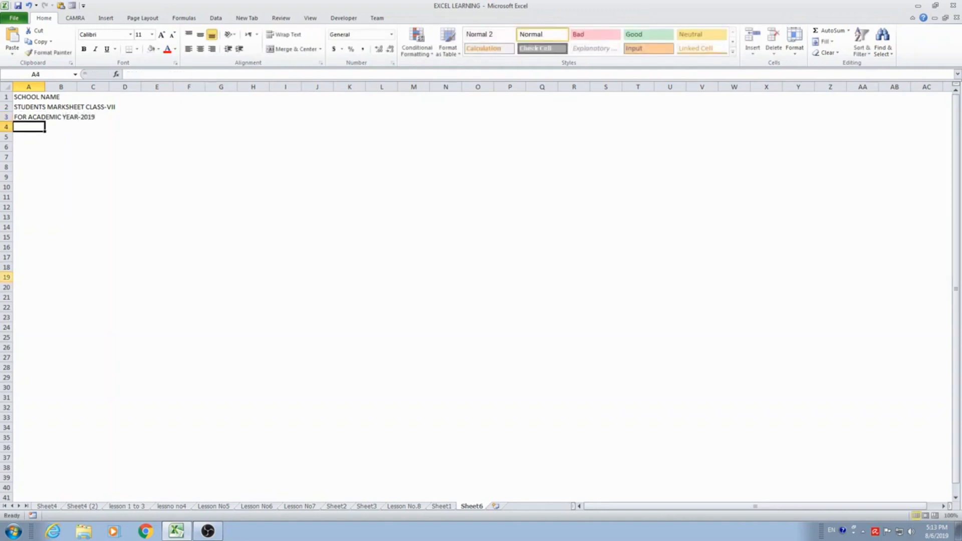
key(Return)
Step: Enter the headings SR.NO in A5 and NAMES OF STUDENT in B5
text(SR.NO)
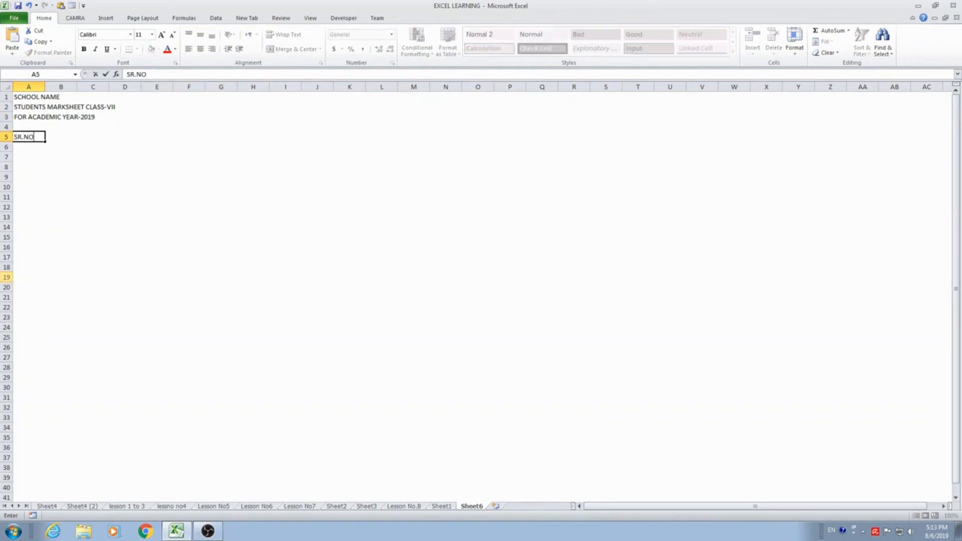
key(Tab)
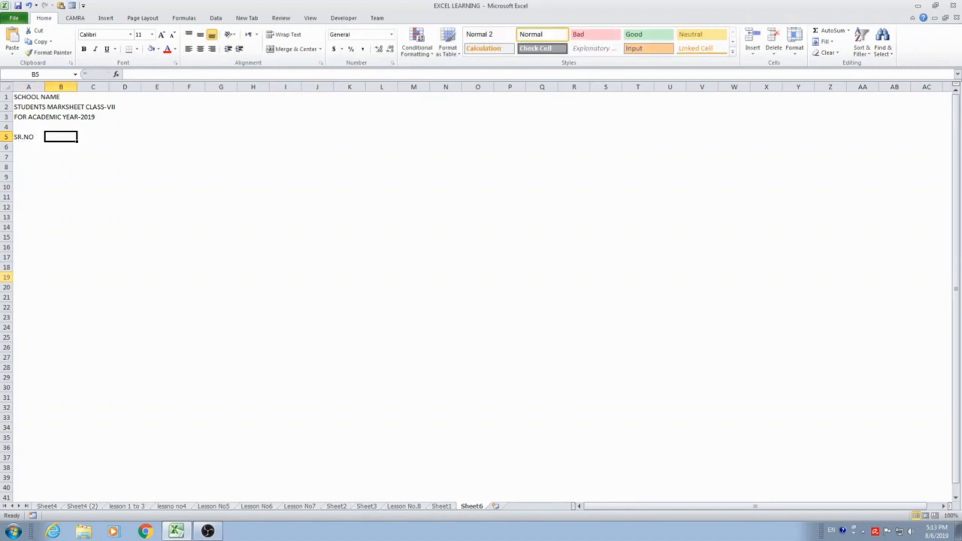
text(NAME)
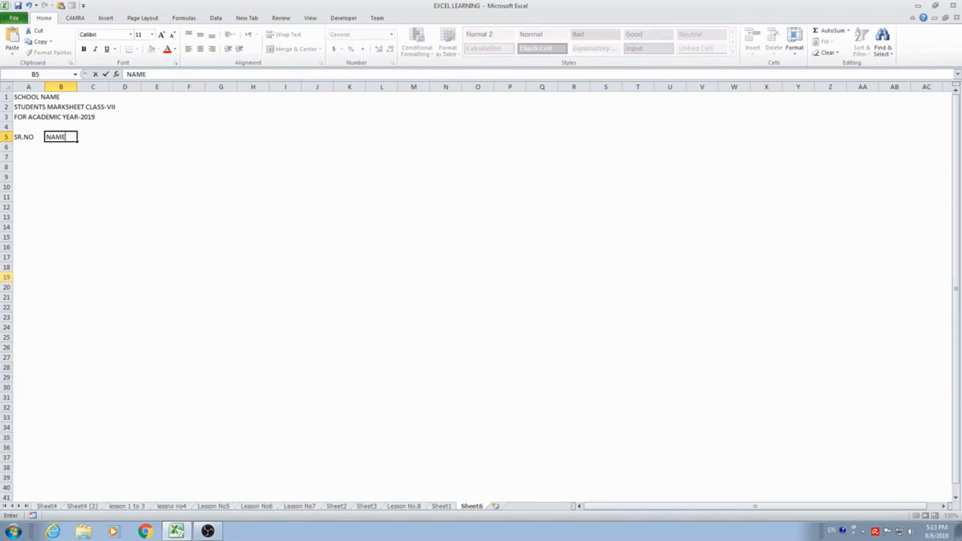
text(S OF STUDENT)
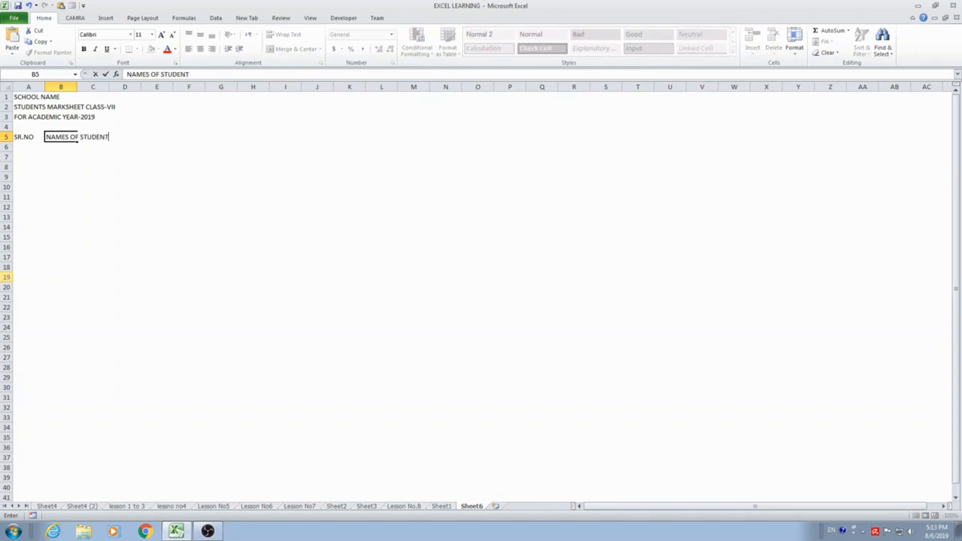
key(Right)
key(Right)
key(Left)
key(Left)
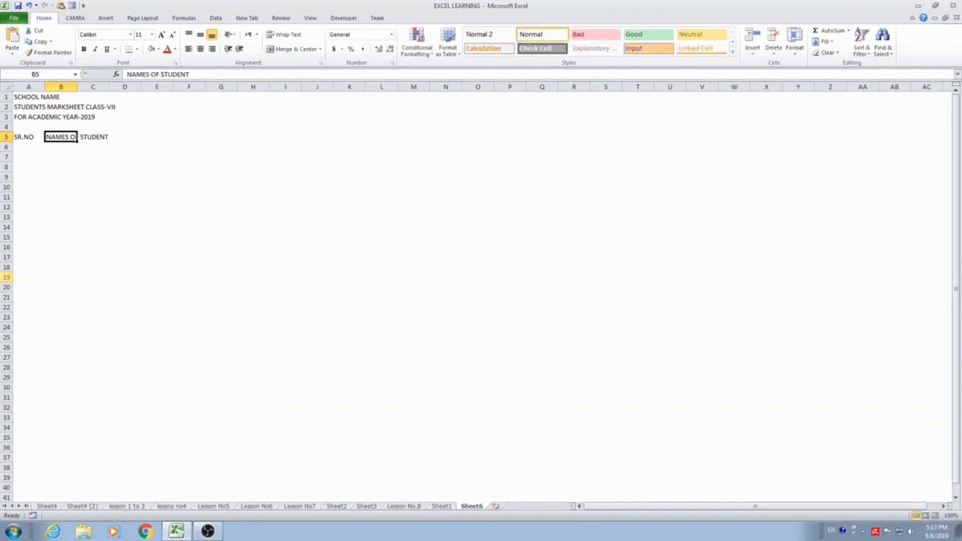
key(Right)
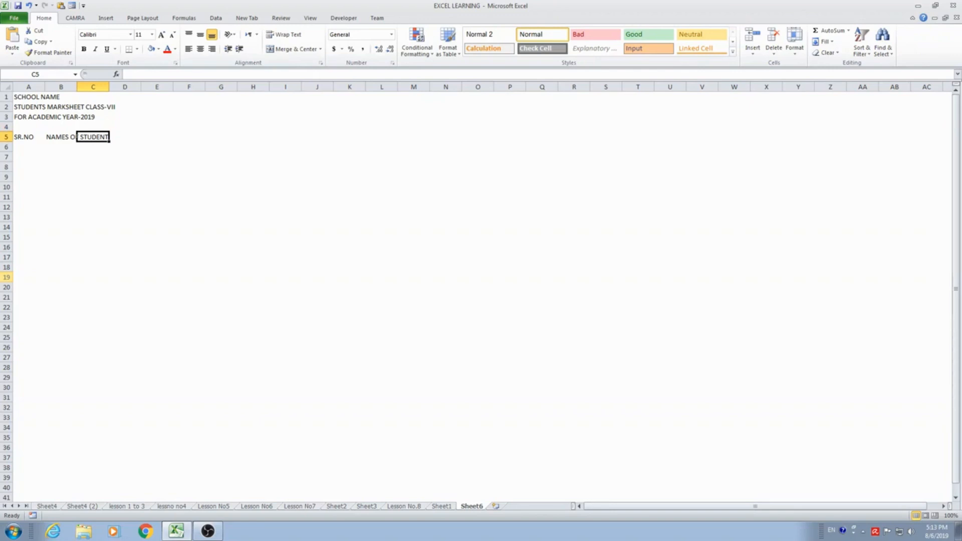
Step: Head C5 with SUBJECTS and enter SUBJECT-1 in C6 below it
text(SUBJECT)
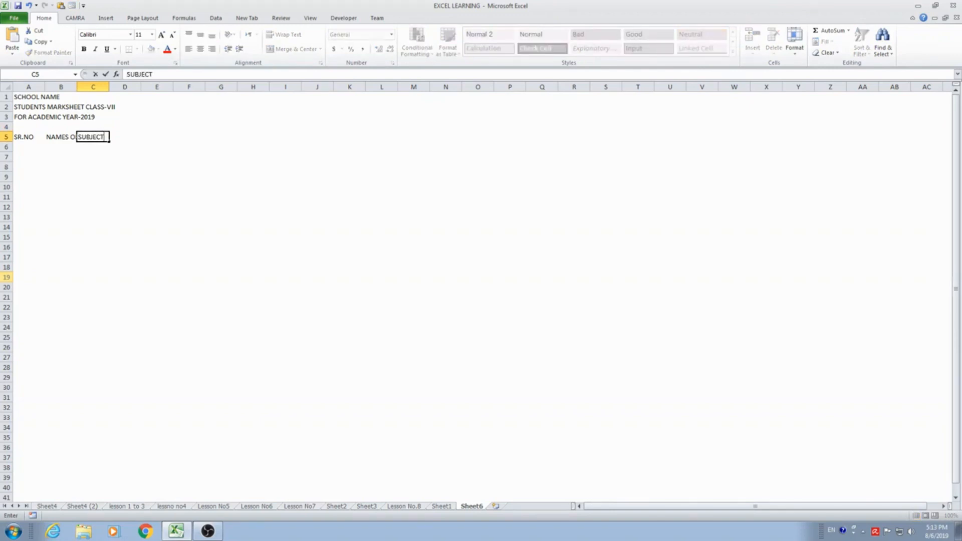
text(S)
text( NAME)
key(BackSpace)
key(BackSpace)
key(BackSpace)
key(BackSpace)
key(BackSpace)
key(Tab)
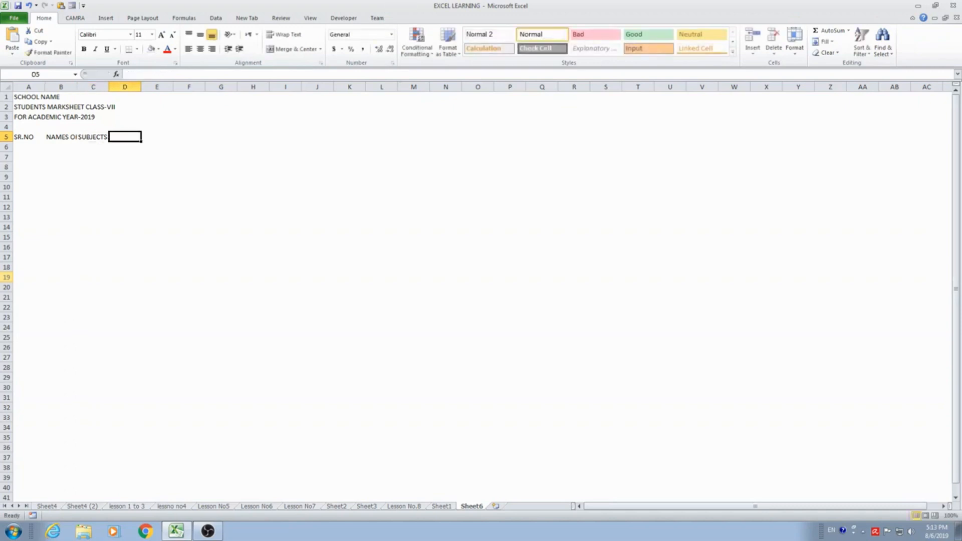
key(Left)
key(Down)
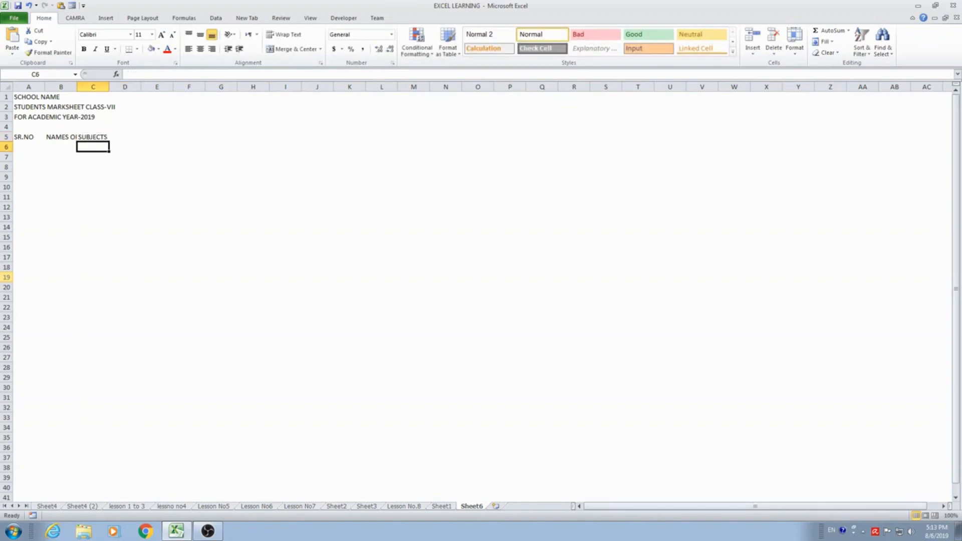
text(SUB)
key(BackSpace)
key(BackSpace)
key(BackSpace)
key(BackSpace)
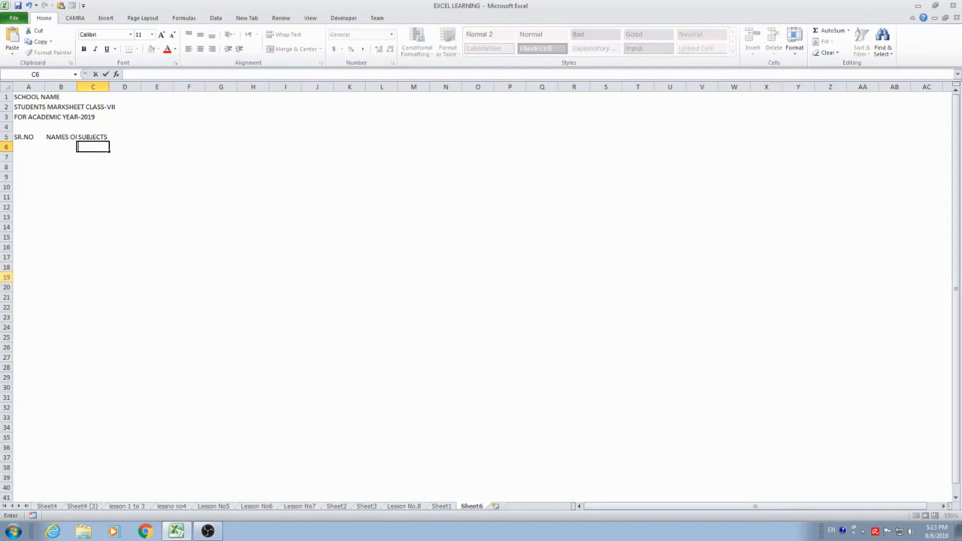
text(SUBJECT-1)
Step: Copy SUBJECT-1 from C6 into D6, E6, F6 and G6
key(Tab)
key(Left)
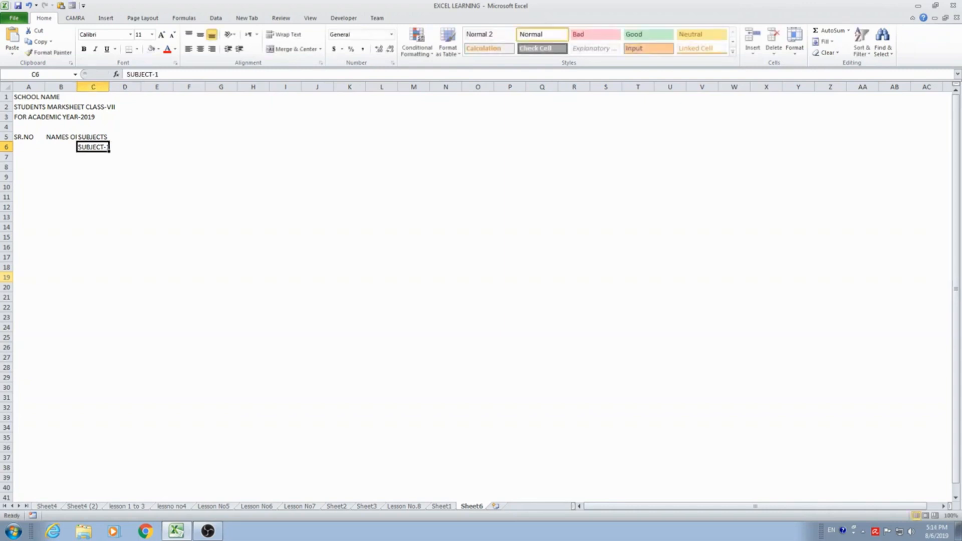
key(Up)
key(Down)
key(ctrl+c)
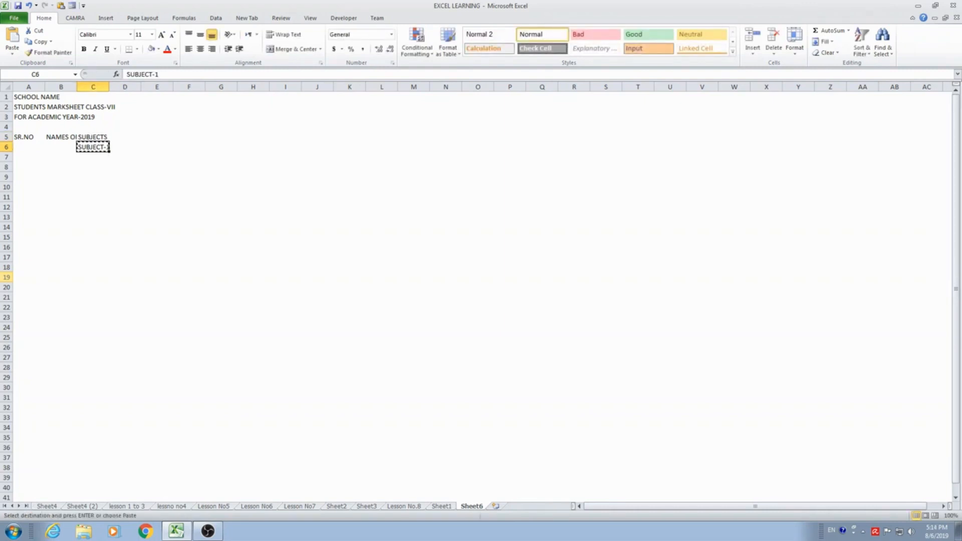
key(Right)
key(ctrl+v)
key(Right)
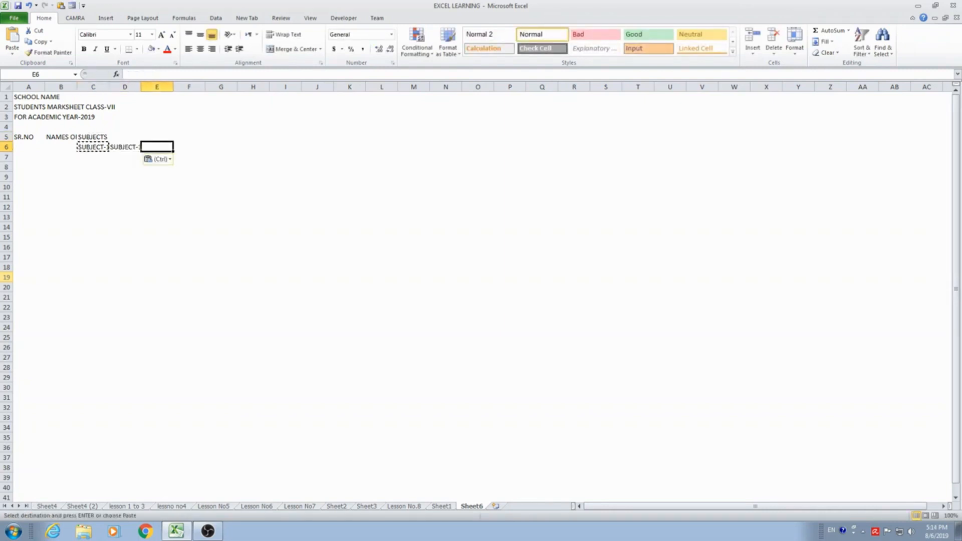
key(ctrl+v)
key(Right)
key(ctrl+v)
key(Right)
key(ctrl+v)
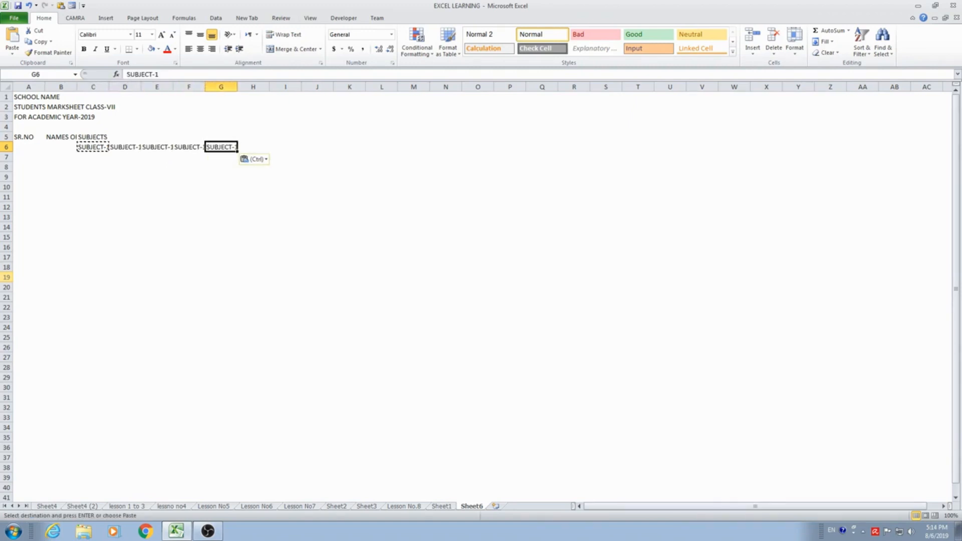
key(Escape)
key(Left)
key(Left)
key(Left)
key(Left)
key(Left)
key(Right)
key(Right)
key(Right)
key(Right)
key(Right)
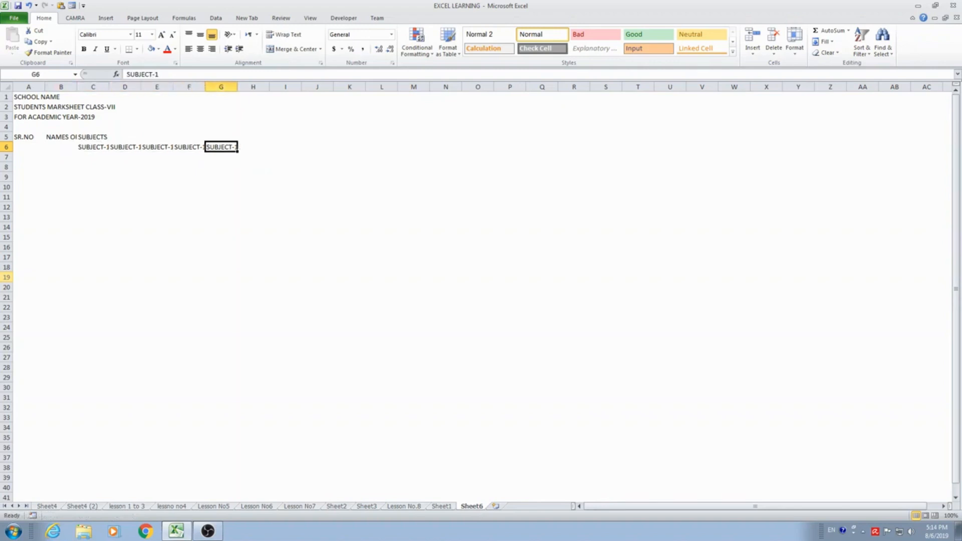
key(Right)
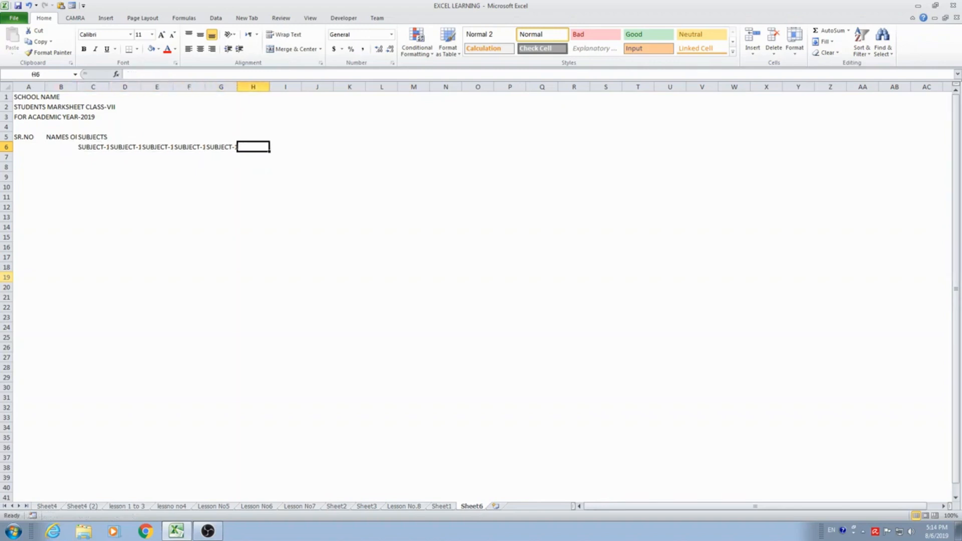
Step: Add the headings TOTAL MARKS OPTAINED in H5 and TOTAL MARKS in I5
key(Up)
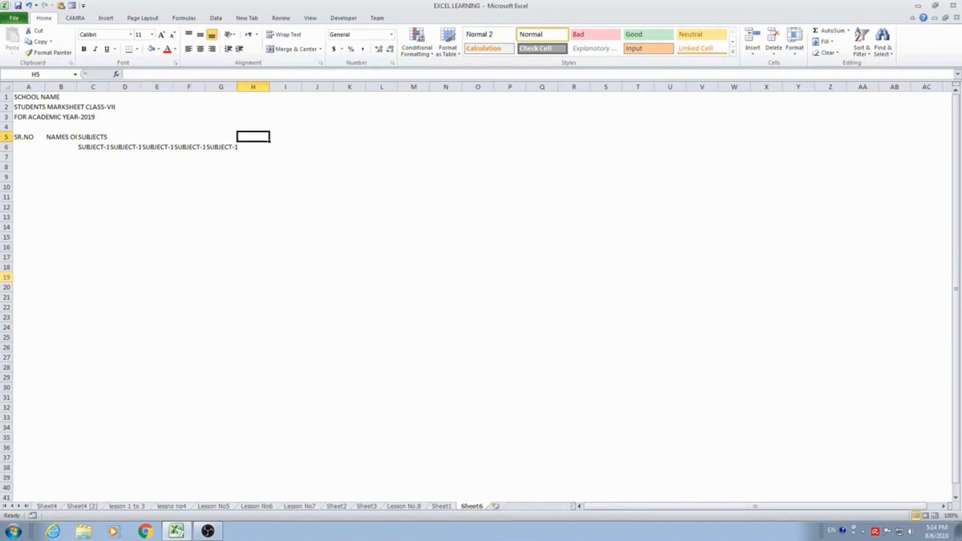
text(TO)
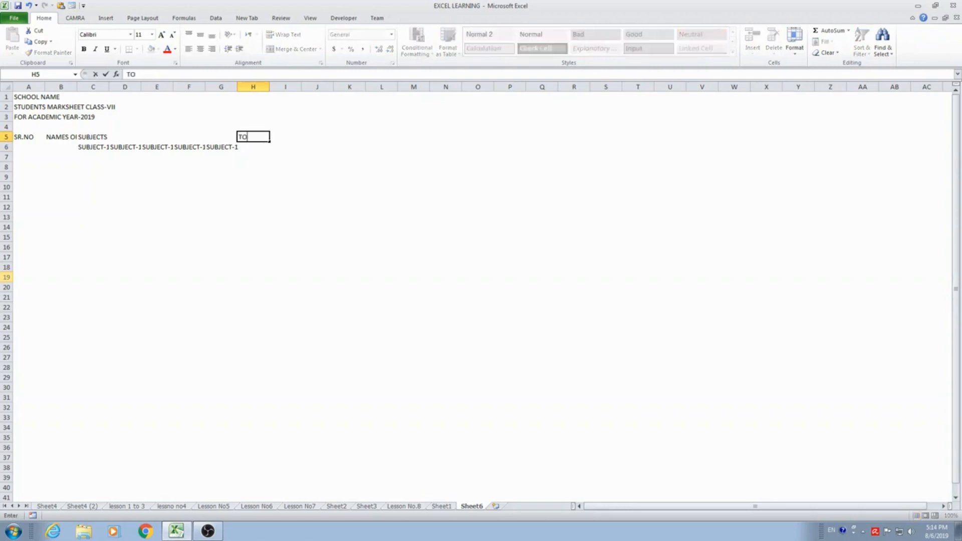
text(TAL MARKS OPTAINED)
key(Tab)
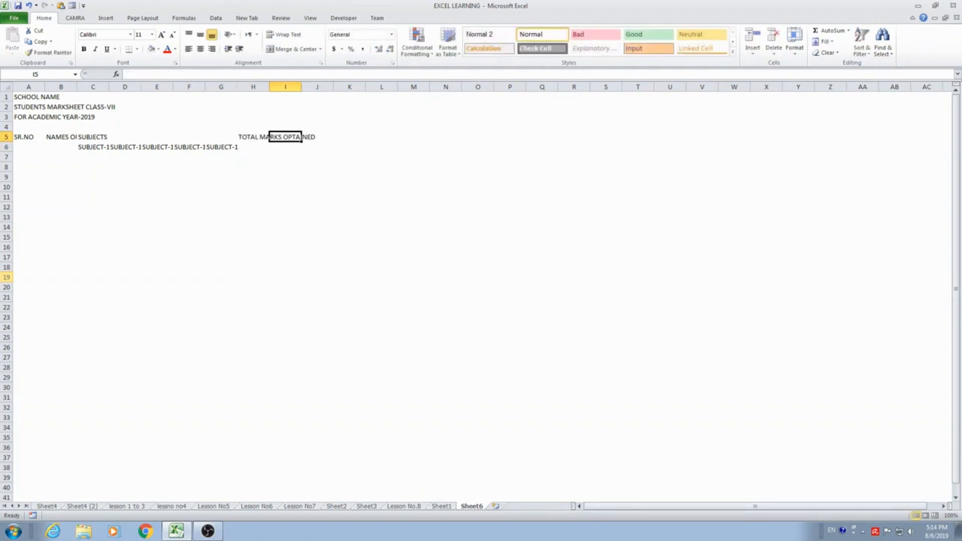
text(TOTAL MARKS)
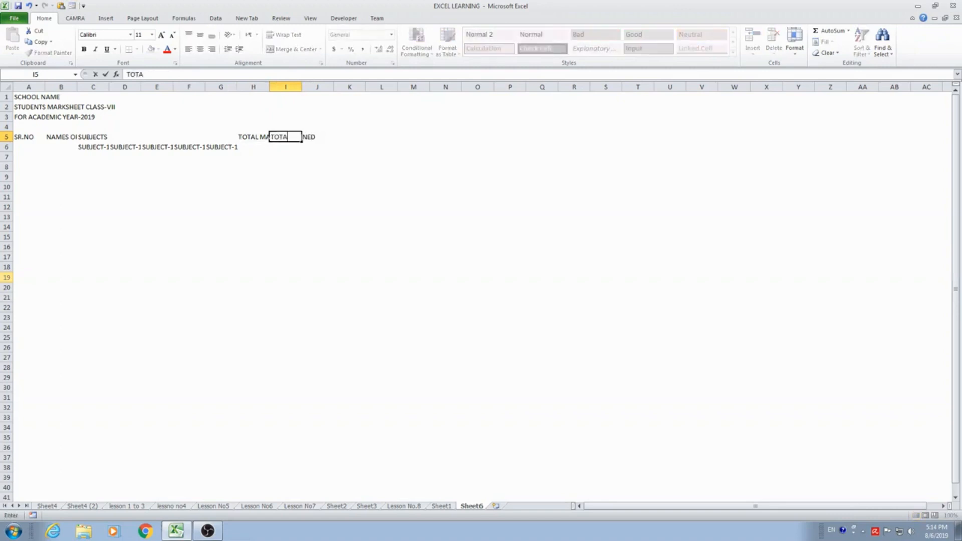
key(Tab)
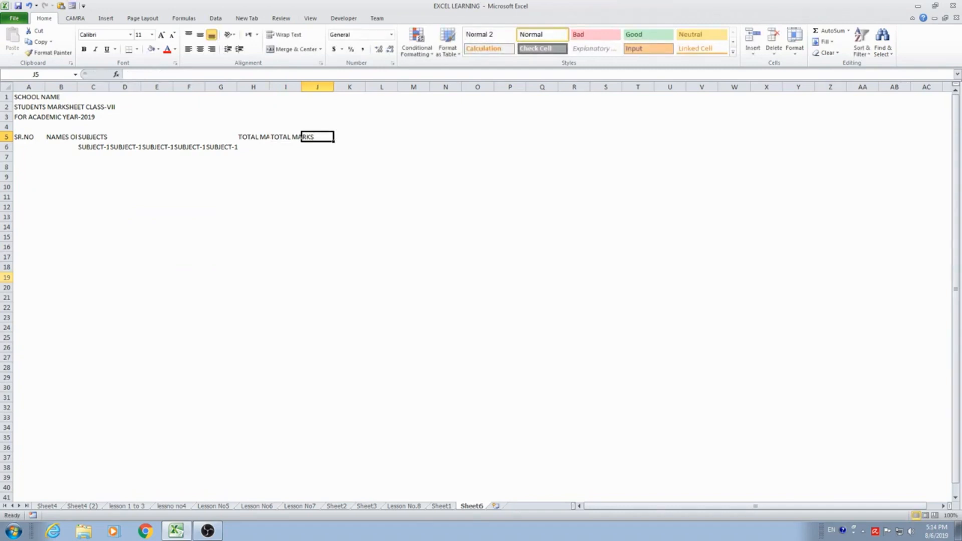
Step: Add the headings PERCENTAGE% in J5, RESULT in K5 and GRADE in L5
text(P)
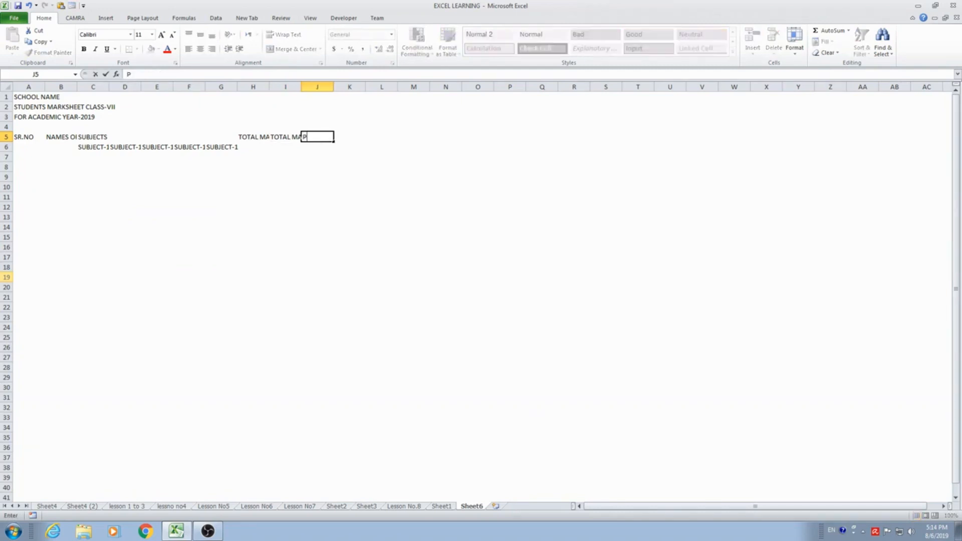
text(ERCENTAGE%)
key(Right)
key(Right)
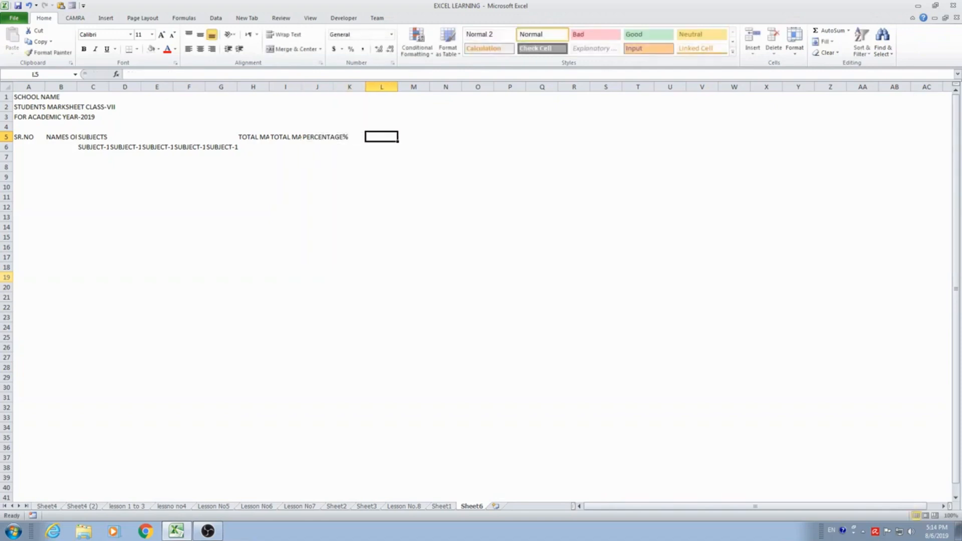
key(Left)
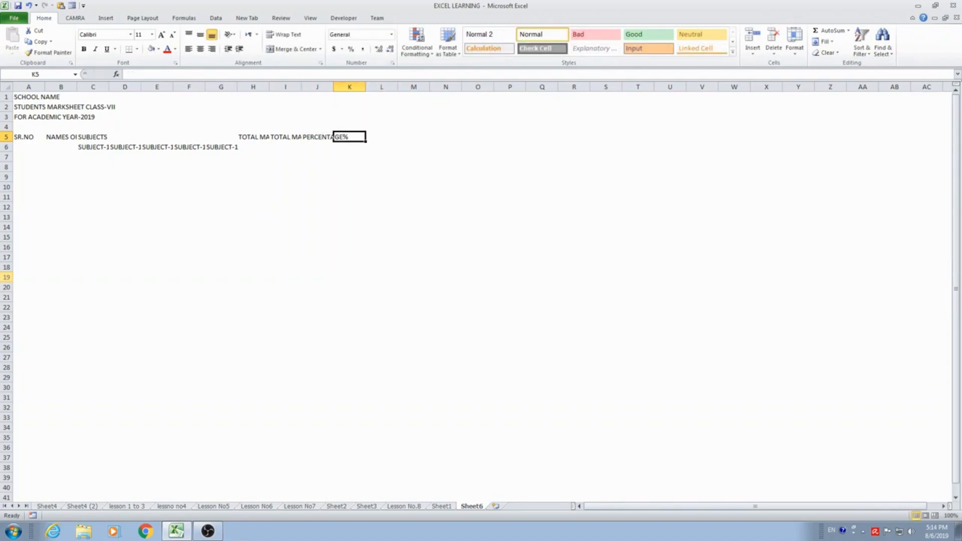
text(RESULT)
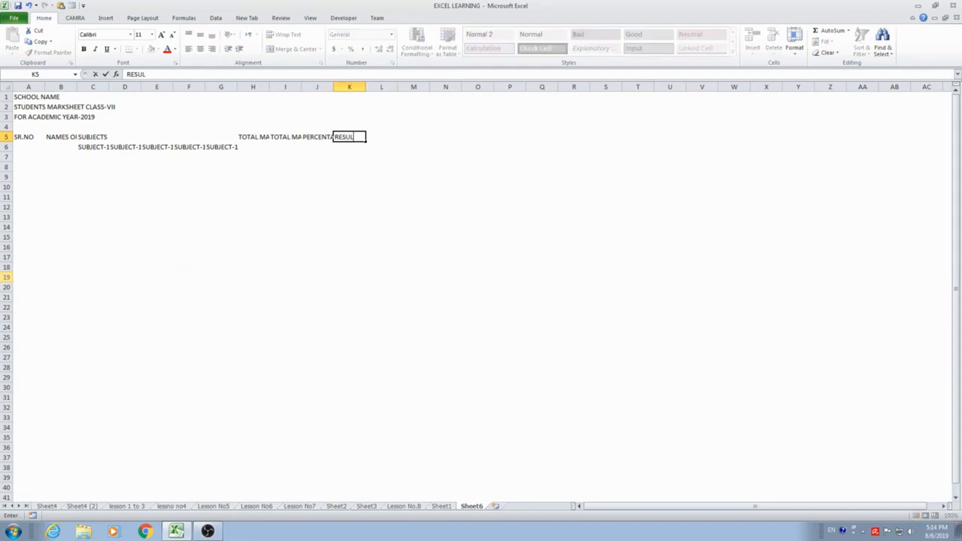
key(Right)
text(GRADE)
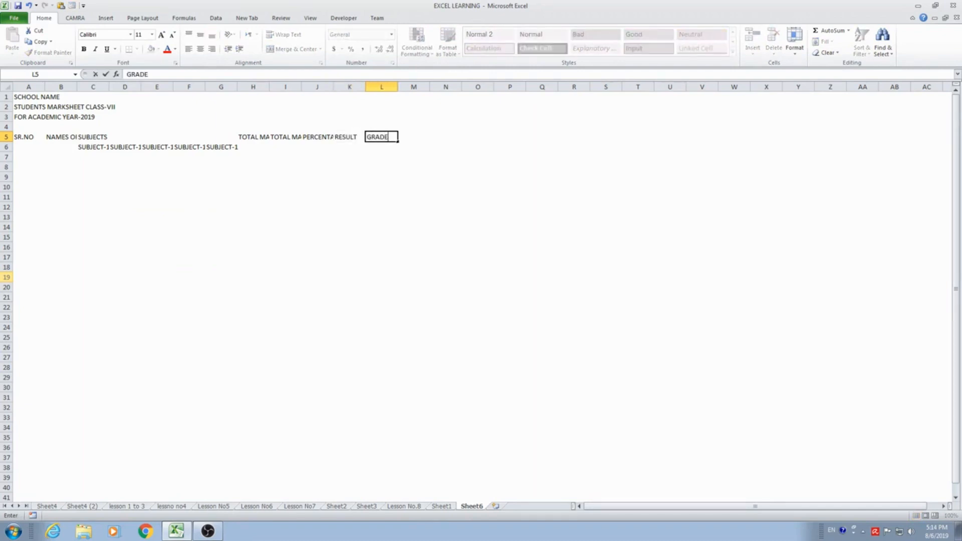
key(Right)
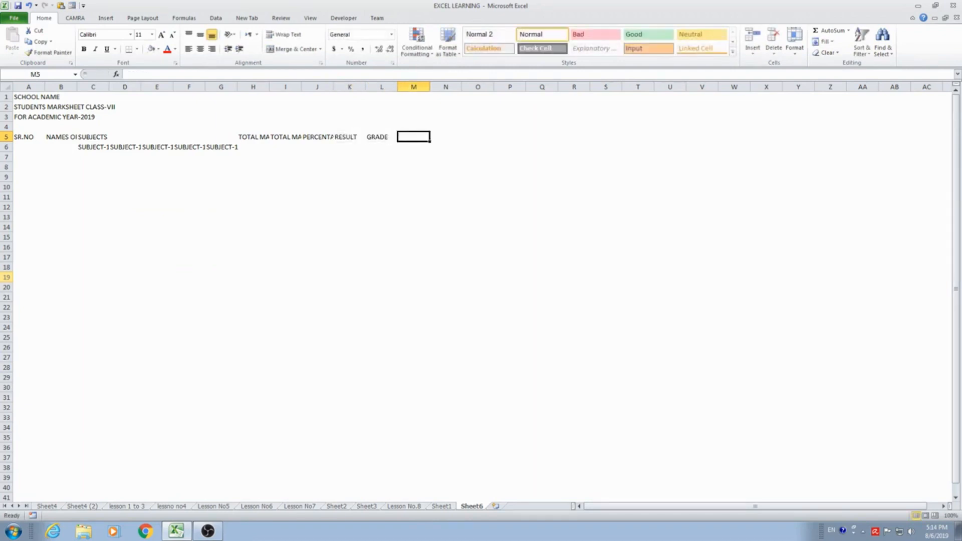
key(ctrl+Left)
key(ctrl+Left)
key(ctrl+Left)
key(ctrl+Left)
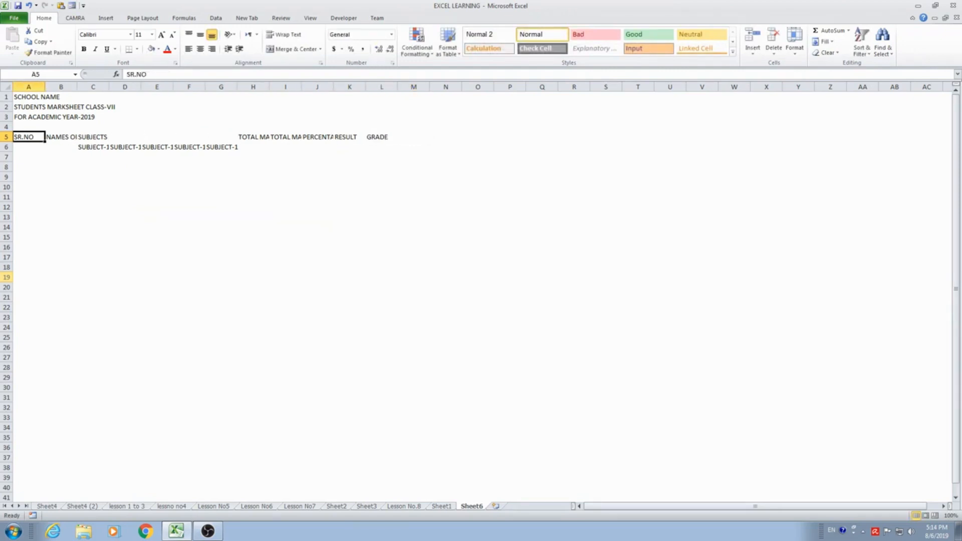
key(Down)
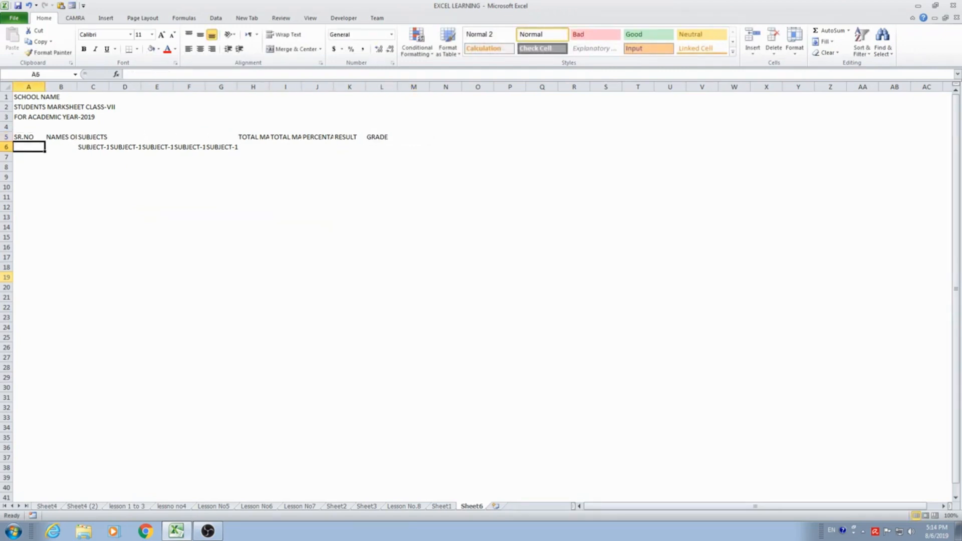
Step: Merge and centre SCHOOL NAME across A1:L1
key(Up)
key(Right)
key(Left)
key(Up)
key(Up)
key(Up)
key(Up)
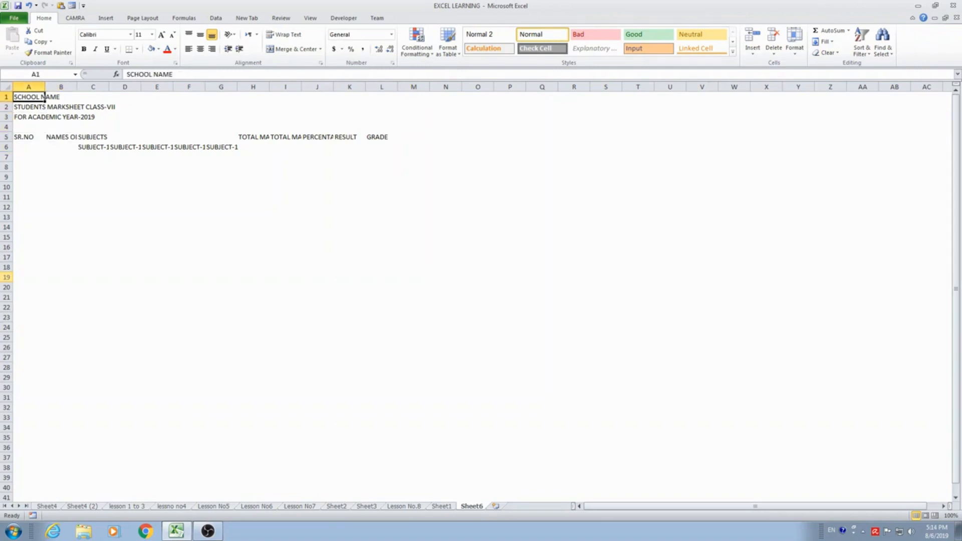
key(shift+Right)
key(shift+Right)
key(shift+Right)
key(shift+Right)
key(shift+Right)
key(shift+Right)
key(shift+Right)
key(shift+Right)
key(shift+Right)
key(shift+Right)
key(shift+Right)
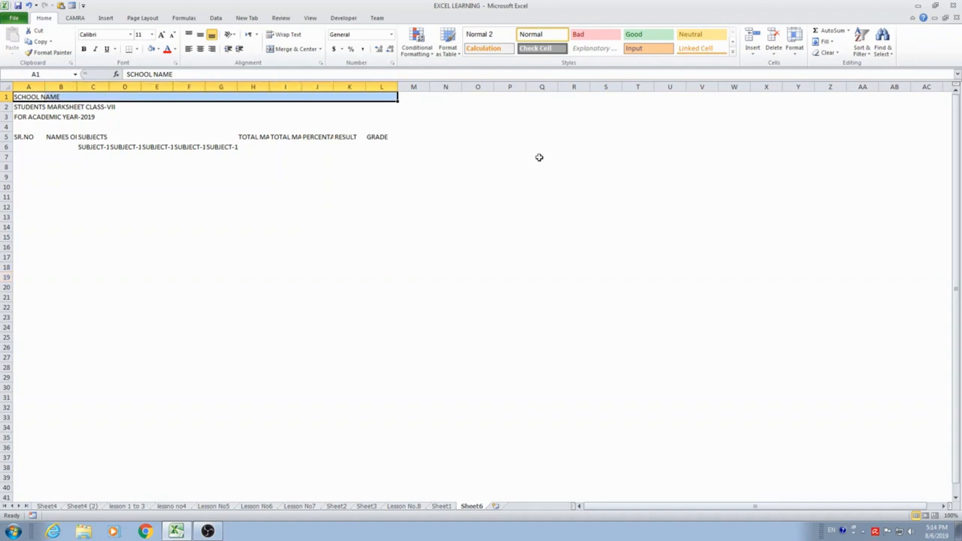
click(292, 49)
click(219, 107)
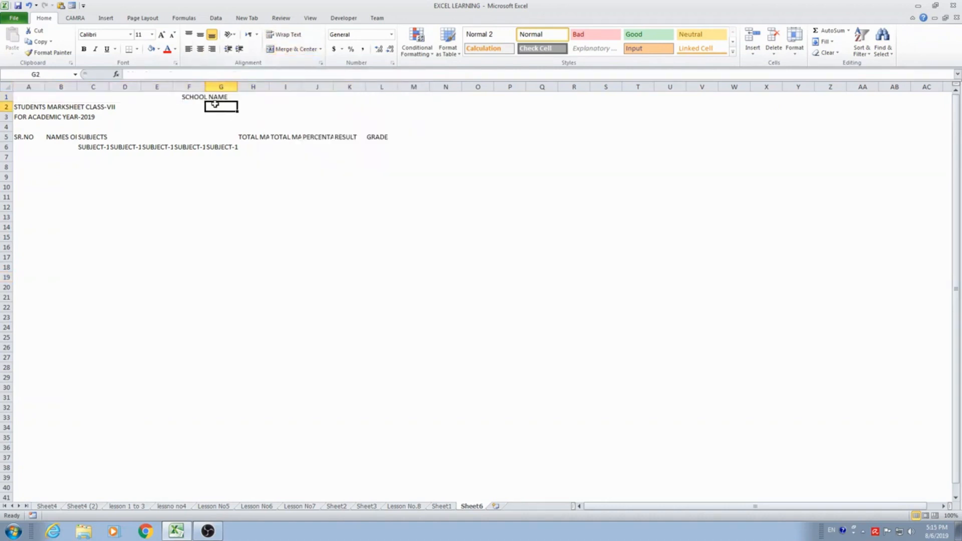
Step: Set a custom 150% zoom and select the class title row A2:L2
click(950, 516)
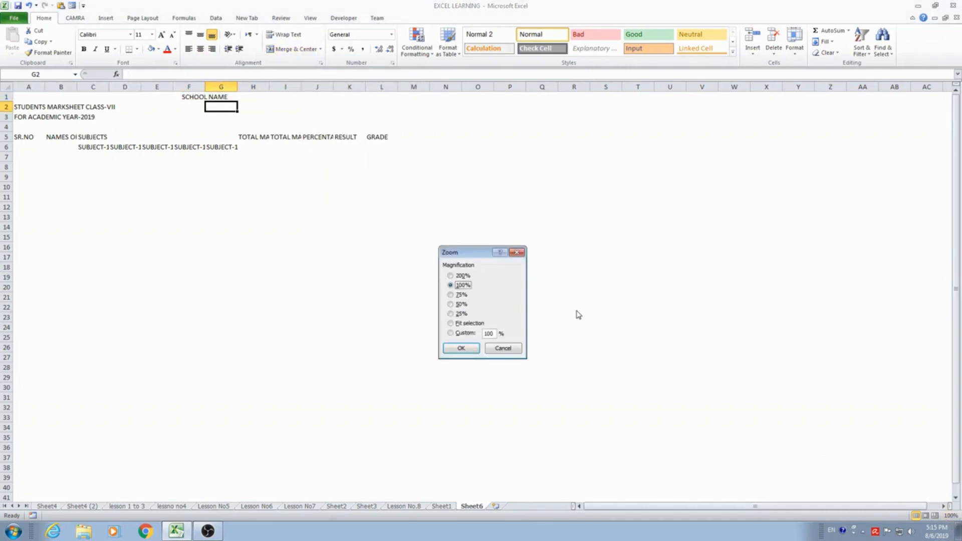
double_click(492, 334)
text(5)
text(150)
key(Return)
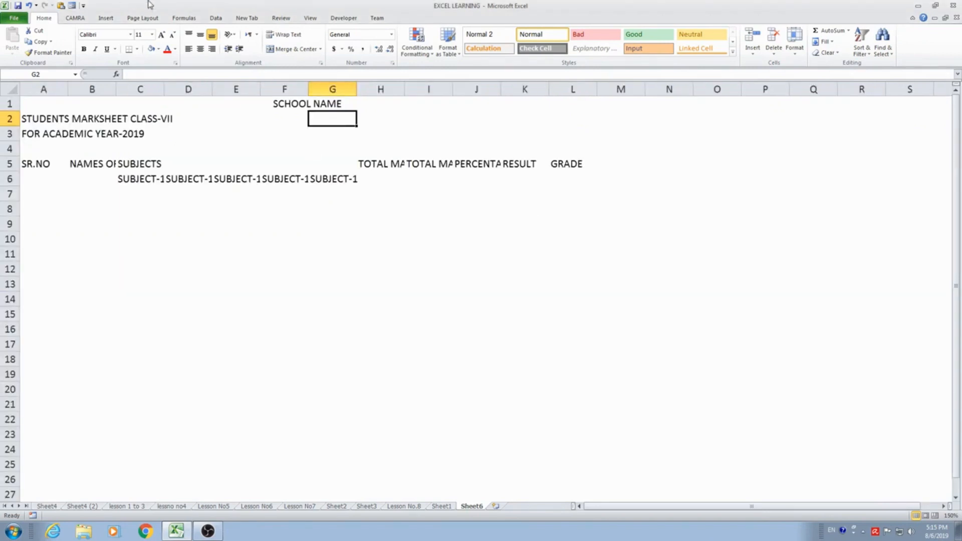
click(285, 107)
drag(45, 119, 596, 121)
Step: Merge and centre the class title across A2:L2 and the academic-year line across A3:L3
click(293, 49)
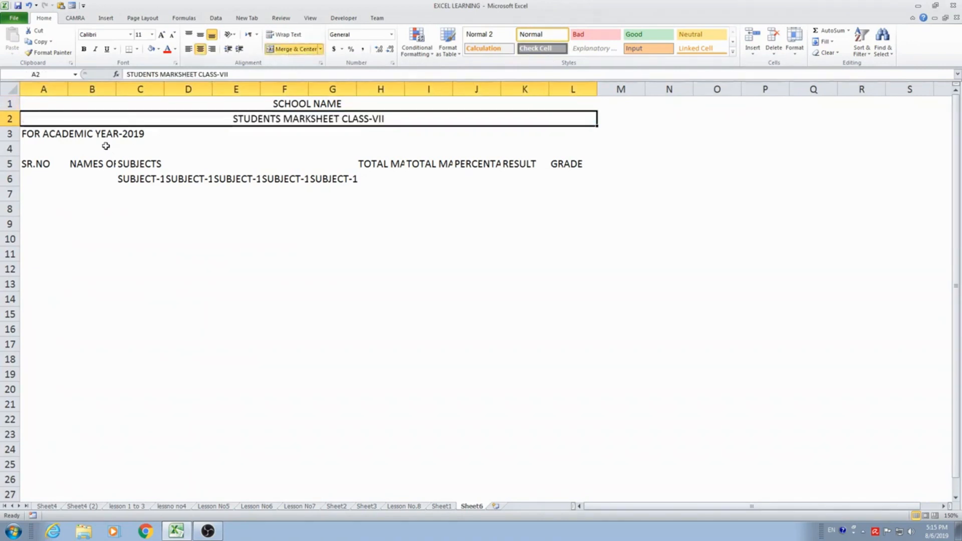
key(Return)
key(shift+Right)
key(shift+Right)
key(shift+Right)
key(shift+Right)
key(shift+Right)
key(shift+Right)
key(shift+Right)
key(shift+Right)
key(shift+Right)
key(shift+Right)
key(shift+Right)
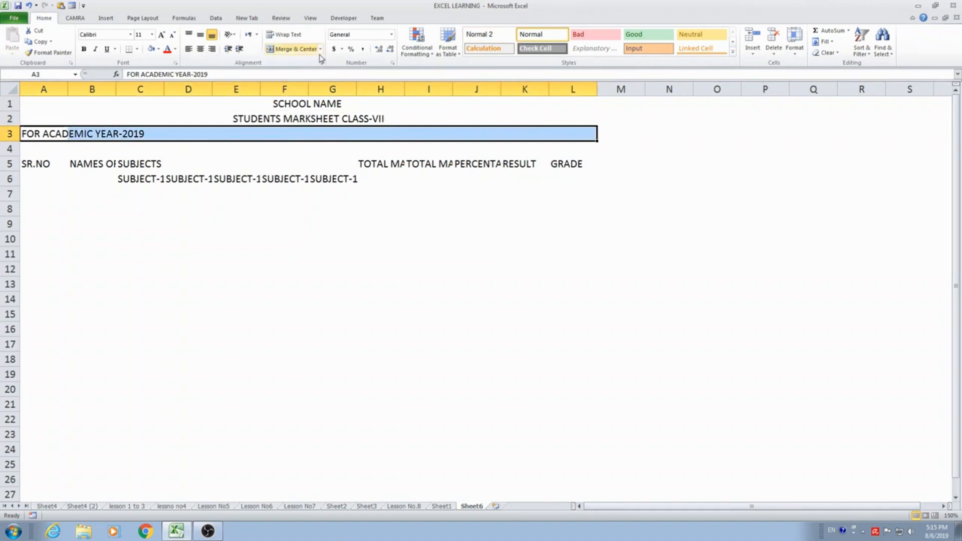
click(304, 49)
Step: Make SCHOOL NAME bold at size 20 and enlarge the class title to 14
click(327, 108)
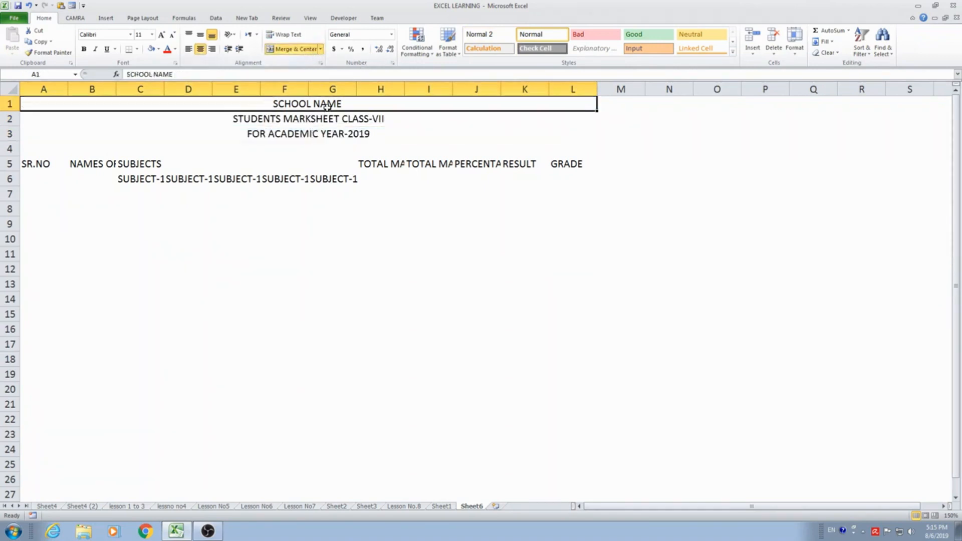
click(84, 50)
click(161, 35)
click(161, 34)
click(161, 34)
click(161, 34)
click(162, 34)
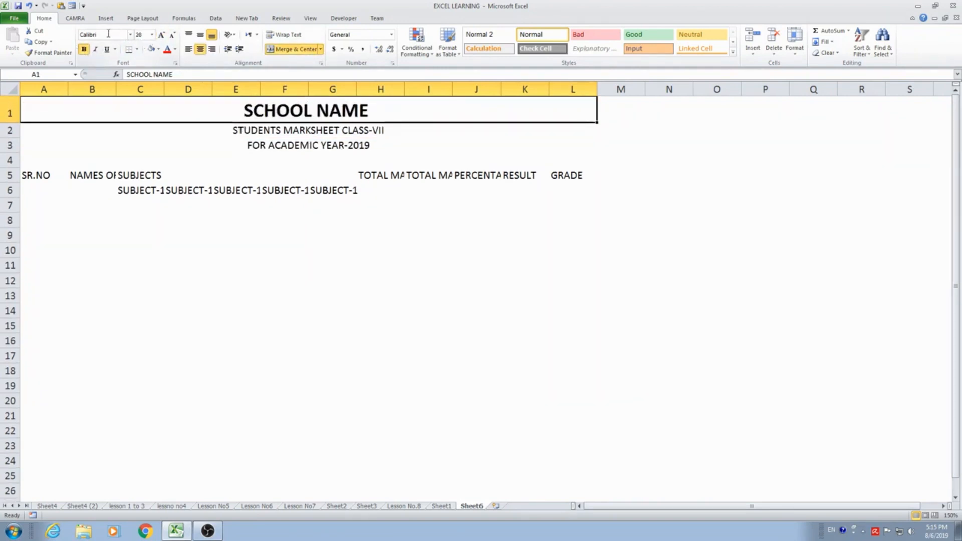
click(319, 134)
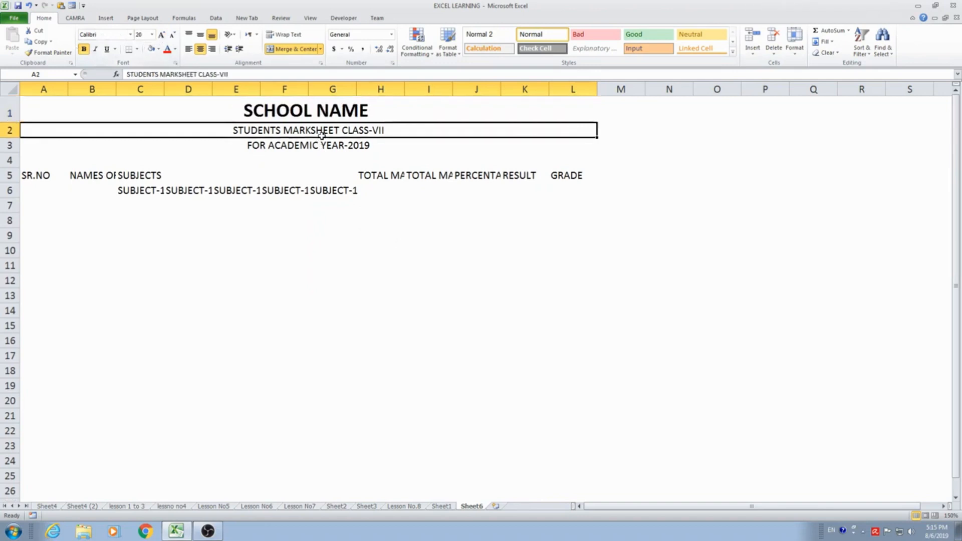
click(162, 35)
click(163, 35)
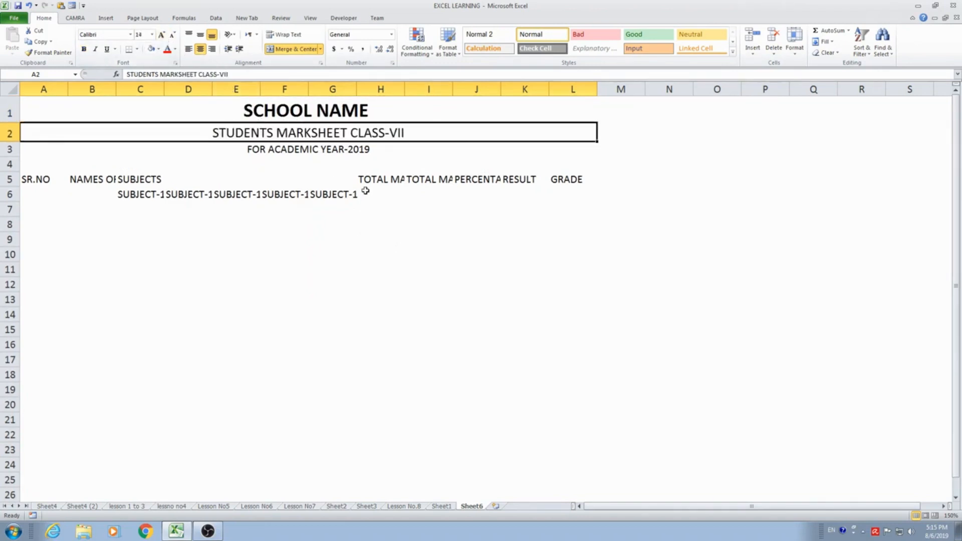
key(Down)
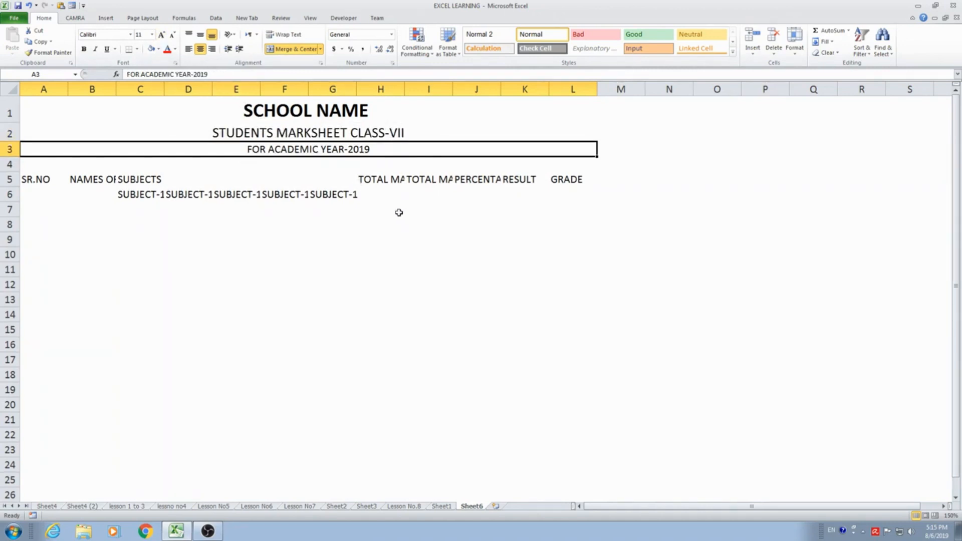
click(249, 197)
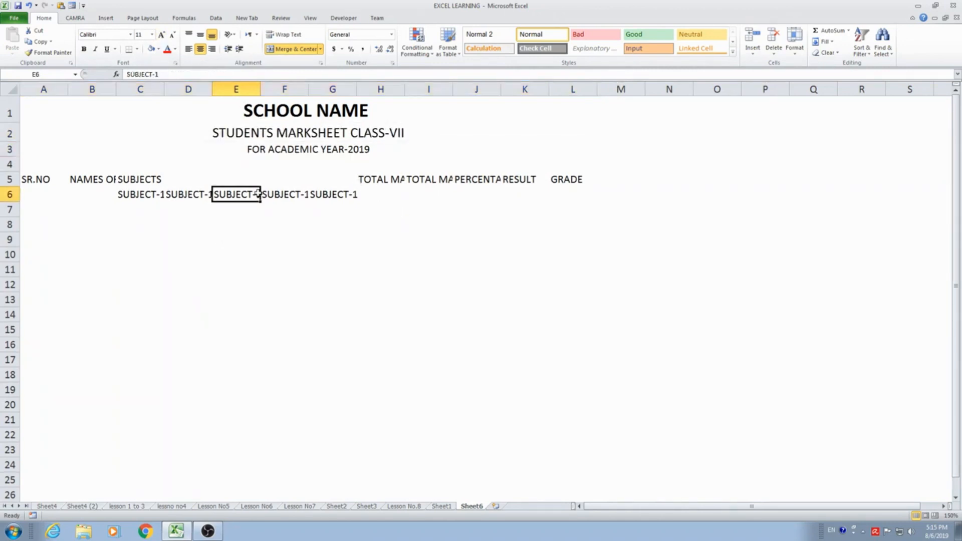
Step: Widen column B to fit the NAMES OF STUDENT heading
click(36, 182)
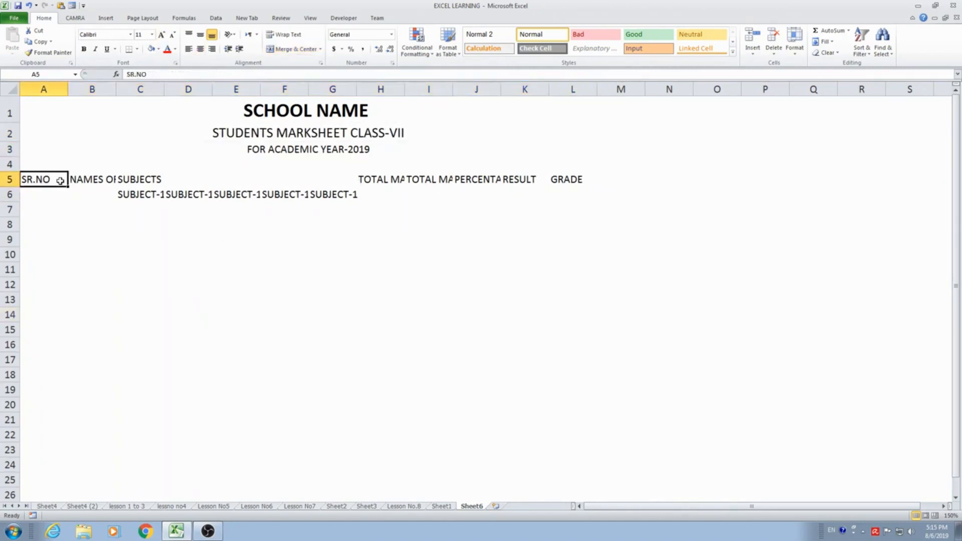
drag(58, 180, 565, 181)
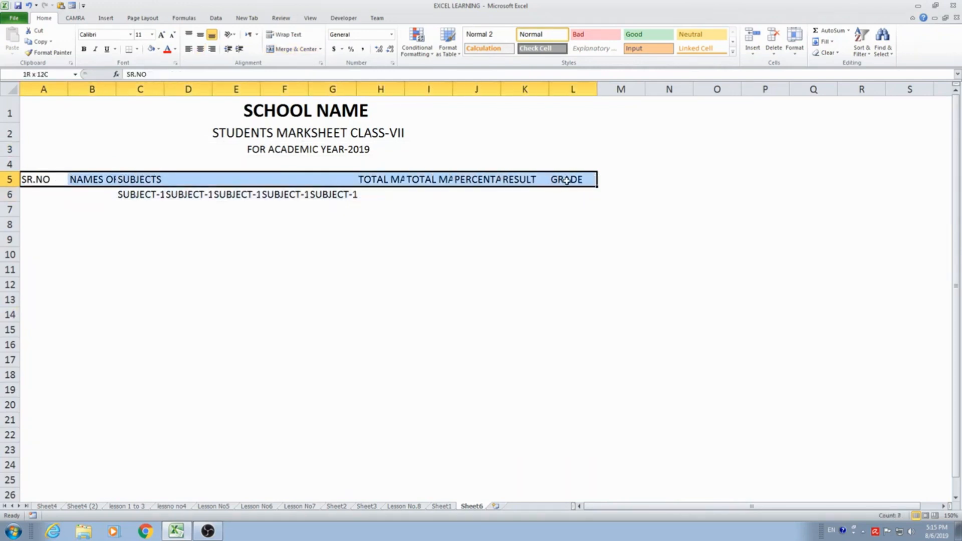
click(131, 211)
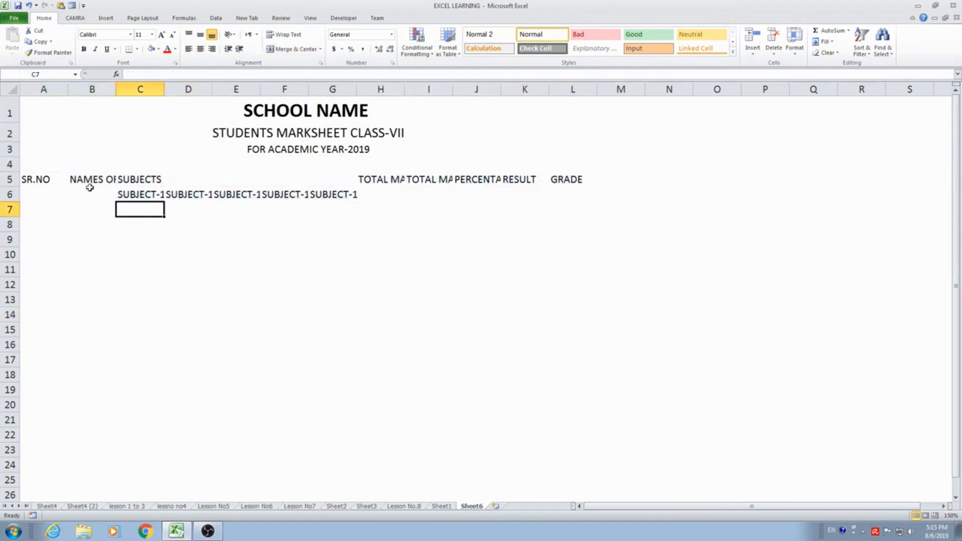
click(91, 185)
drag(115, 86, 239, 89)
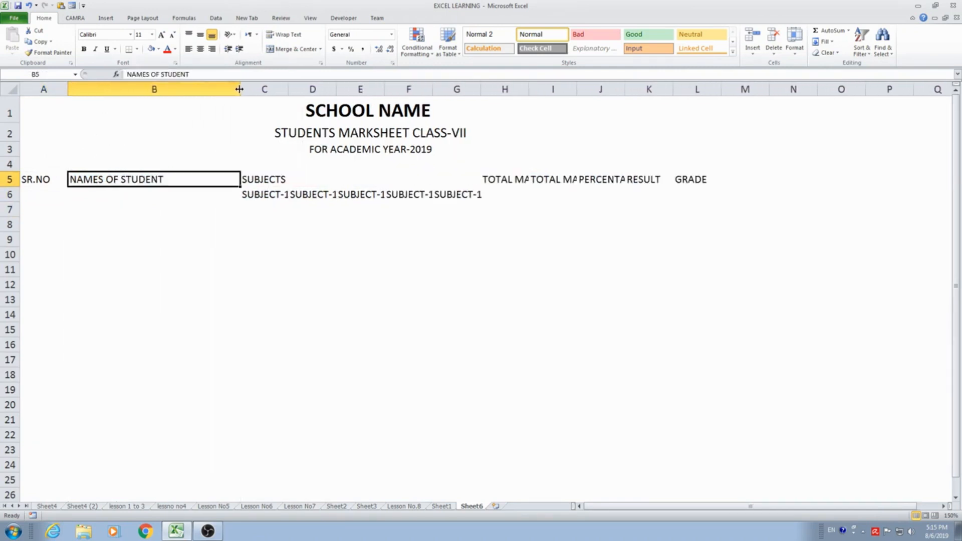
Step: Merge and centre the subjects heading across C5:G5 and rename it SUBJECTS NAME
click(278, 179)
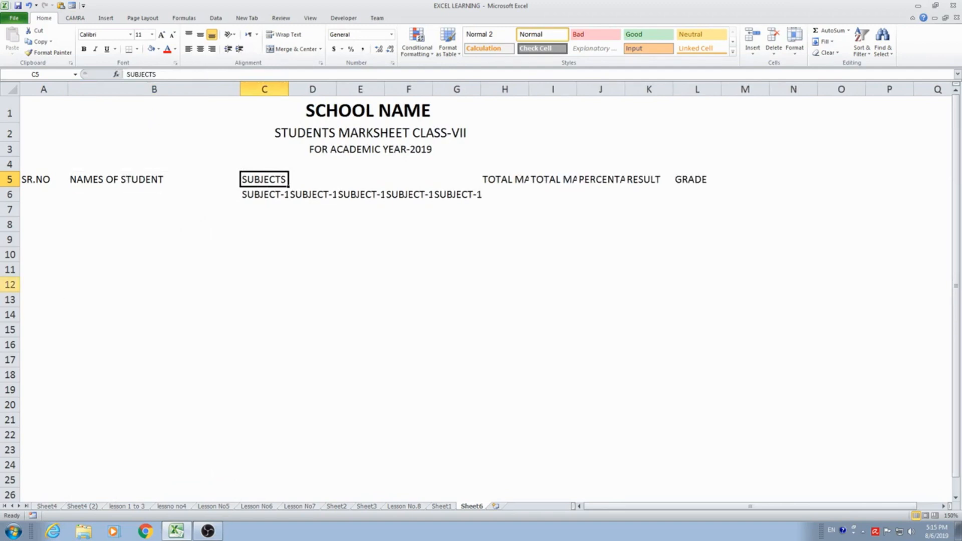
drag(278, 180, 409, 179)
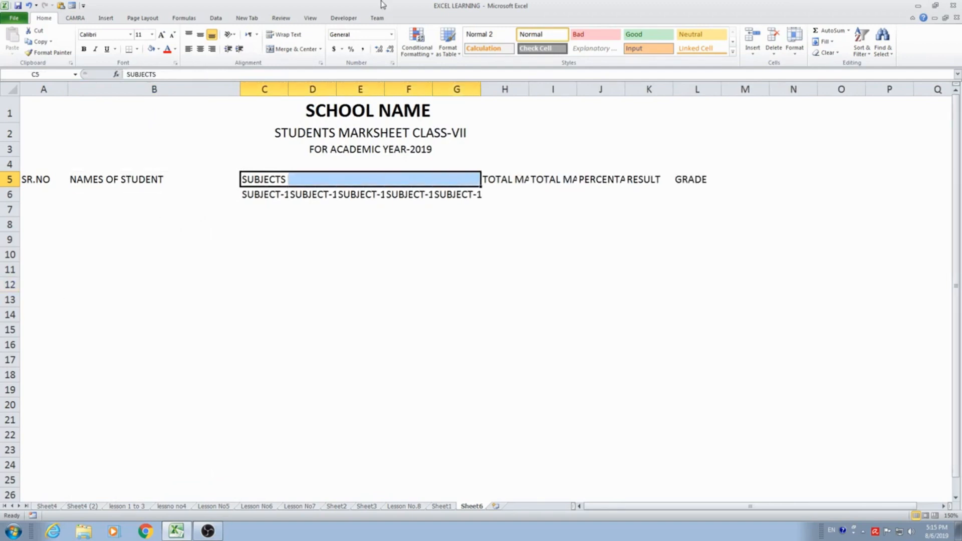
click(291, 49)
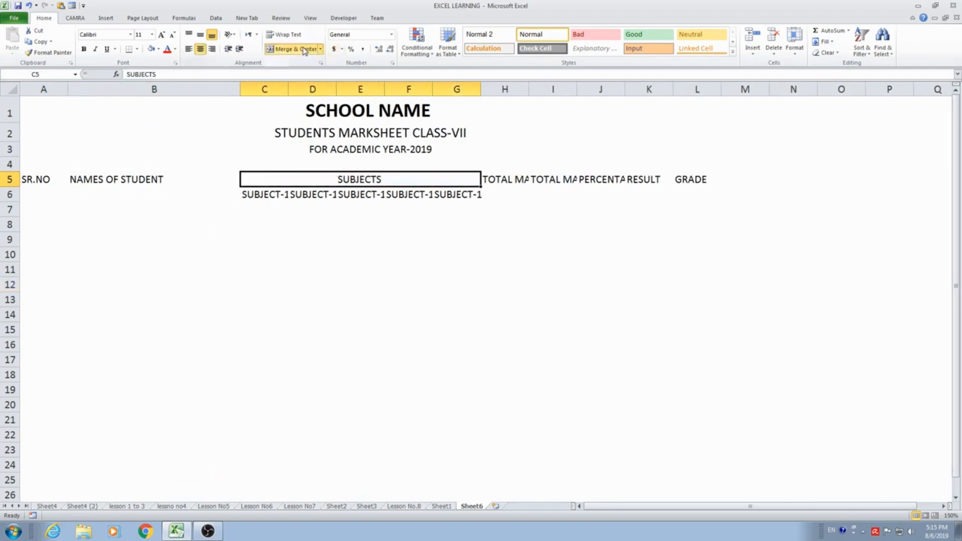
key(F2)
text(NAME)
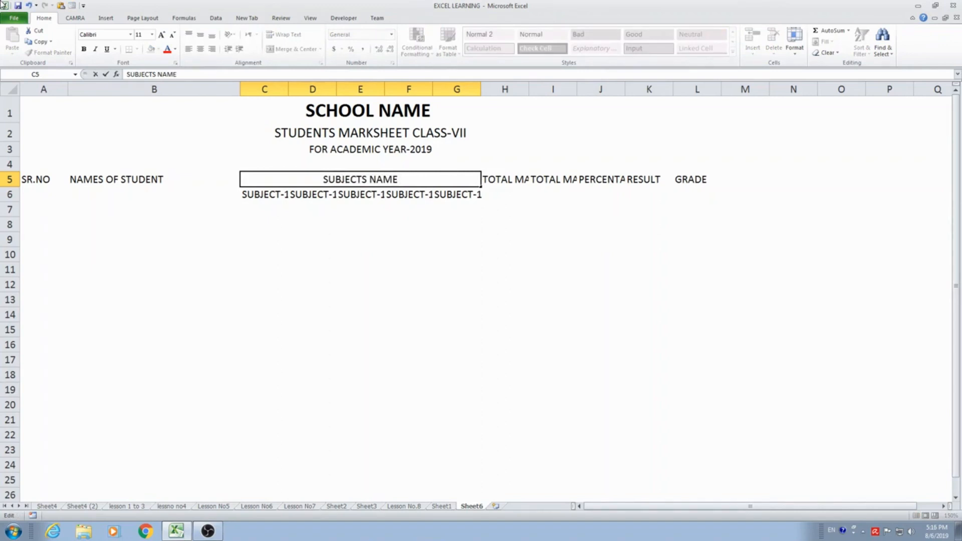
key(Tab)
Step: Review the SUBJECT-1 cells in row 6 and the row 5 headers, ending at SR.NO in A5
key(Left)
key(Down)
key(Up)
key(Up)
key(Right)
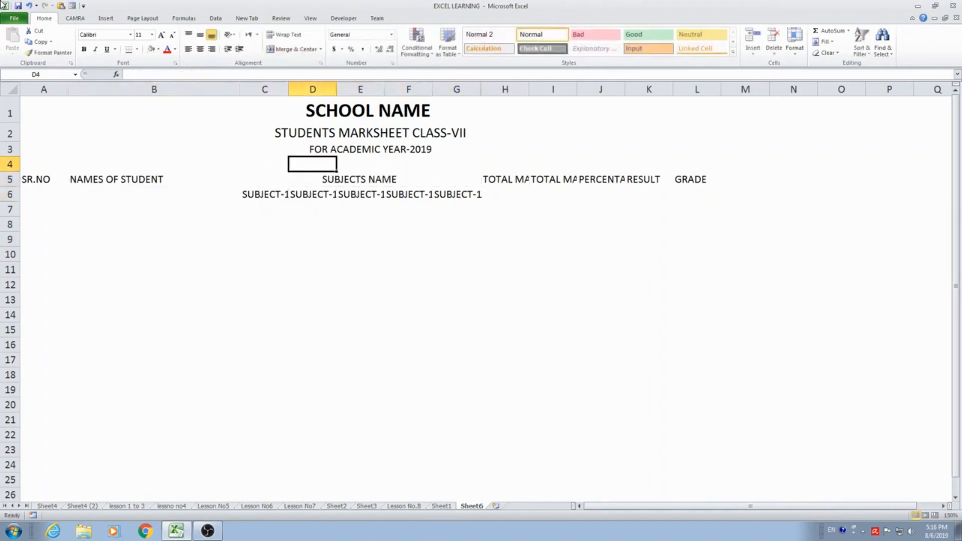
key(Down)
key(Down)
key(Right)
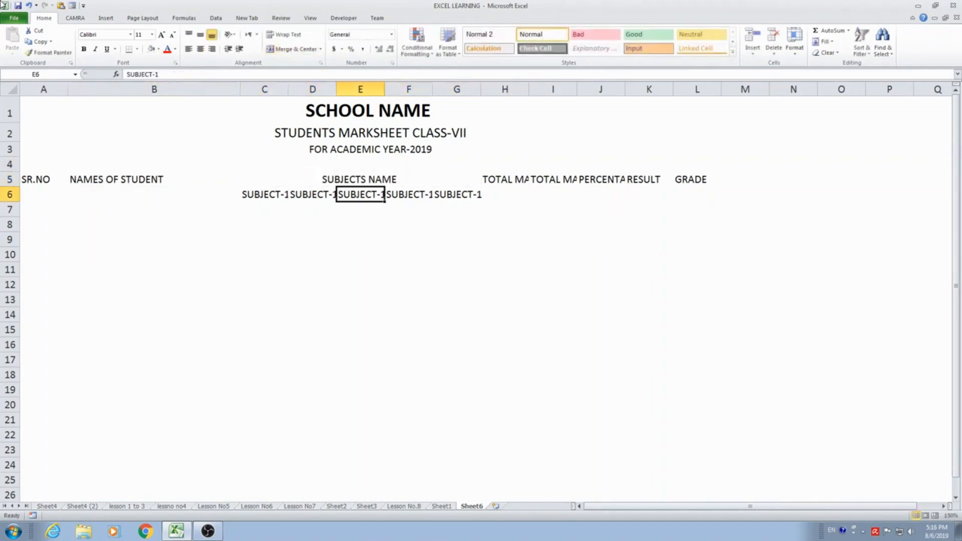
key(Right)
key(Up)
key(Right)
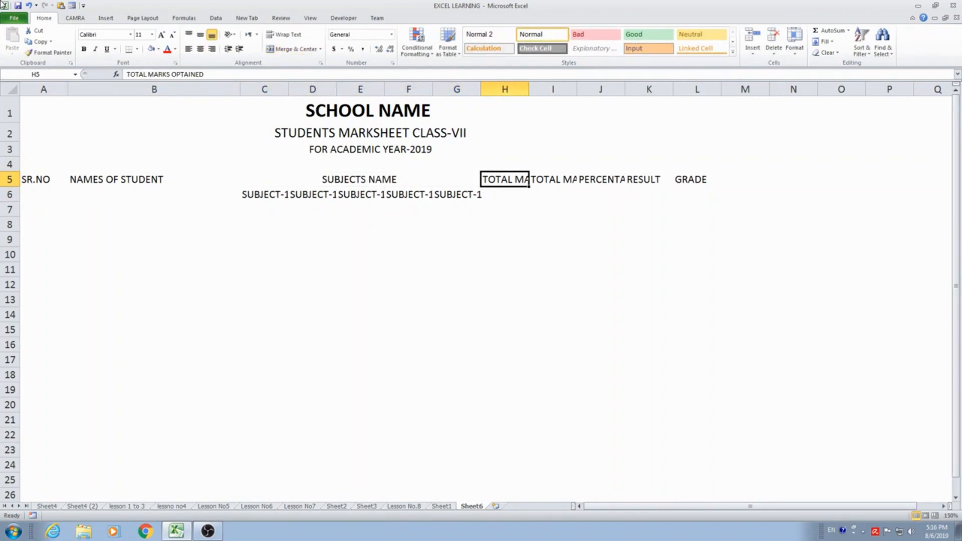
click(38, 179)
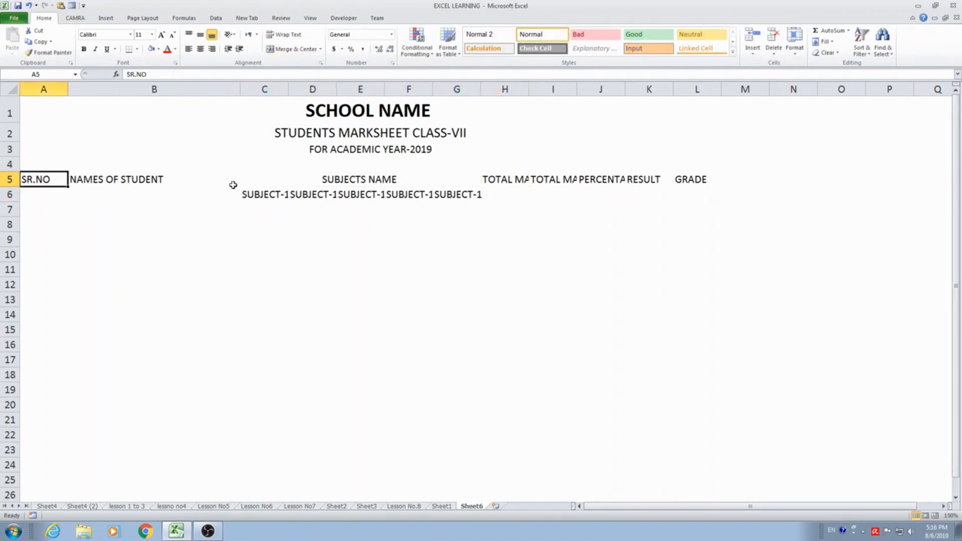
Step: Merge and centre SR.NO (A5:A6) and NAMES OF STUDENT (B5:B6) down two rows
click(281, 194)
click(316, 194)
drag(43, 179, 42, 193)
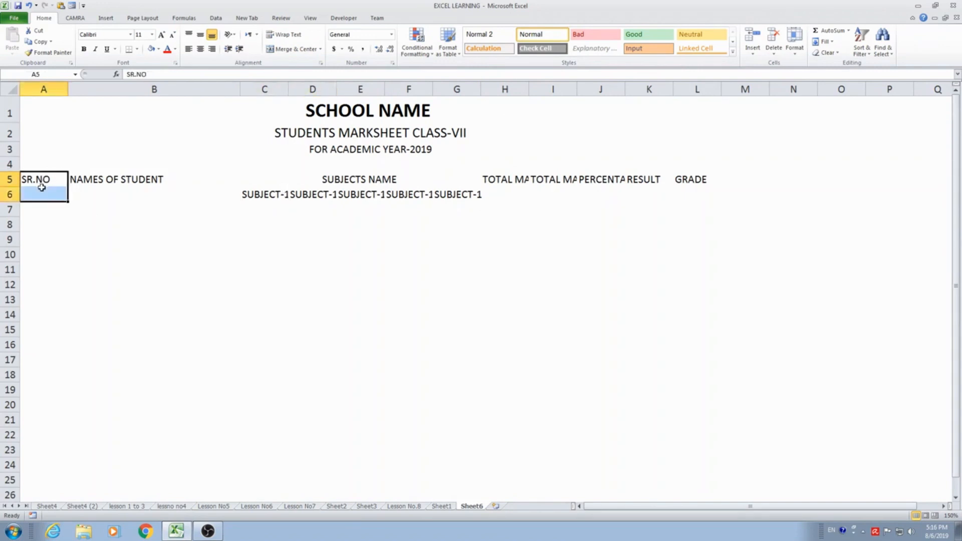
click(293, 49)
click(96, 178)
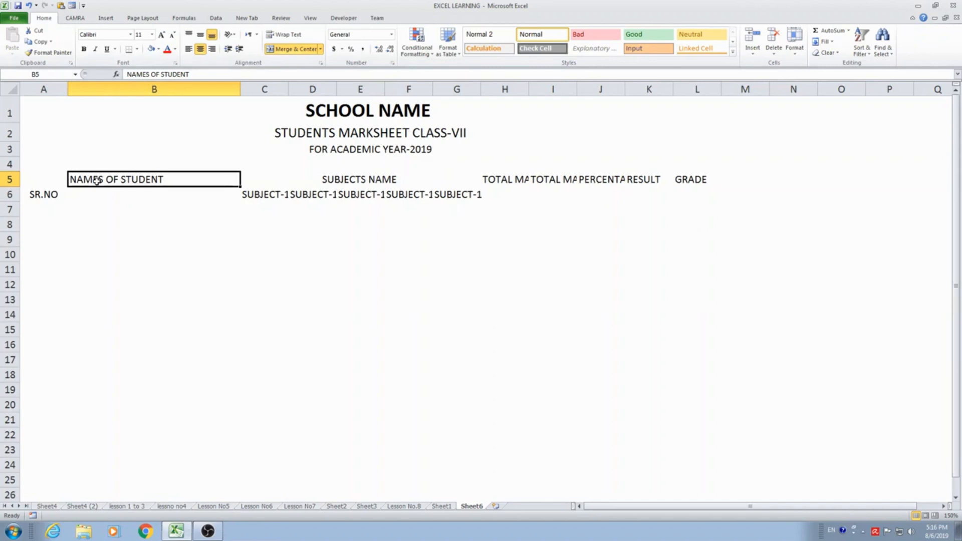
drag(96, 185, 95, 190)
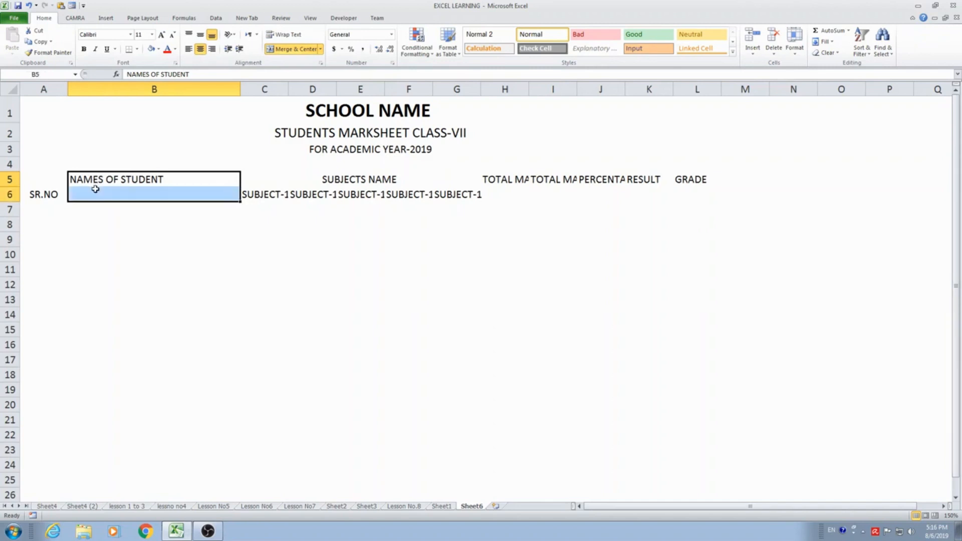
click(293, 49)
Step: Merge the TOTAL MARKS OPTAINED, TOTAL MARKS, PERCENTAGE%, RESULT and GRADE headers down rows 5–6
click(294, 177)
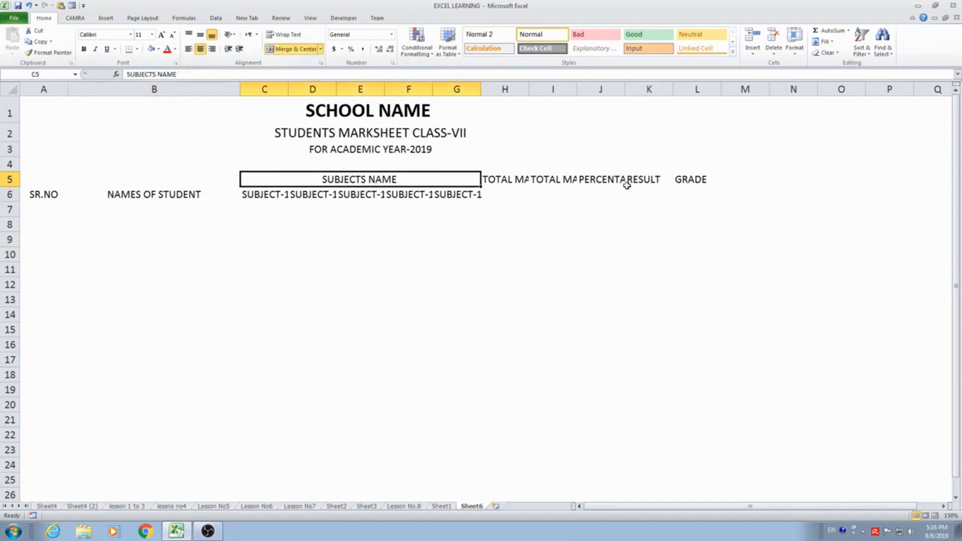
drag(500, 174, 544, 189)
click(294, 49)
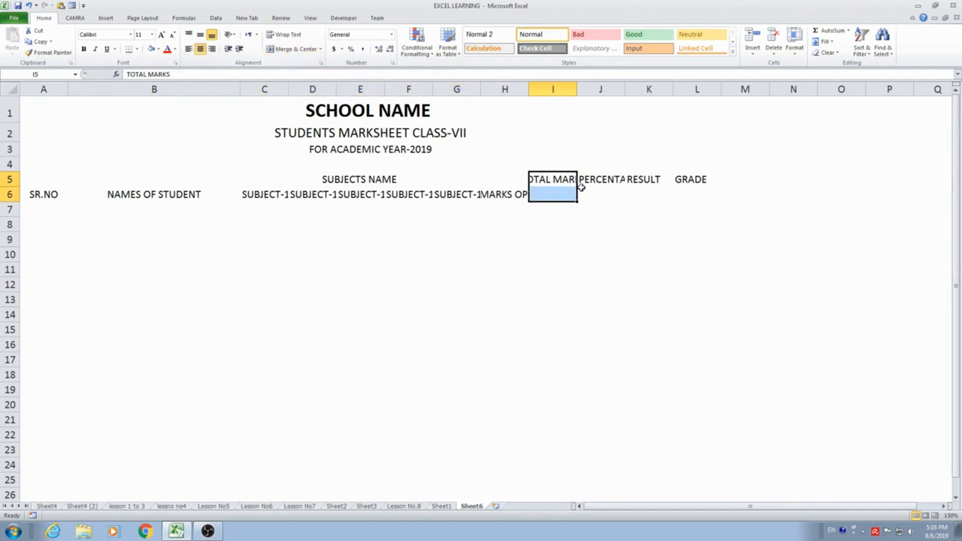
click(294, 48)
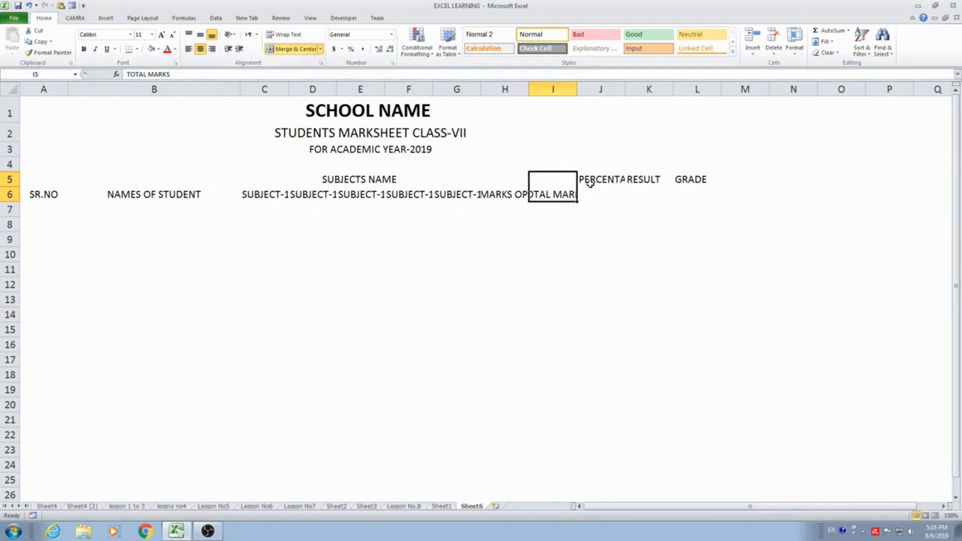
drag(591, 183, 591, 194)
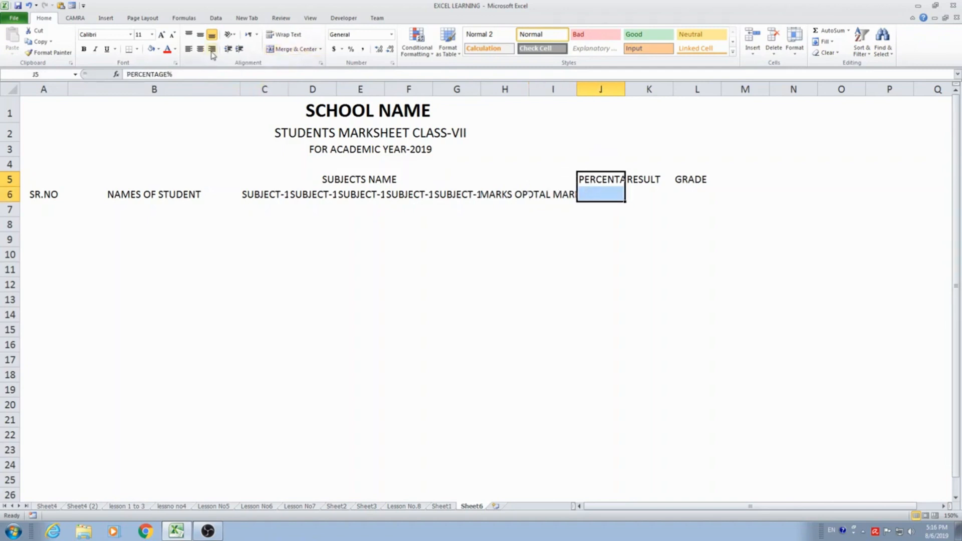
click(288, 48)
drag(649, 180, 685, 190)
click(294, 48)
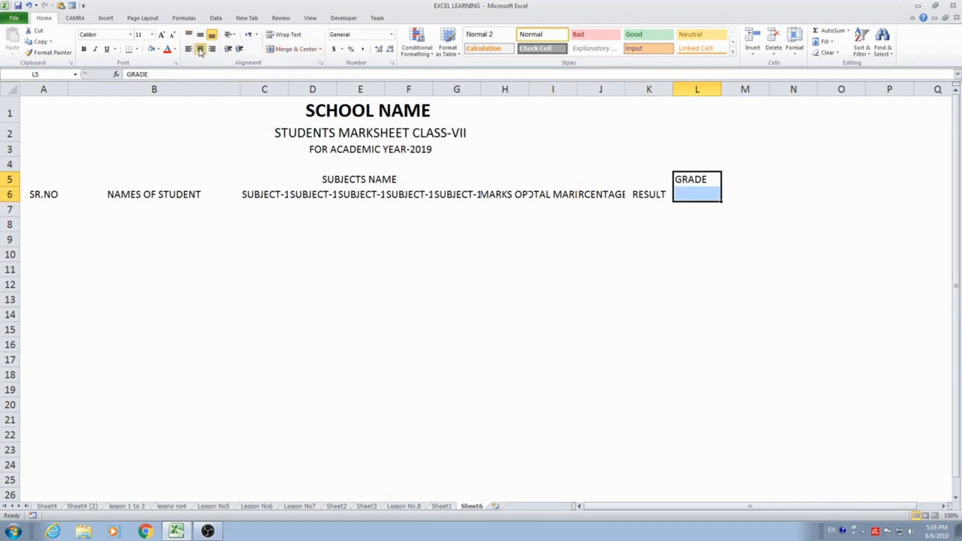
click(201, 50)
click(300, 49)
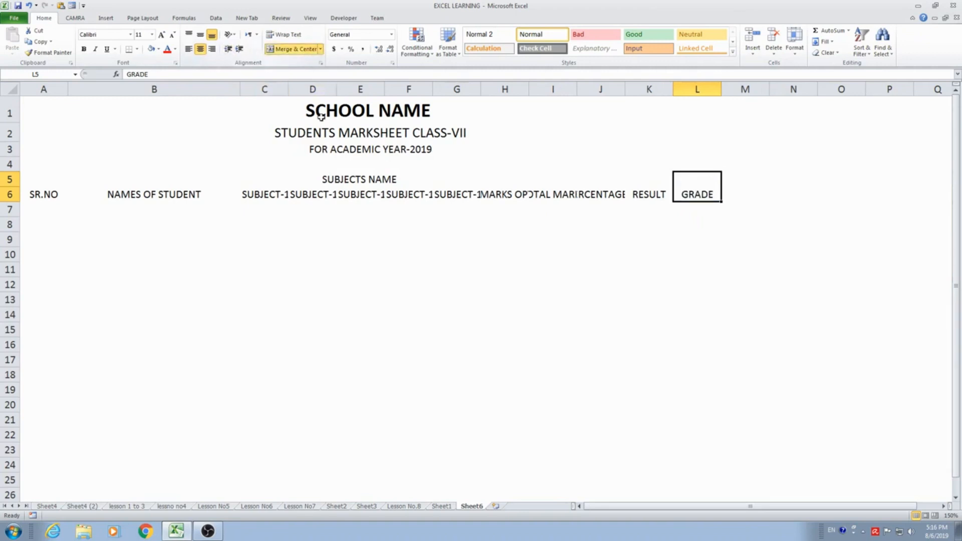
click(725, 223)
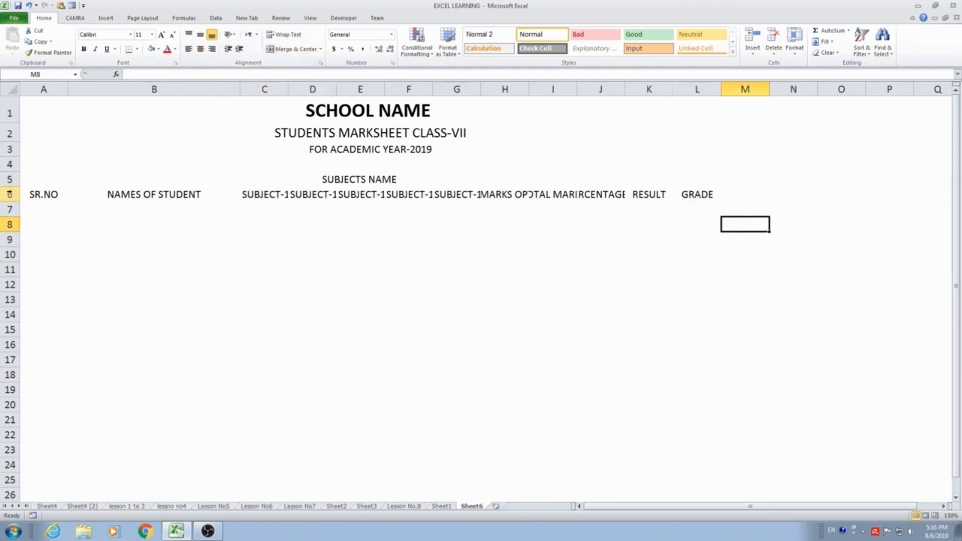
Step: Middle-align the SR.NO to GRADE header block and shrink the C6:G6 SUBJECT-1 labels to size 8, centred
drag(44, 194, 682, 213)
click(200, 35)
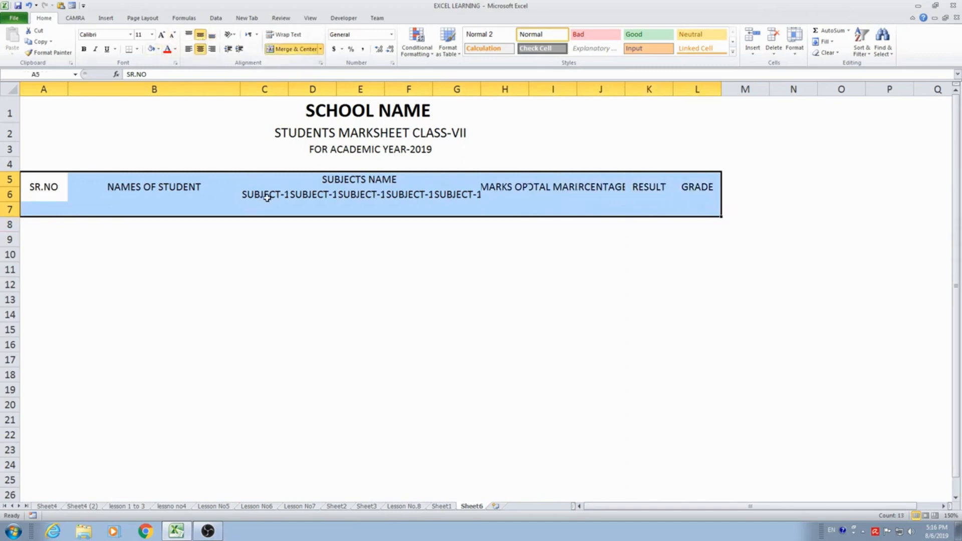
drag(267, 197, 446, 206)
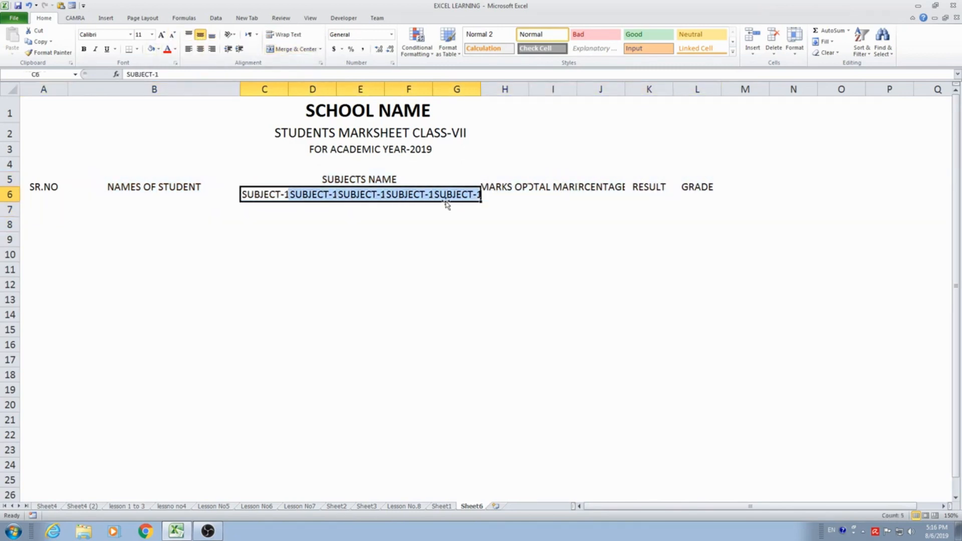
click(171, 37)
click(171, 37)
click(171, 37)
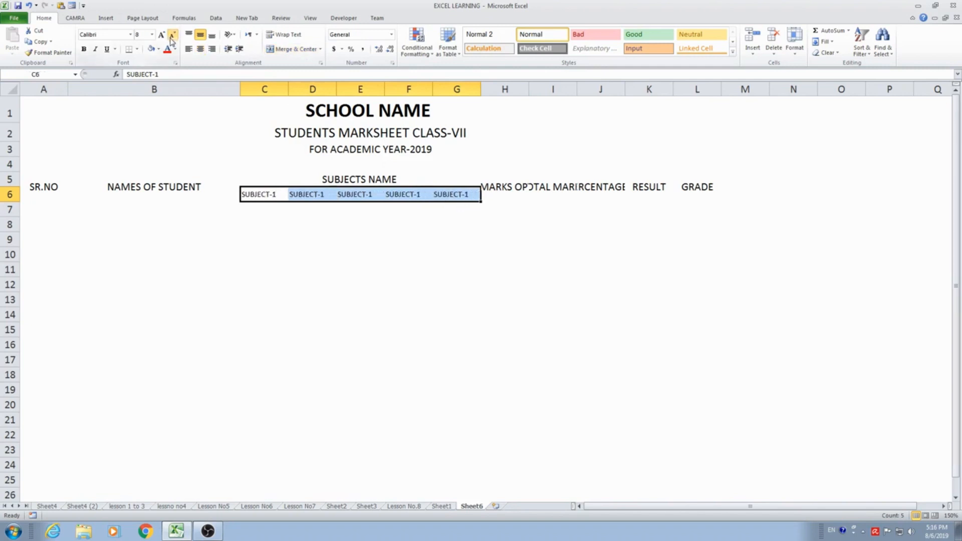
click(200, 49)
click(341, 296)
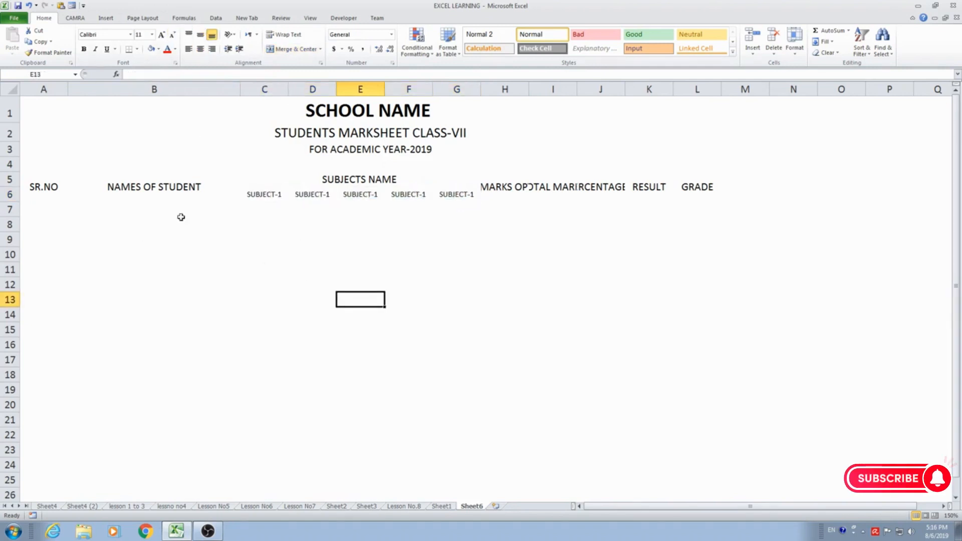
click(361, 179)
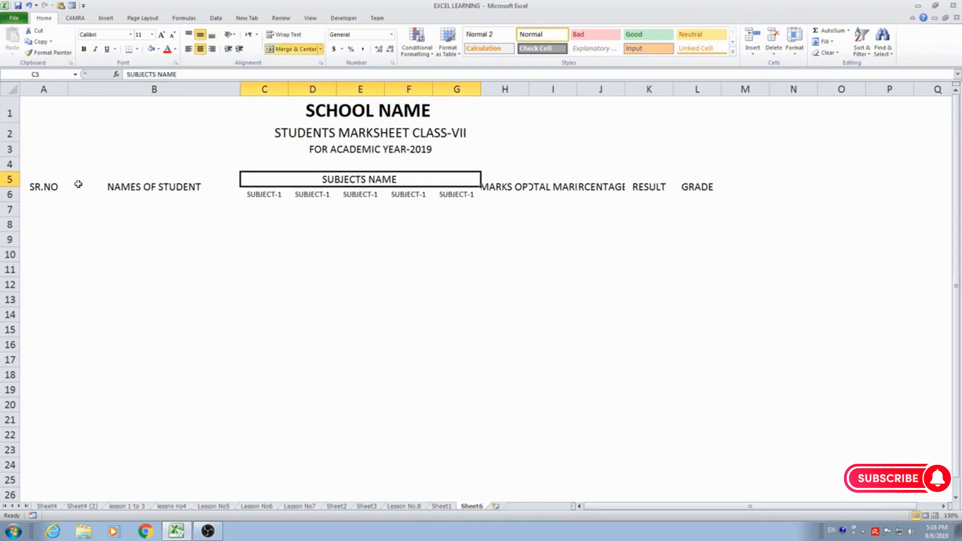
drag(44, 187, 146, 193)
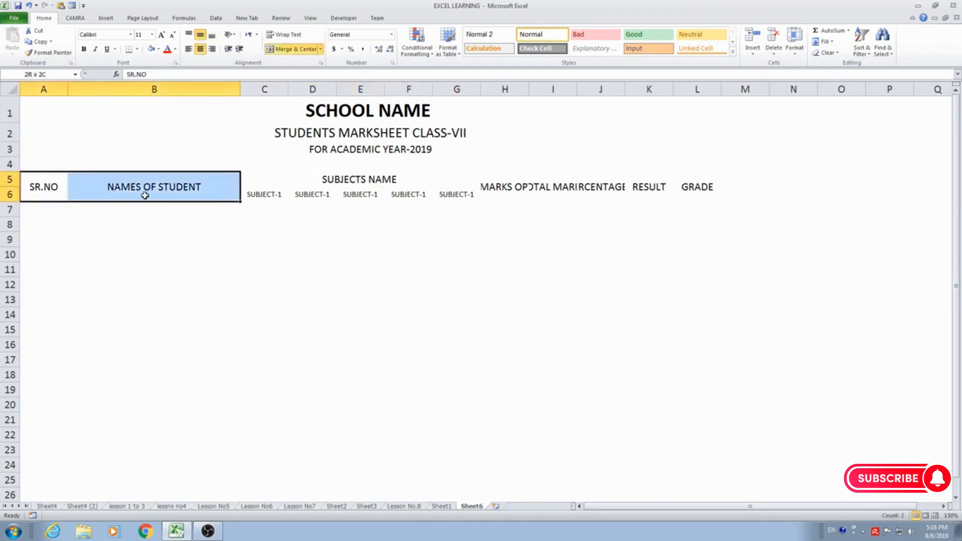
Step: Add All Borders to the SR.NO/NAMES headers, the SUBJECTS NAME block and the H–L headers
click(137, 49)
click(133, 129)
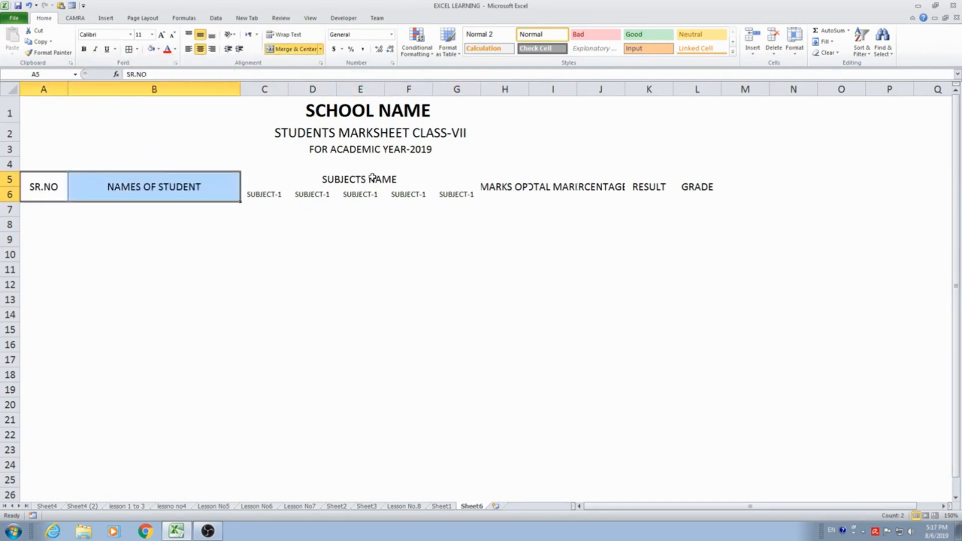
drag(334, 182, 344, 193)
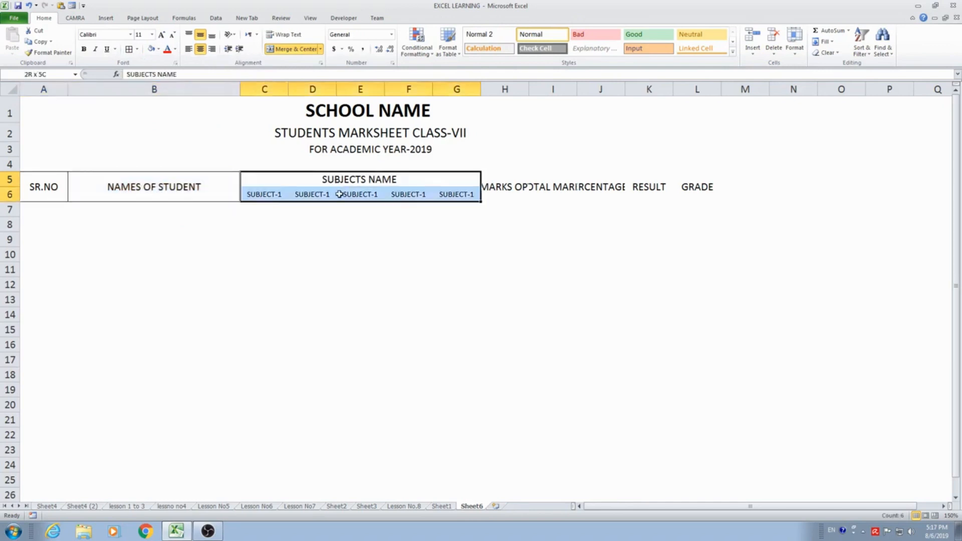
click(129, 49)
drag(501, 181, 675, 182)
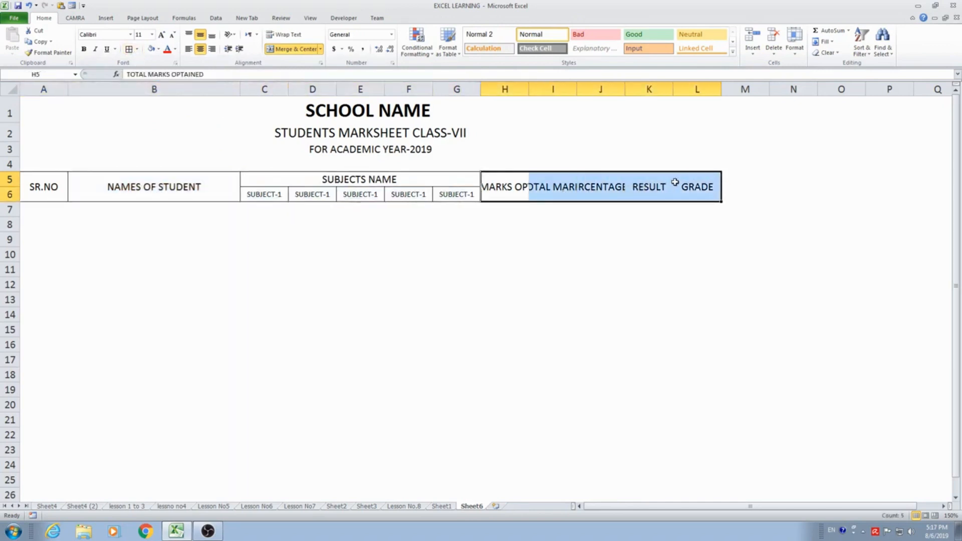
click(131, 49)
click(469, 256)
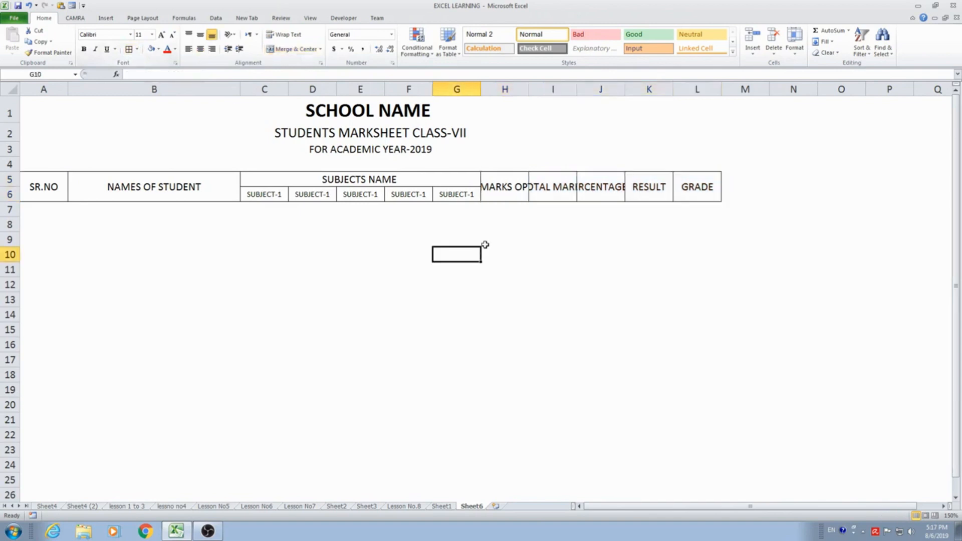
Step: Wrap the total marks obtained and TOTAL MARKS headers, widen column H and shrink their font
click(510, 189)
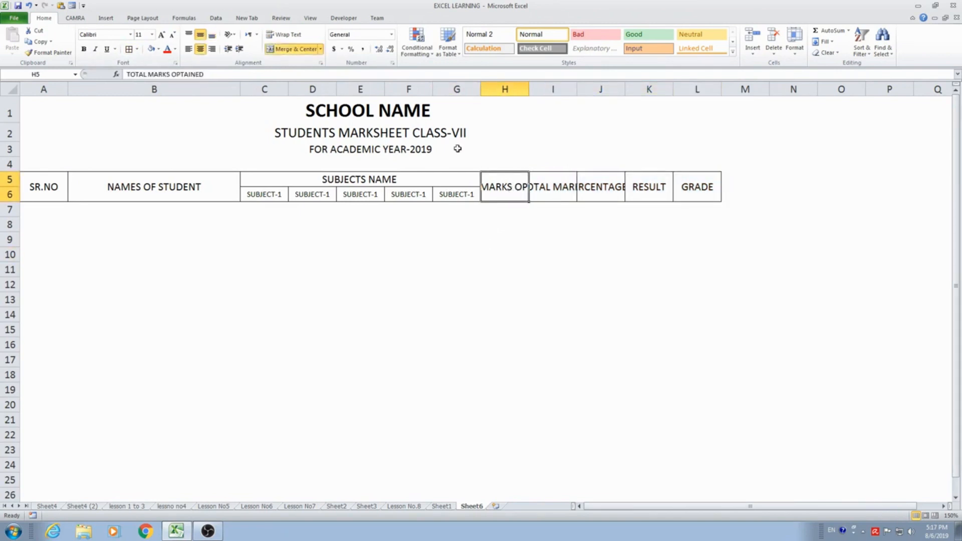
click(291, 36)
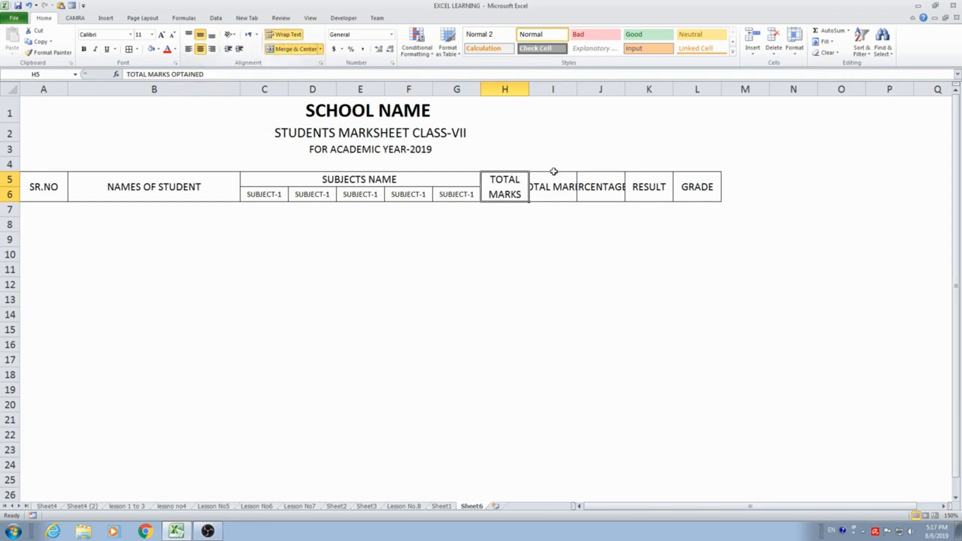
click(566, 188)
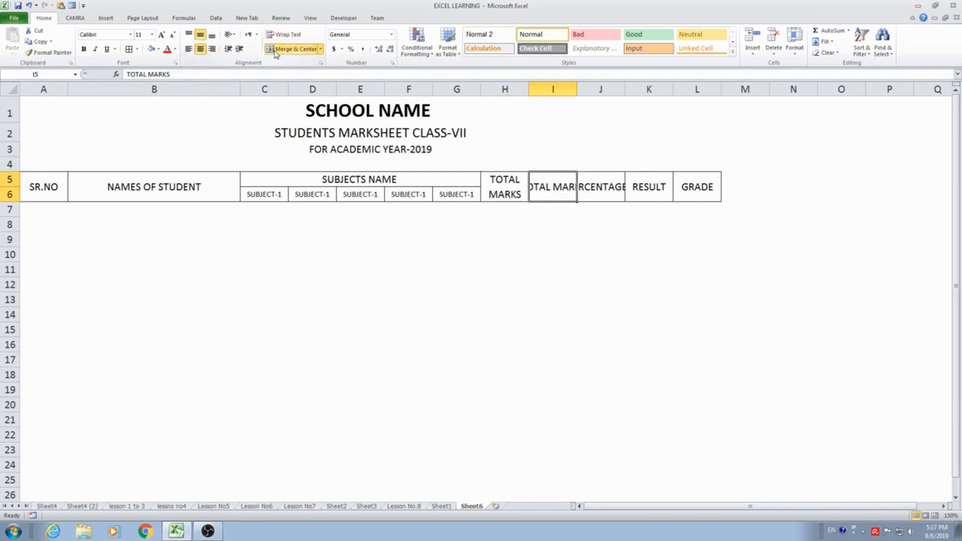
click(292, 38)
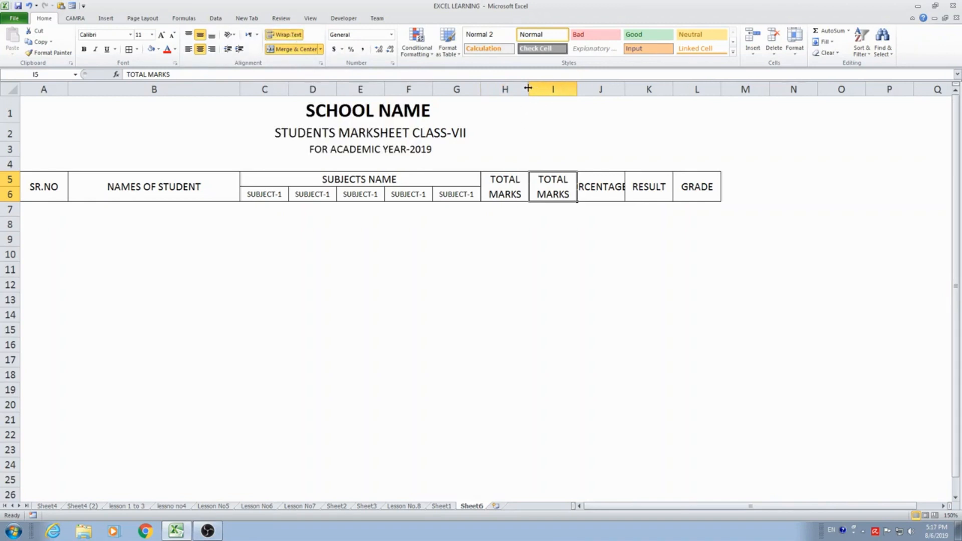
drag(528, 89, 532, 89)
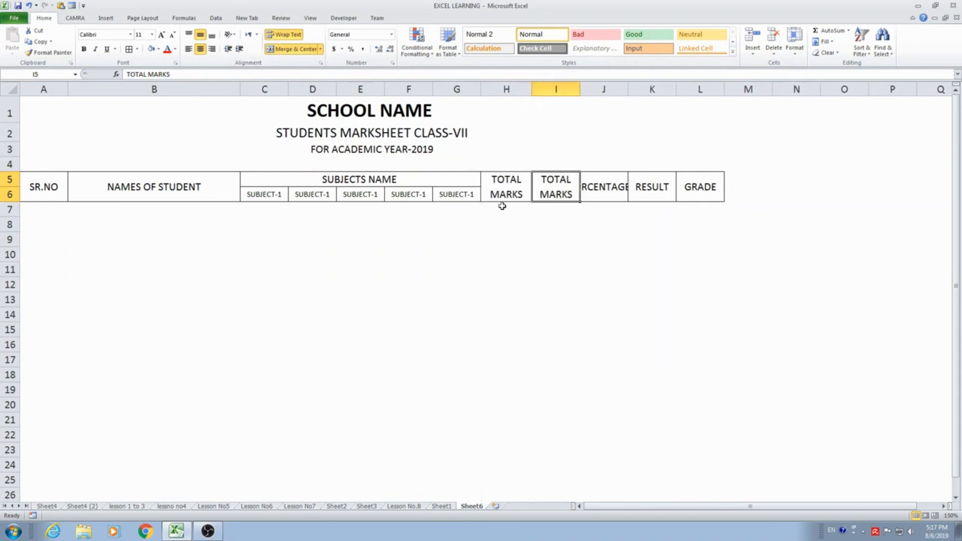
drag(503, 190, 544, 194)
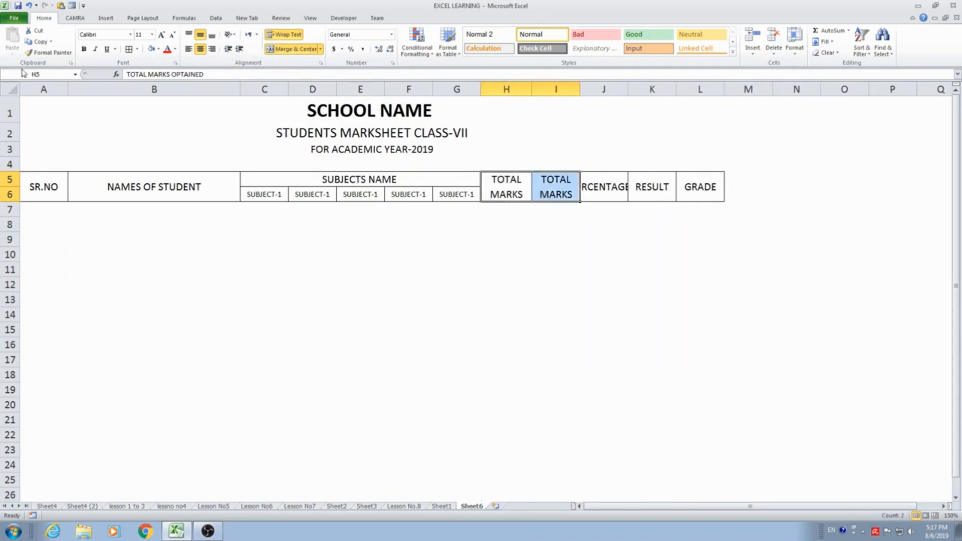
click(173, 35)
click(173, 35)
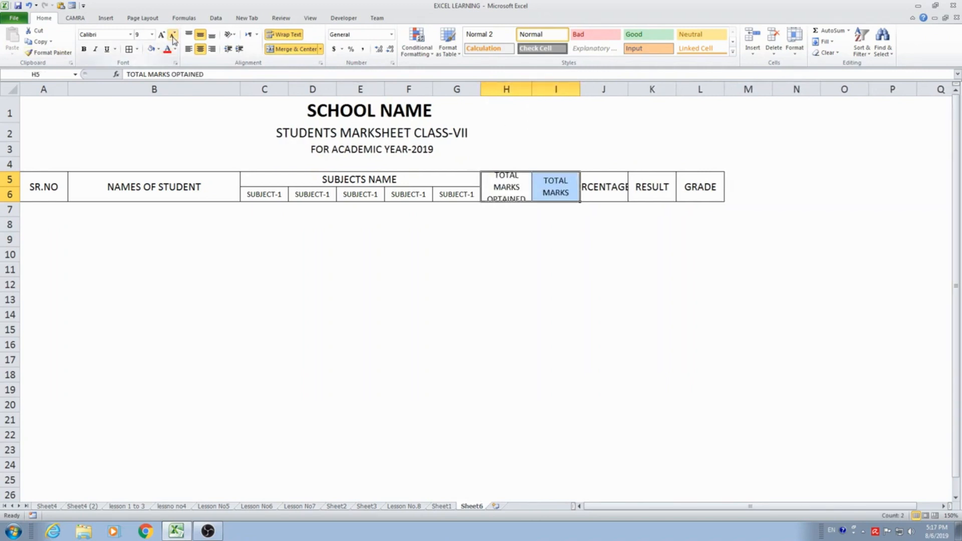
click(173, 35)
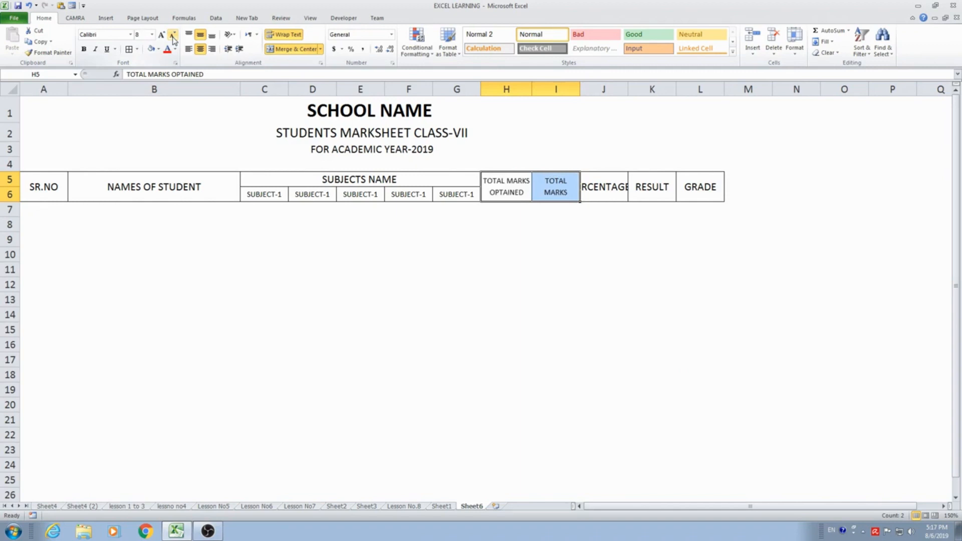
click(560, 193)
click(598, 188)
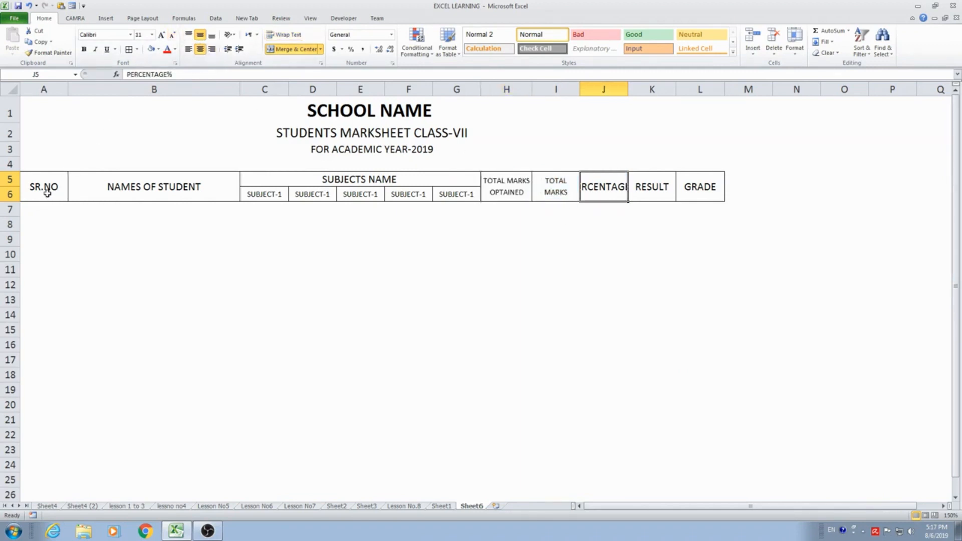
Step: Set the whole header block A5:L6 to font size 8 and bold
drag(47, 193, 253, 189)
drag(396, 182, 701, 189)
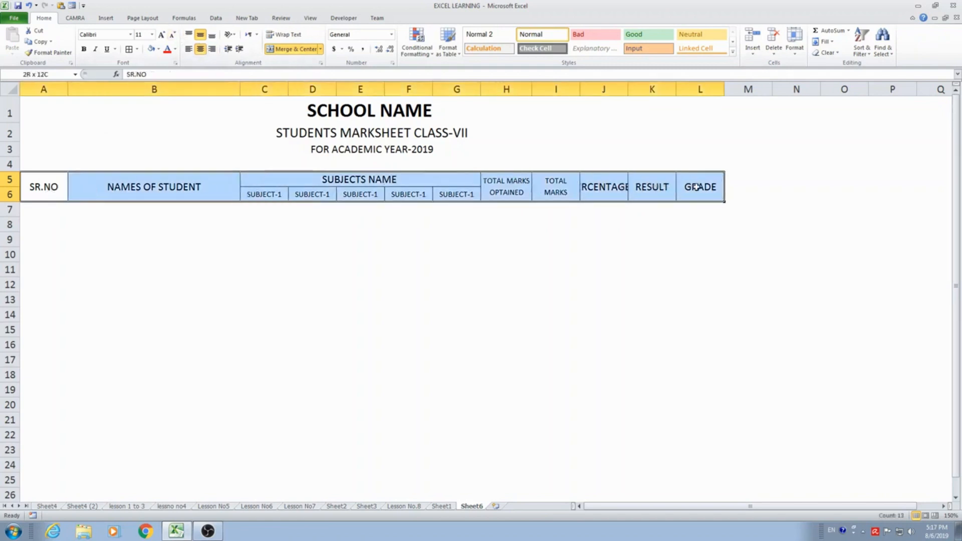
click(173, 36)
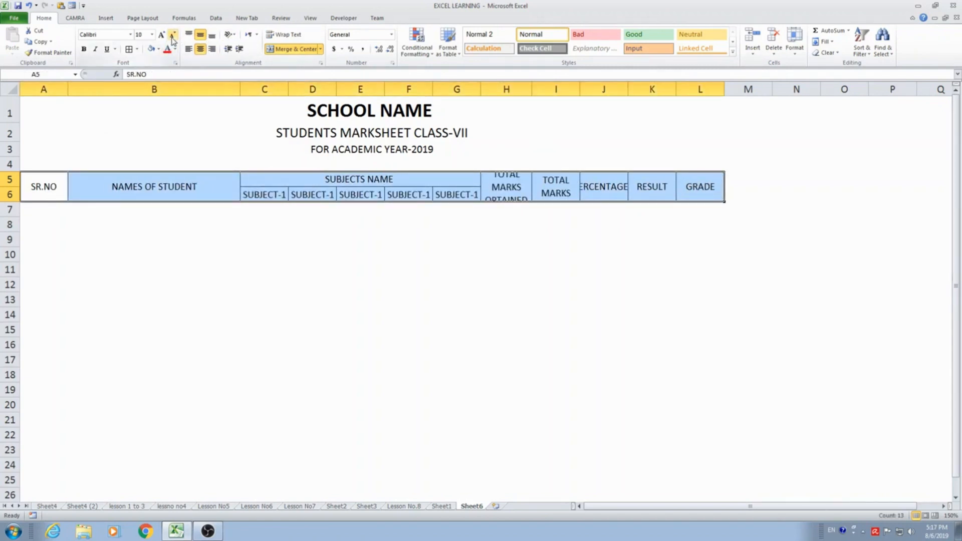
click(173, 36)
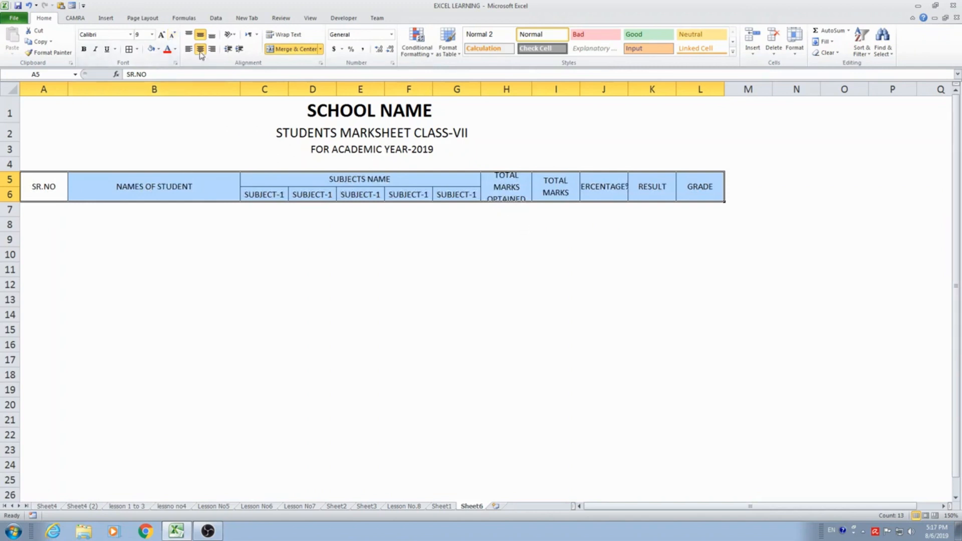
click(173, 38)
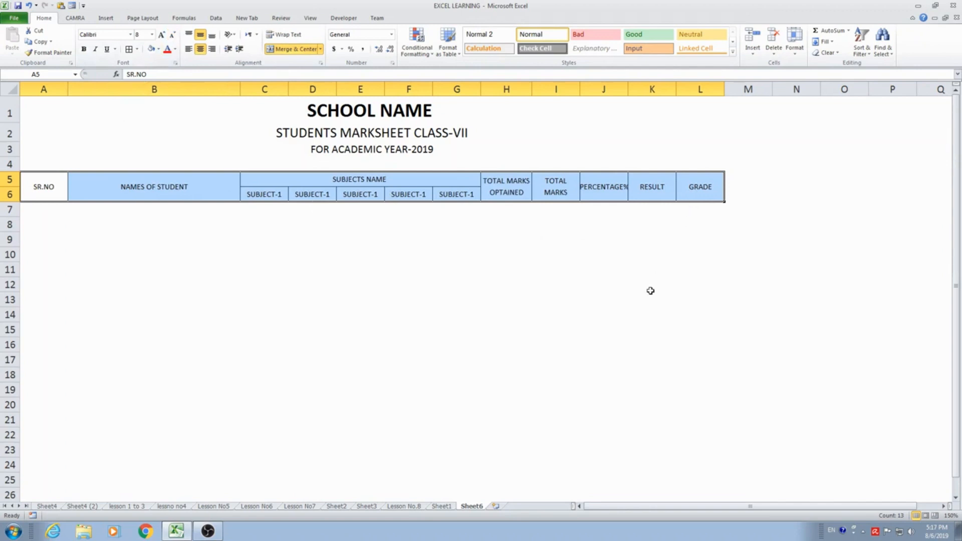
key(ctrl+b)
click(584, 264)
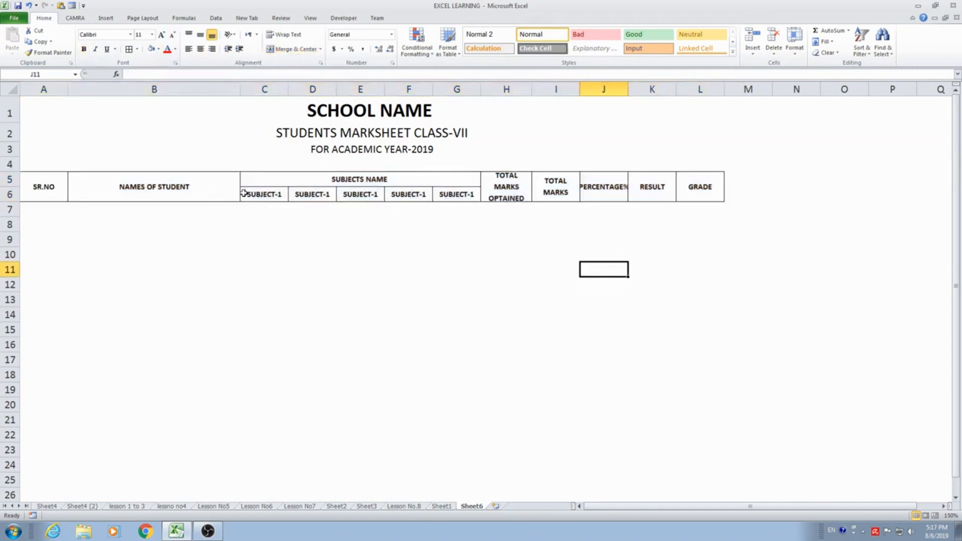
Step: Make row 6 taller and widen column J so PERCENTAGE% fits
drag(244, 194, 455, 194)
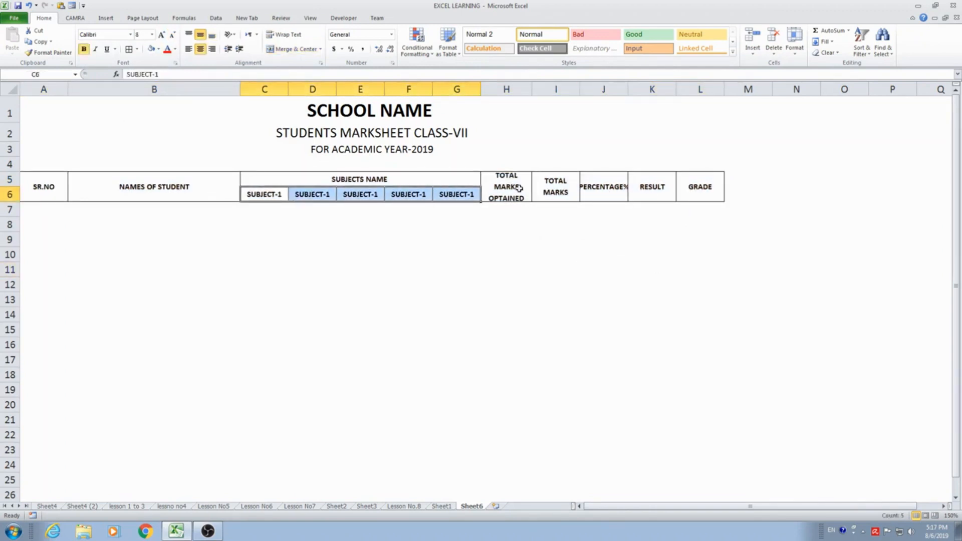
drag(10, 203, 10, 207)
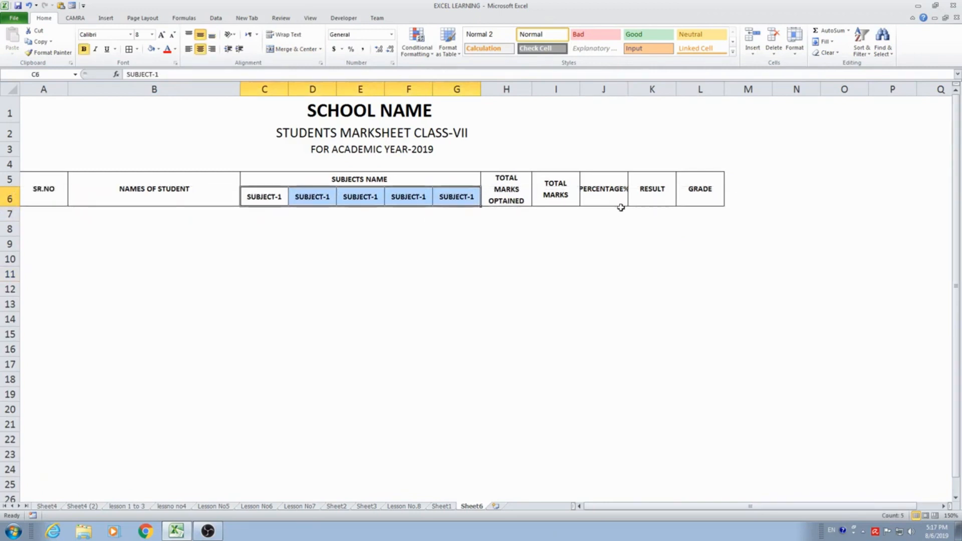
click(607, 194)
key(F2)
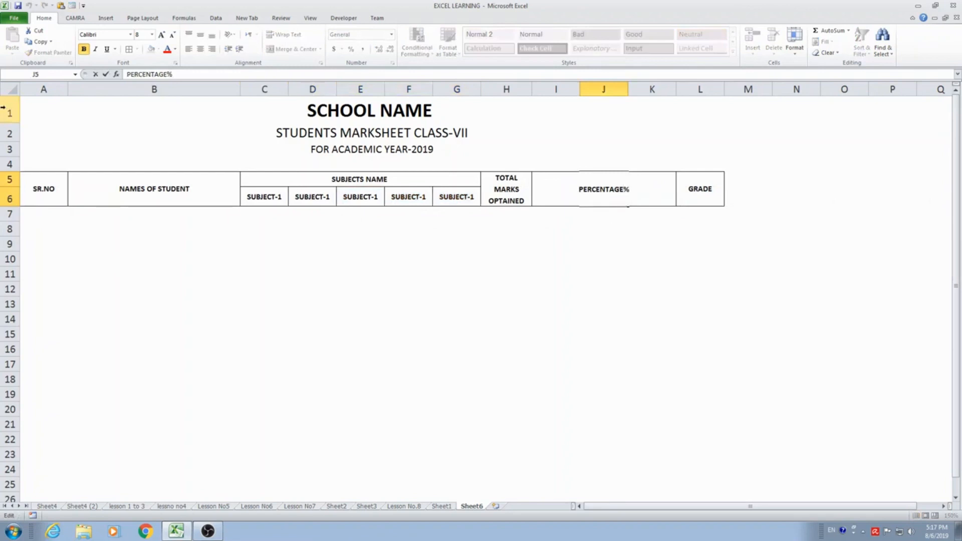
key(Return)
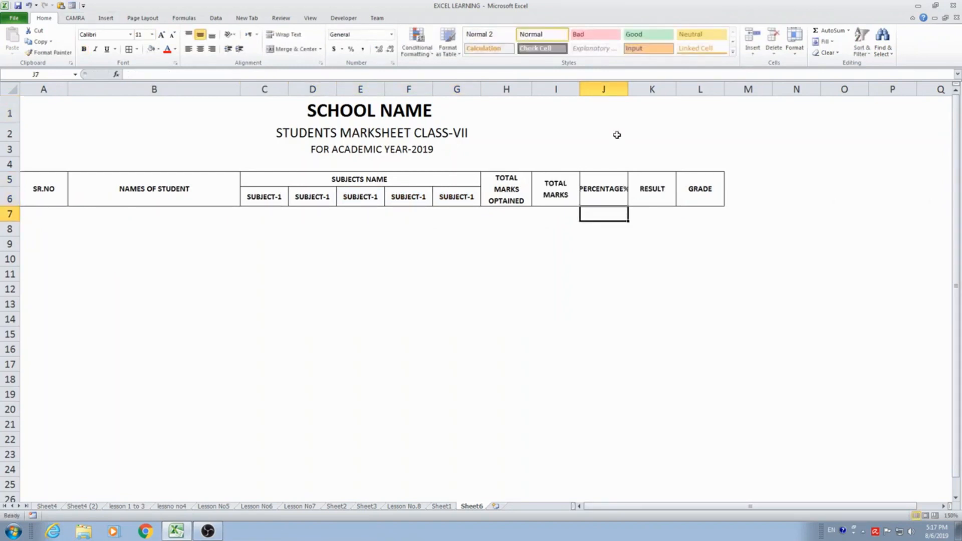
drag(629, 86, 639, 88)
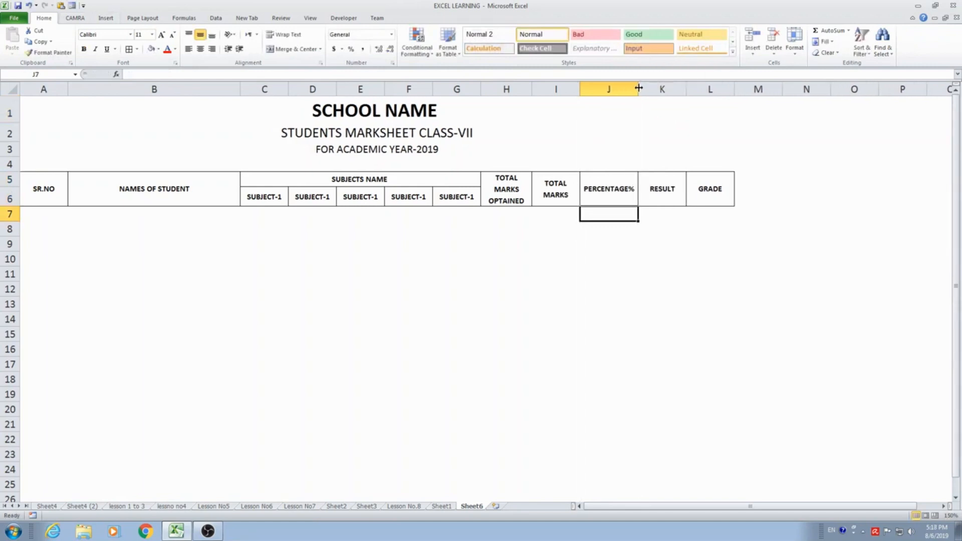
Step: Fill A5:B6, the SUBJECTS NAME header and H5:L6 with grey
click(669, 175)
click(707, 187)
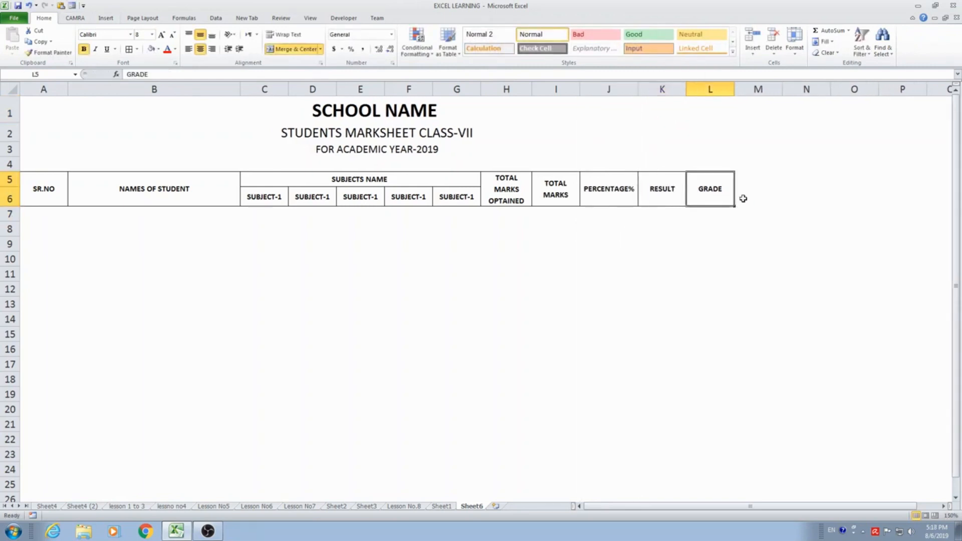
drag(45, 190, 151, 194)
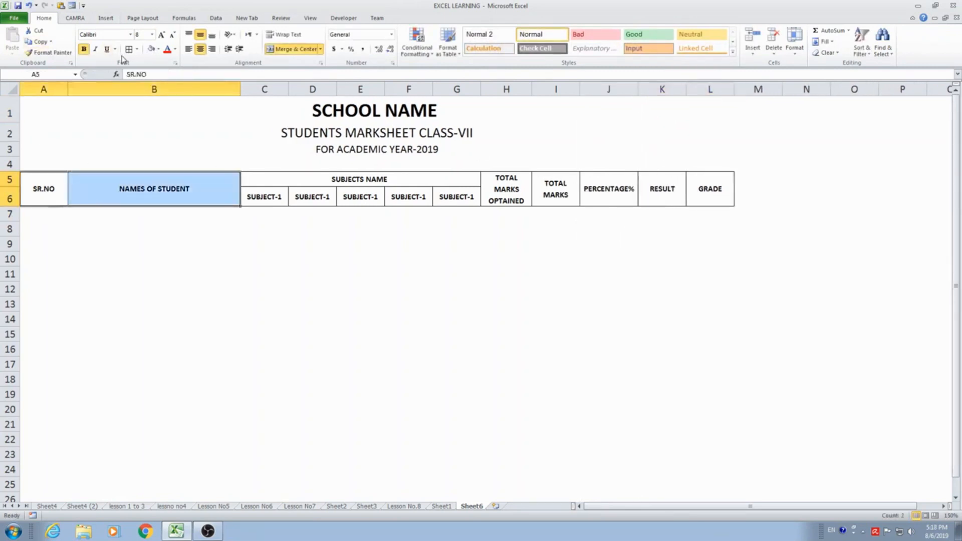
click(158, 49)
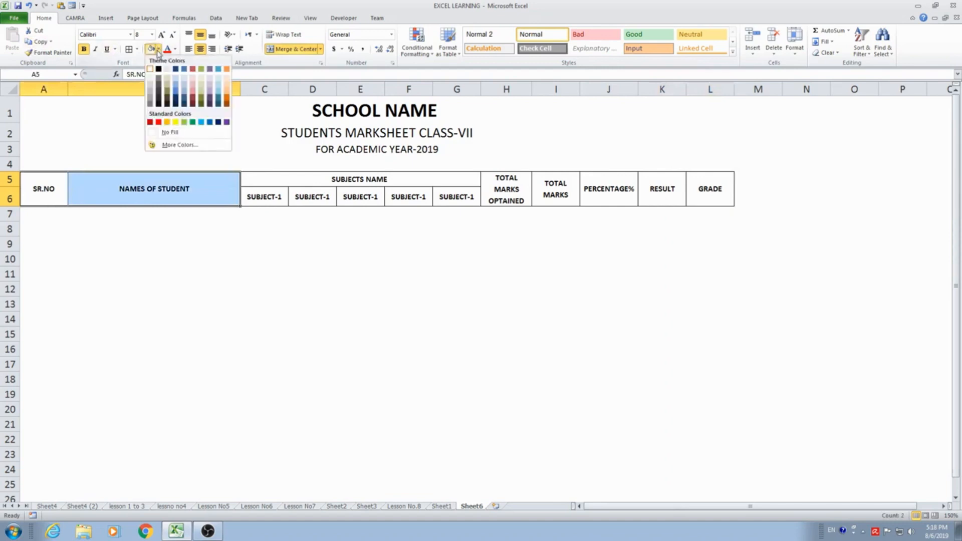
click(152, 89)
click(311, 178)
click(151, 49)
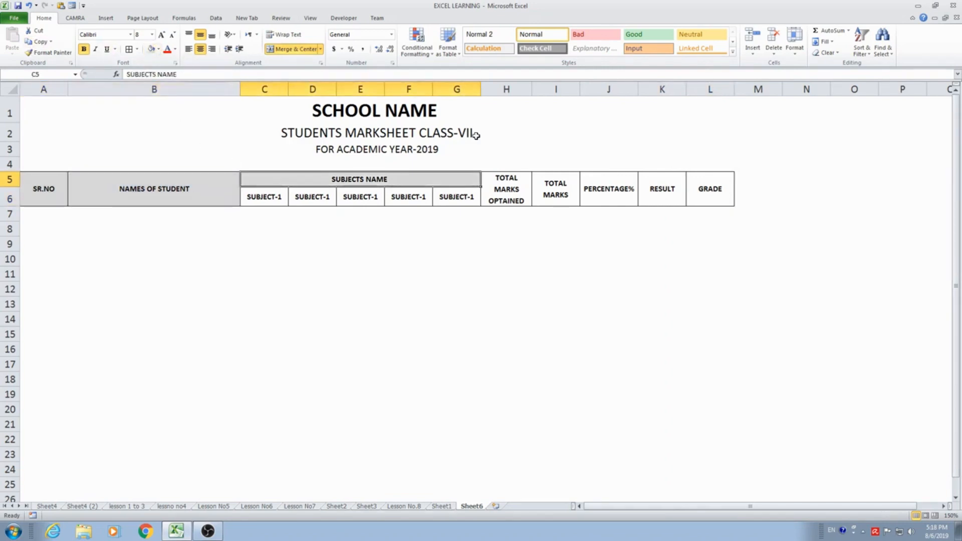
drag(507, 189, 702, 193)
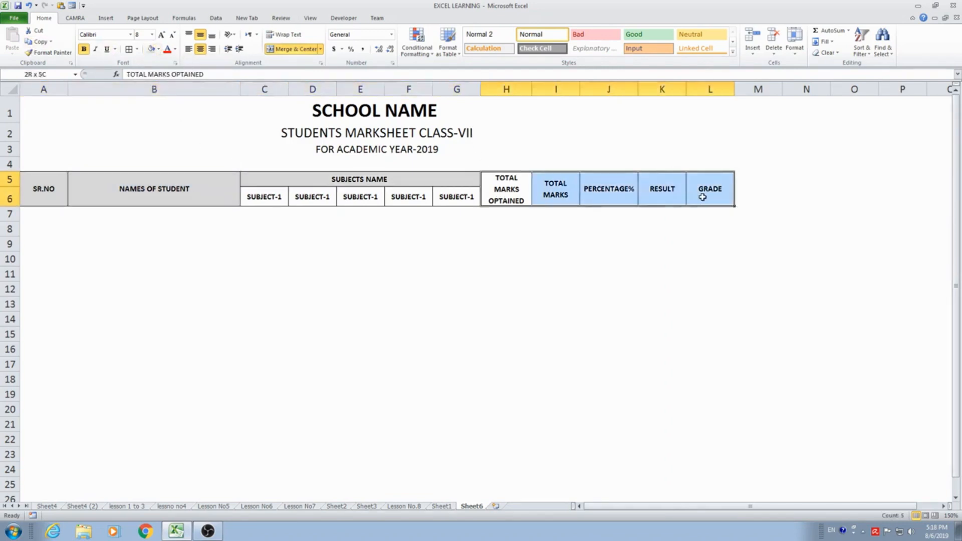
click(152, 49)
Step: Give the five SUBJECT-1 headers in C6:G6 a light olive fill
drag(250, 201, 453, 197)
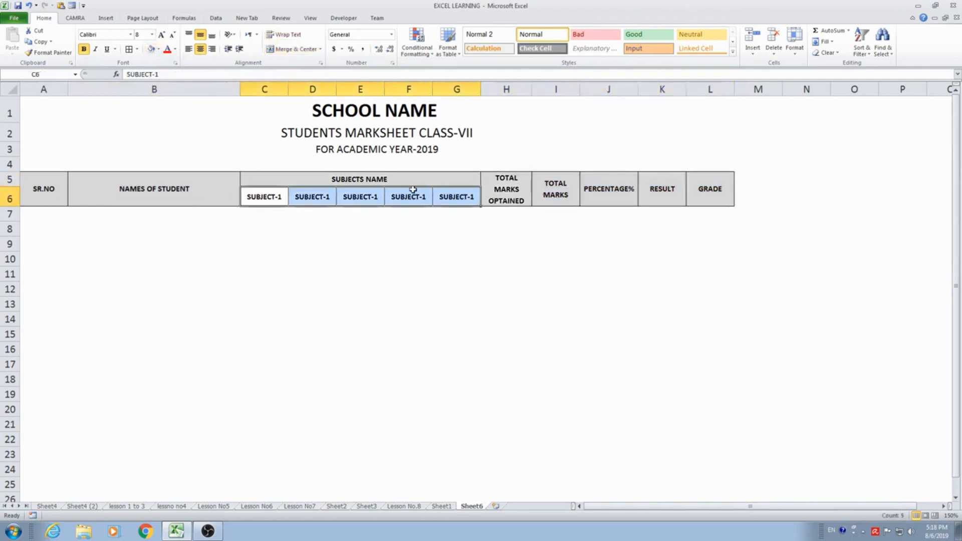
click(158, 49)
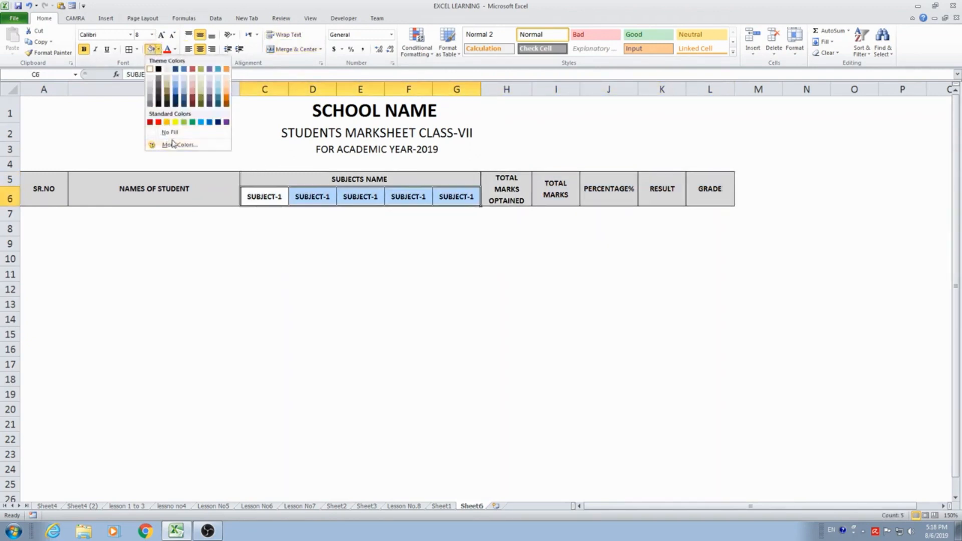
click(201, 89)
click(459, 301)
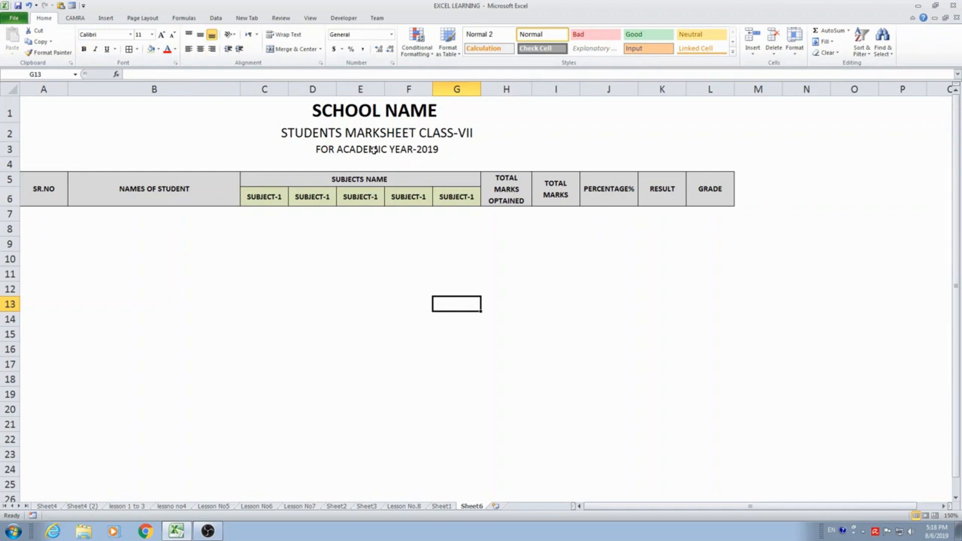
drag(304, 117, 301, 166)
click(325, 260)
Step: Enter serial numbers 1 to 5 in A7:A11
click(56, 215)
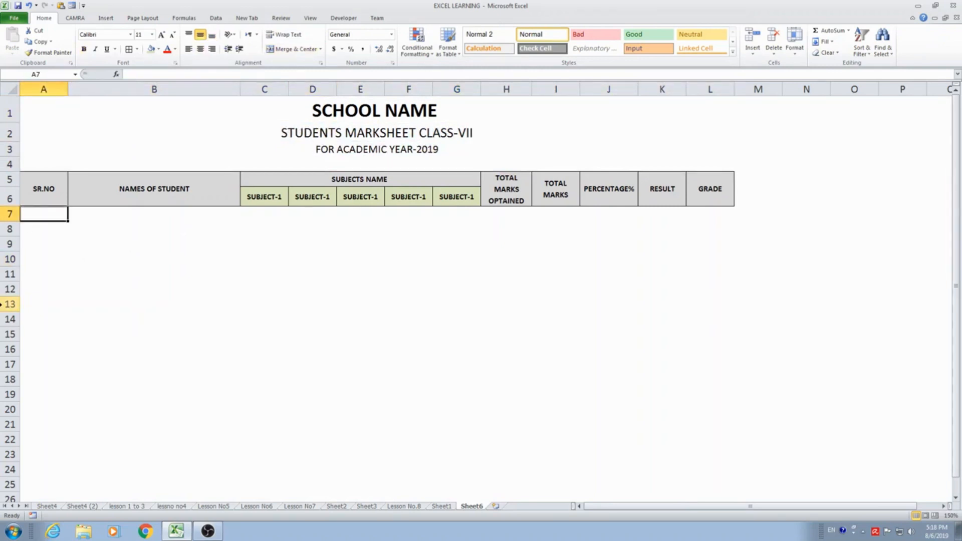
text(1)
key(Return)
text(2)
key(Return)
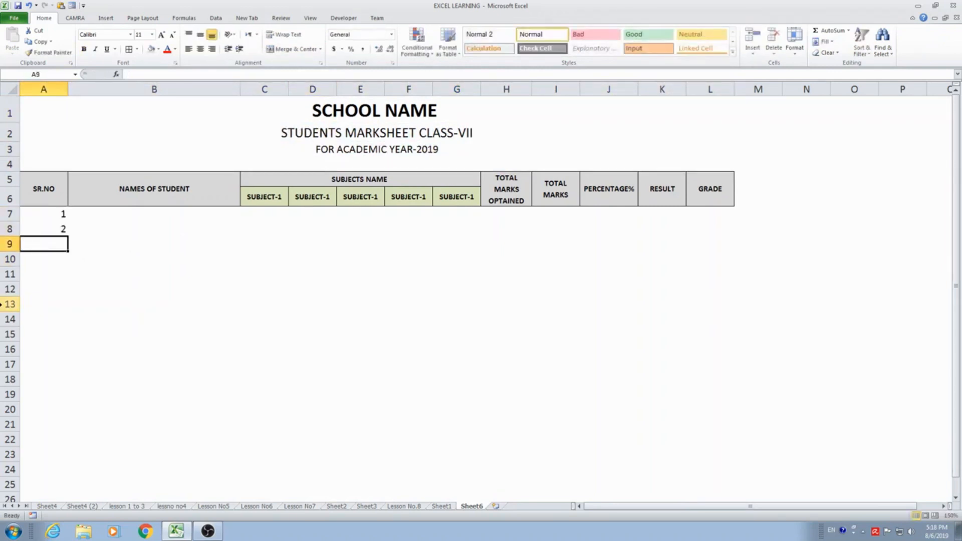
text(3)
key(Return)
text(4)
key(Return)
text(5)
key(Return)
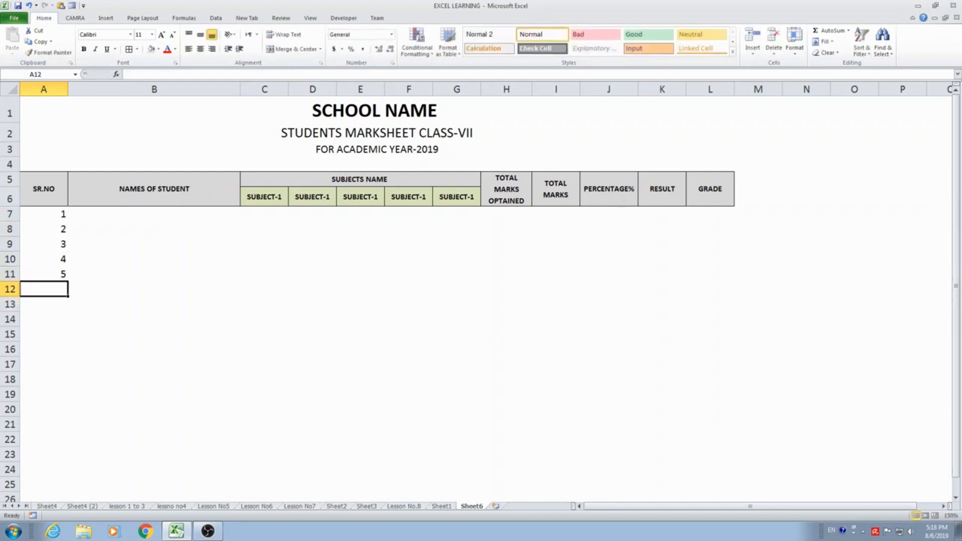
Step: Apply All Borders to A7:L11, centre the serial numbers and narrow column A
drag(67, 215, 715, 267)
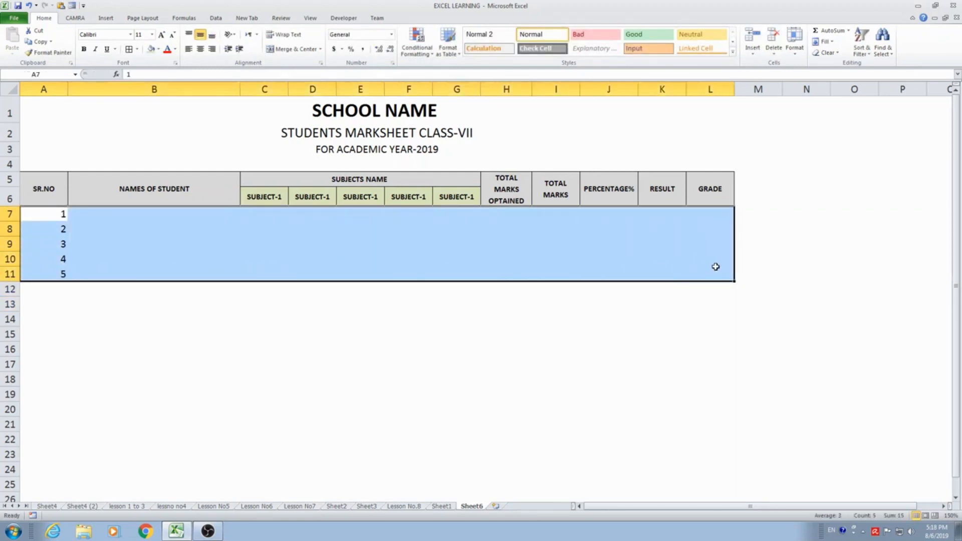
click(129, 49)
click(318, 347)
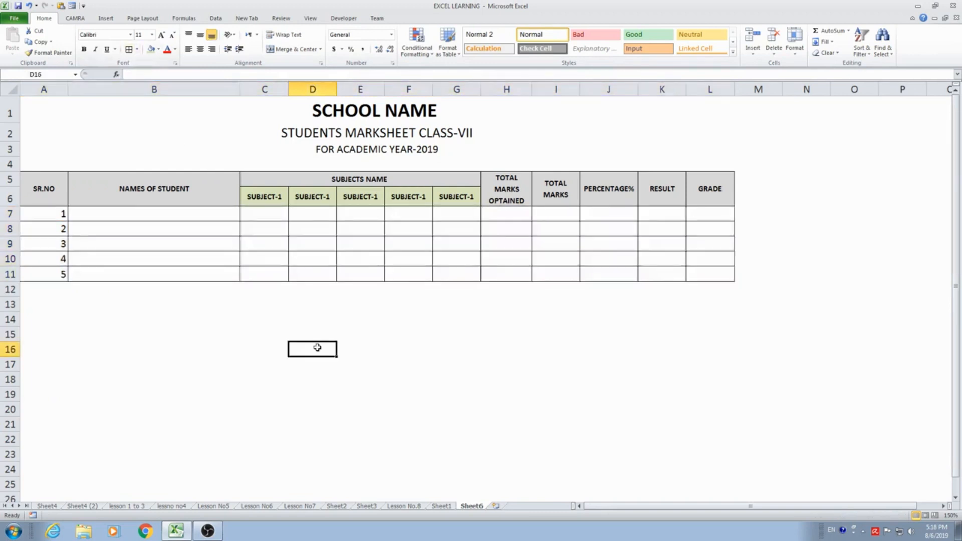
drag(50, 215, 48, 273)
click(200, 49)
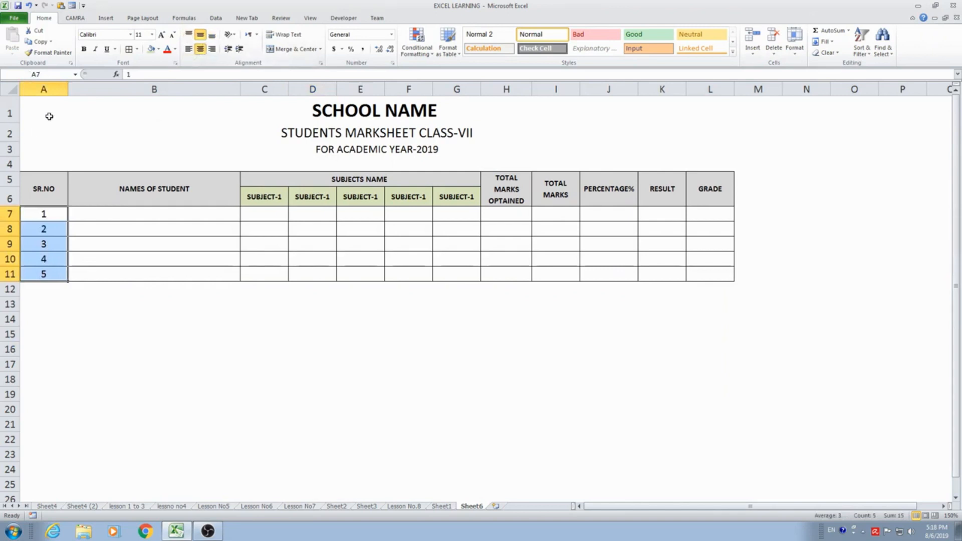
drag(68, 90, 48, 89)
click(354, 241)
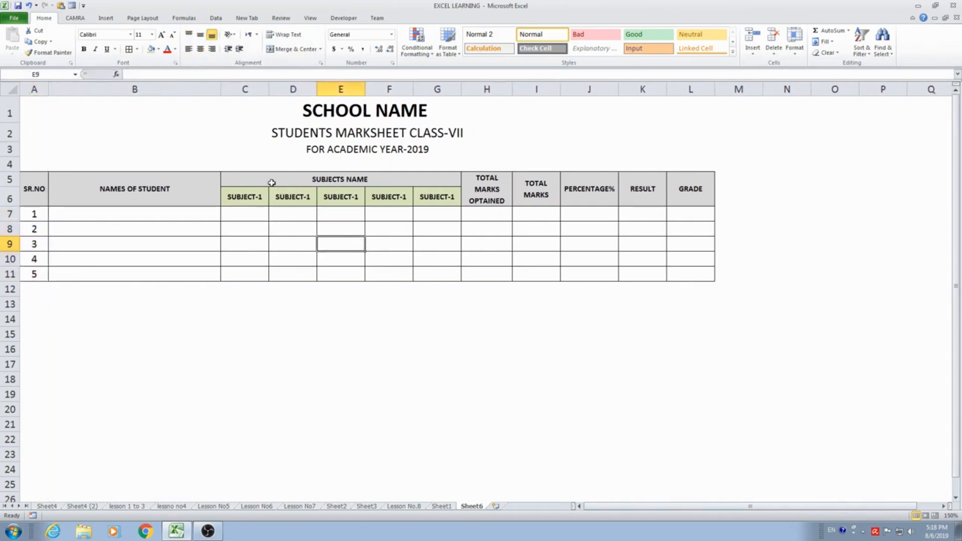
drag(255, 195, 450, 271)
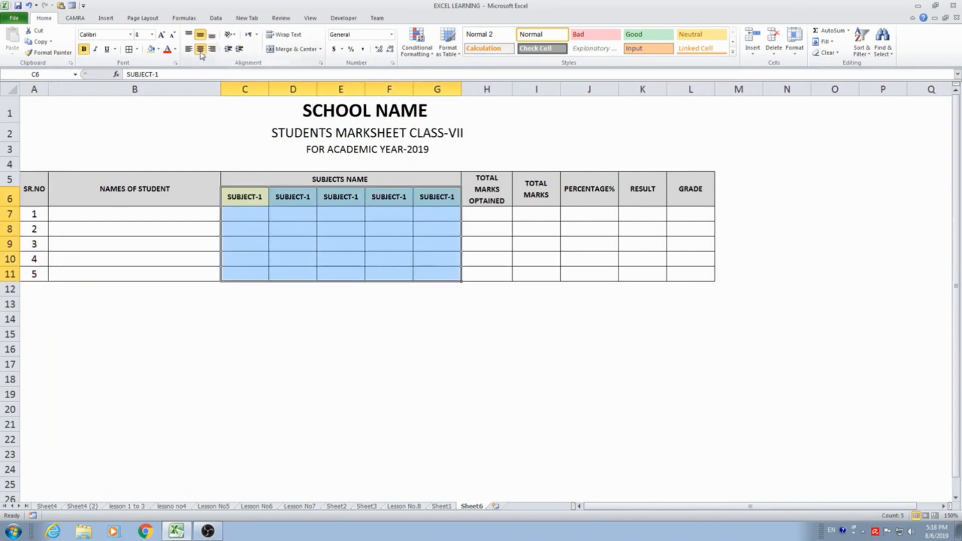
click(795, 43)
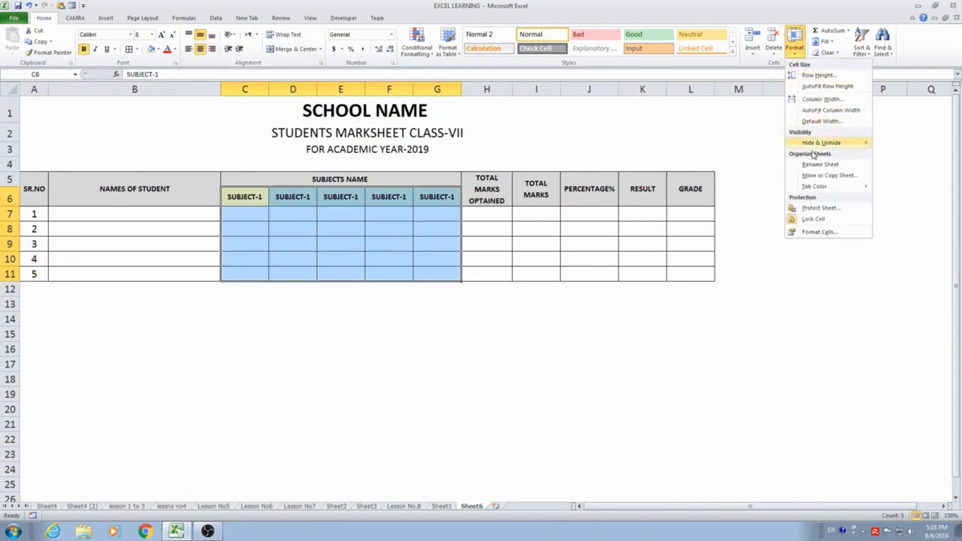
click(822, 109)
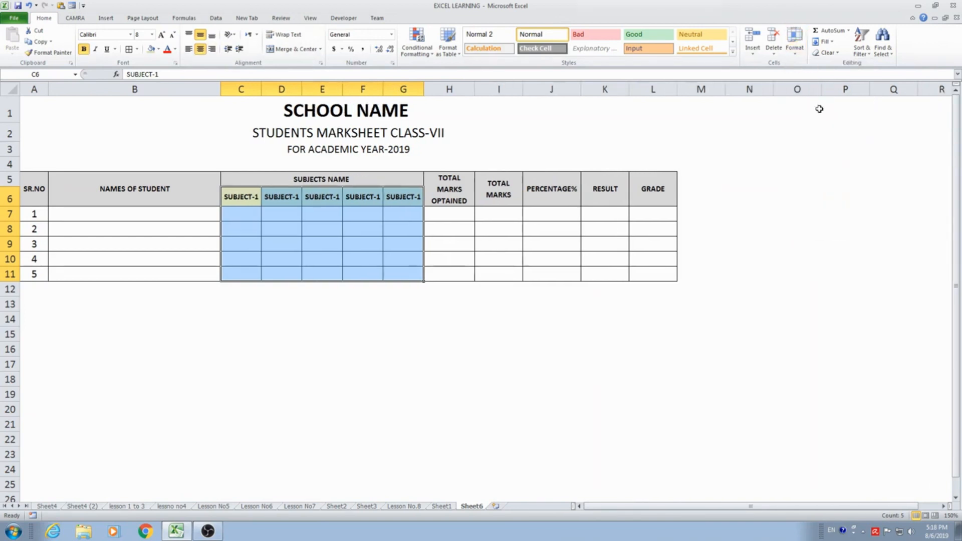
click(397, 273)
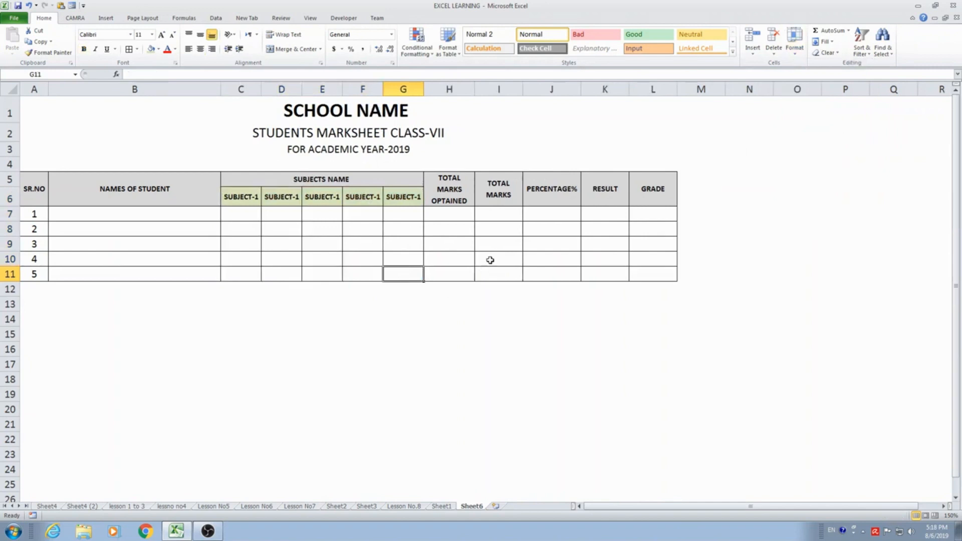
click(161, 213)
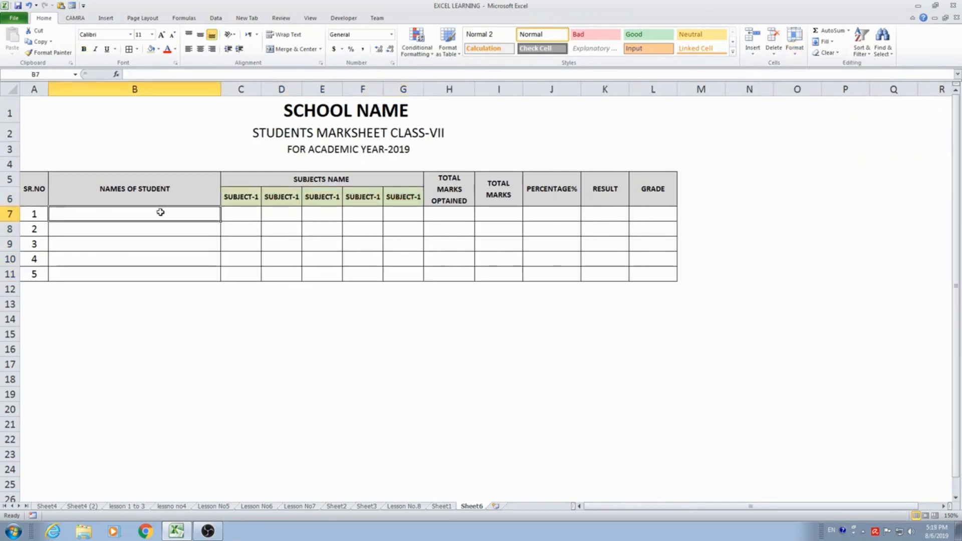
click(158, 290)
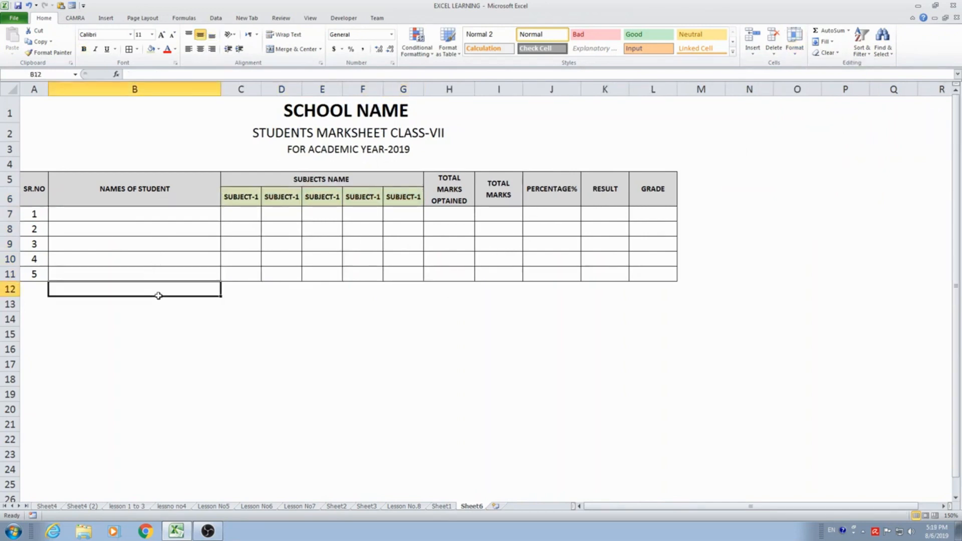
click(669, 203)
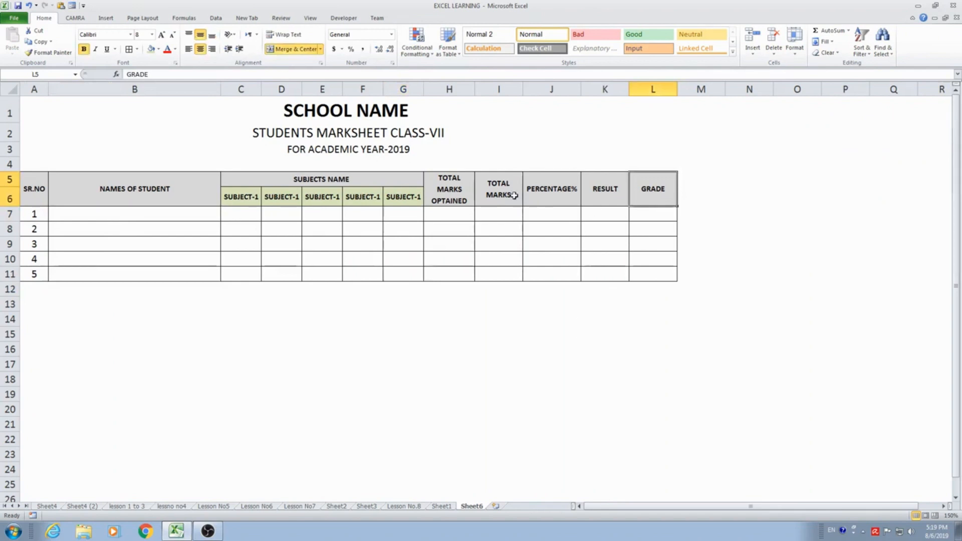
click(477, 221)
key(Left)
key(Left)
key(Left)
key(Left)
key(Left)
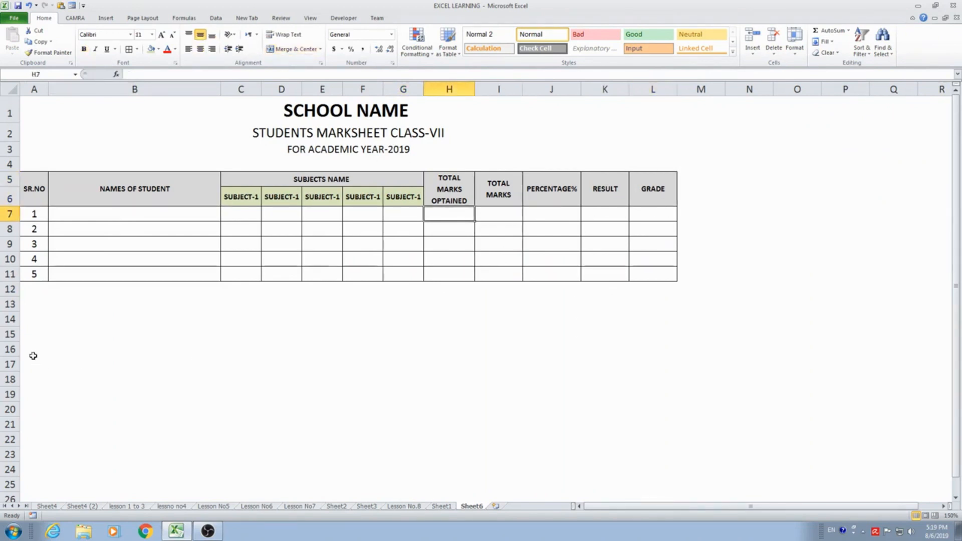
key(Left)
key(Right)
key(Right)
key(Right)
key(Right)
key(Right)
key(Left)
key(Left)
key(Left)
key(Left)
key(Left)
key(Left)
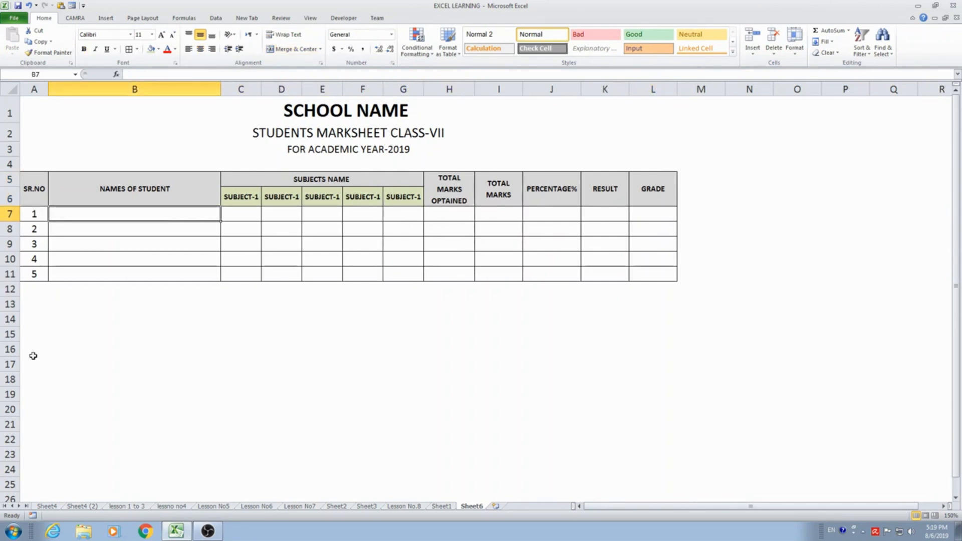
Step: Enter the five students' names in B7:B11, correcting the last name's spelling
text(HAM)
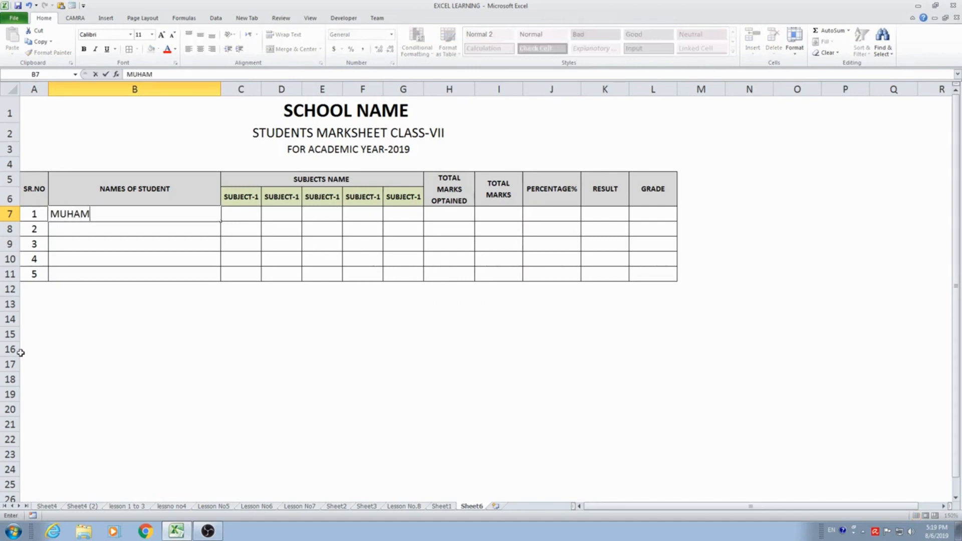
text(MAD ARSHAD)
key(Return)
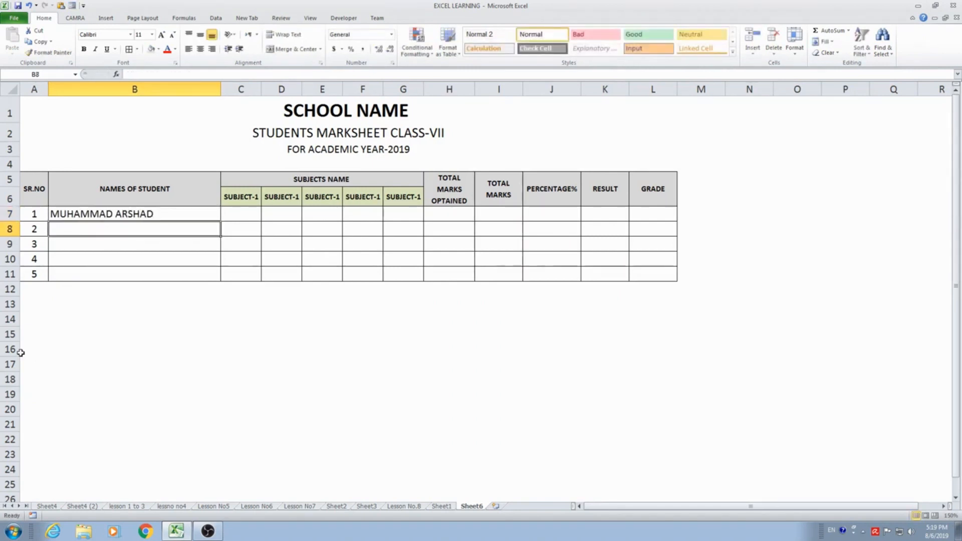
text(TANVI)
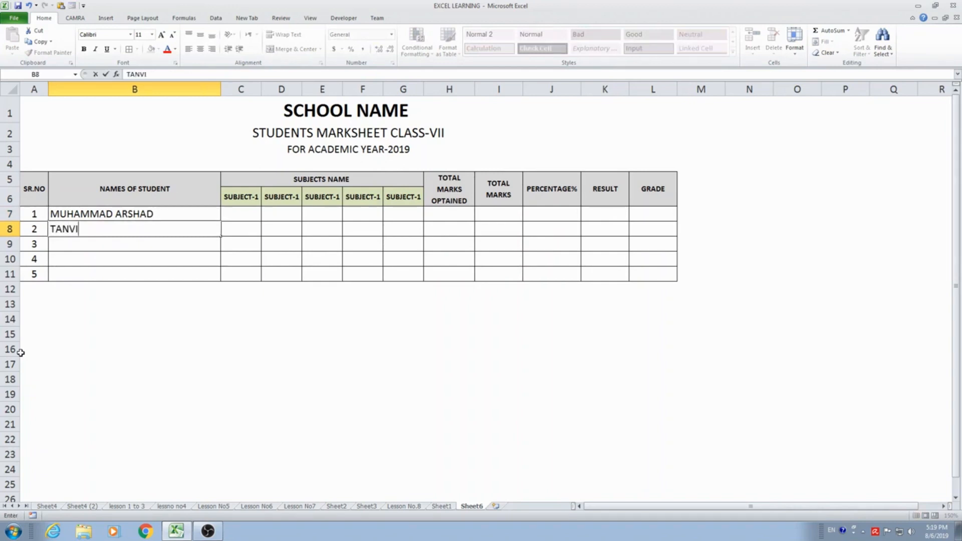
text(R BABAR)
key(Return)
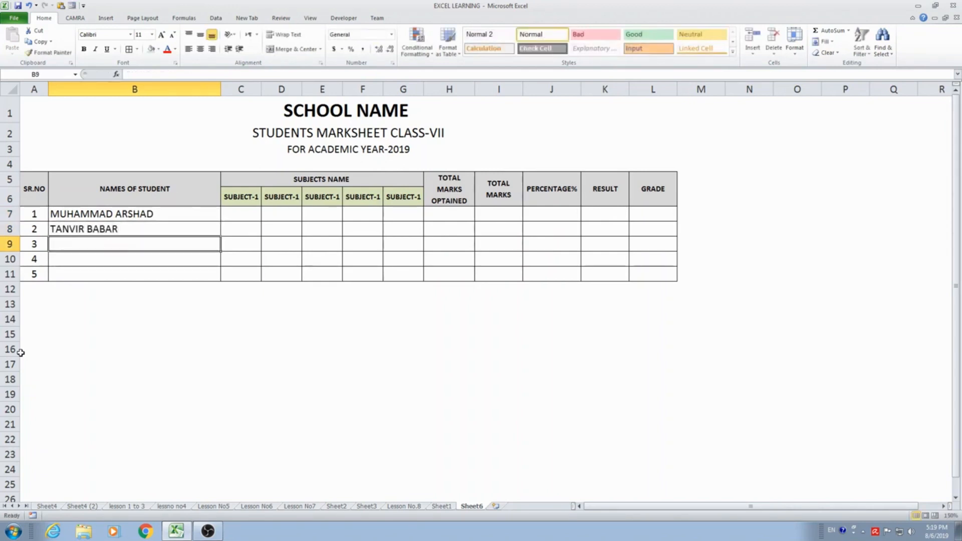
text(MOHSI)
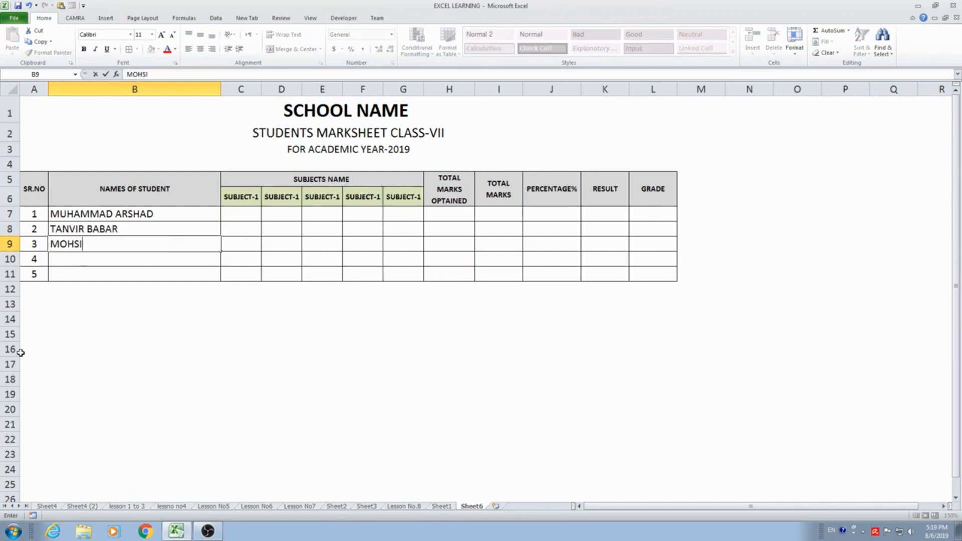
text(N KAMAL)
key(Return)
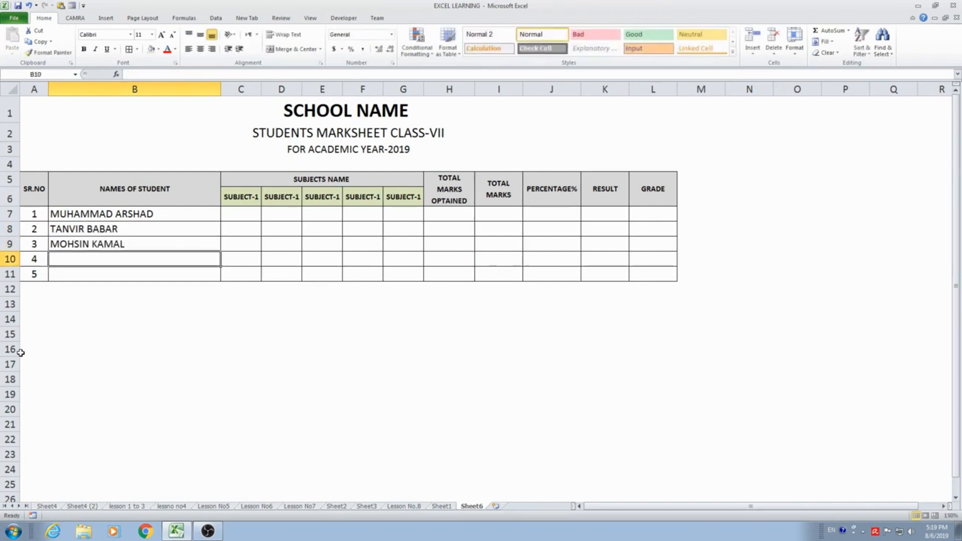
text(JA)
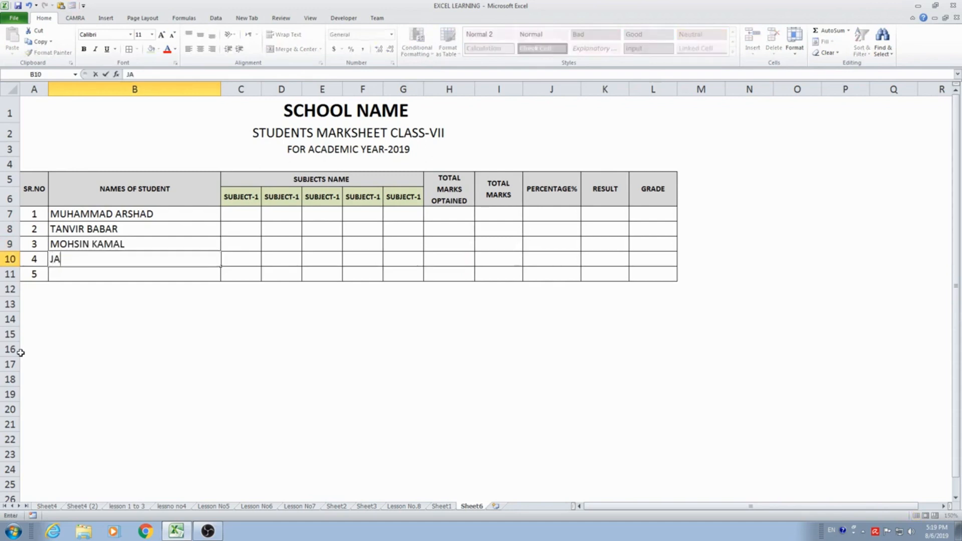
text(LIL AHMED)
key(Return)
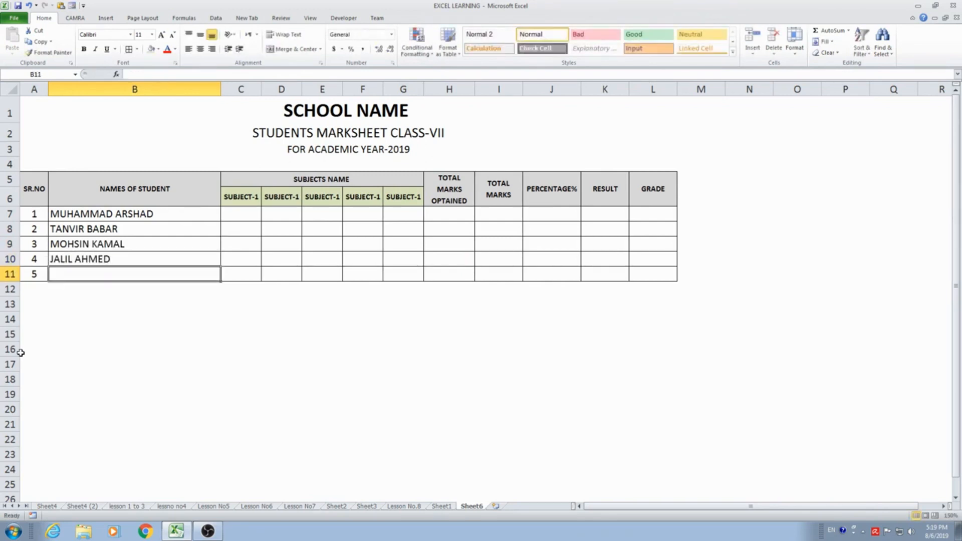
text(TARIQ JAV)
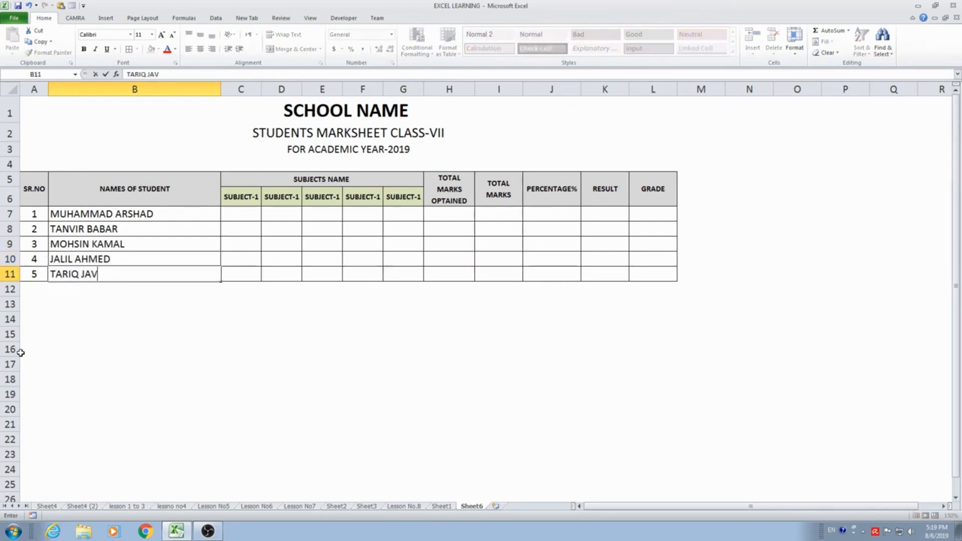
text(AID)
key(Tab)
Step: Move back to the first student's row toward the total marks obtained column
key(Left)
key(Left)
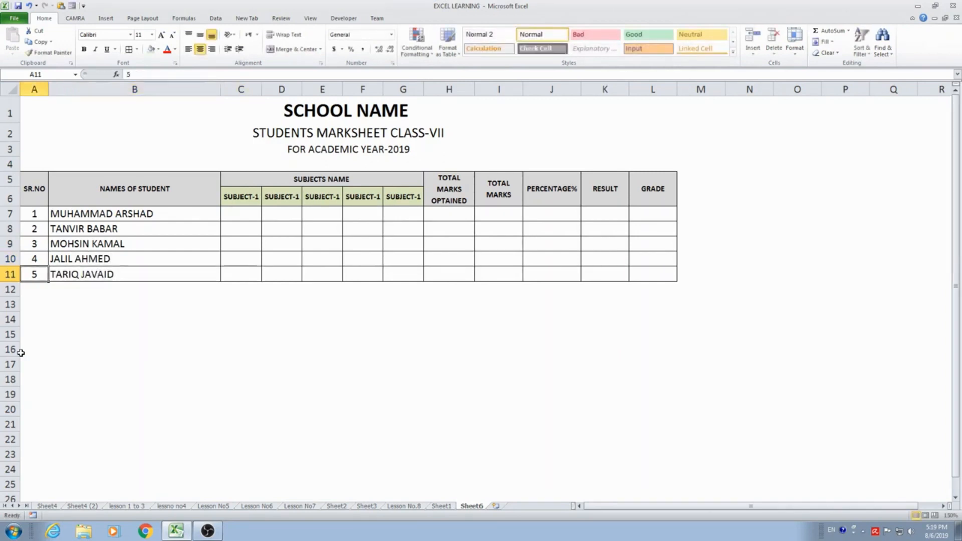
key(Right)
key(Right)
key(Right)
key(Up)
key(Up)
key(Up)
key(Left)
key(Up)
key(Left)
key(Right)
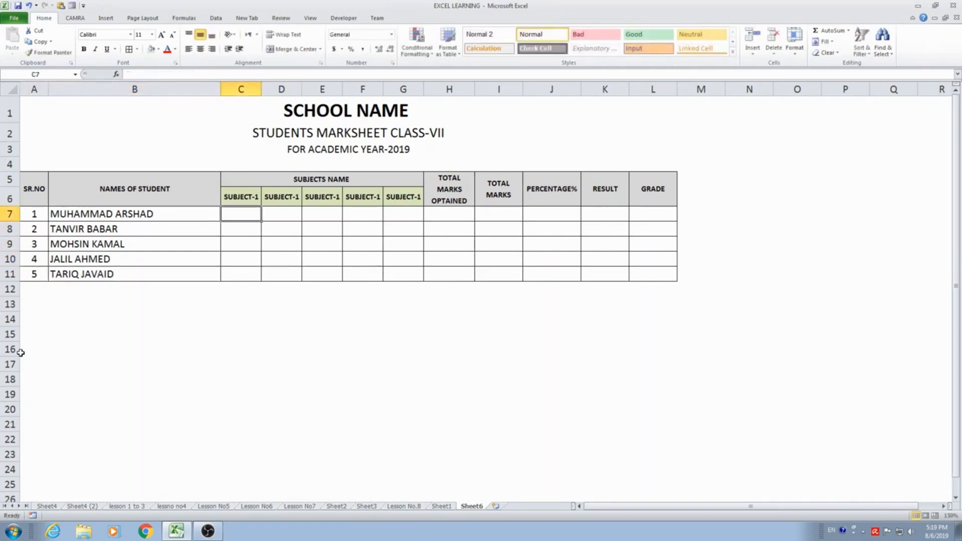
key(Right)
key(Right)
key(Right)
key(Right)
key(Right)
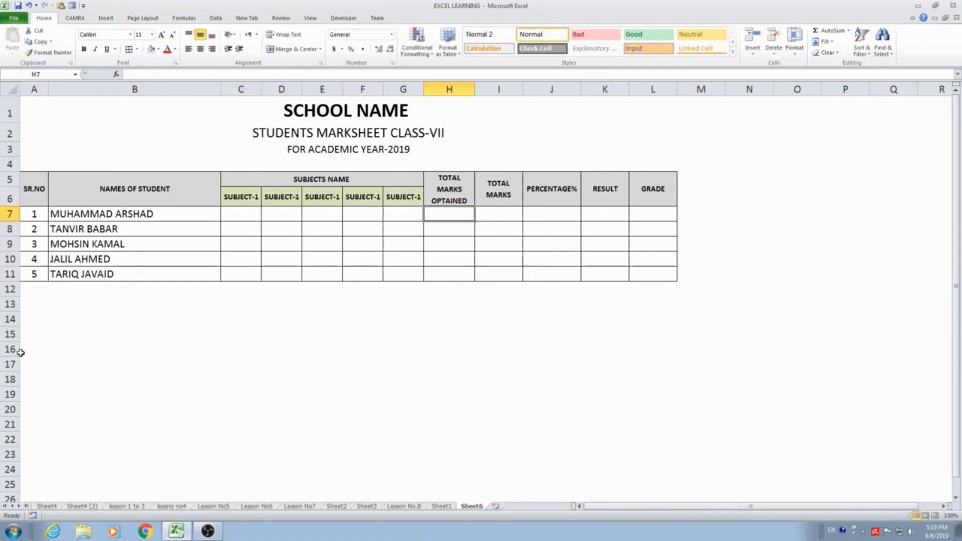
key(Left)
key(Left)
key(Left)
key(Left)
key(Left)
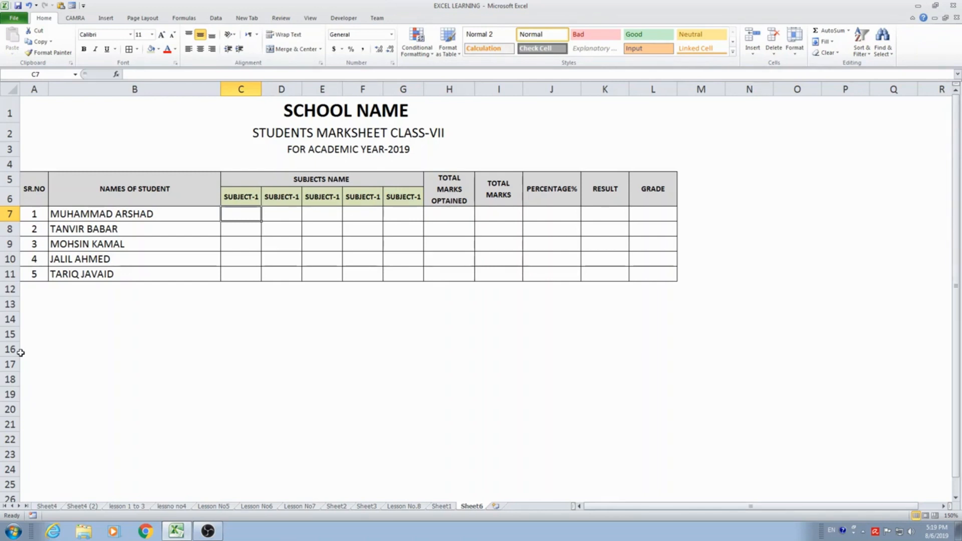
key(Down)
key(Down)
key(Down)
key(Down)
key(Down)
key(Down)
key(Down)
key(Down)
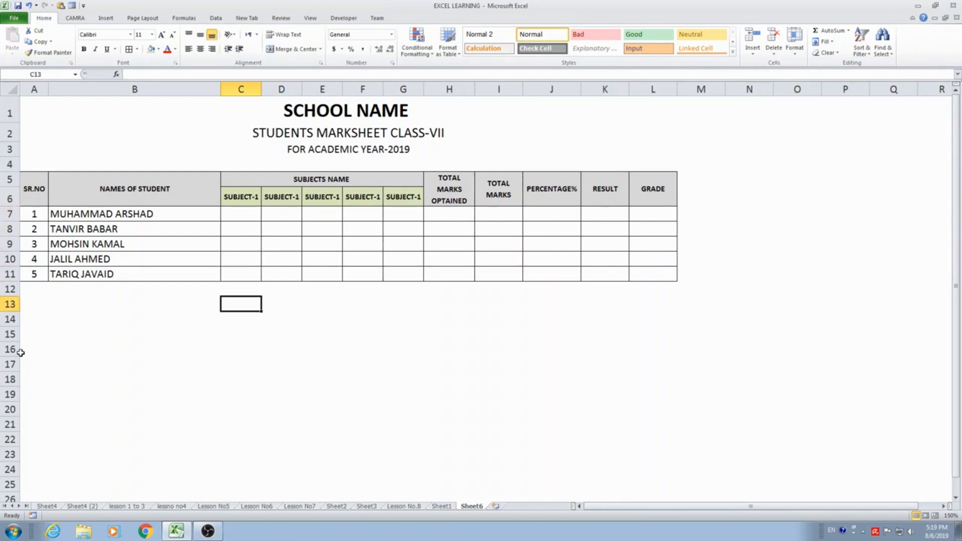
key(Right)
key(Right)
key(Right)
key(Left)
key(Left)
key(Left)
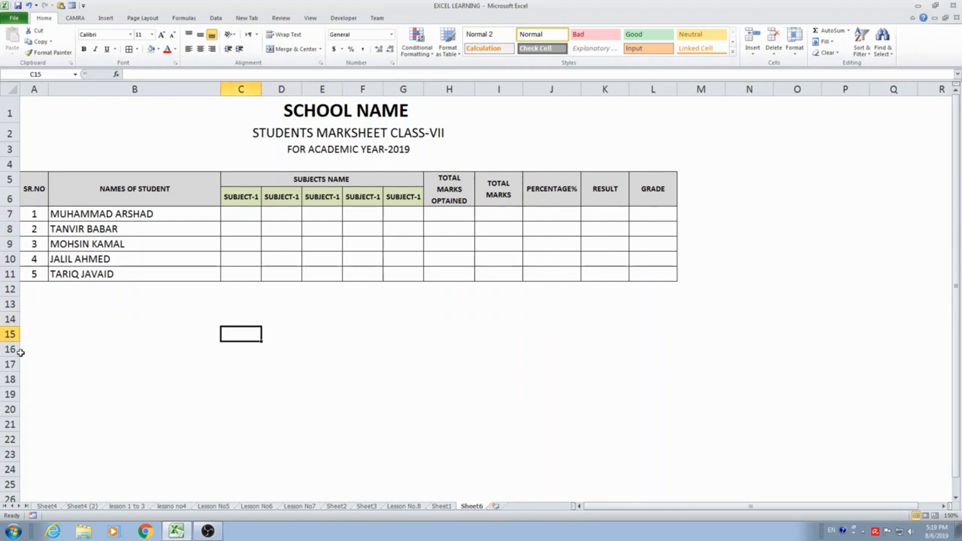
Step: Enter 90% with grade A and 80% with grade B, replacing a stray 2
text(90)
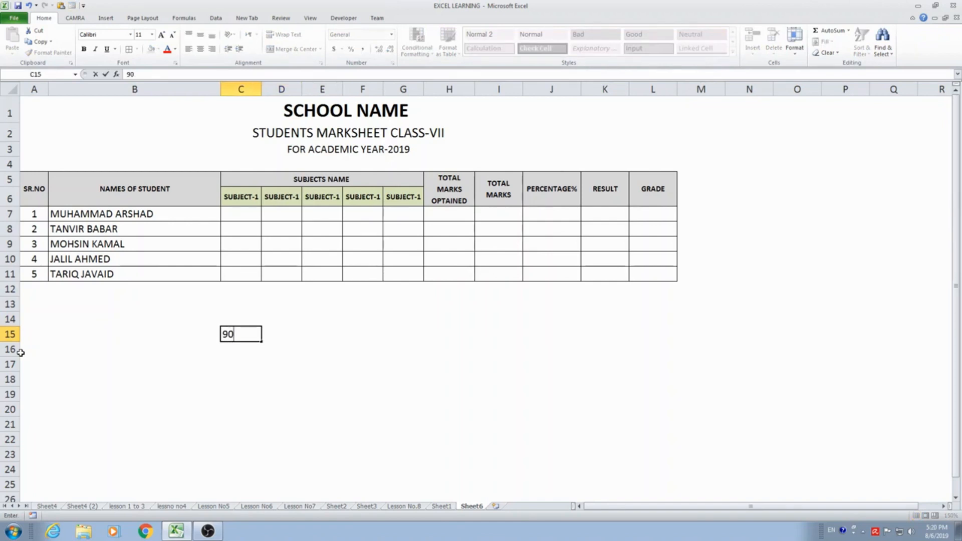
text(%)
key(Tab)
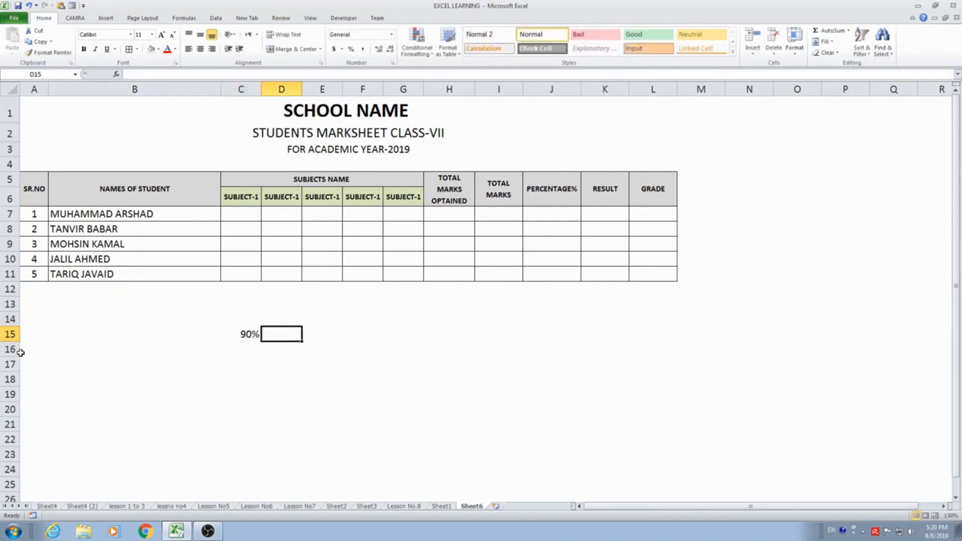
text(A)
key(Return)
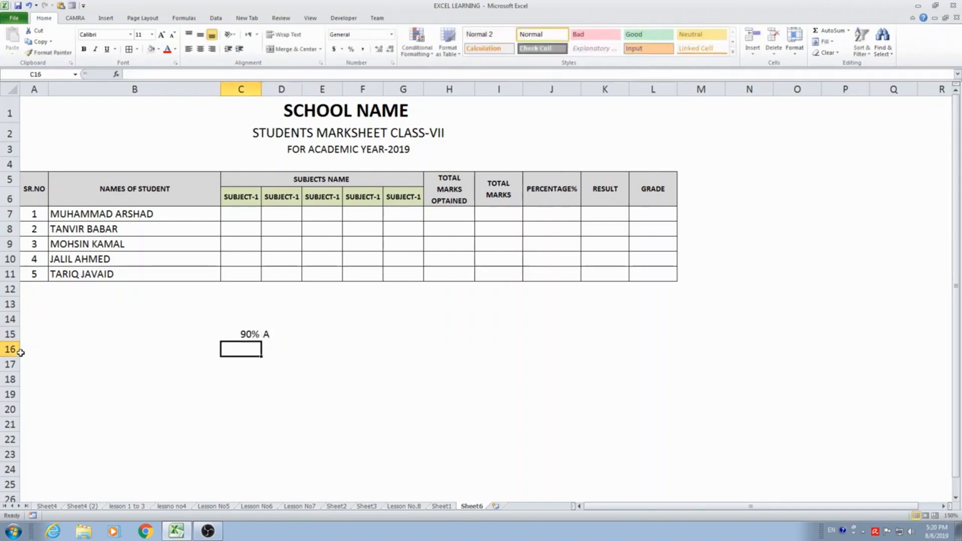
text(80)
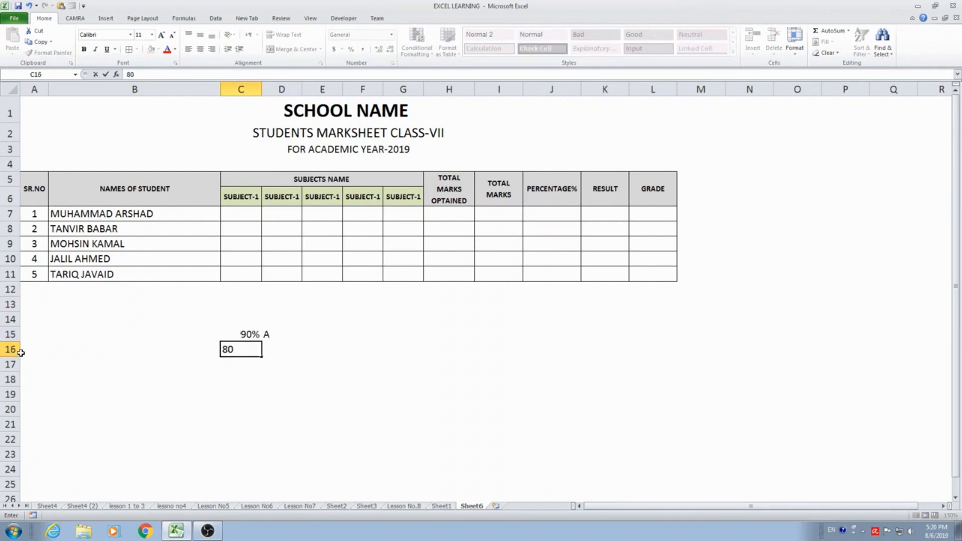
text(%)
key(Tab)
text(2)
key(Return)
key(Up)
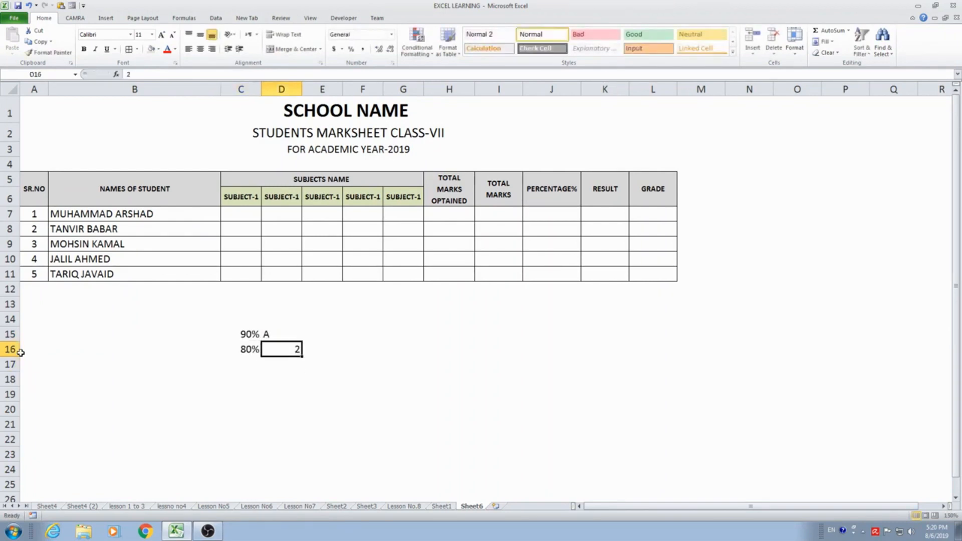
text(B)
key(Return)
key(Left)
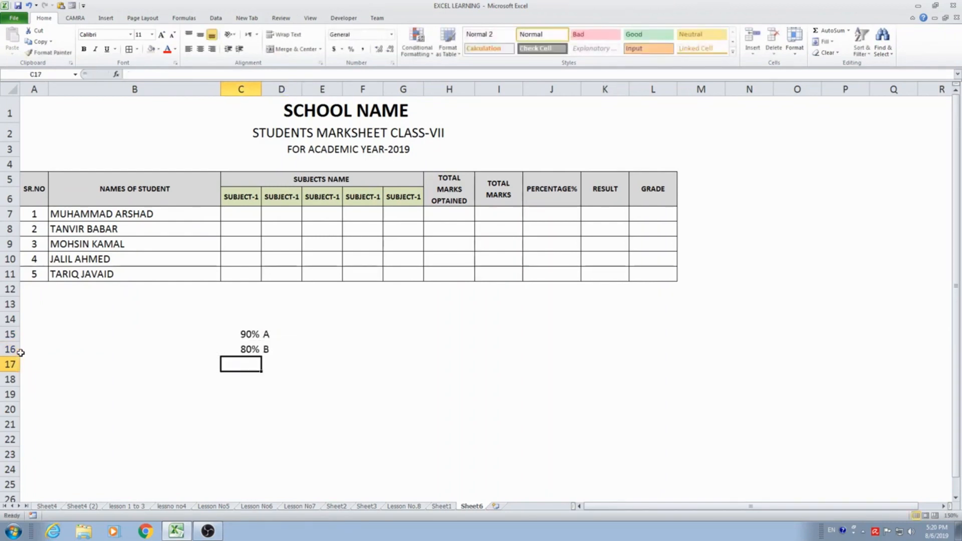
Step: Enter 70% C, 60% D and 50% E in the grade key
text(70)
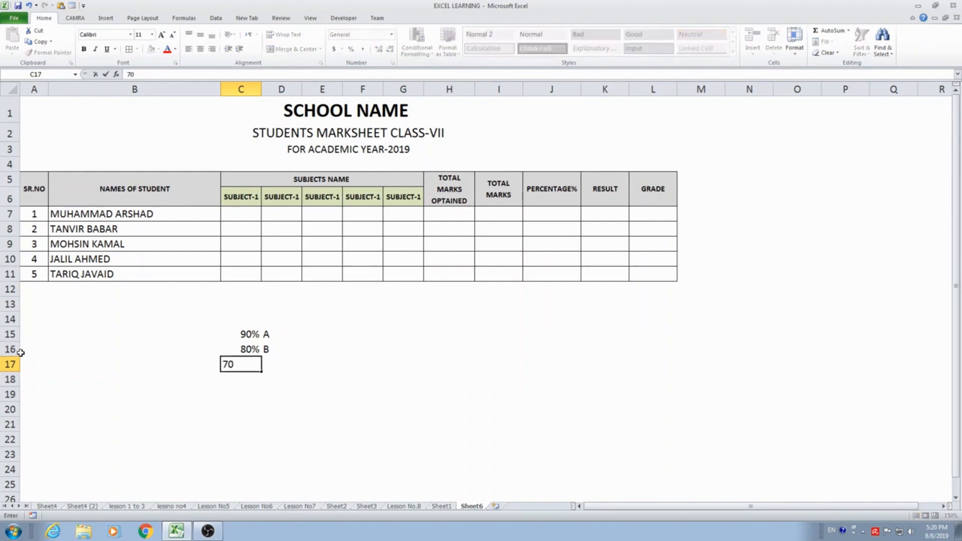
text(%)
key(Tab)
text(C)
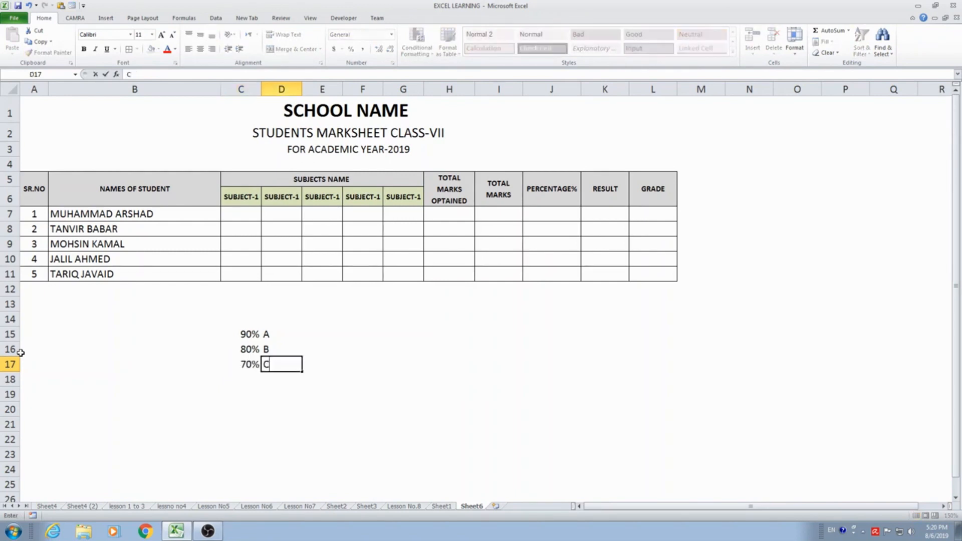
key(Return)
key(Left)
text(60)
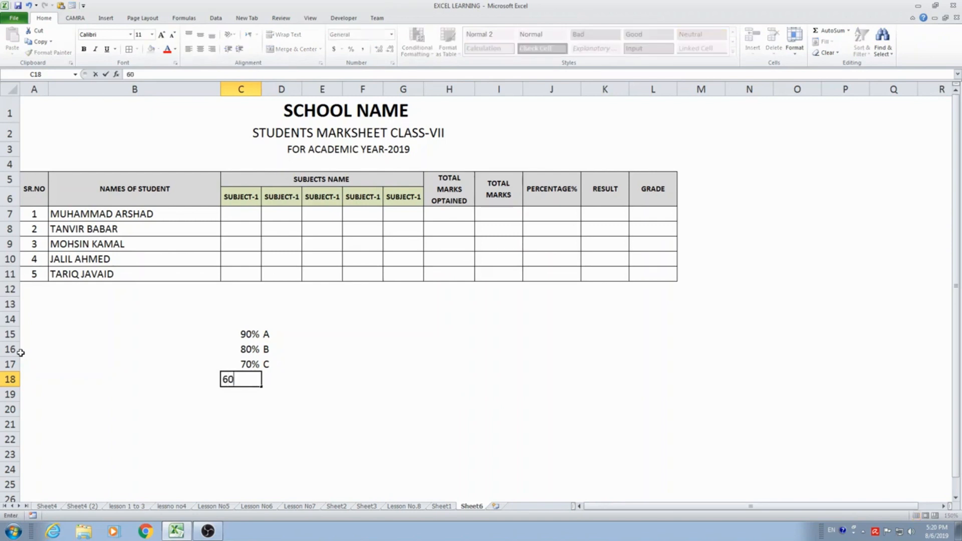
text(%)
key(Tab)
text(D)
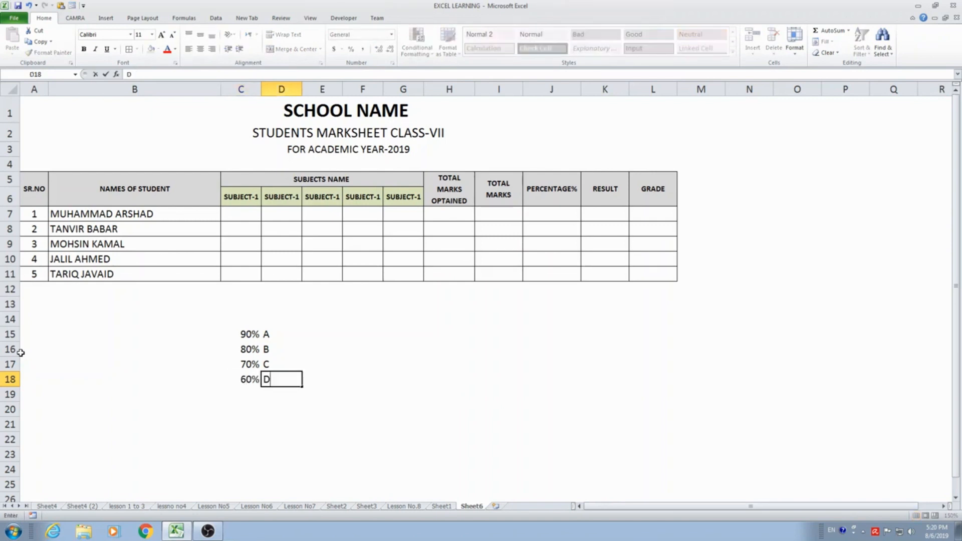
key(Return)
key(Left)
text(50)
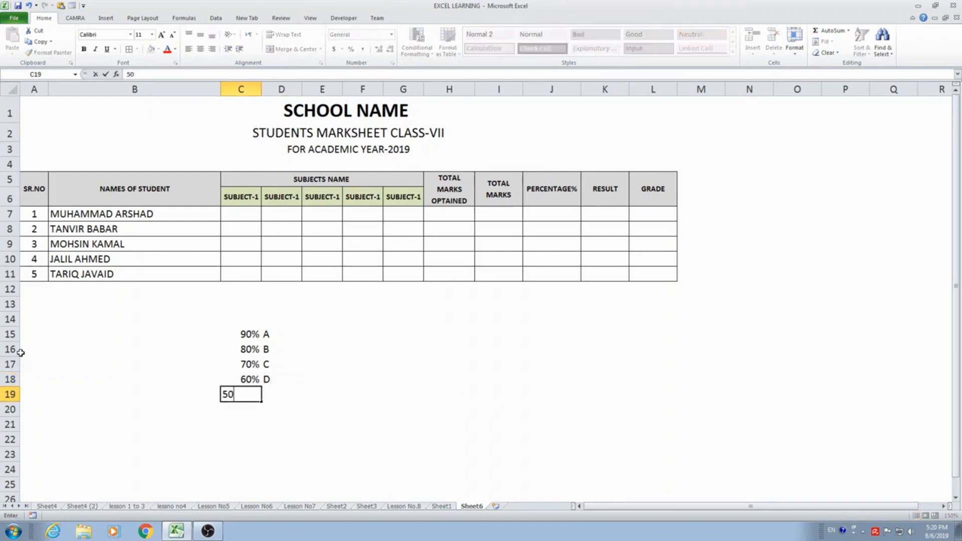
text(%)
key(Tab)
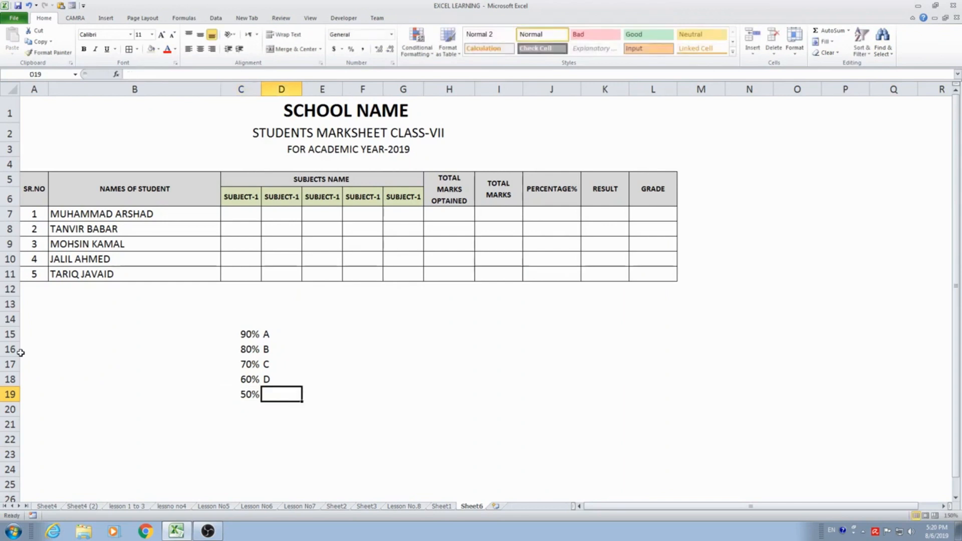
text(E)
key(Return)
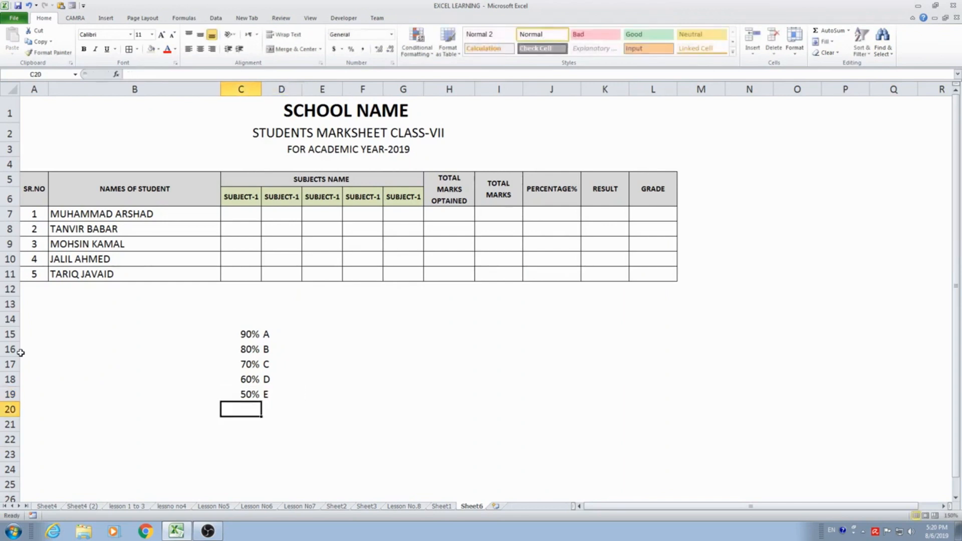
Step: Add the final row BELOW with grade F, fixing the mistyped word
text(bELO)
key(BackSpace)
key(BackSpace)
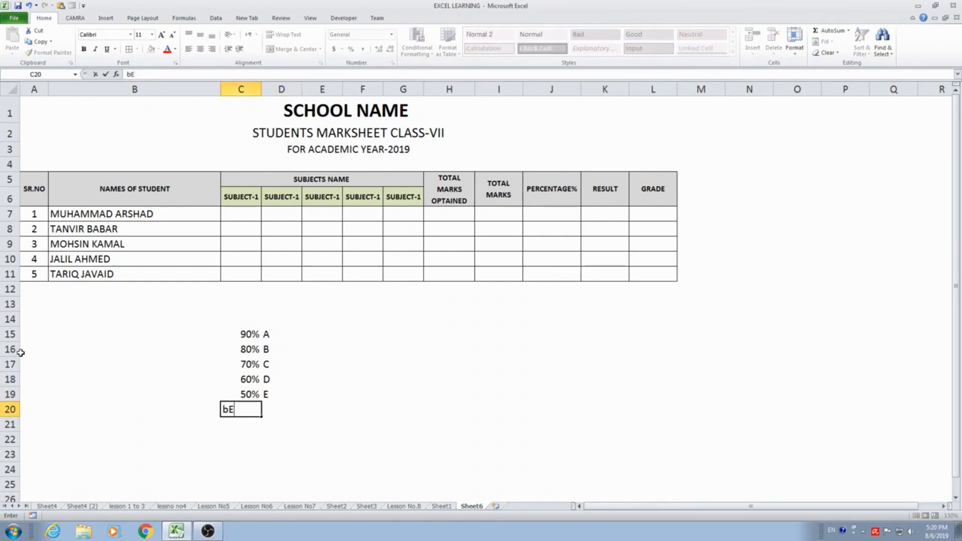
key(BackSpace)
key(BackSpace)
text(BELOW)
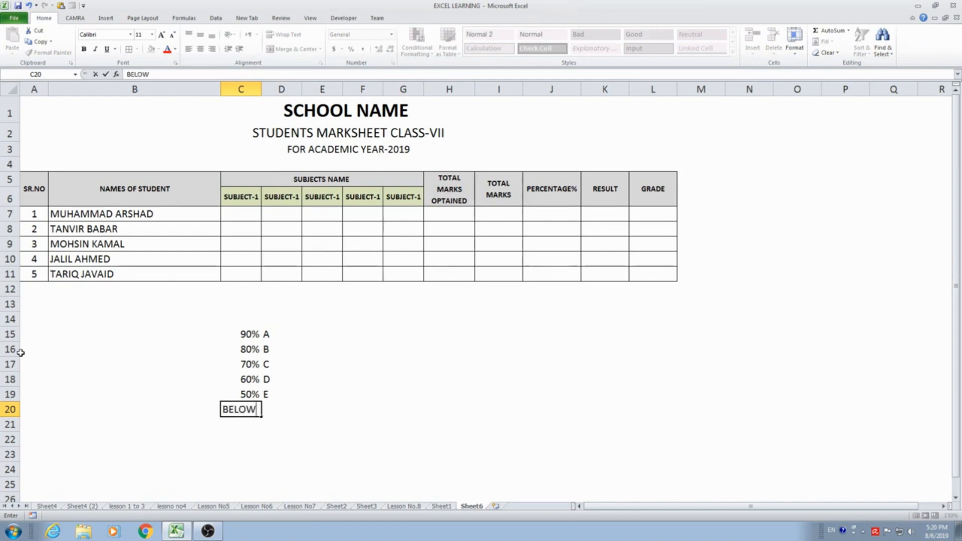
key(Tab)
text(F)
key(Tab)
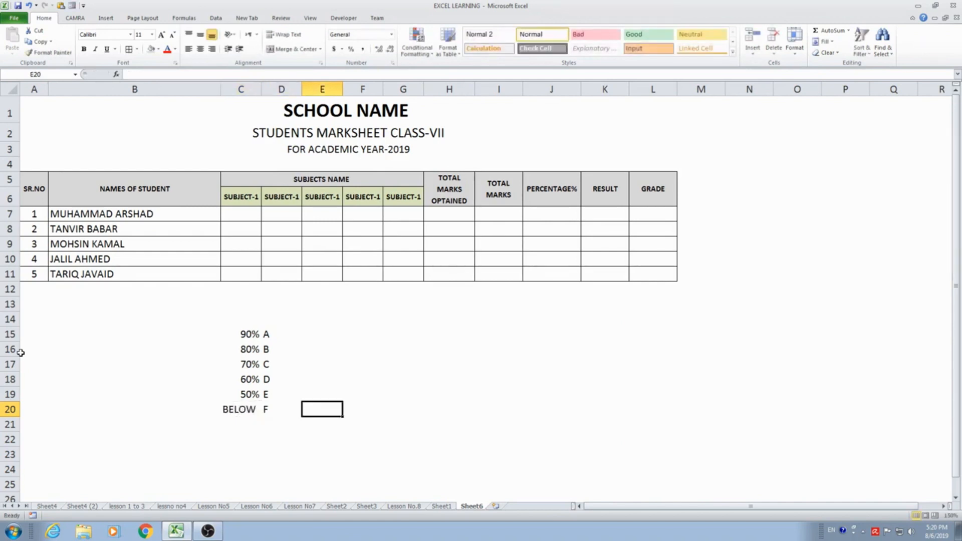
key(Left)
key(Up)
key(Up)
key(Up)
key(Up)
key(Up)
key(Left)
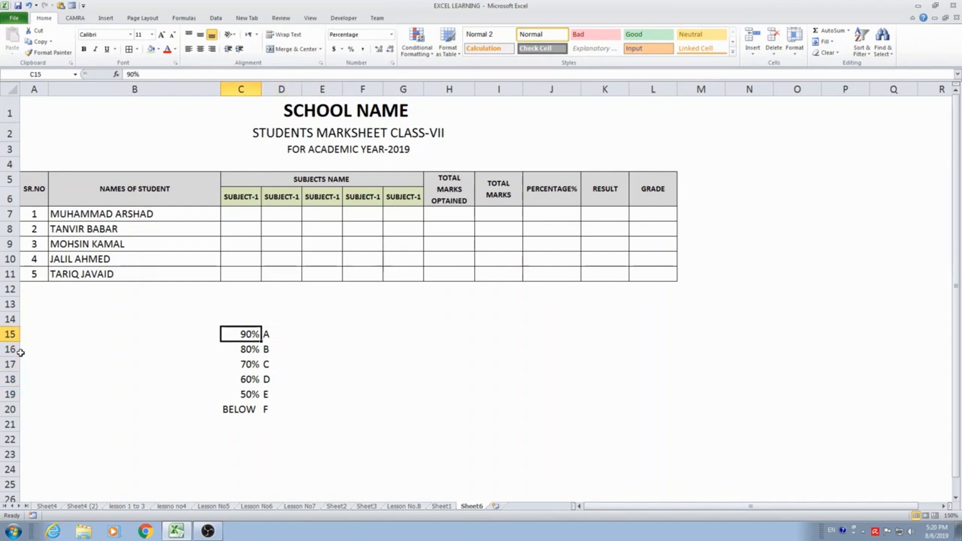
key(Down)
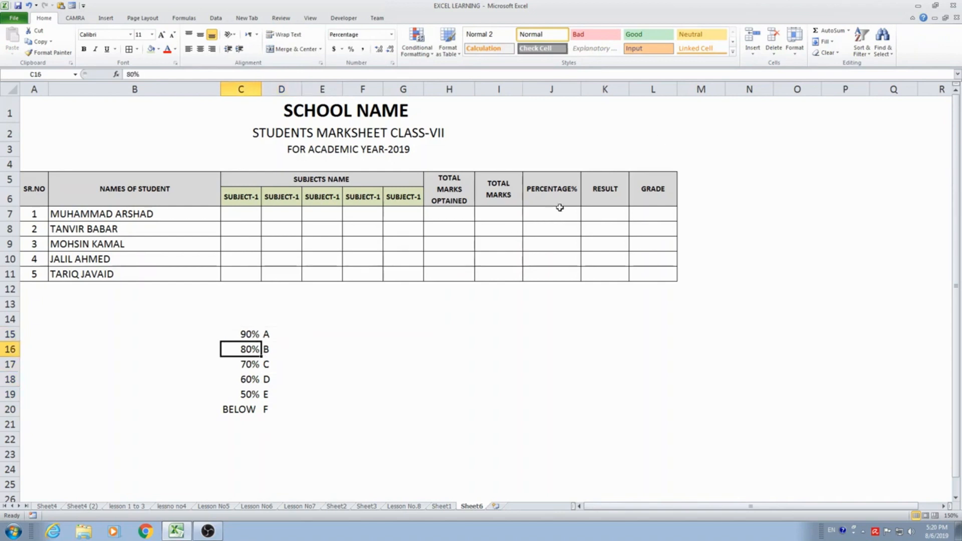
drag(562, 211, 555, 273)
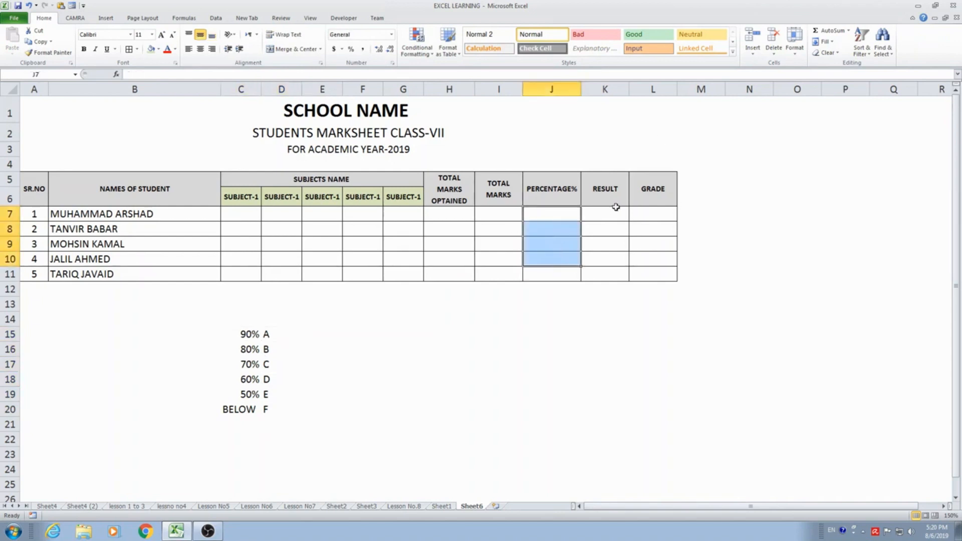
click(644, 212)
drag(643, 212, 640, 279)
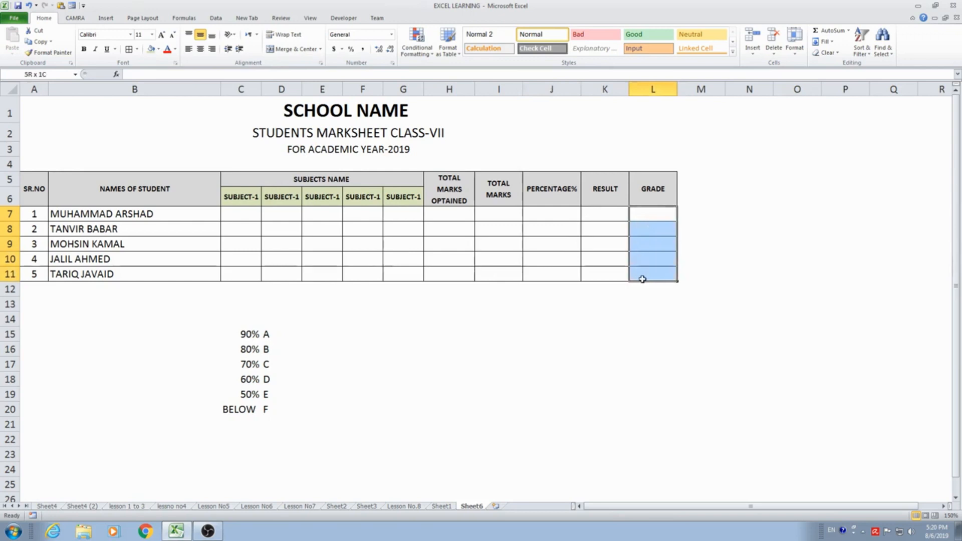
click(263, 334)
drag(250, 334, 247, 409)
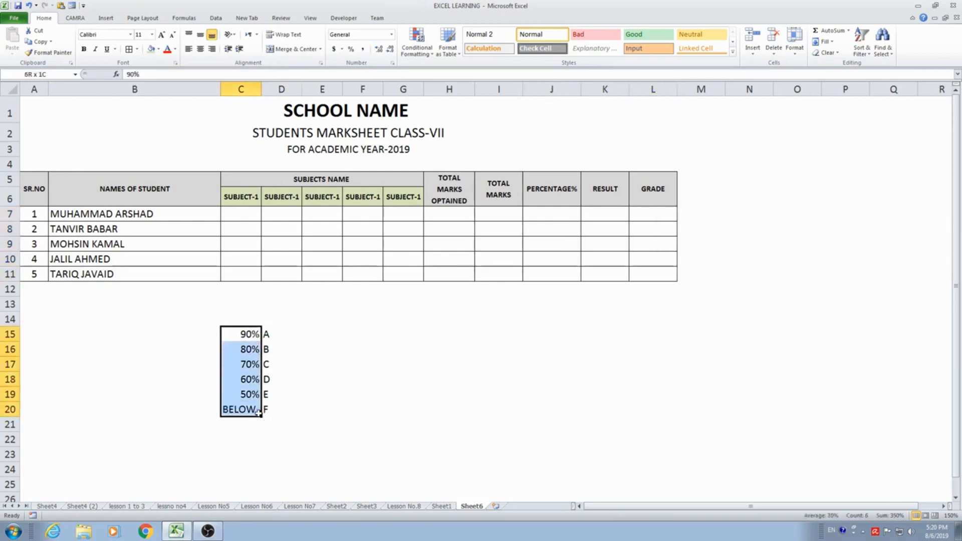
click(281, 336)
key(Right)
key(Right)
key(Right)
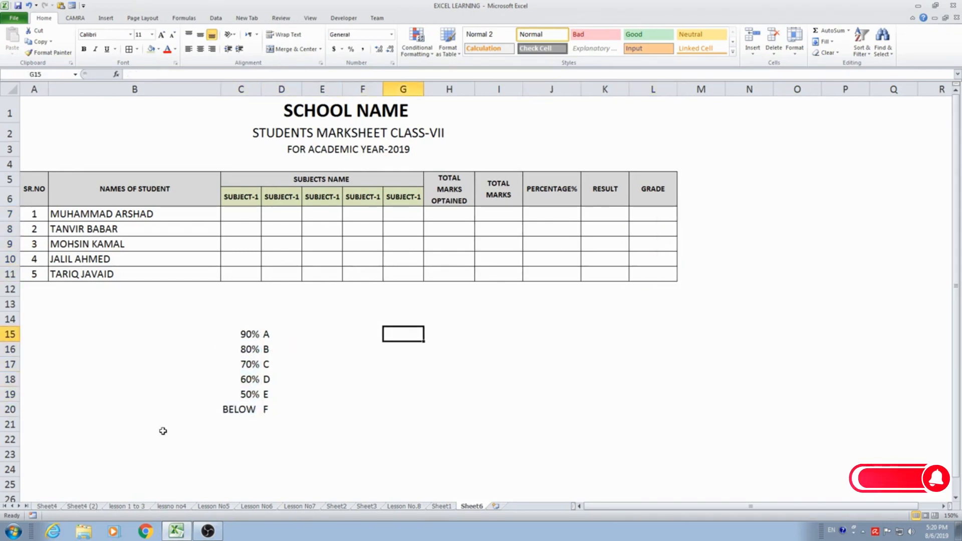
key(Left)
key(Left)
Step: Try the calculation 500*40% in E15, then clear the trial result
text(+500)
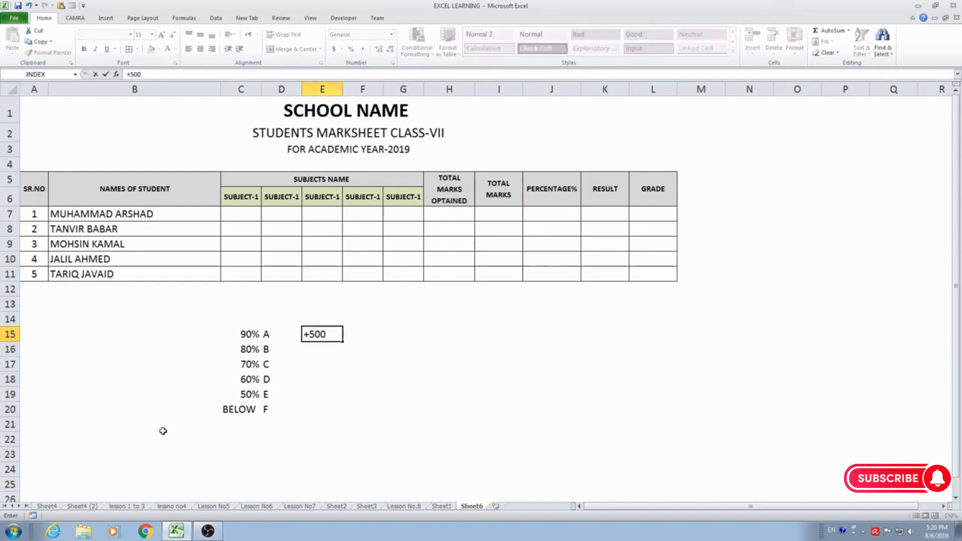
text(*40%)
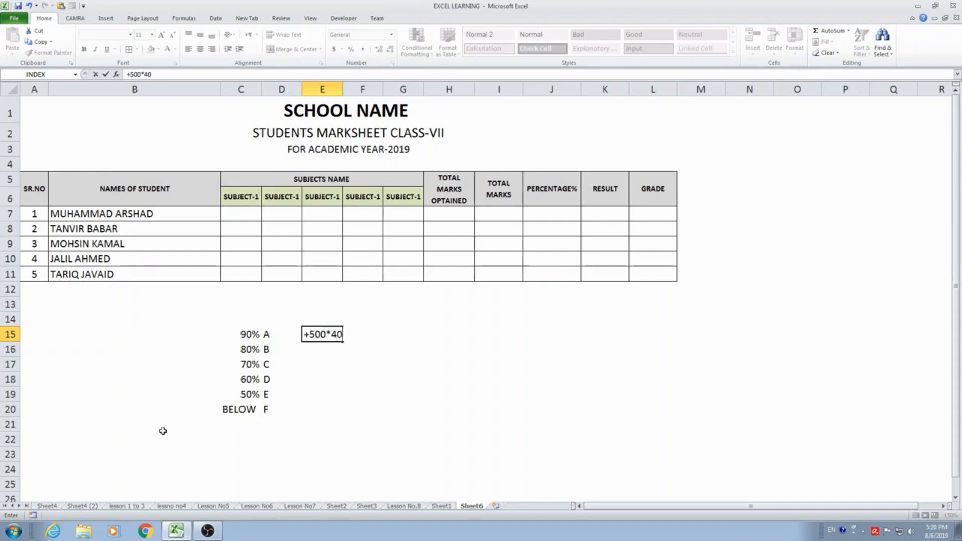
key(Return)
key(Up)
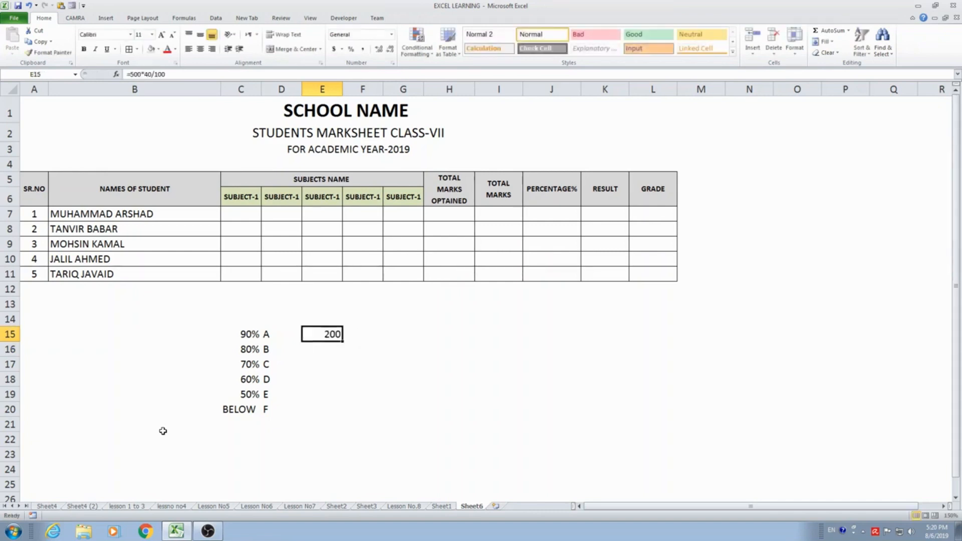
key(Delete)
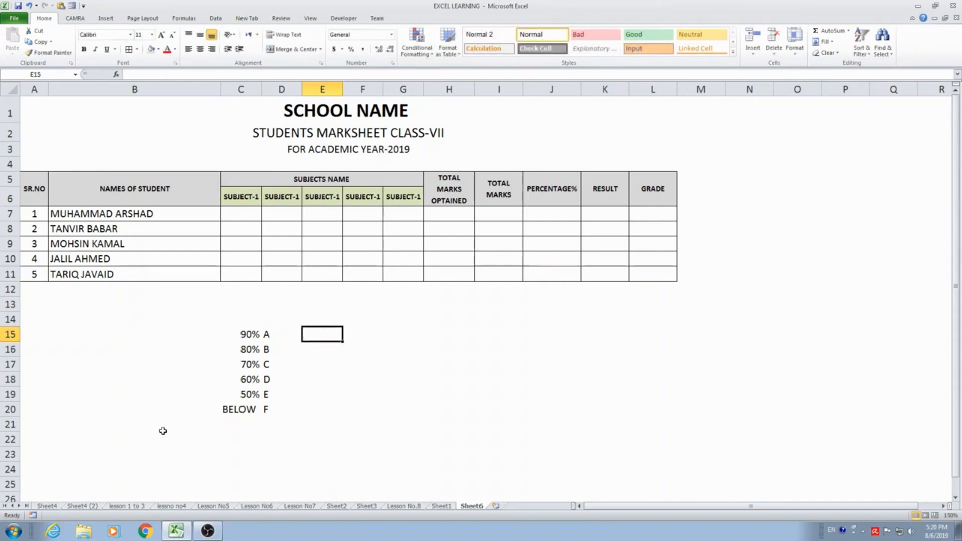
Step: Enter the PASSING MARKS label in E15 with 40% in G15 and 200 in H15
text(PAS)
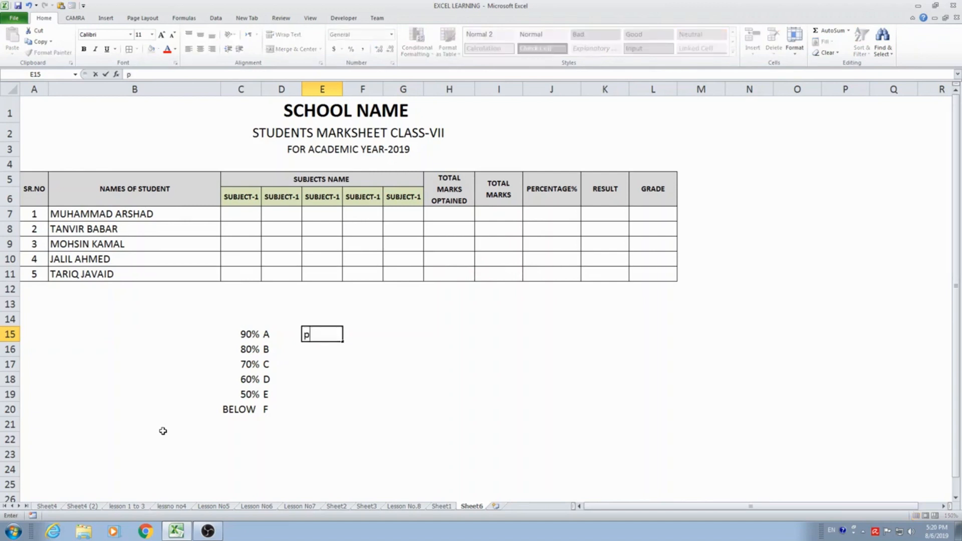
text(SING MARKS)
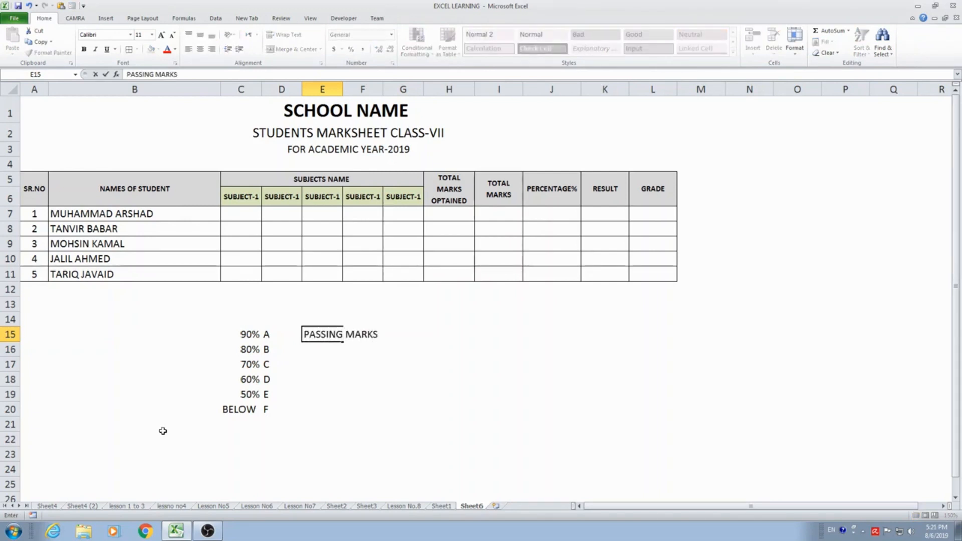
key(Tab)
key(Tab)
text(200)
key(Return)
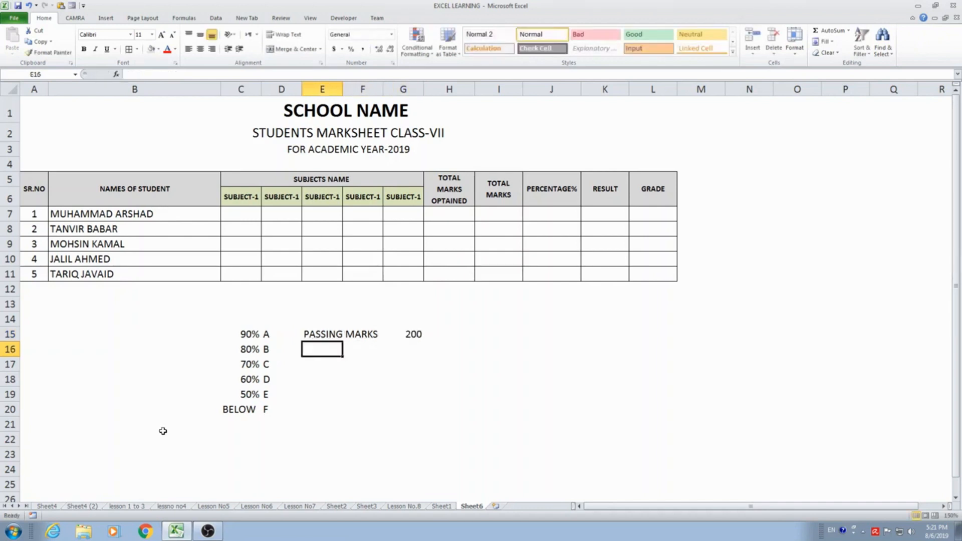
key(Up)
key(Right)
key(Right)
key(Right)
key(Left)
key(Left)
key(Left)
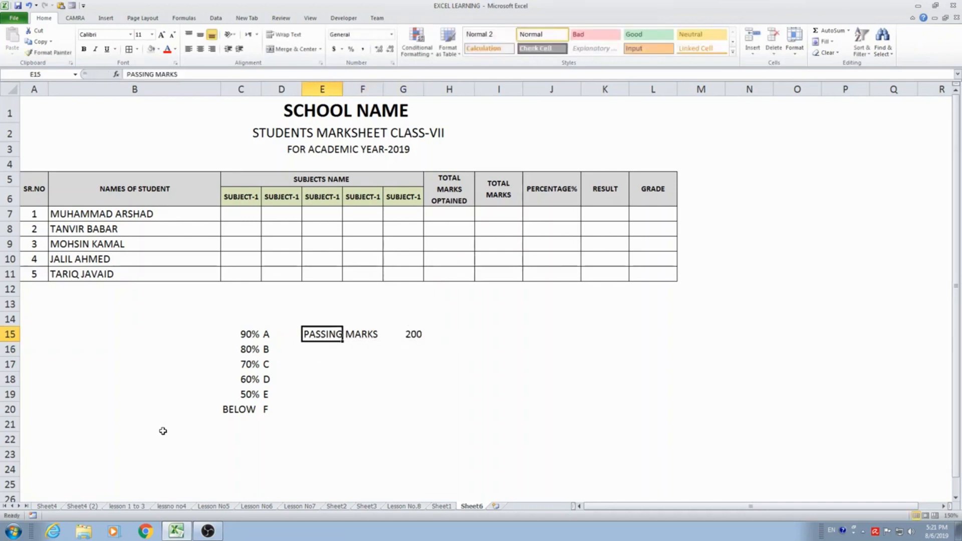
key(Right)
key(Right)
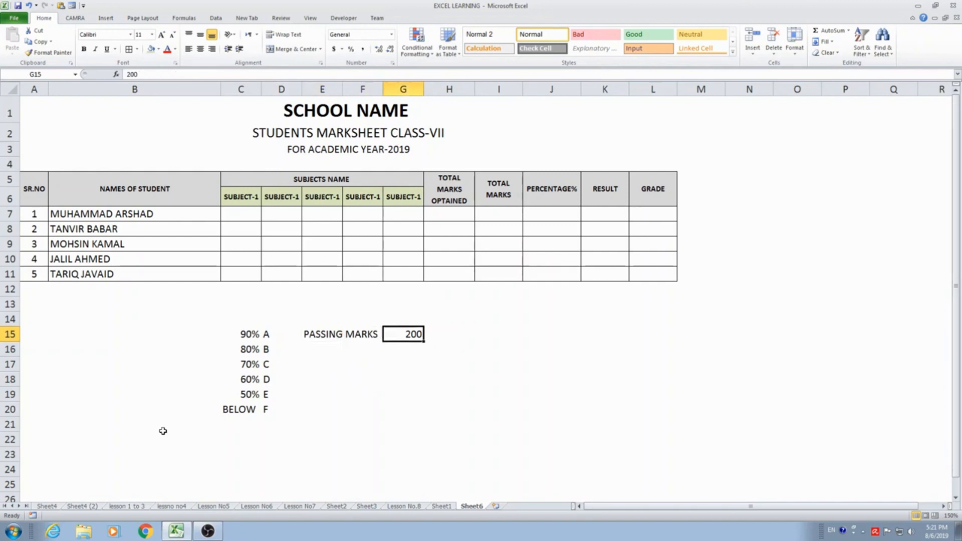
text(40%)
key(Tab)
text(2)
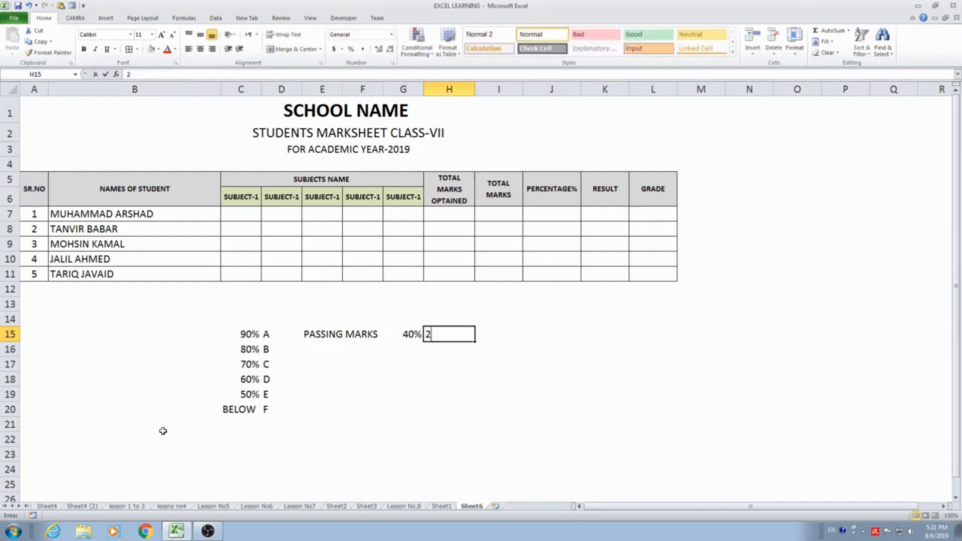
text(00)
key(Return)
Step: Move the selection from the passing-marks row back up into the student table
key(Up)
key(Up)
key(Left)
key(Left)
key(Left)
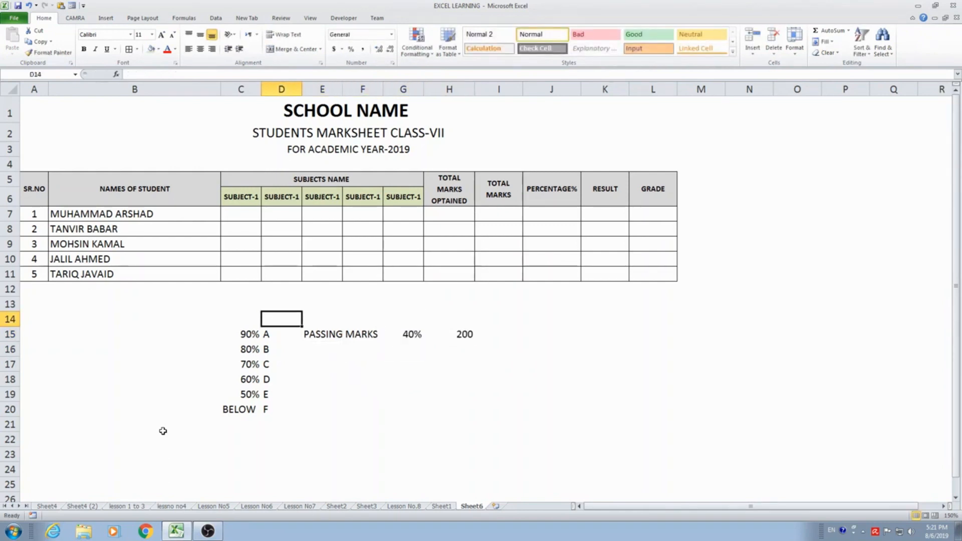
key(Down)
key(Down)
key(Right)
key(Right)
key(Right)
key(Right)
key(Up)
key(Up)
key(Up)
key(Up)
key(Up)
key(Up)
key(Up)
key(Up)
key(Left)
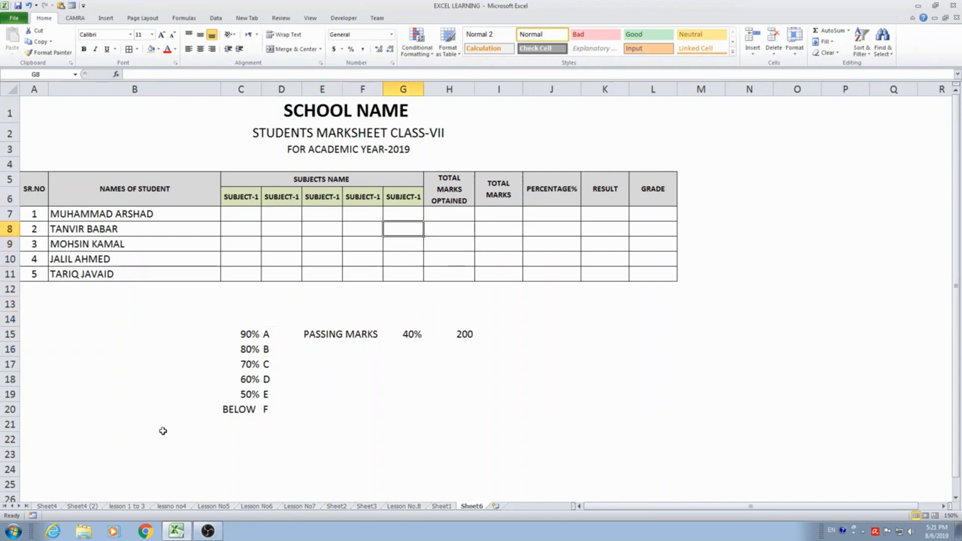
key(Left)
key(Left)
key(Left)
key(Left)
key(Up)
key(Right)
key(Right)
key(Right)
key(Right)
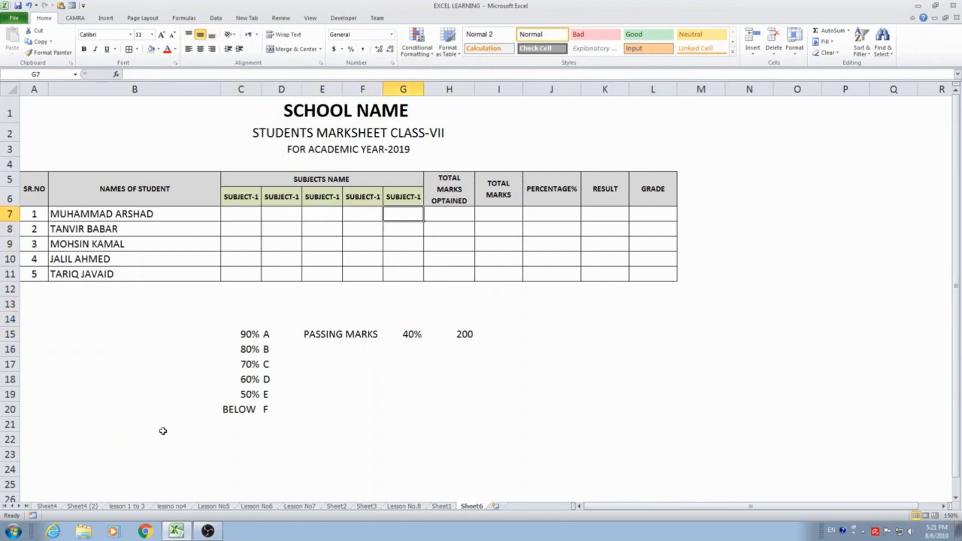
key(Right)
key(Right)
key(Left)
key(Right)
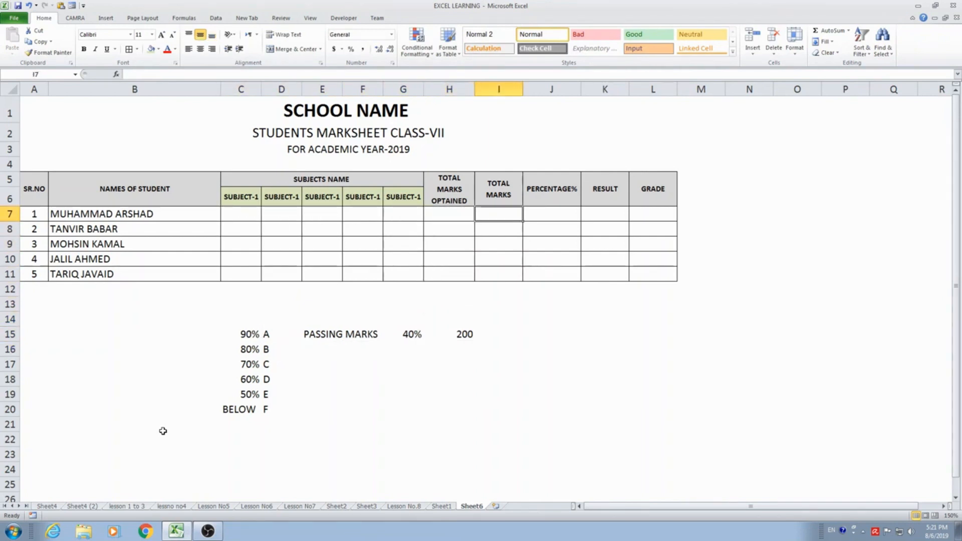
Step: Enter trial totals of 100 in the TOTAL MARKS column, then clear them
text(100)
key(Return)
text(100)
key(Return)
text(1)
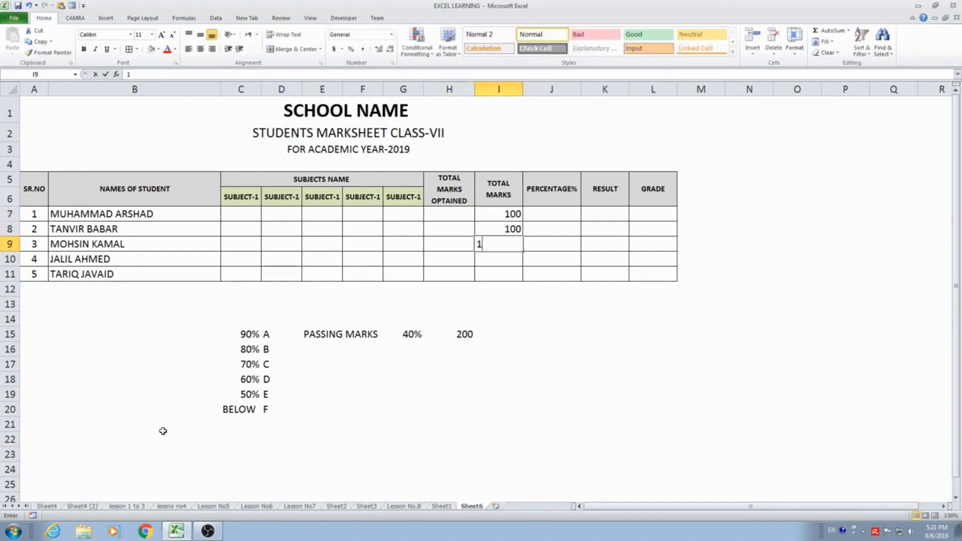
key(Up)
key(Up)
key(shift+Down)
key(shift+Down)
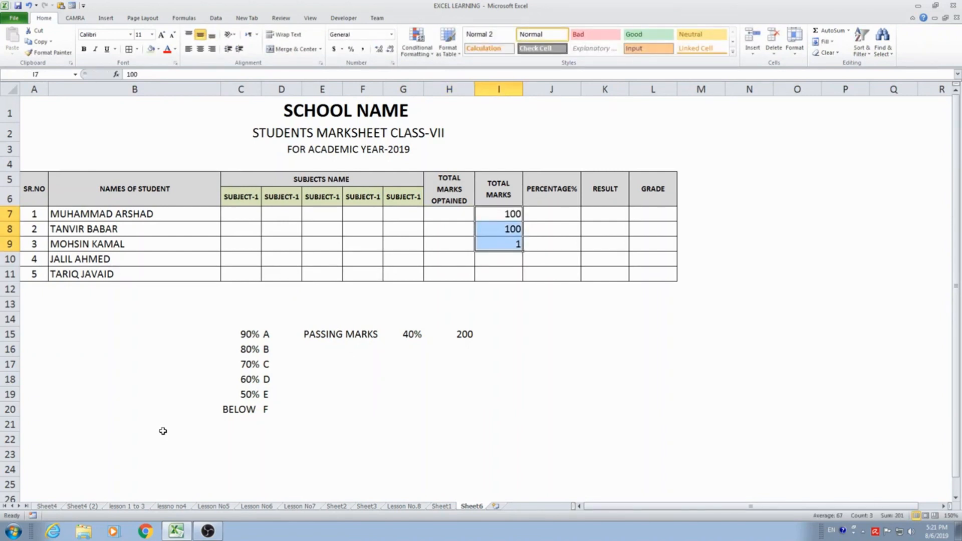
key(Delete)
key(shift+Up)
key(shift+Up)
Step: Enter 500 as TOTAL MARKS for each of the five students in I7:I11
text(500)
key(Return)
text(500)
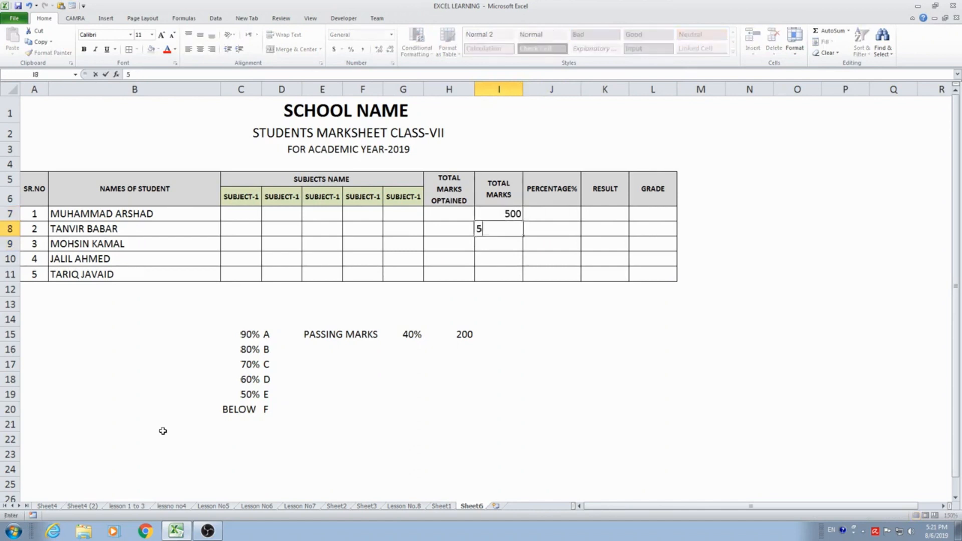
key(Return)
text(500)
key(Return)
text(500)
key(Return)
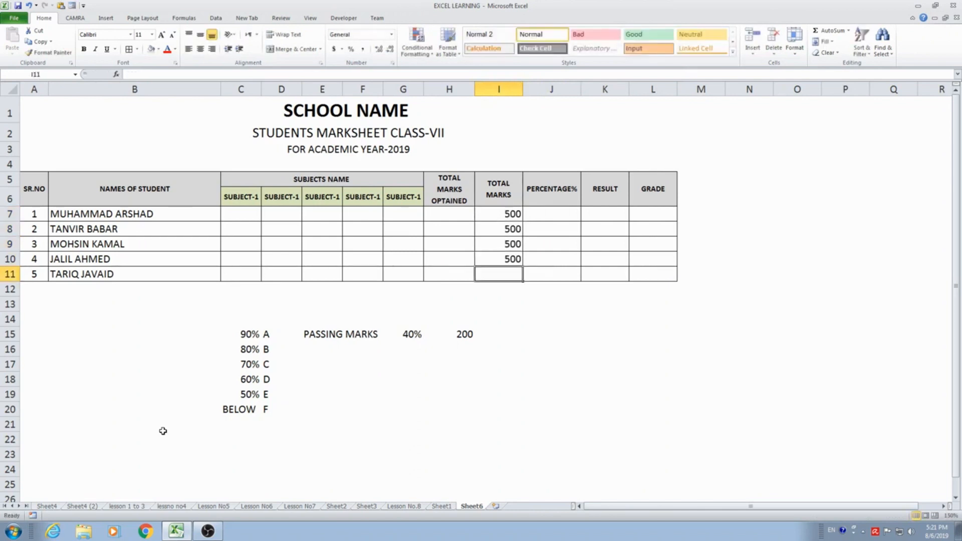
text(500)
key(Return)
Step: Center-align the results columns H7:L11
key(Up)
key(Up)
key(Up)
key(Up)
key(Up)
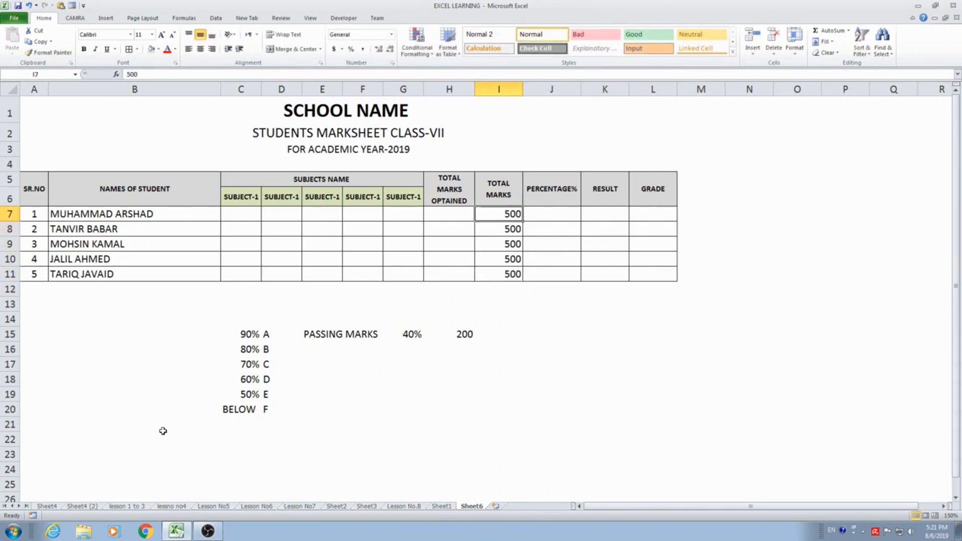
key(shift+Down)
key(shift+Down)
key(Left)
key(shift+Right)
key(shift+Right)
key(shift+Right)
key(shift+Right)
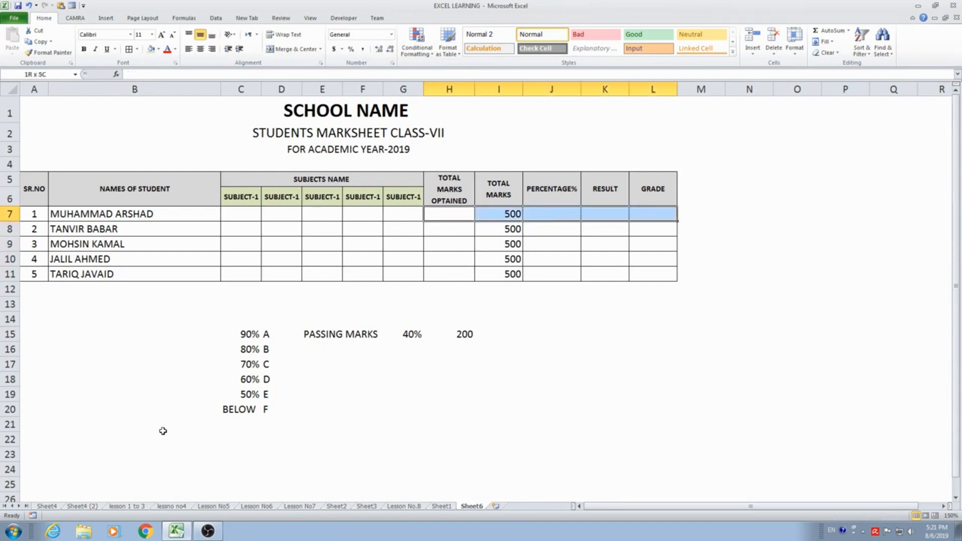
key(shift+Down)
key(shift+Down)
key(shift+Down)
key(shift+Down)
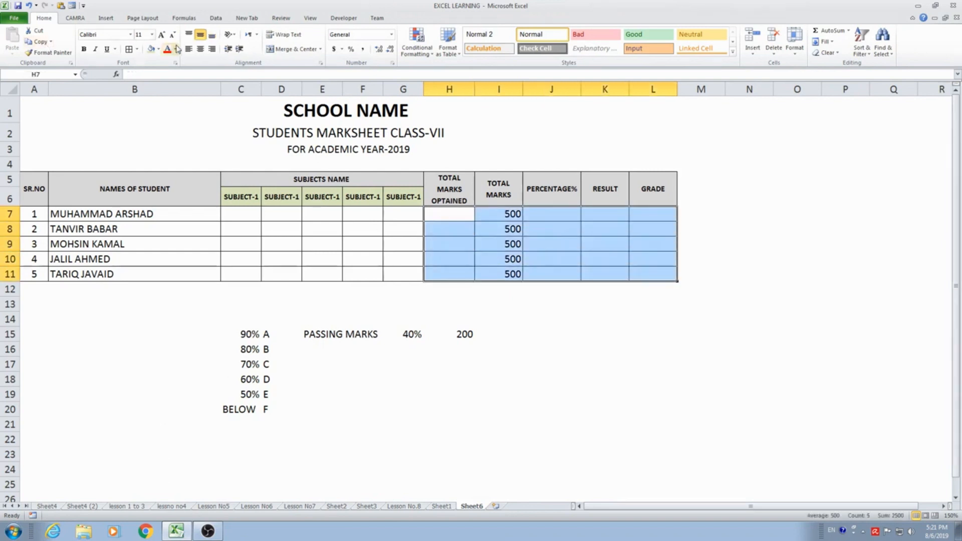
click(200, 48)
key(Left)
key(Left)
key(Left)
key(Left)
key(Left)
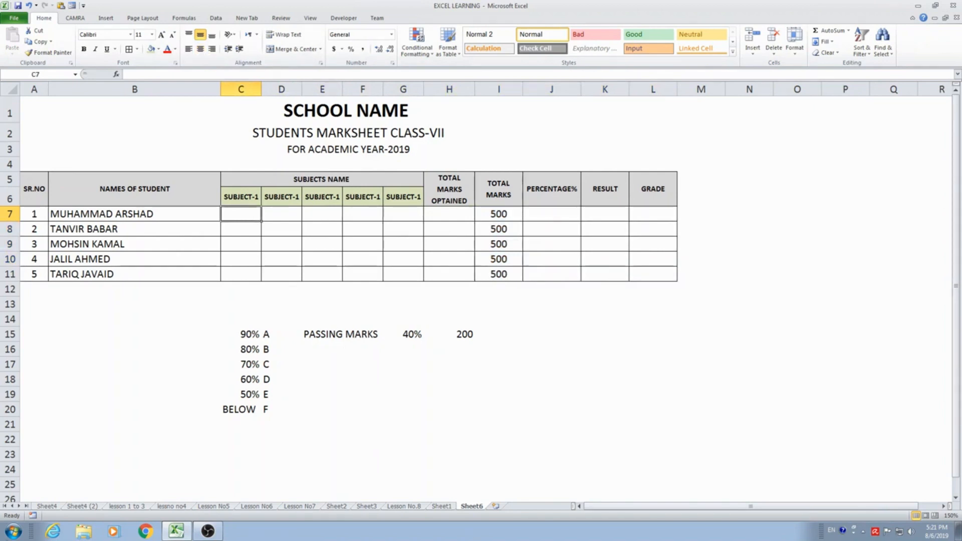
Step: Enter the first student's marks: 50, 70, 80, 90, 90
text(50)
key(Tab)
text(70)
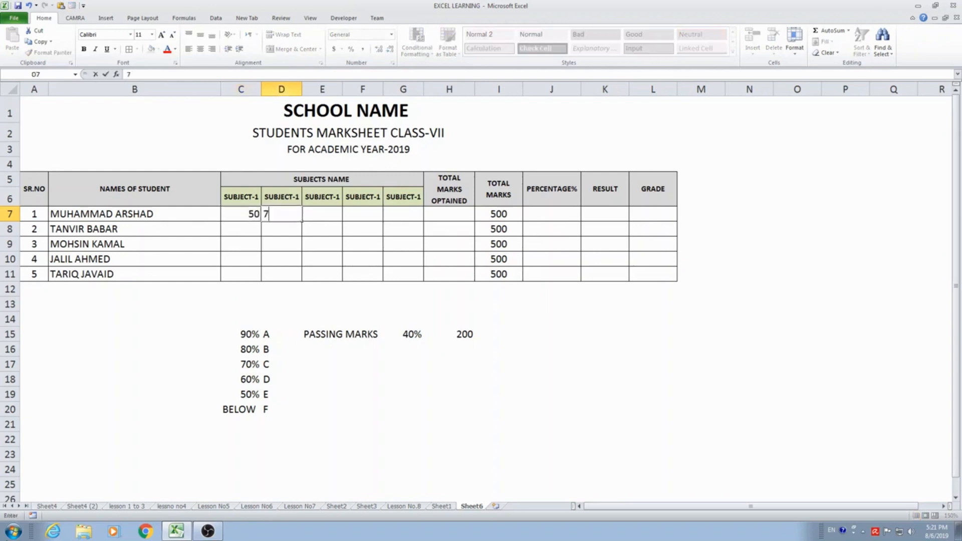
key(Tab)
text(80)
key(Tab)
text(90)
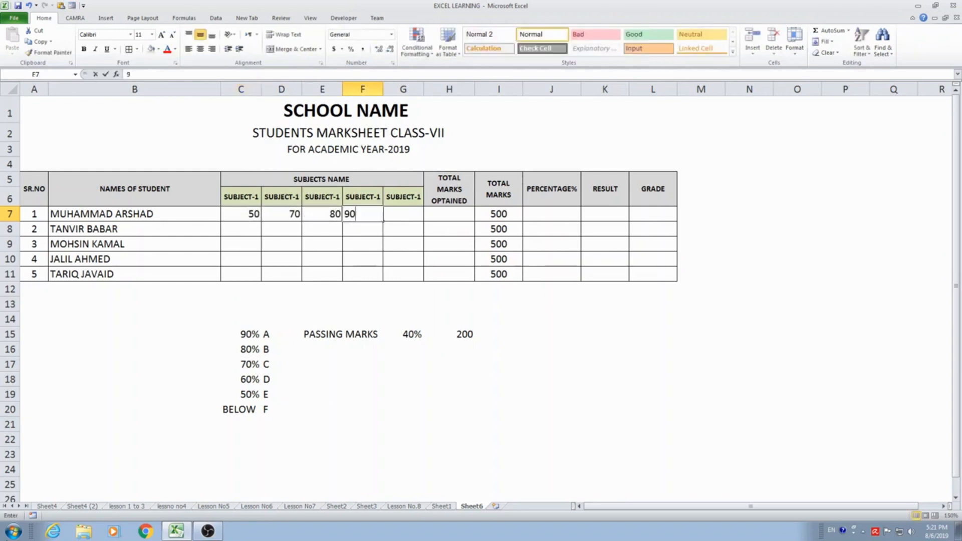
key(Tab)
text(90)
key(Return)
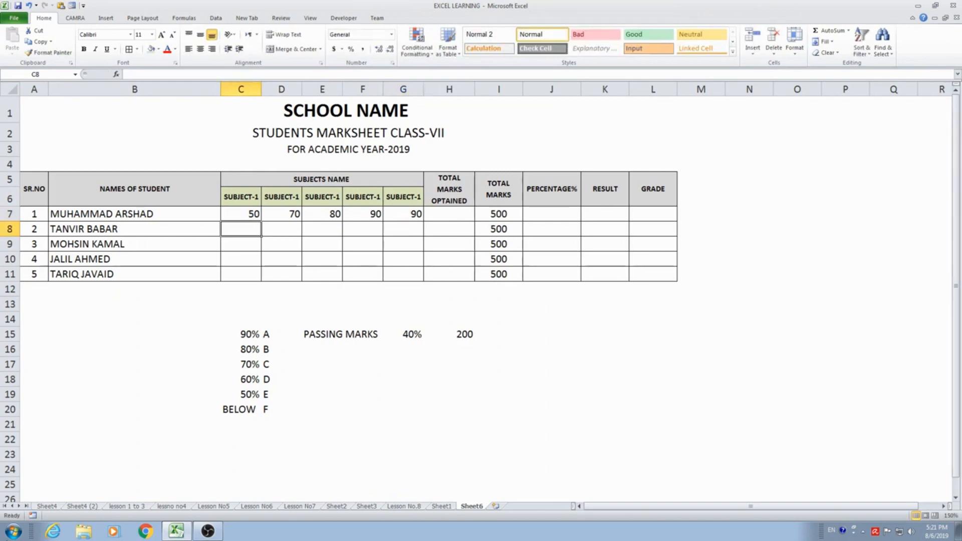
Step: Enter the second student's marks: 70, 60, 80, 90, 70
text(70)
key(Tab)
text(60)
key(Tab)
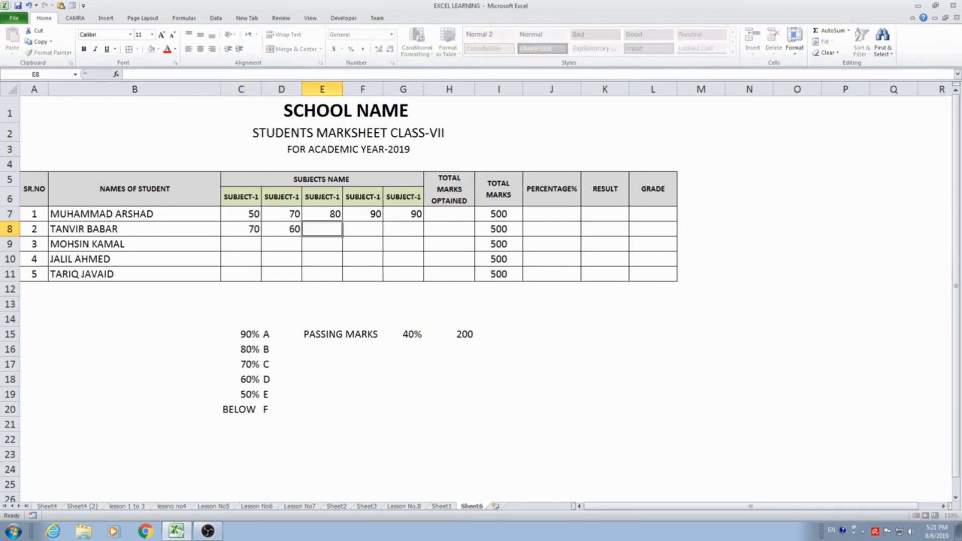
text(80)
key(Tab)
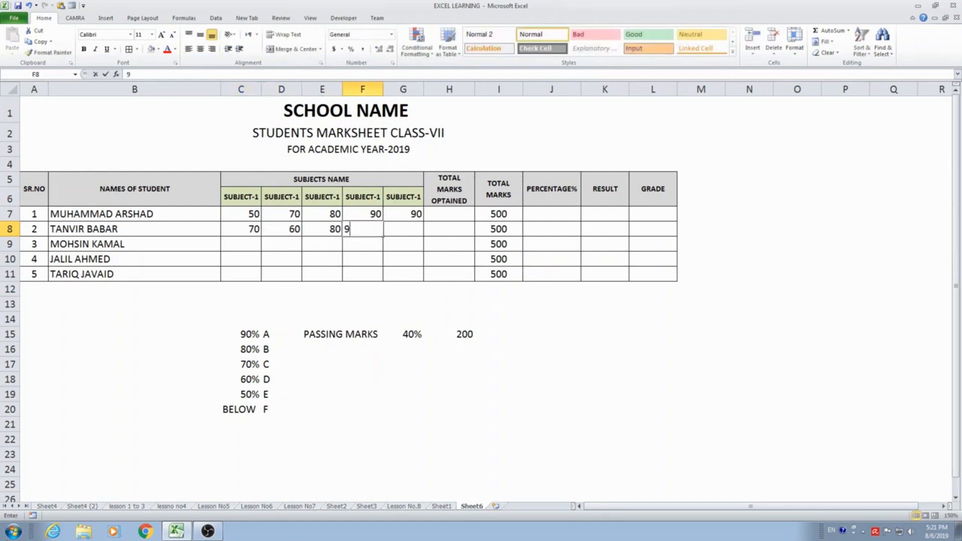
text(90)
key(Tab)
text(70)
key(Return)
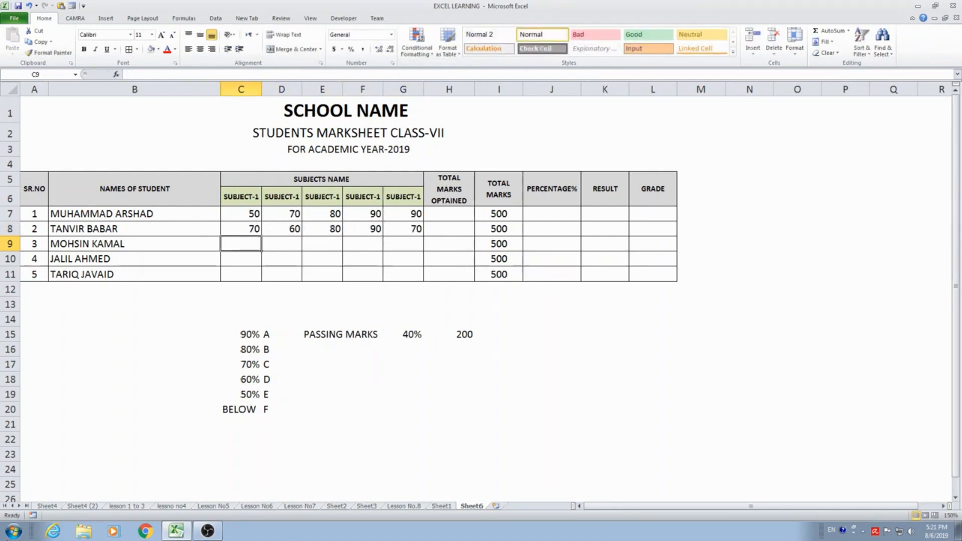
Step: Enter the third student's marks: 70, 50, 40, 70, 90
text(70)
key(Tab)
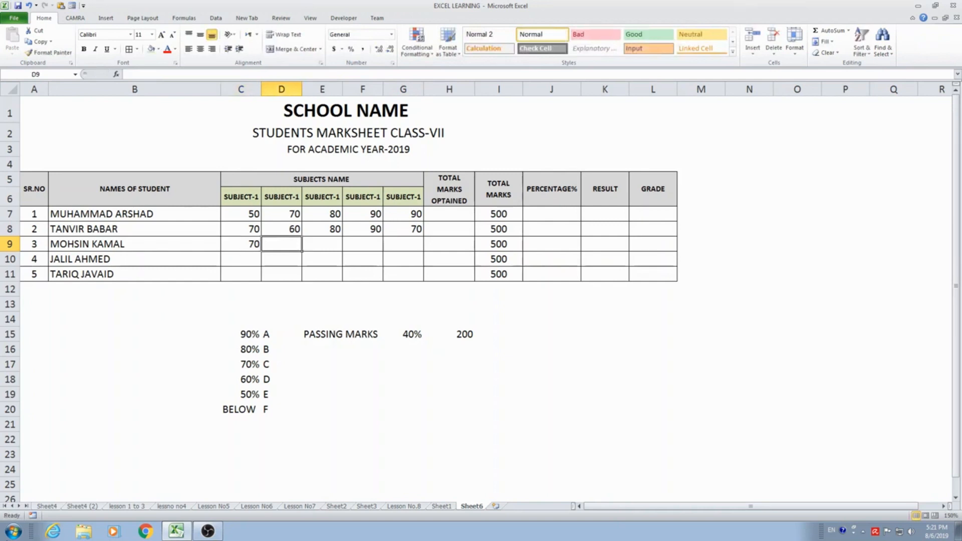
text(50)
key(Tab)
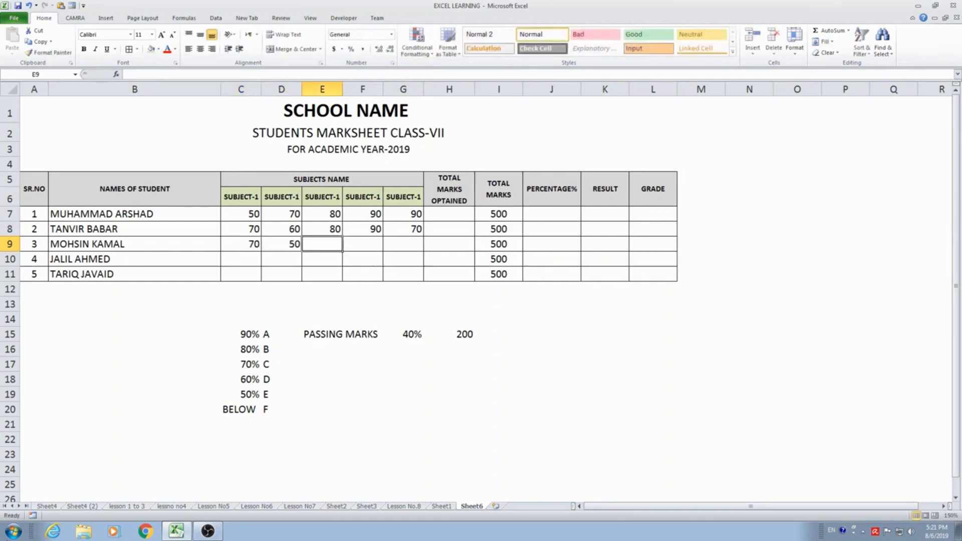
text(40)
key(Tab)
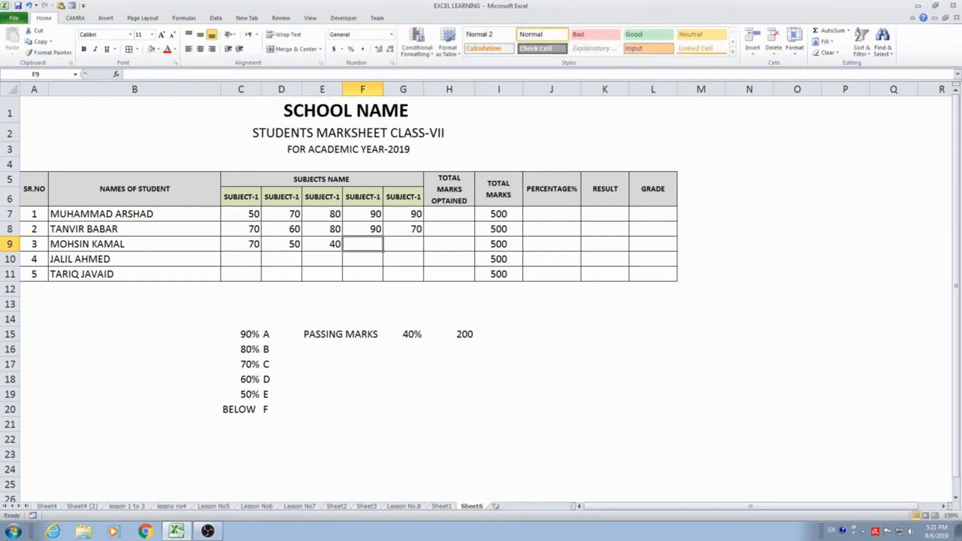
text(70)
key(Tab)
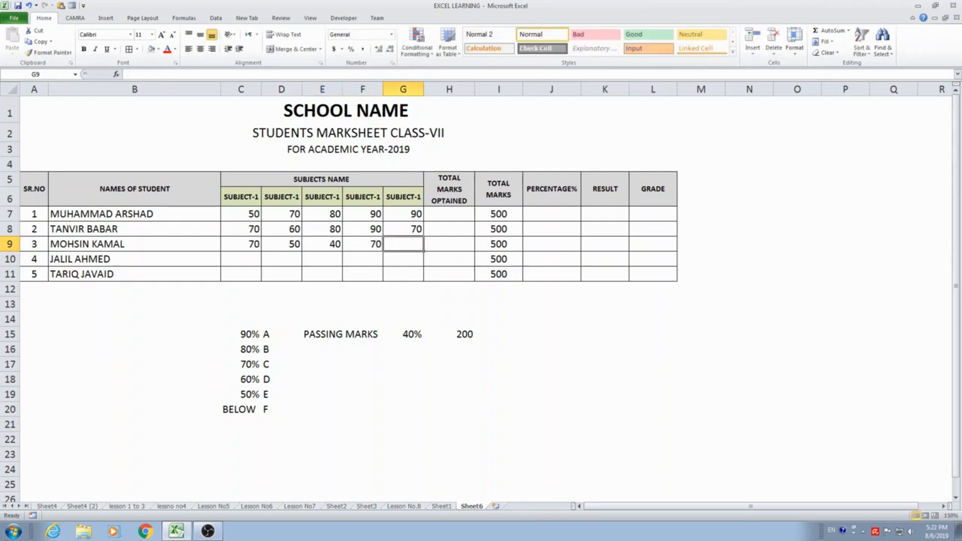
text(90)
key(Return)
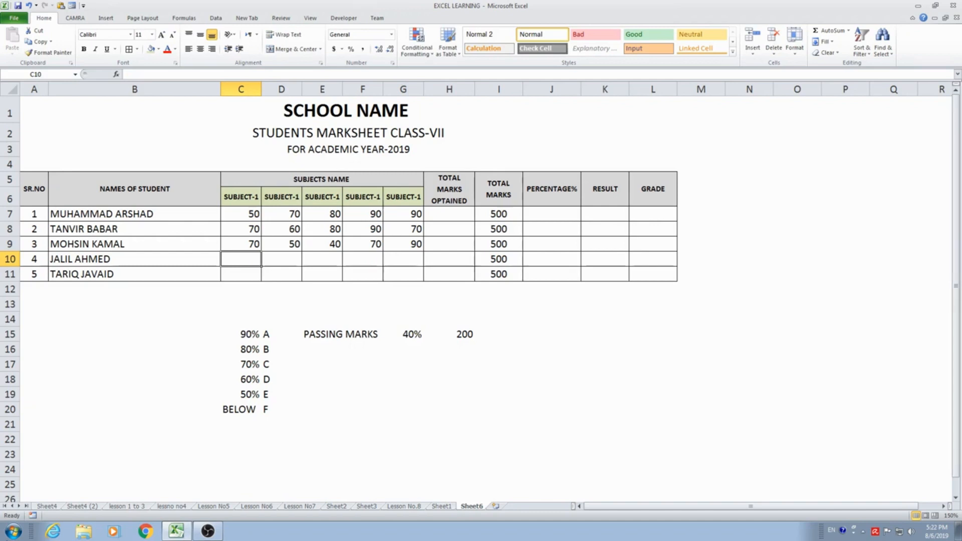
Step: Enter the fourth student's marks: 38, 70, 60, 75, 40
text(38)
key(Tab)
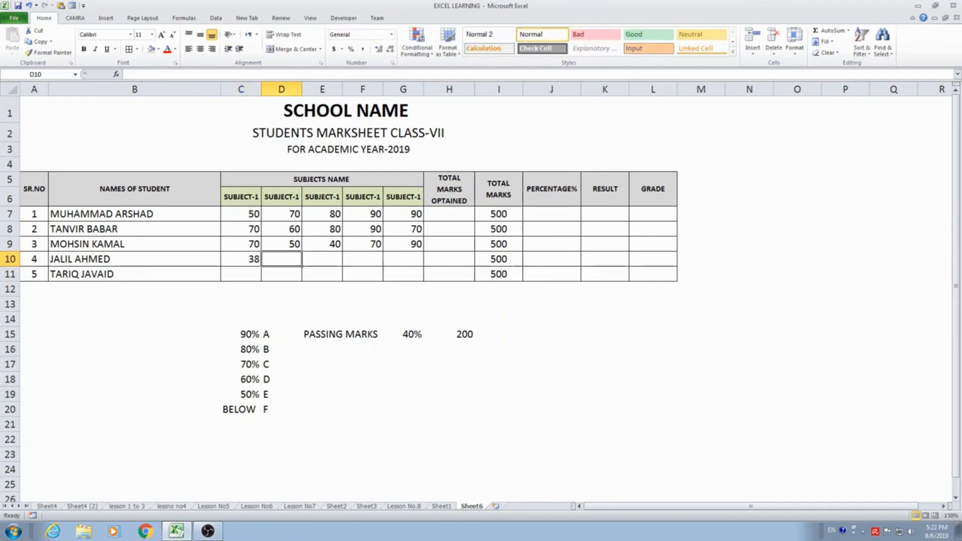
text(70)
key(Tab)
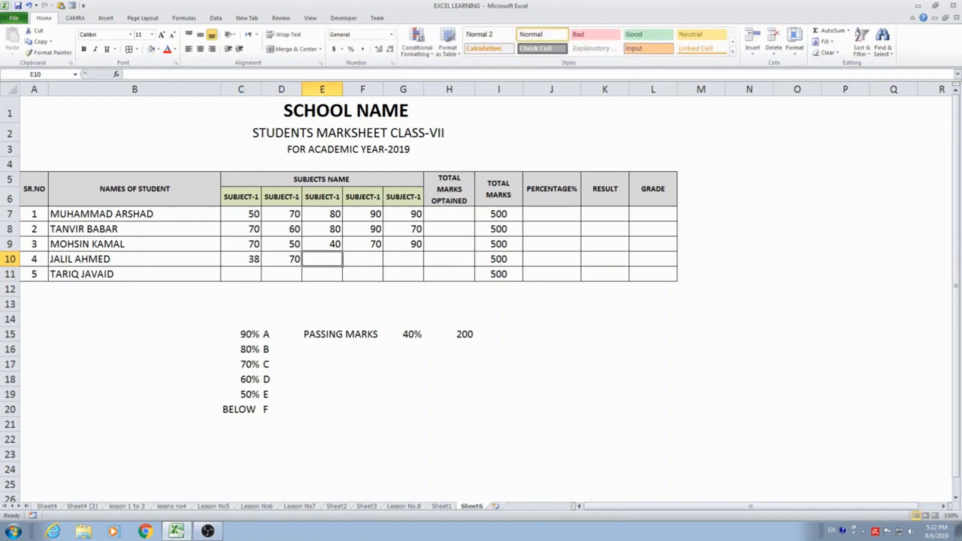
text(60)
key(Tab)
text(75)
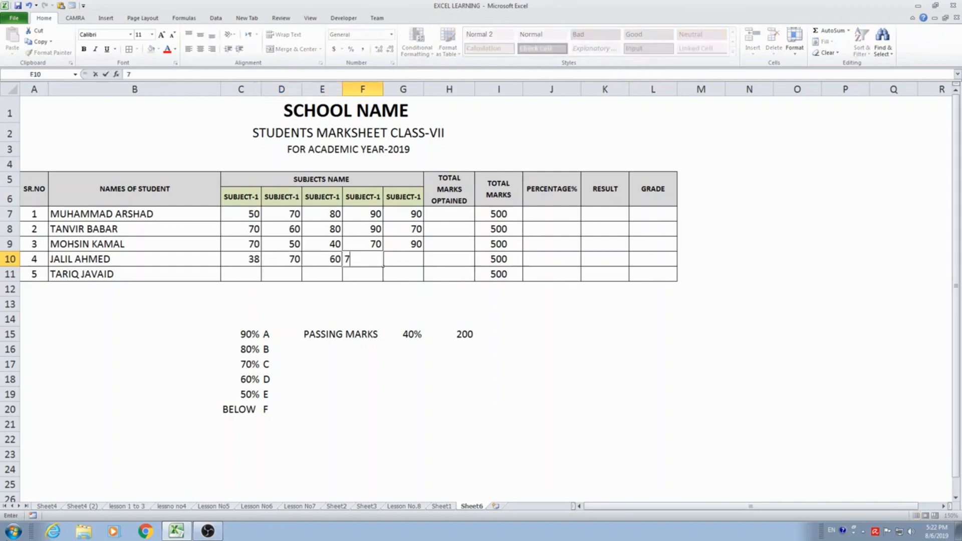
key(Tab)
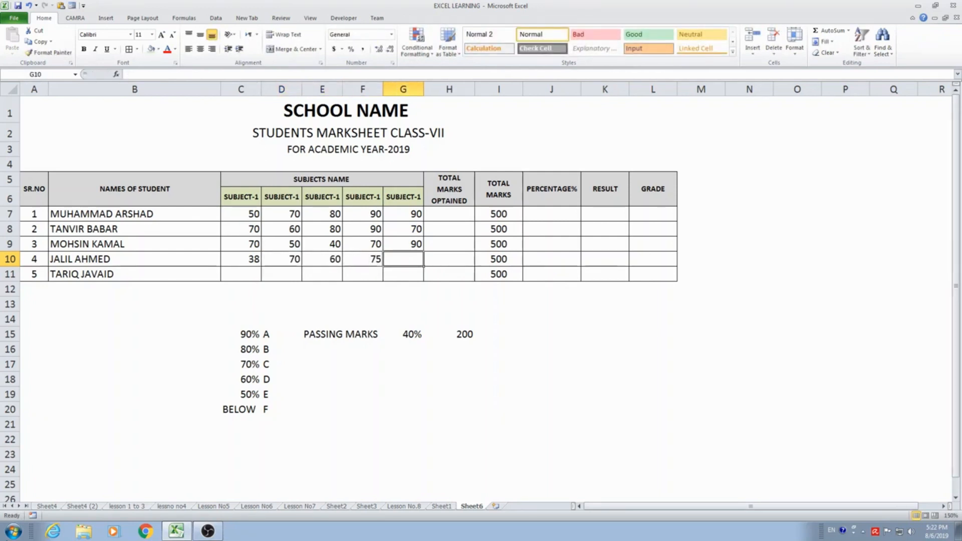
text(40)
key(Return)
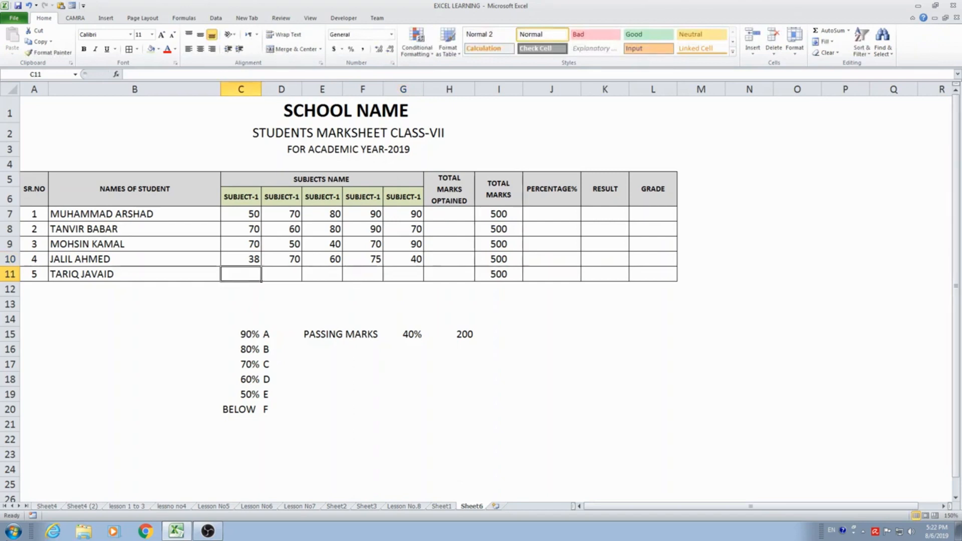
Step: Enter the fifth student's marks: 50, 70, 66, 80, 90
text(50)
key(Tab)
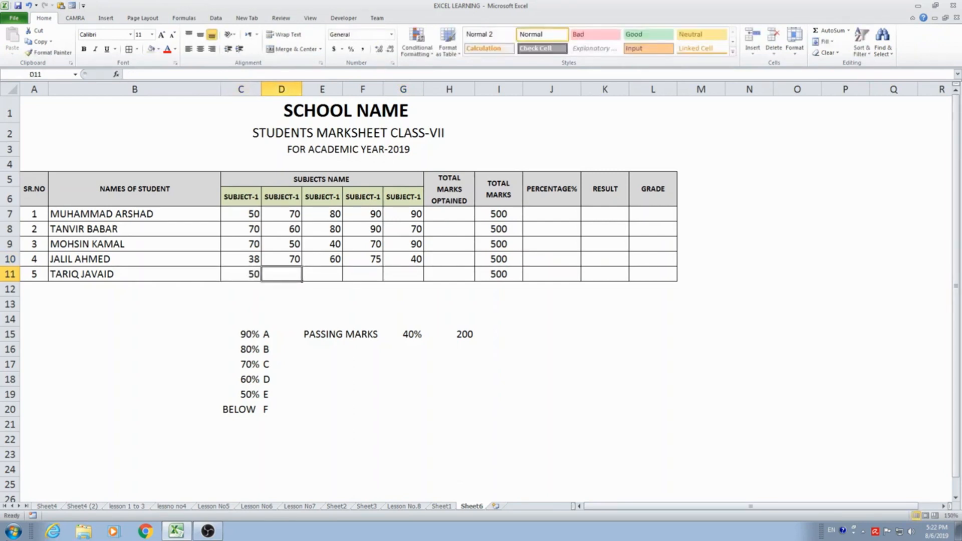
text(70)
key(Tab)
text(66)
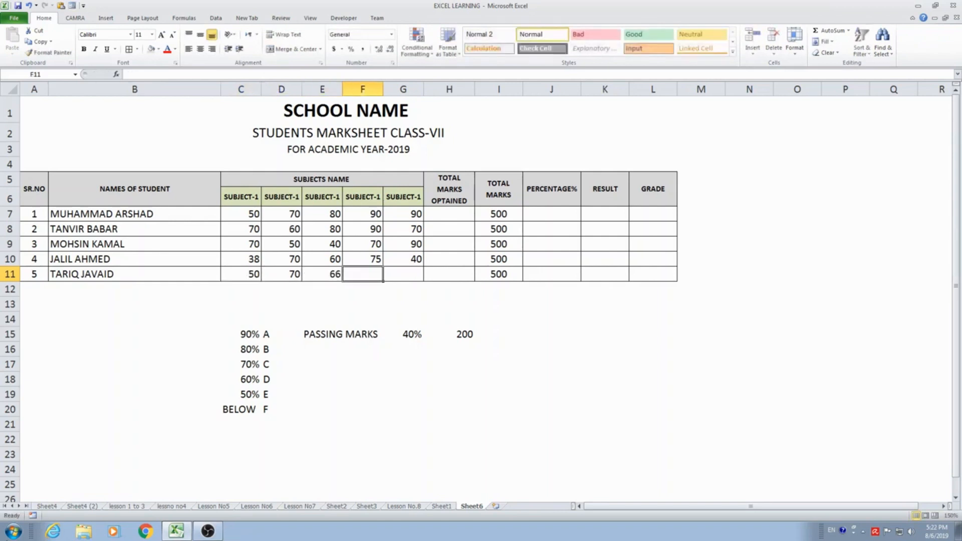
key(Tab)
text(80)
key(Tab)
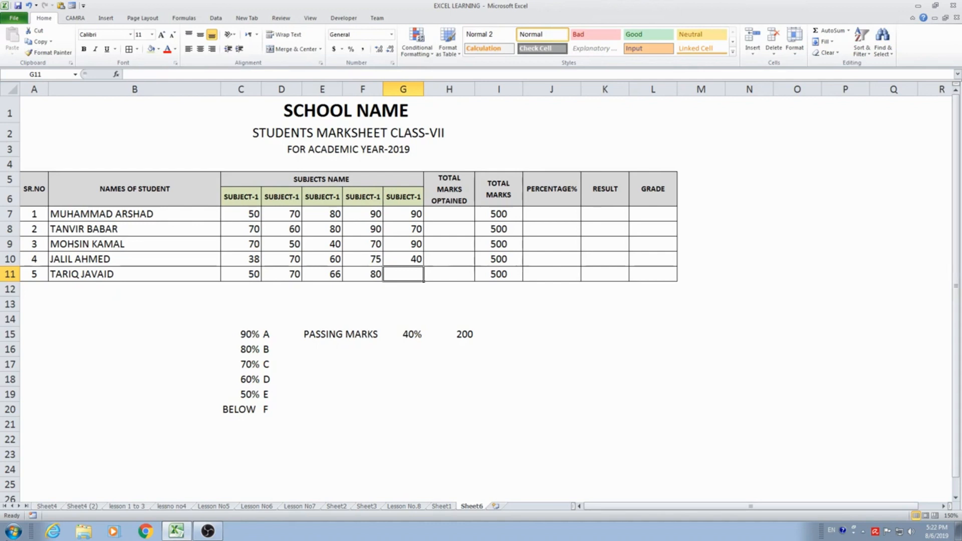
text(90)
key(Return)
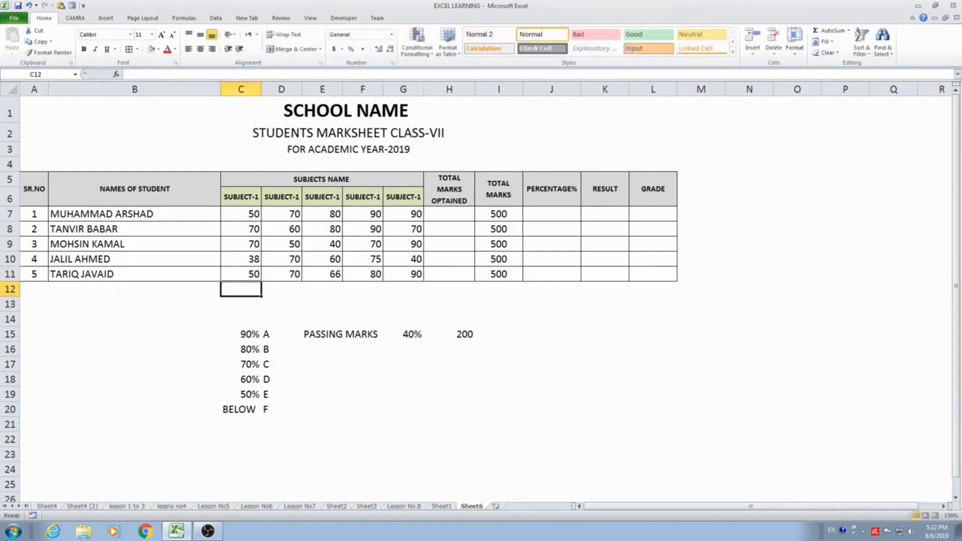
key(Up)
key(Up)
key(Up)
key(Up)
key(Up)
key(Down)
key(Down)
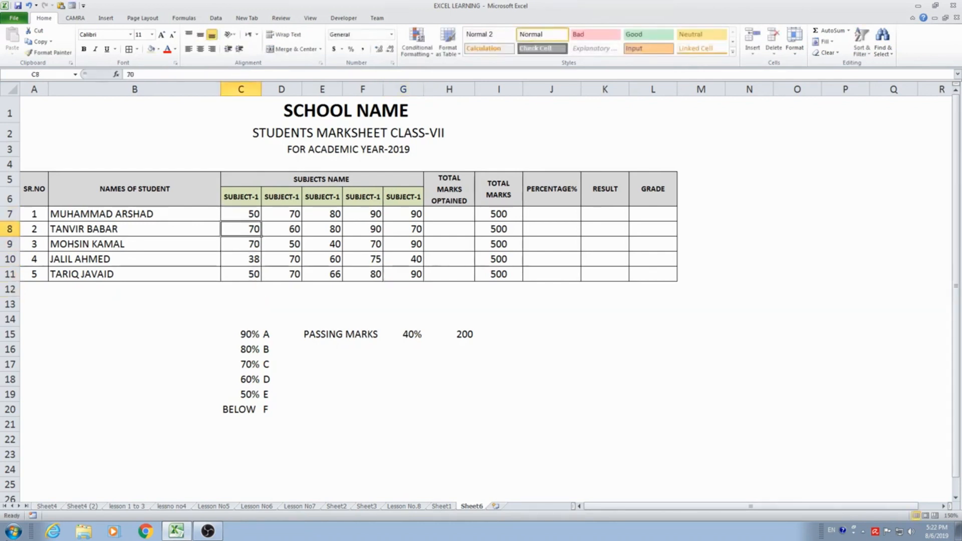
key(Right)
key(Right)
key(Right)
key(Right)
key(Right)
key(Up)
key(Up)
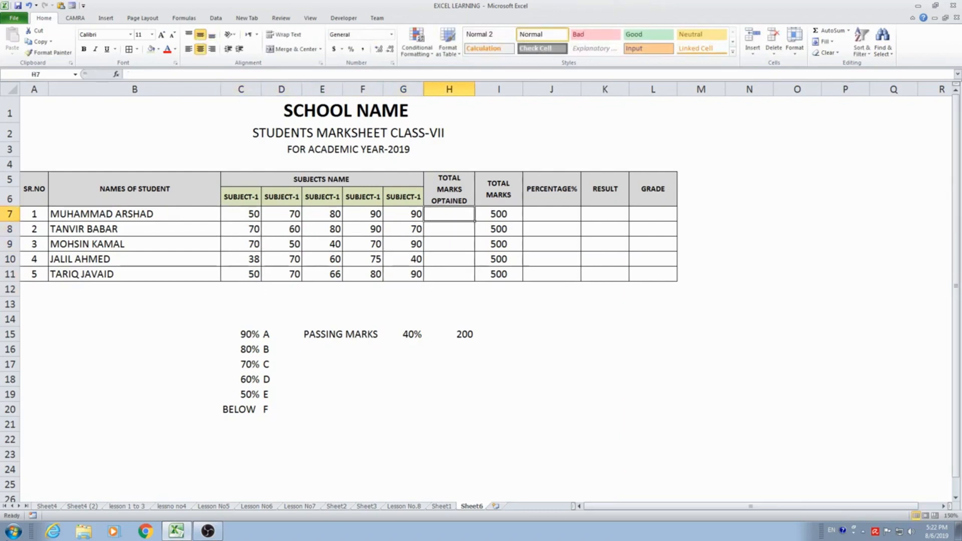
Step: Total the first student's marks in H7 with =SUM(C7:G7), giving 380
text(=SUM)
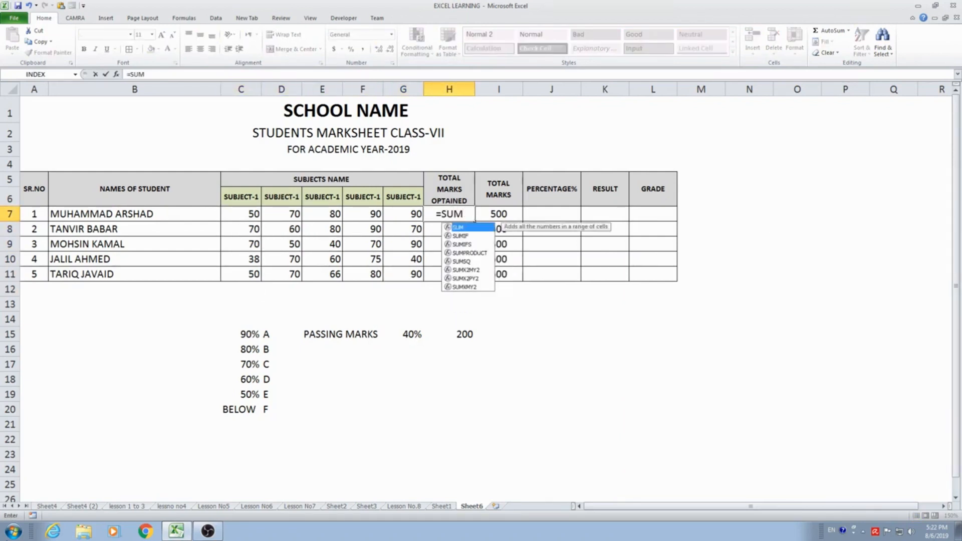
text(()
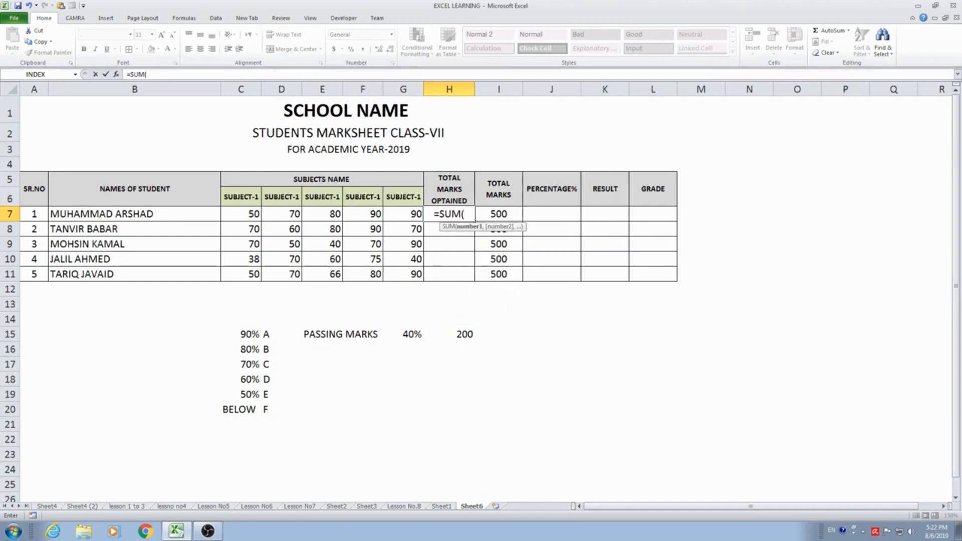
key(Left)
key(Left)
key(Left)
key(Left)
key(Left)
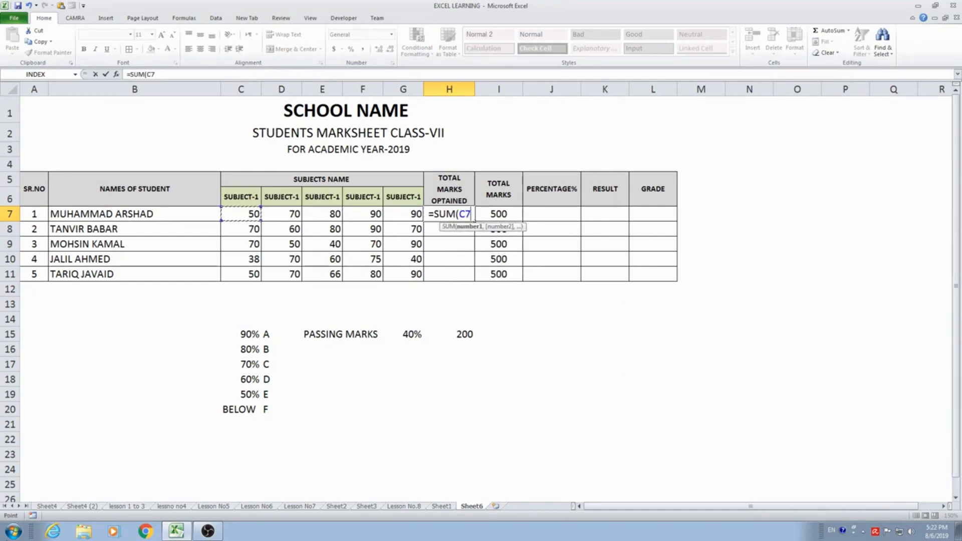
key(shift+Right)
key(shift+Right)
key(shift+Right)
key(shift+Right)
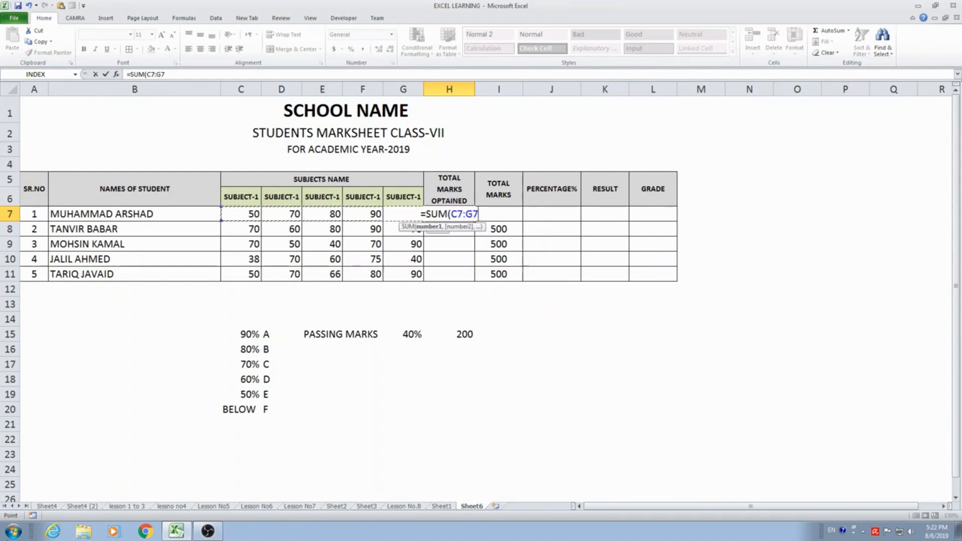
text())
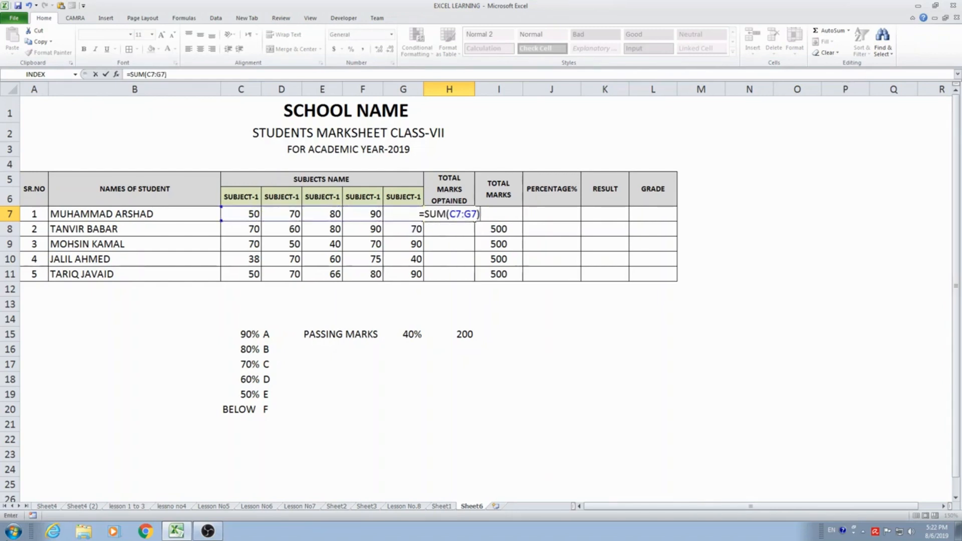
key(ctrl+Return)
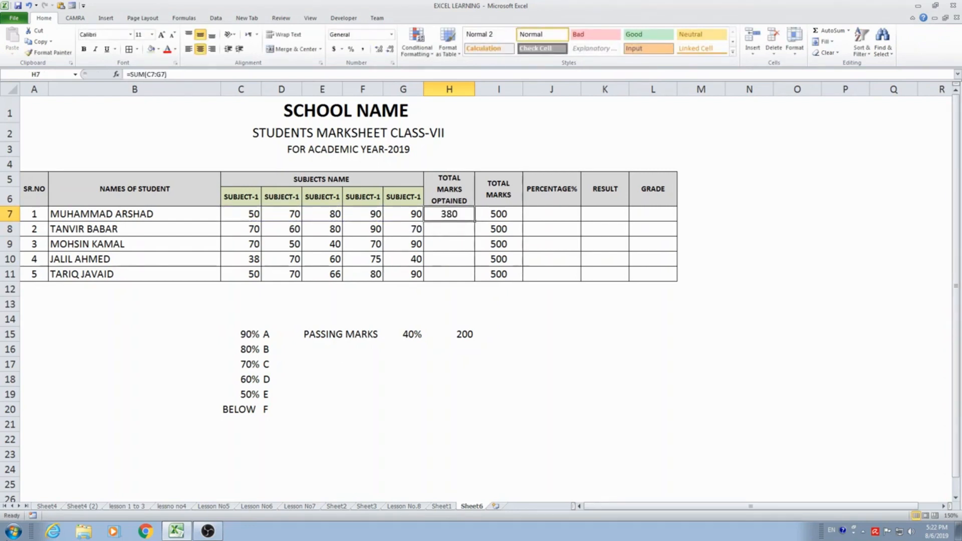
Step: Copy the SUM formula to H8:H11, giving totals 370, 320, 283 and 356
key(ctrl+c)
key(Down)
key(shift+Down)
key(shift+Down)
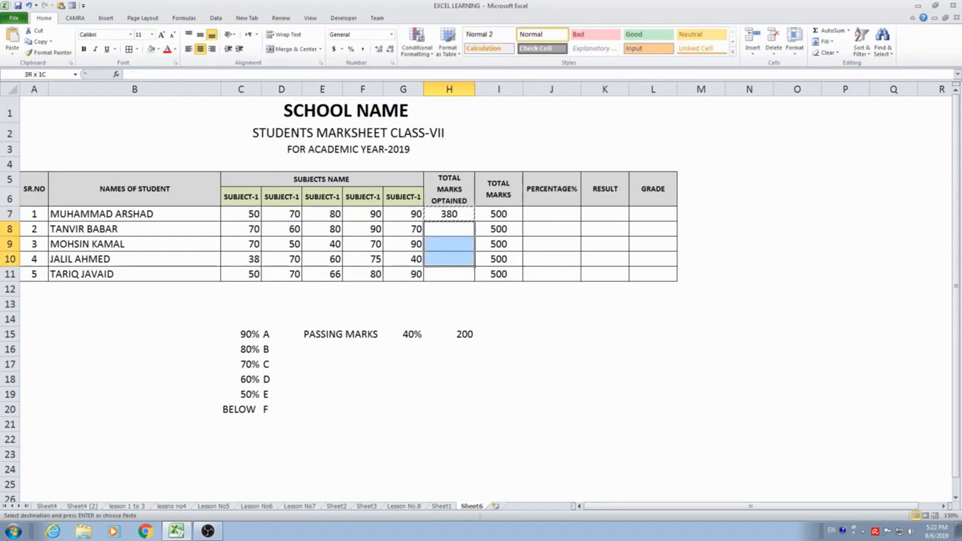
key(shift+Down)
key(Return)
key(Down)
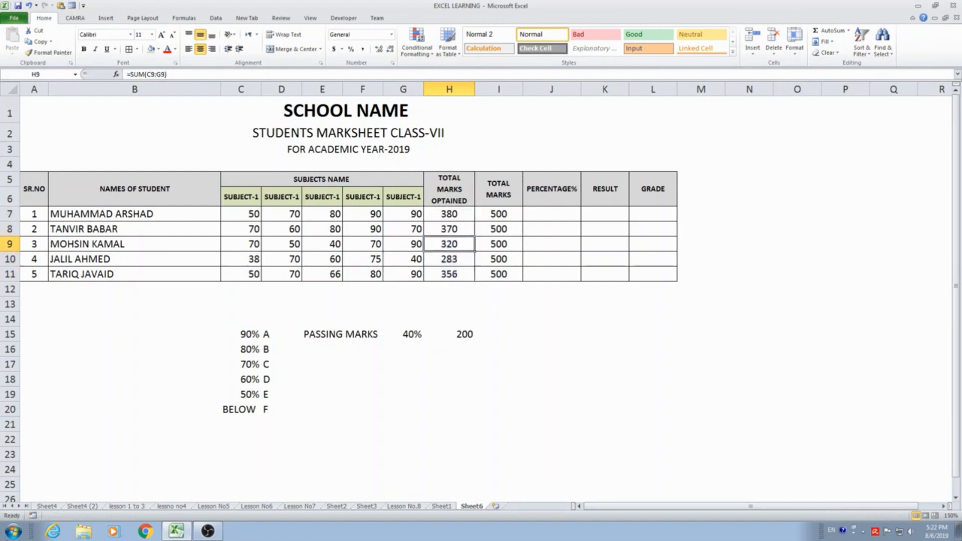
key(Up)
key(Up)
key(Down)
key(Down)
key(Down)
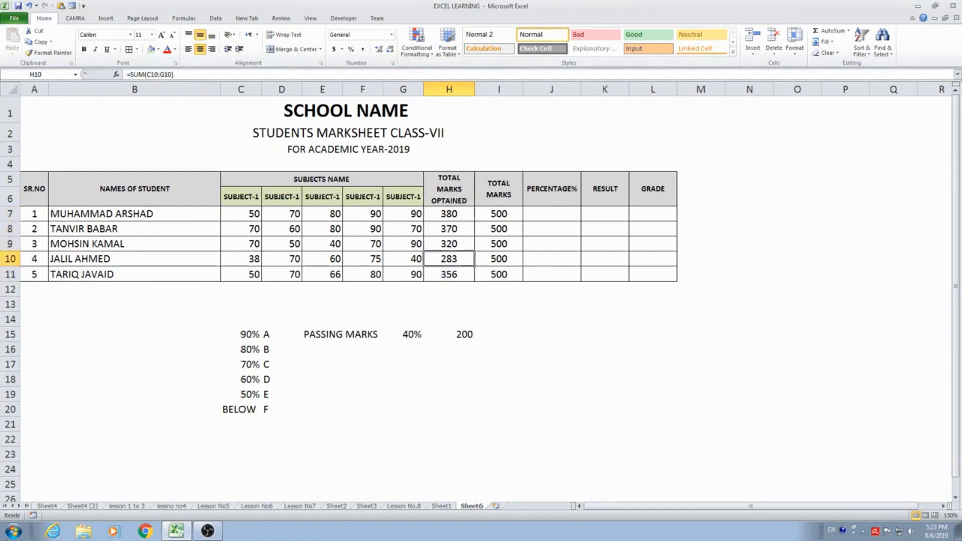
key(Down)
key(Up)
key(Up)
key(Up)
key(Up)
key(Up)
key(Down)
key(Down)
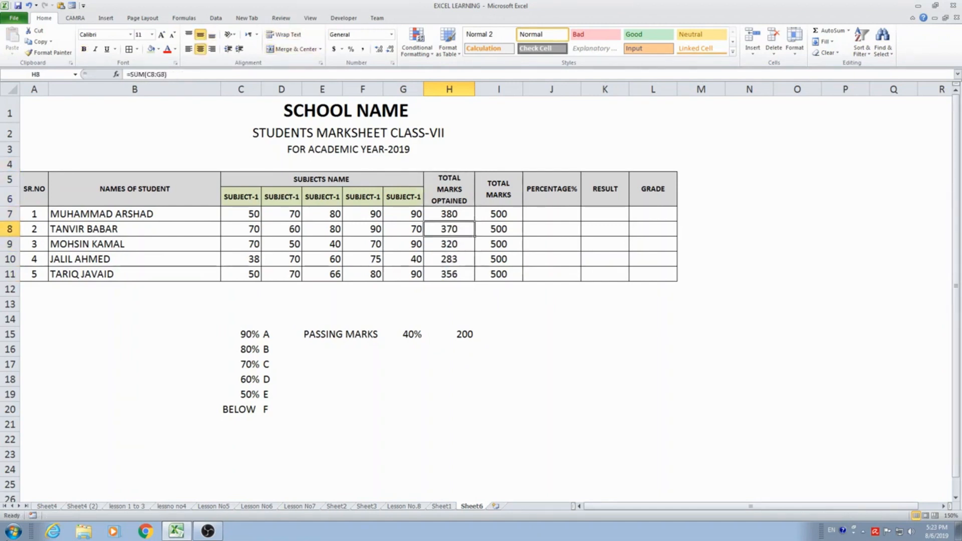
key(Down)
key(Up)
key(Up)
key(Up)
key(Down)
Step: Give the five totals in H7:H11 a tan fill colour
key(shift+Down)
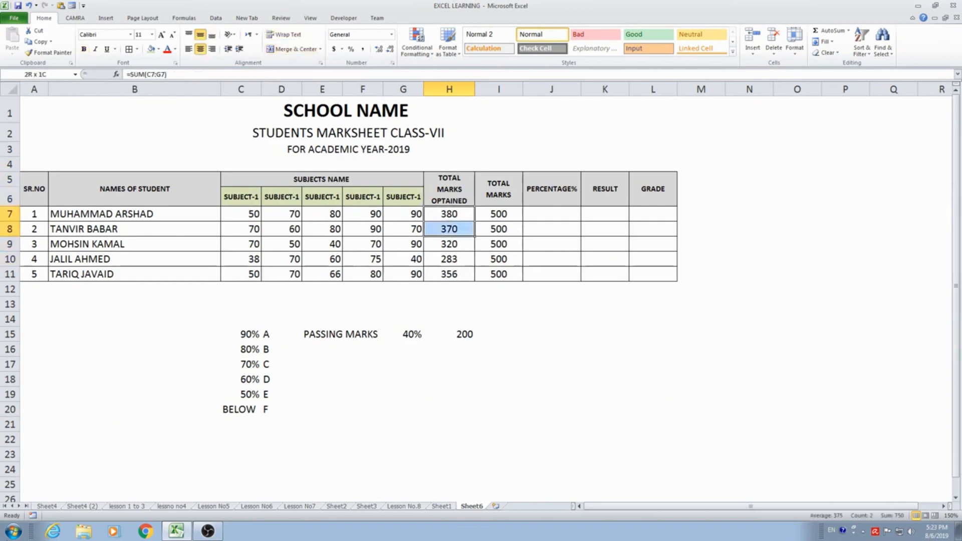
key(shift+Down)
key(shift+Down)
key(shift+Down)
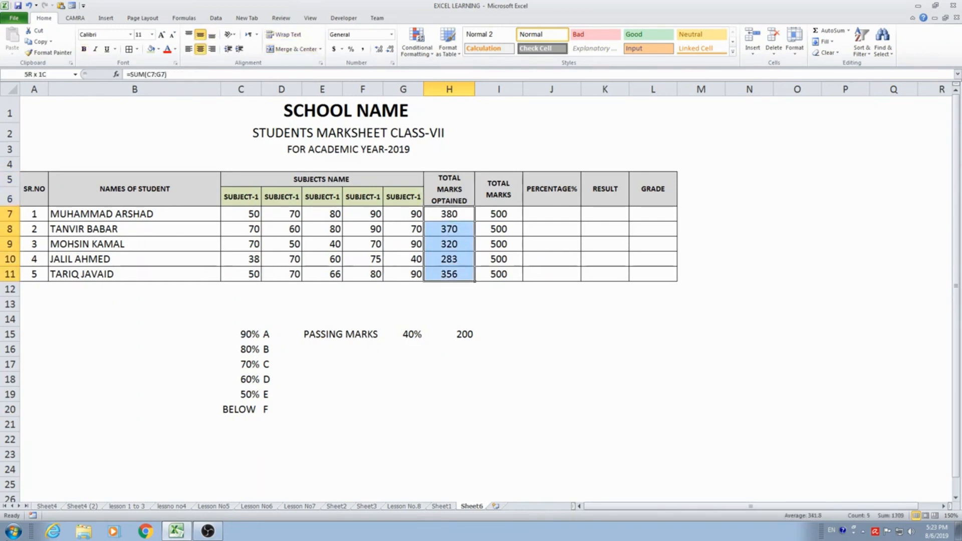
click(159, 50)
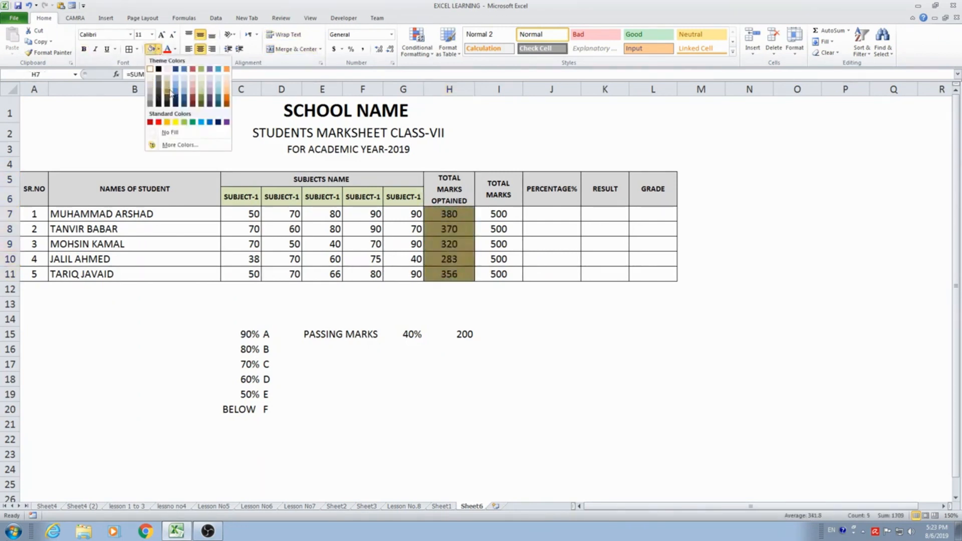
click(171, 86)
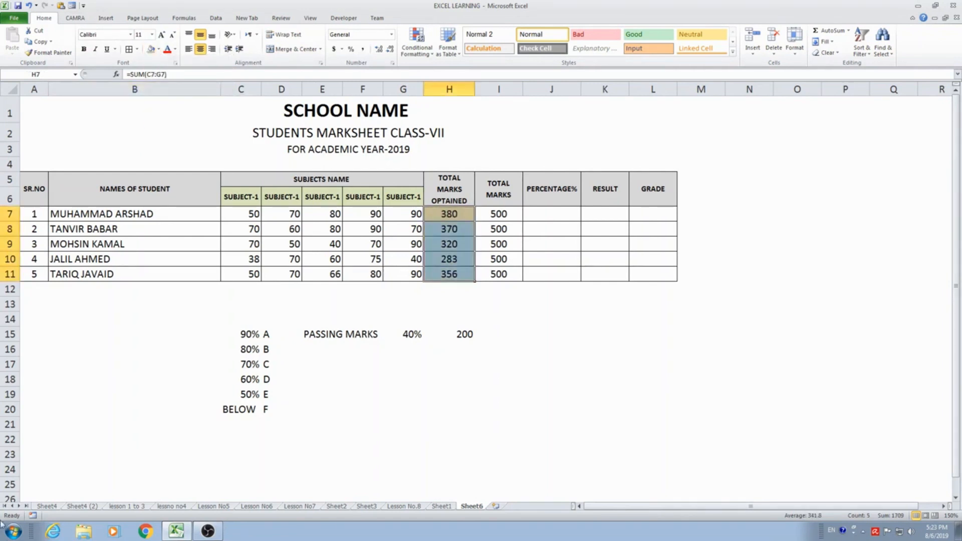
key(Right)
key(Right)
key(Left)
key(Left)
key(Down)
key(Down)
key(Down)
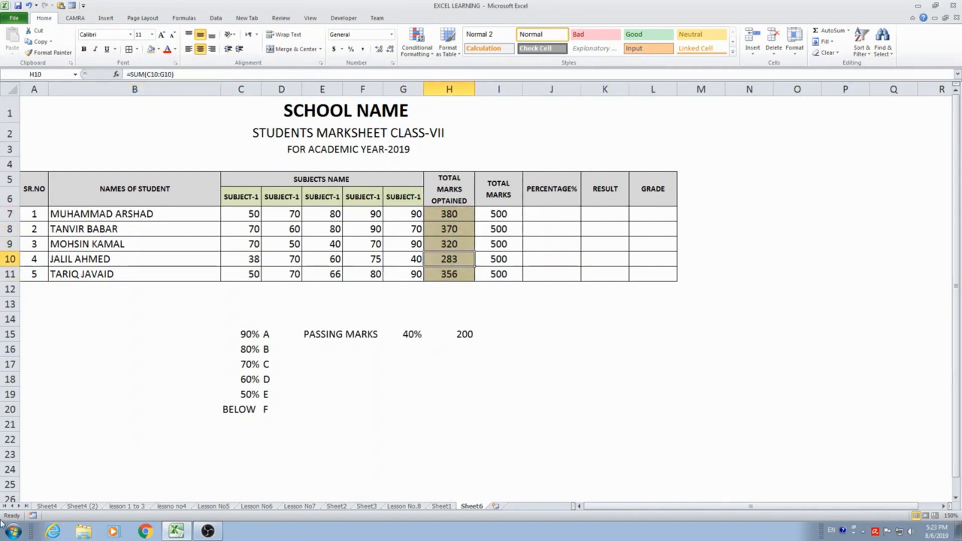
key(Down)
key(Down)
key(Up)
key(Up)
key(Up)
key(Right)
key(Up)
key(Up)
key(Up)
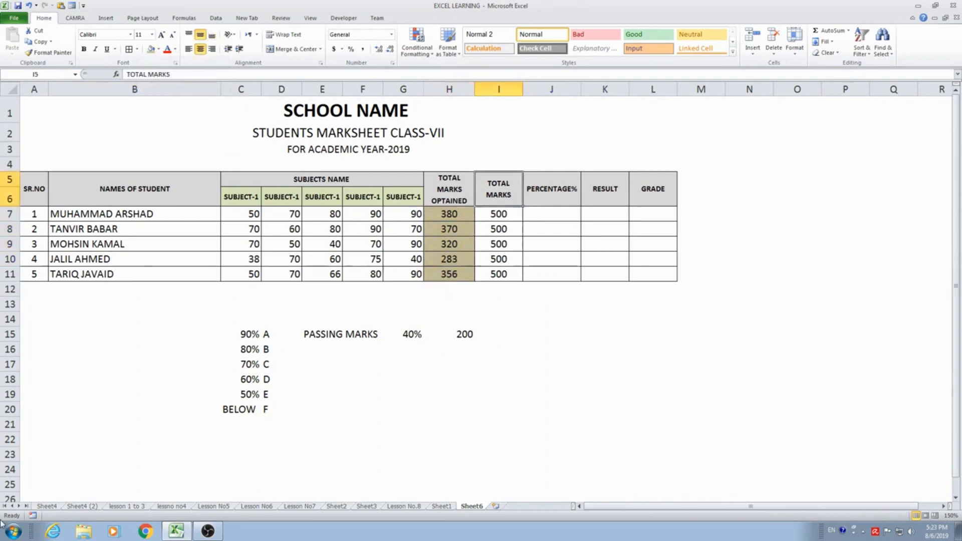
key(Down)
key(Right)
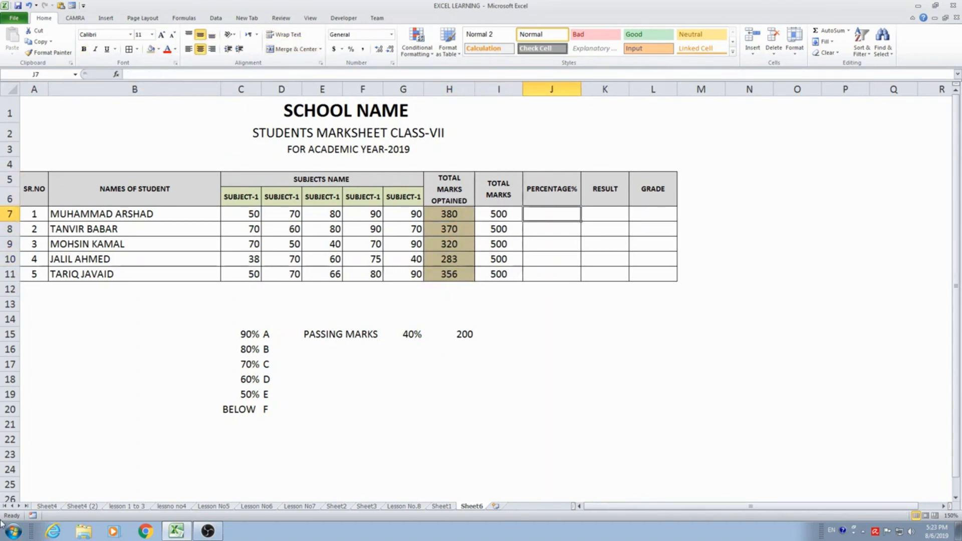
Step: Enter the percentage formula =H7*100/I7 in J7
key(F2)
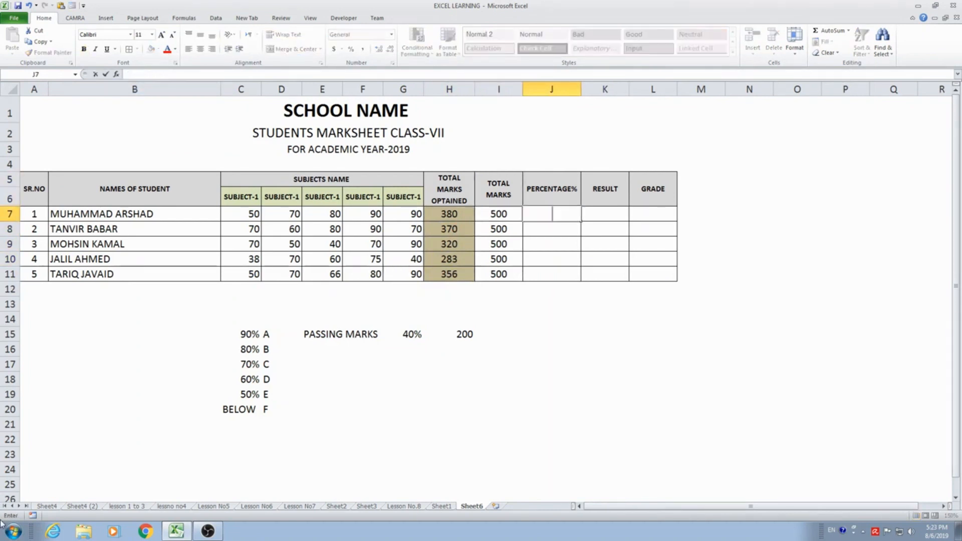
text(=)
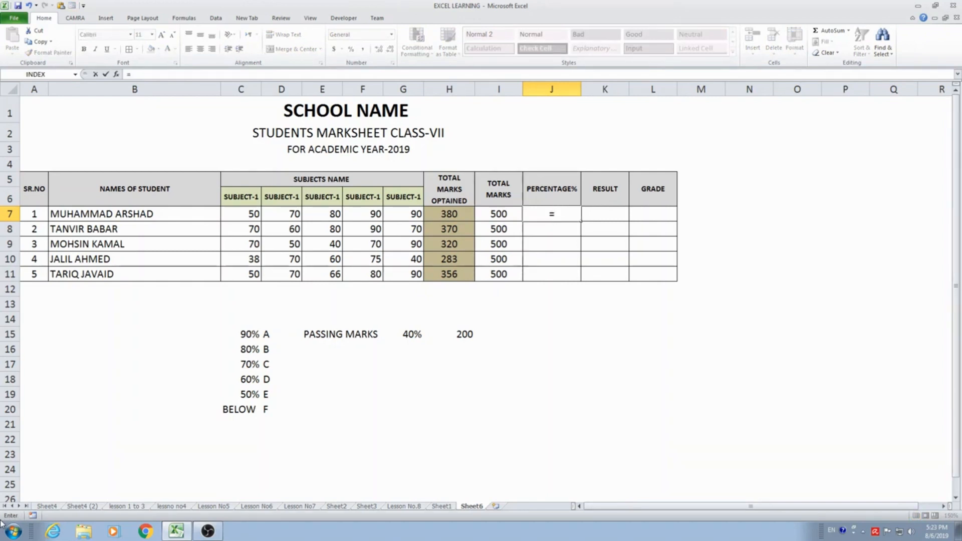
key(Left)
key(Left)
text(*100/)
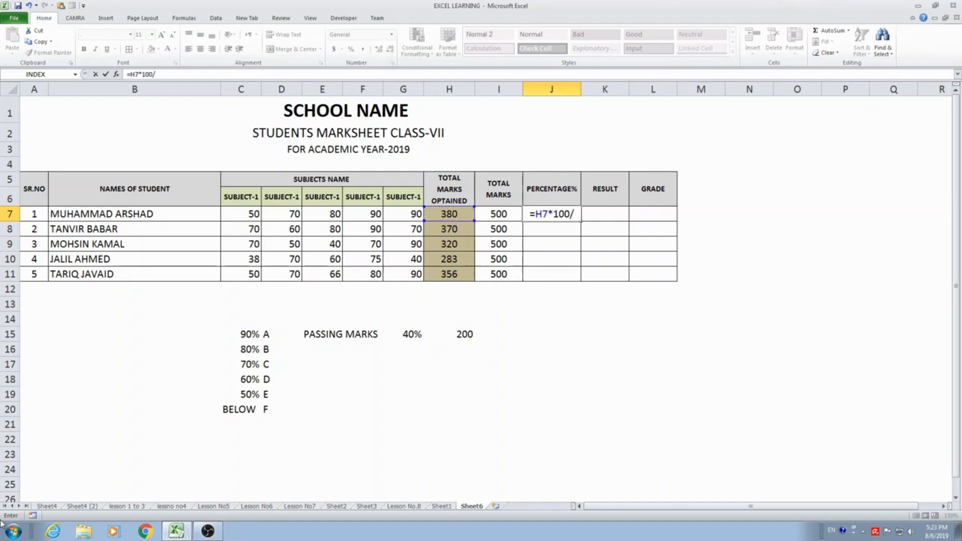
key(Left)
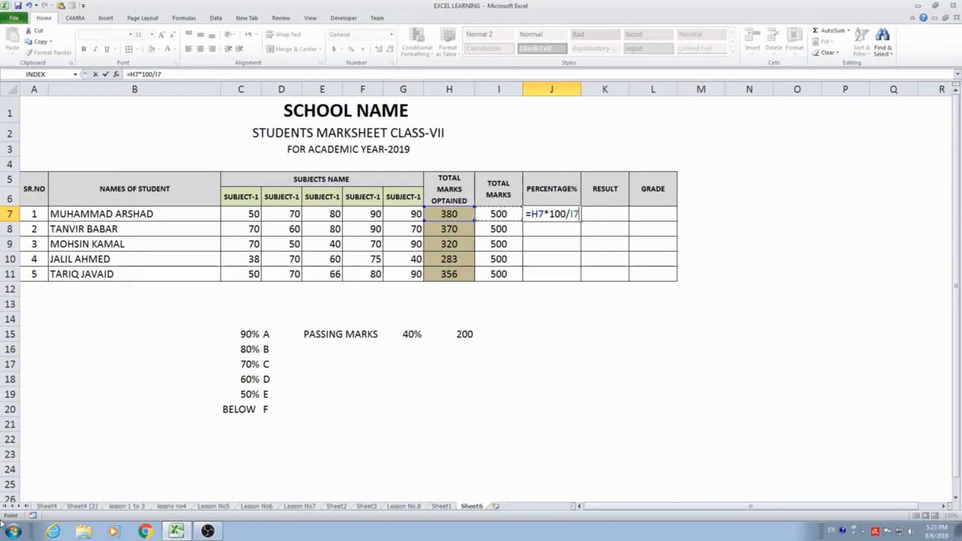
key(ctrl+Return)
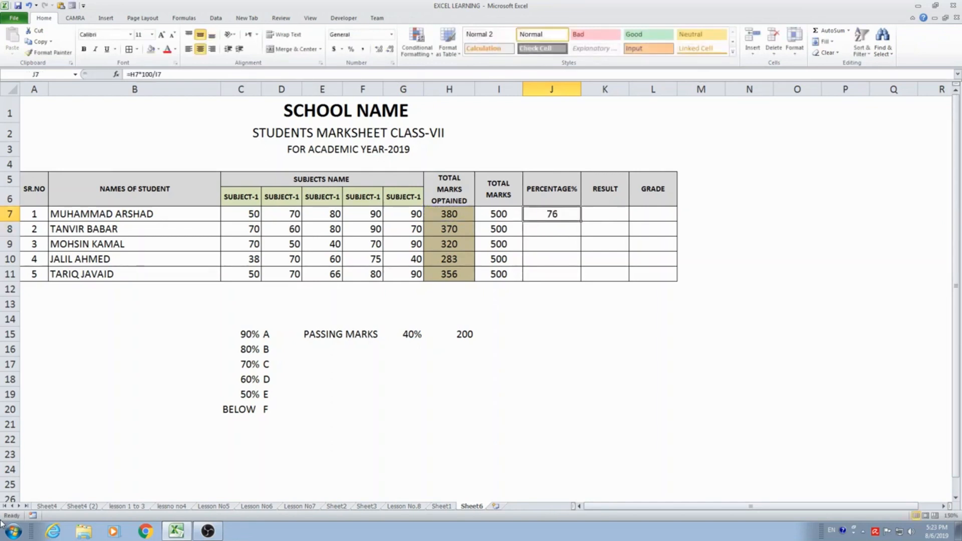
Step: Copy the J7 formula down to J8:J11, giving 76, 74, 64, 56.6 and 71.2
key(ctrl+c)
key(Down)
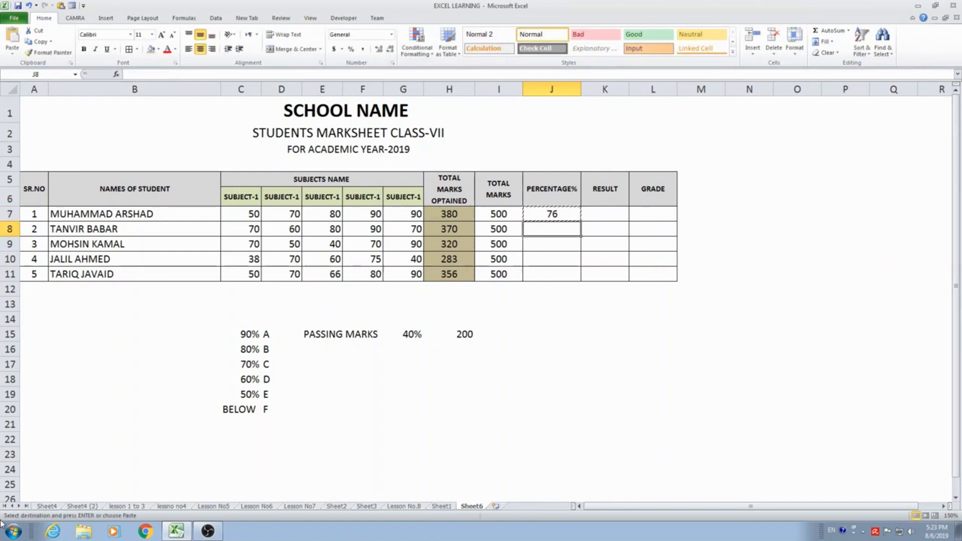
key(shift+Down)
key(shift+Down)
key(shift+Down)
key(Return)
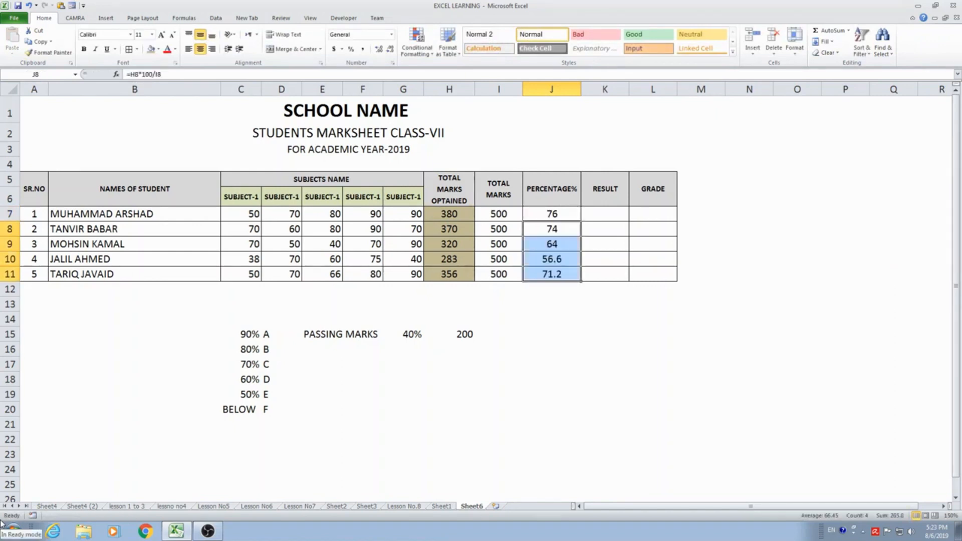
key(Down)
key(Down)
Step: Adjust the decimal places on J7:J11 so the percentages show as 76, 74, 64, 57 and 71
key(Up)
key(Up)
key(Up)
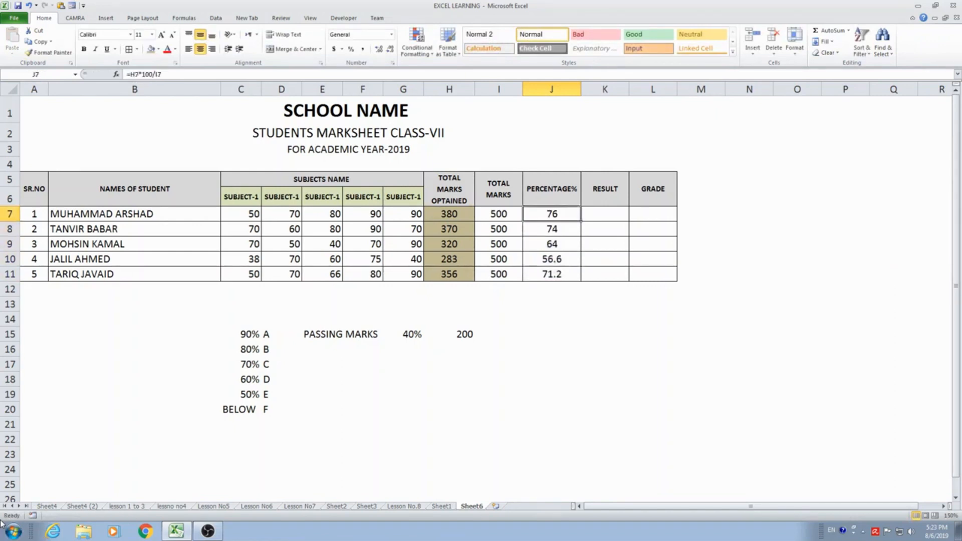
key(shift+Down)
key(shift+Down)
key(shift+Down)
key(shift+Down)
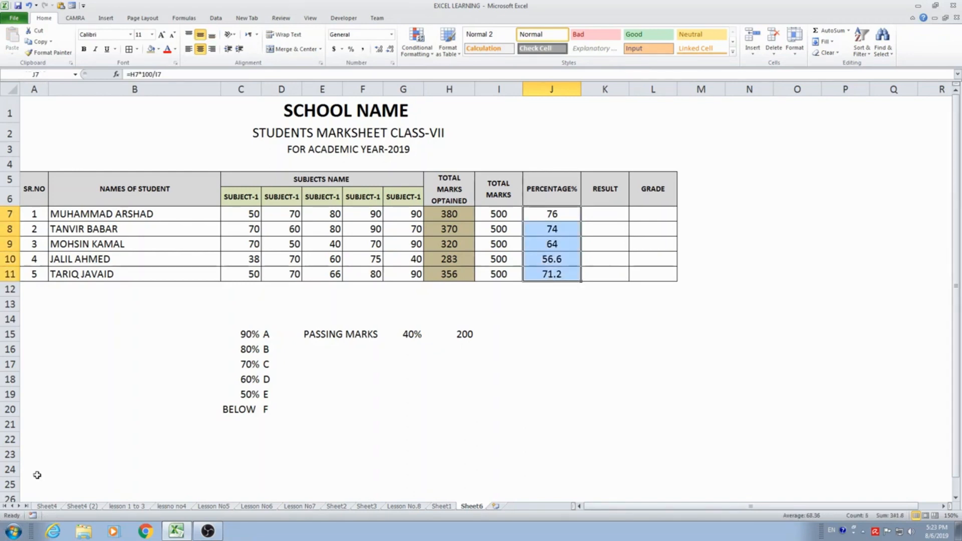
click(381, 51)
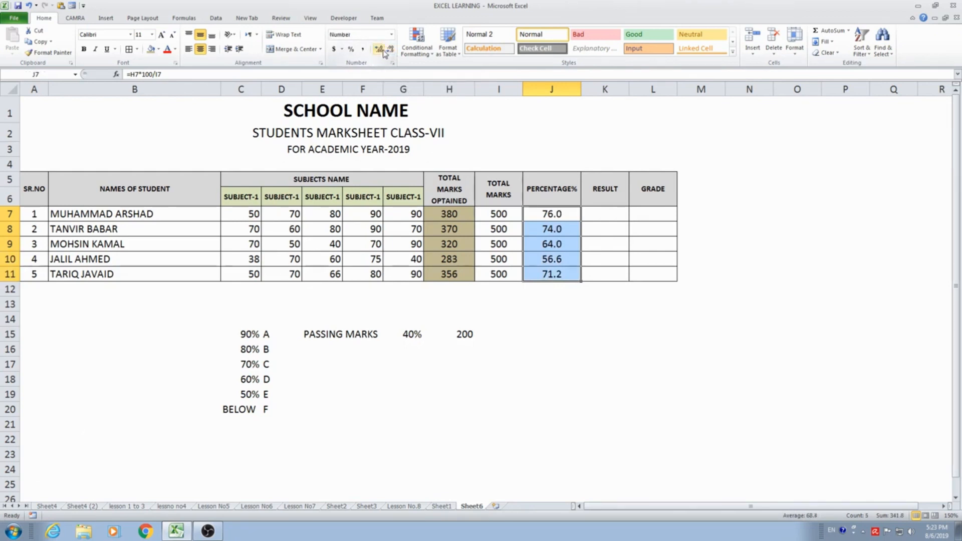
click(381, 50)
click(381, 50)
click(382, 51)
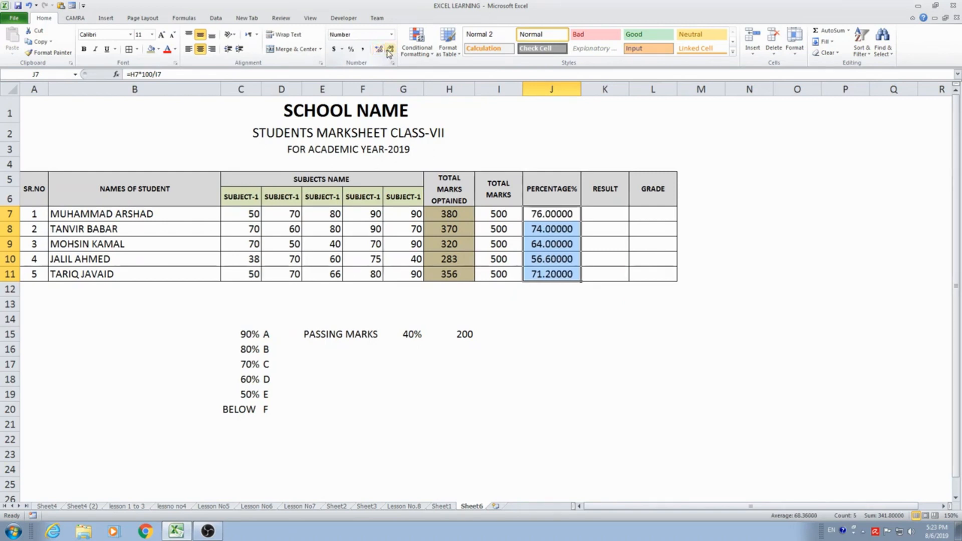
click(390, 50)
click(390, 50)
click(390, 50)
click(390, 50)
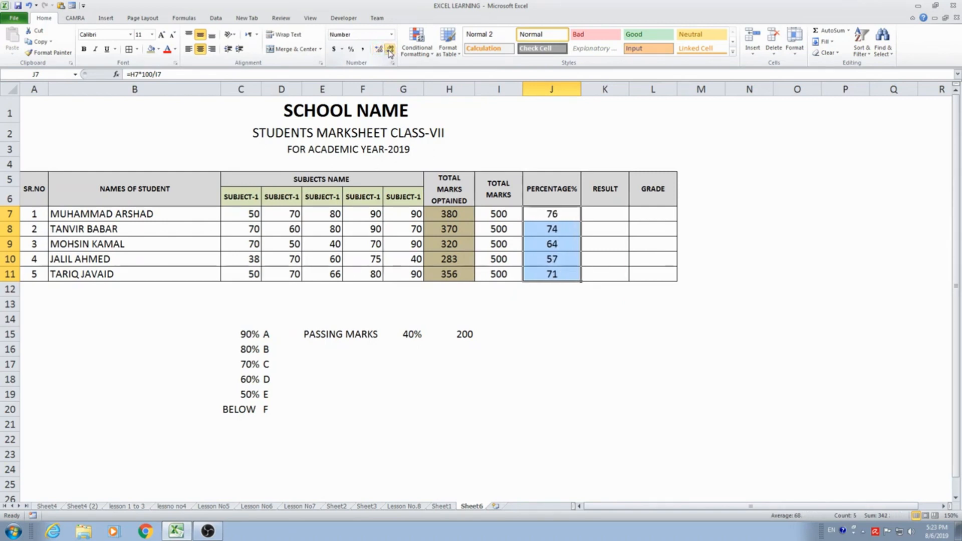
Step: Review the copied percentage formulas down column J
click(557, 214)
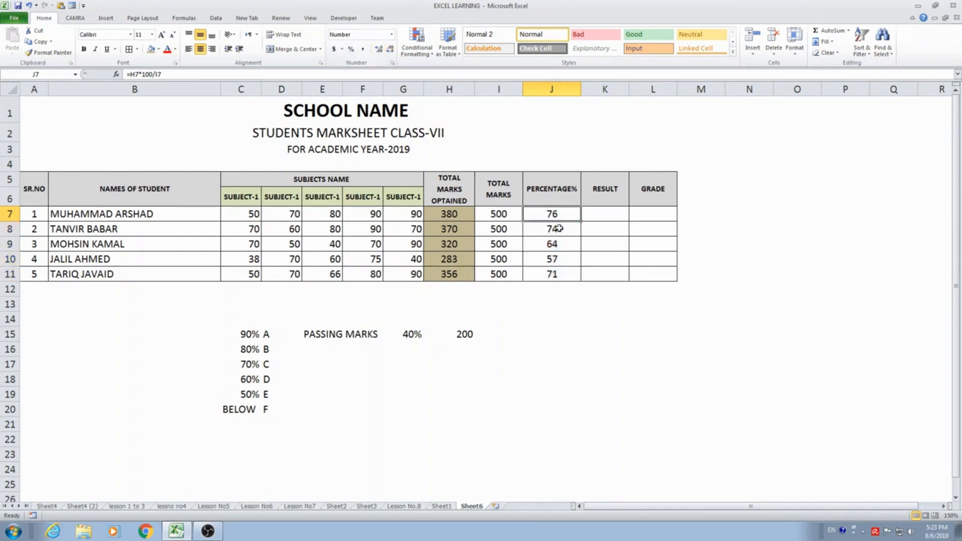
key(Down)
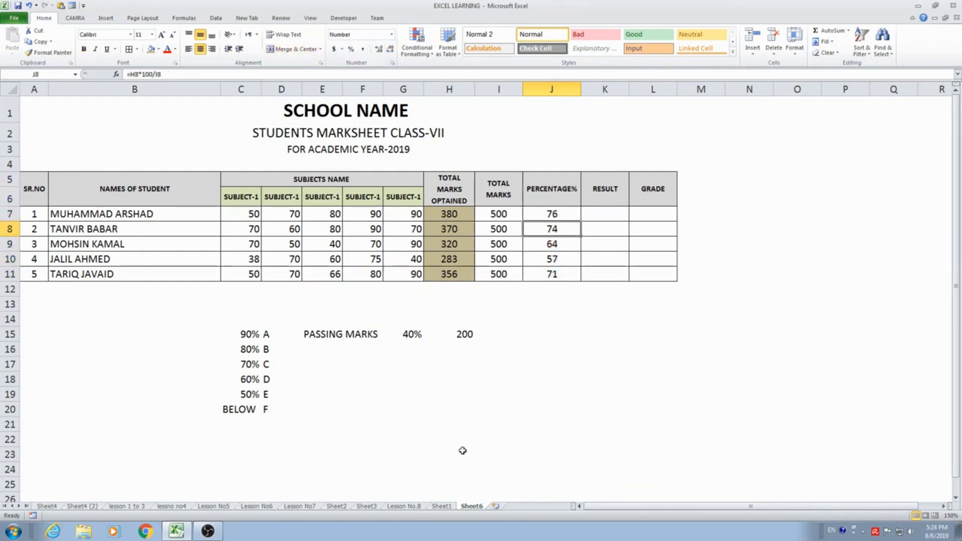
key(Down)
key(Down)
key(Down)
key(Down)
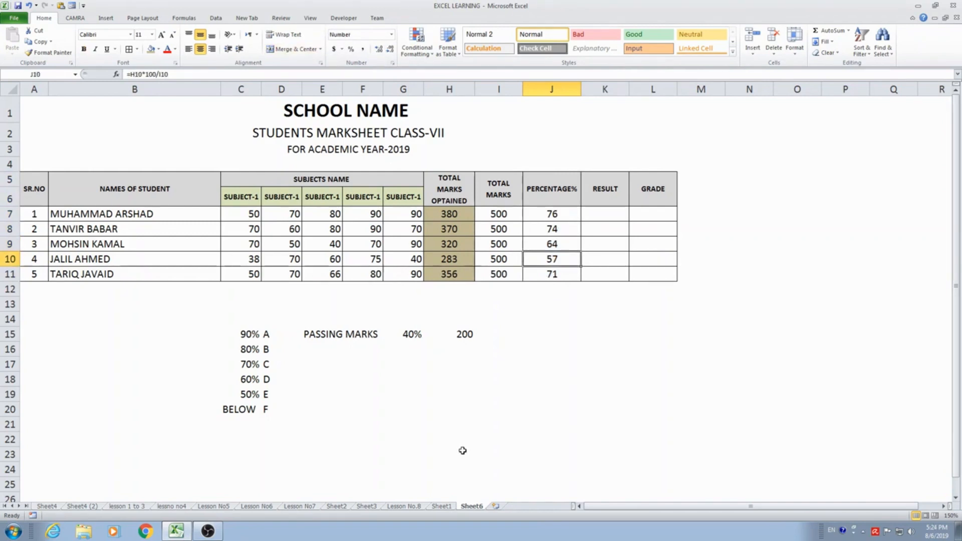
key(Up)
key(Up)
key(Up)
key(Up)
key(Up)
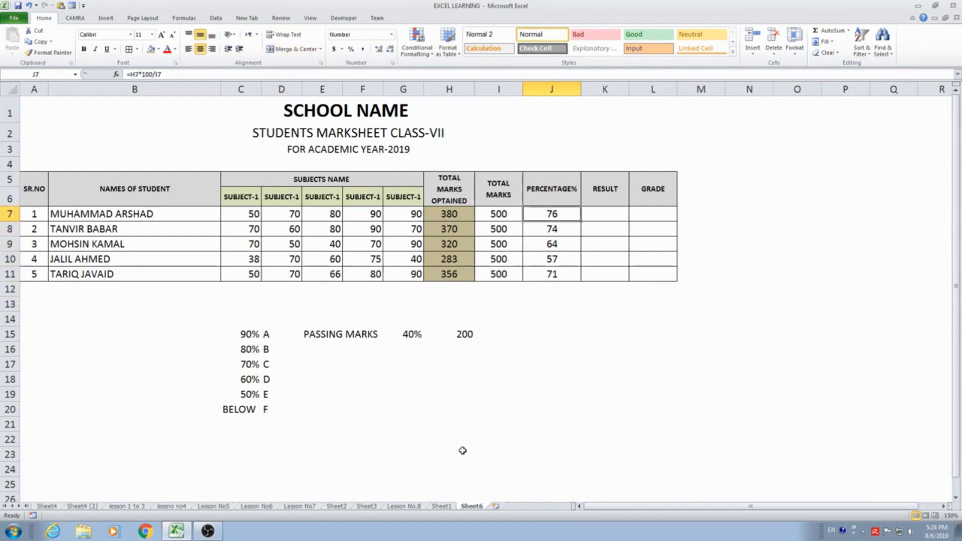
key(Left)
key(Left)
key(Left)
key(Left)
key(Left)
key(Left)
key(Left)
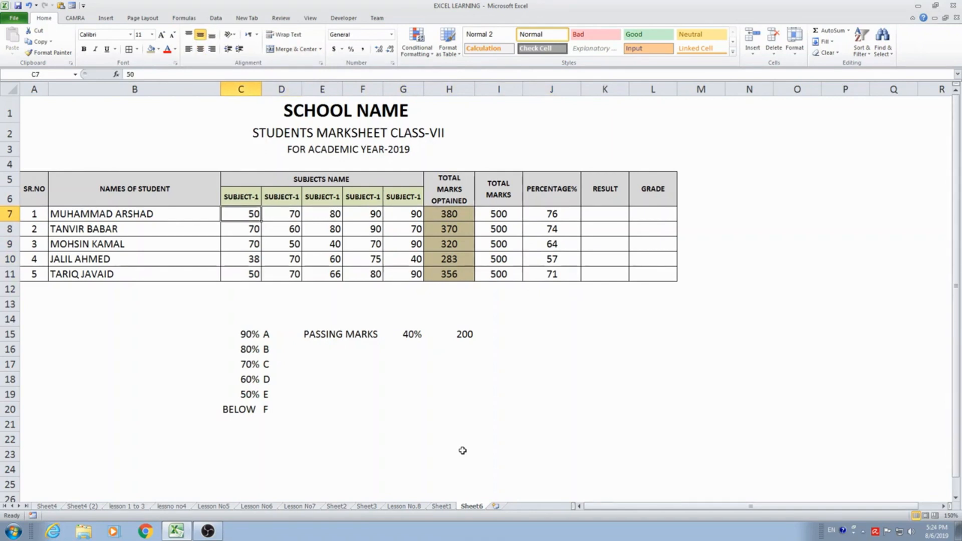
Step: Start revising the first student's row 7 marks, trying 80 and 90 values and setting C7 to 95
text(80)
key(Right)
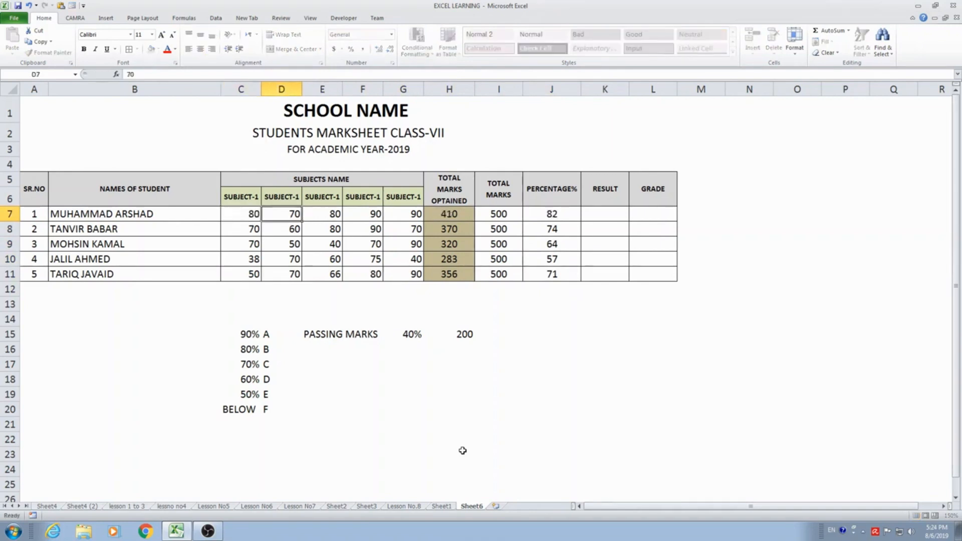
text(90)
key(Return)
key(Up)
key(Right)
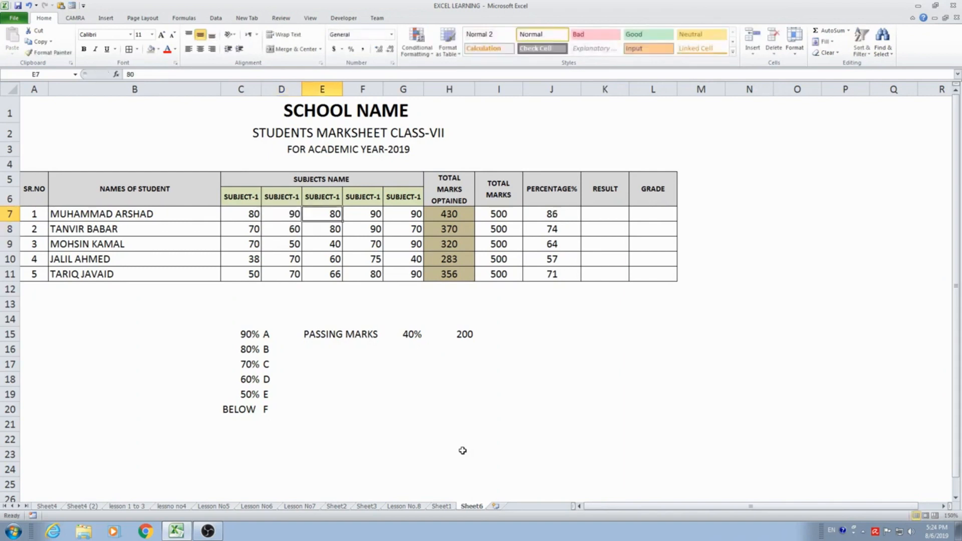
text(90)
key(Return)
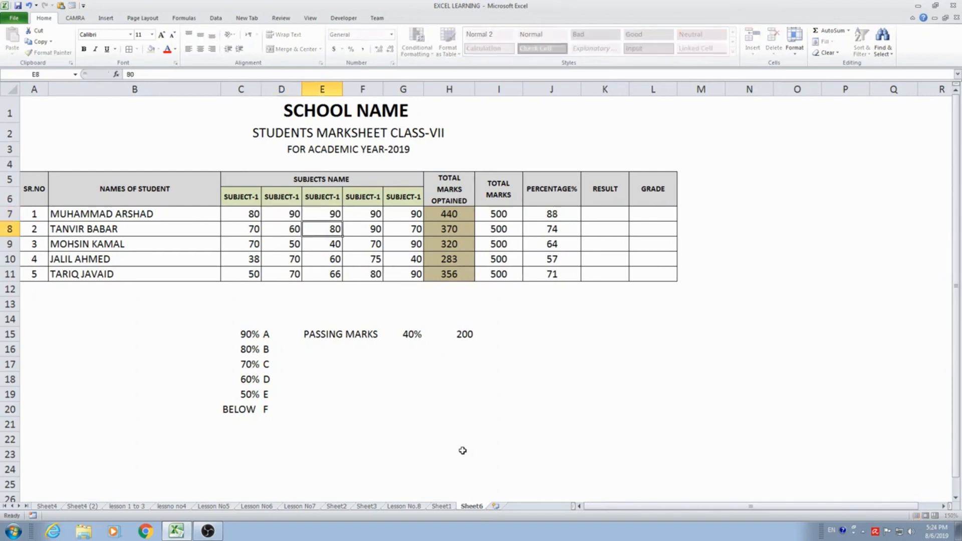
key(Up)
key(Left)
key(Left)
text(90)
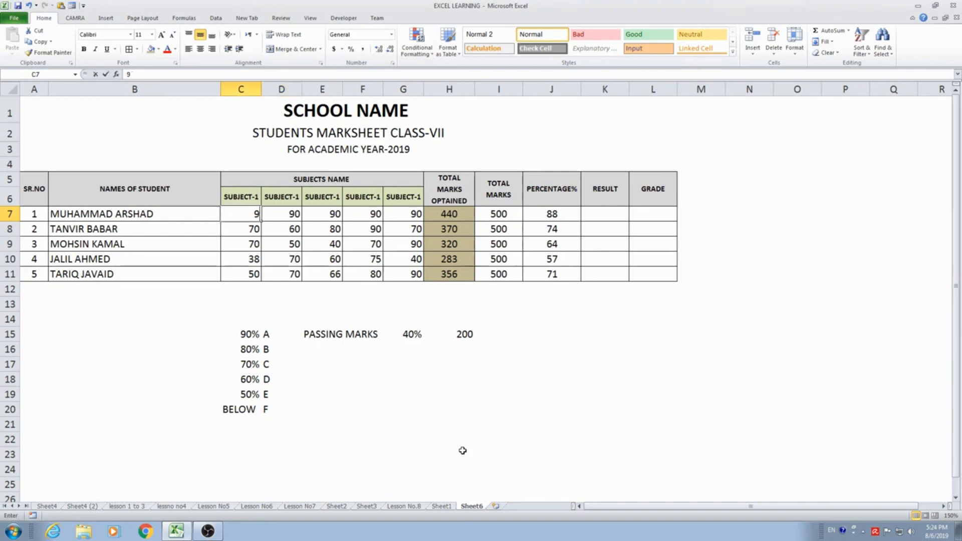
key(Return)
key(Up)
text(95)
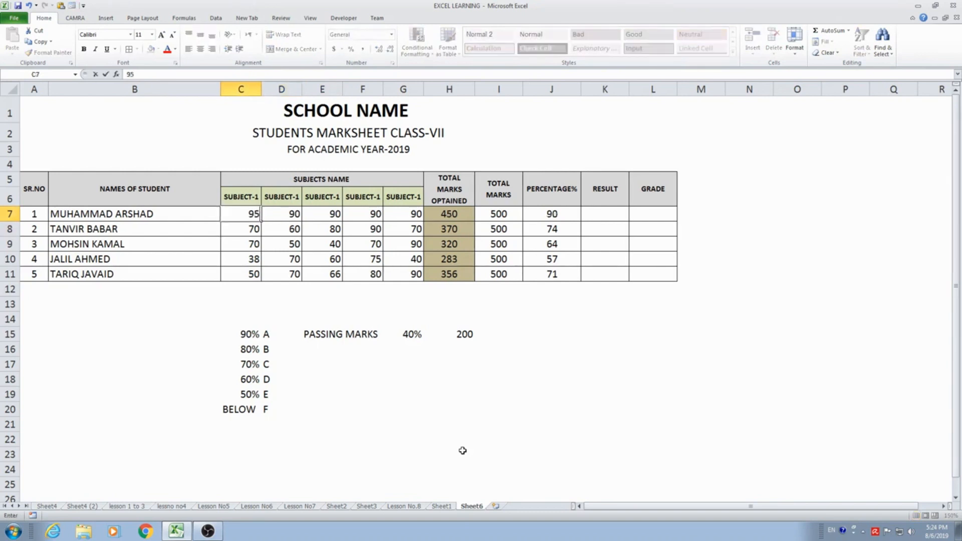
key(Return)
Step: Set the rest of row 7 to D7 80, E7 95, F7 85, G7 95, making the total 450
key(Right)
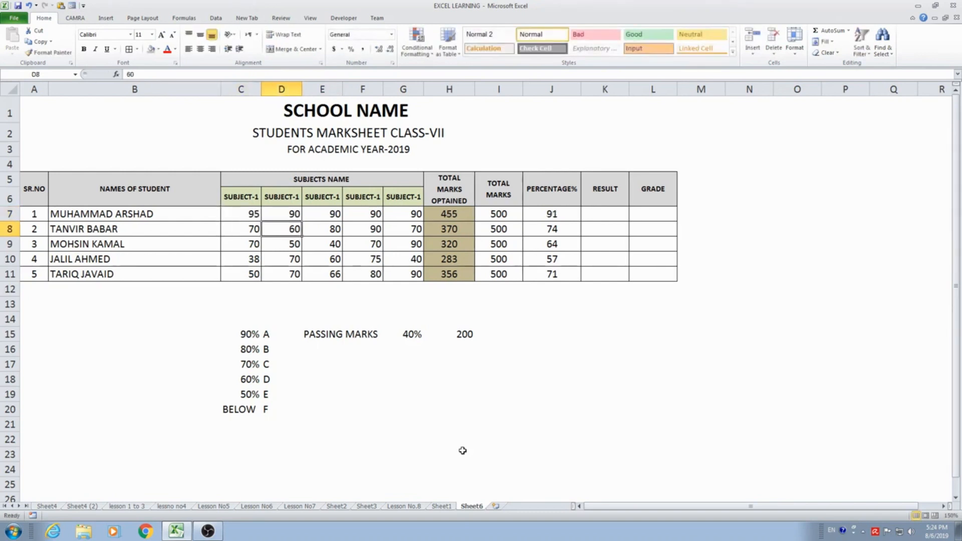
key(Up)
text(80)
key(Right)
text(95)
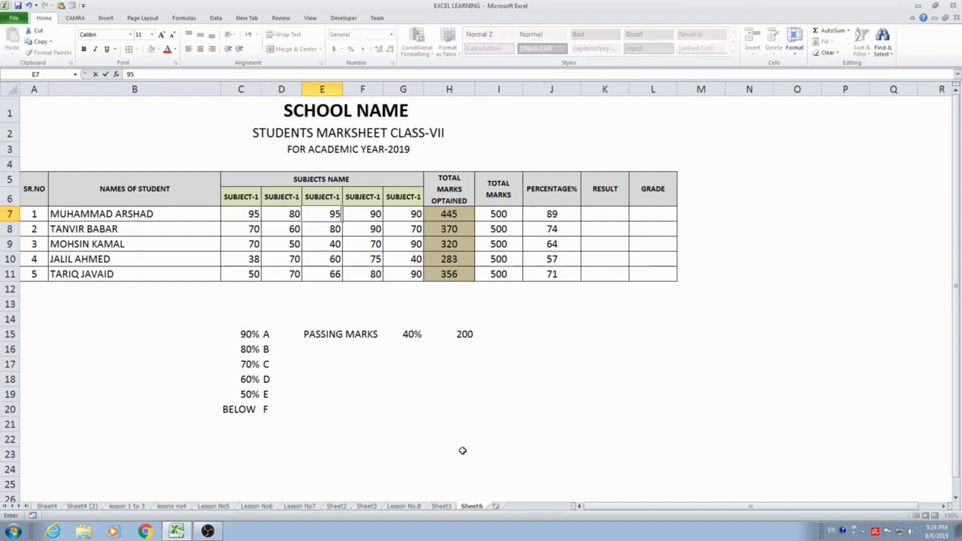
key(Return)
key(Up)
key(Right)
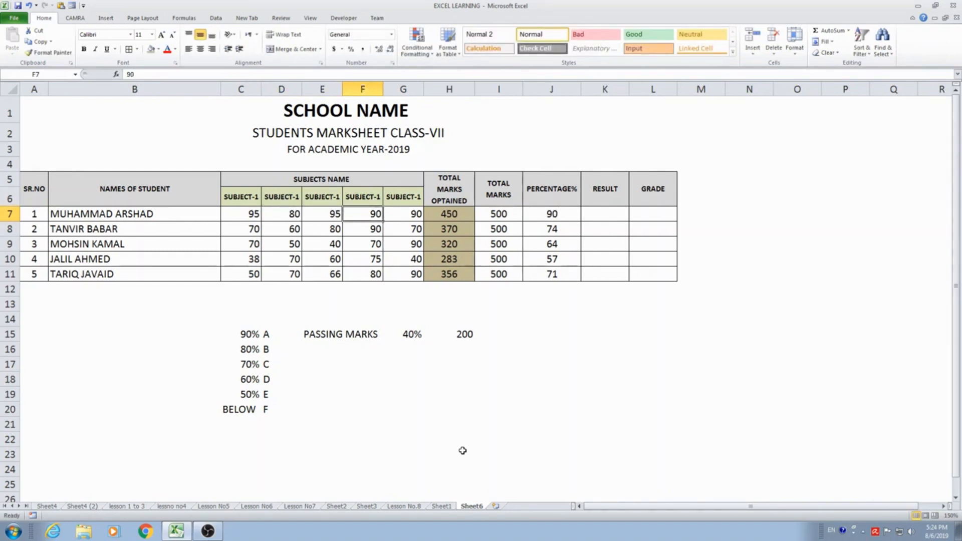
text(80)
key(Right)
text(95)
key(Return)
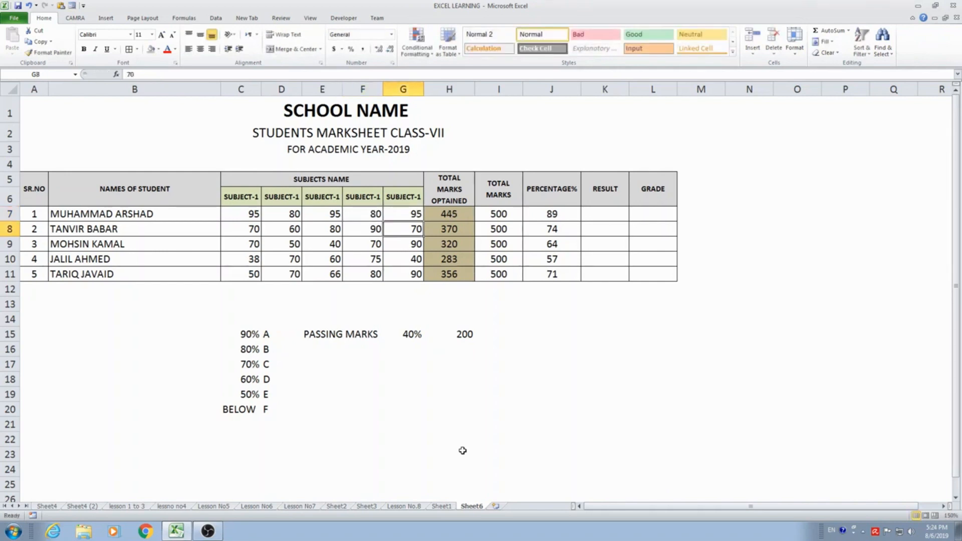
key(Up)
key(Left)
text(85)
key(Return)
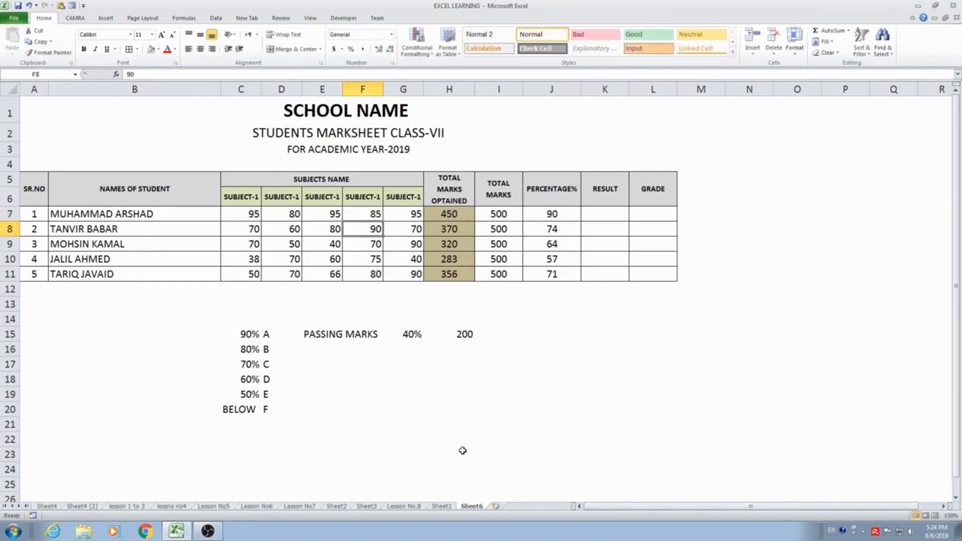
Step: Enter 80, 70, 90 and 80 as the third student's first four marks in row 9
key(Down)
key(Left)
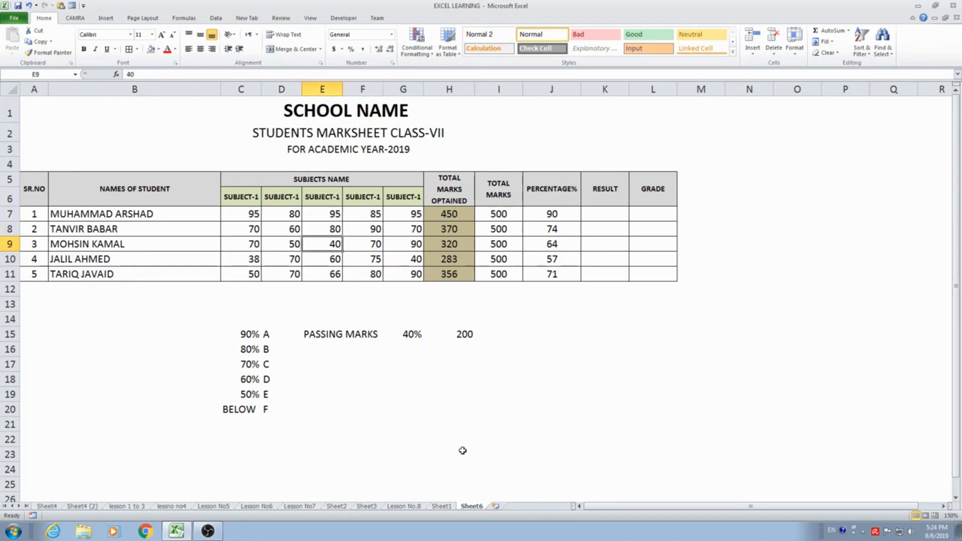
key(Left)
key(Left)
text(8)
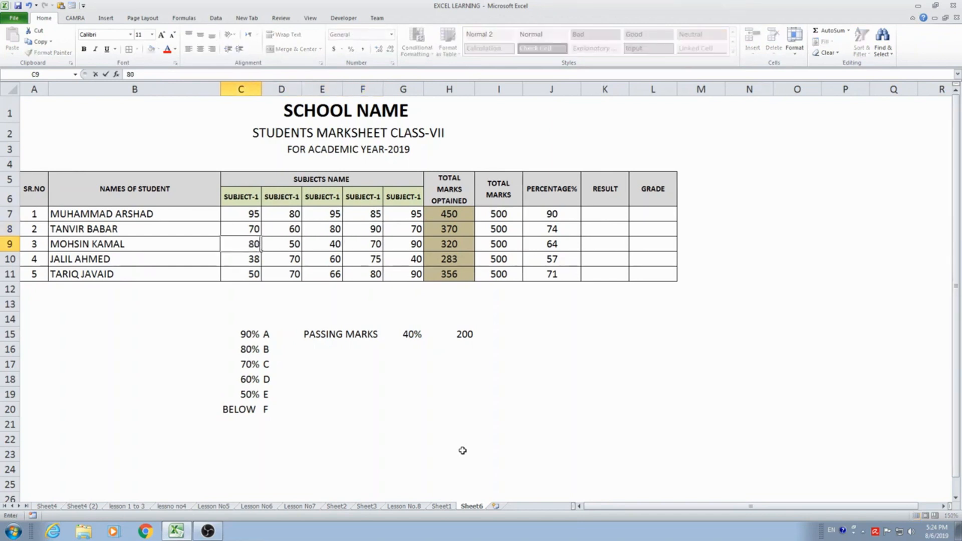
key(Right)
text(70)
key(Right)
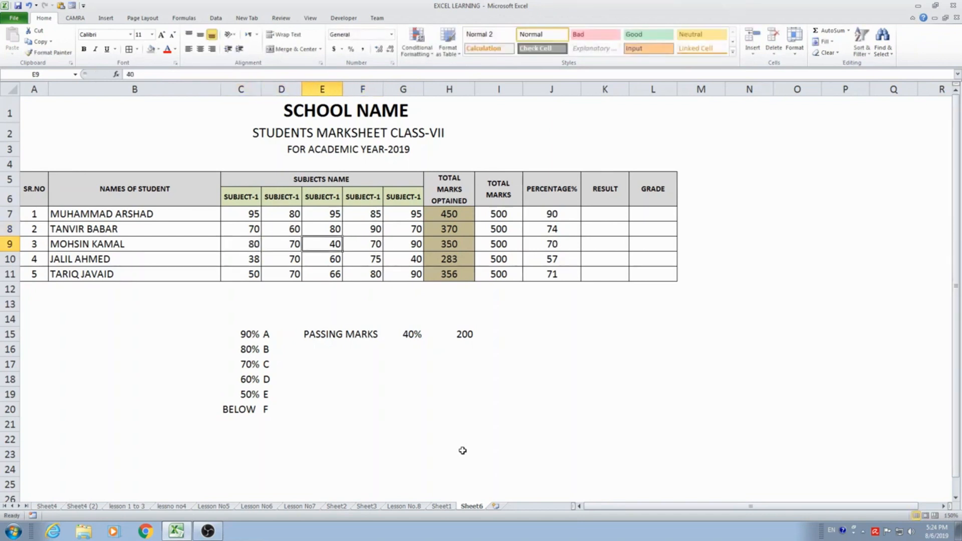
text(9)
key(Right)
text(80)
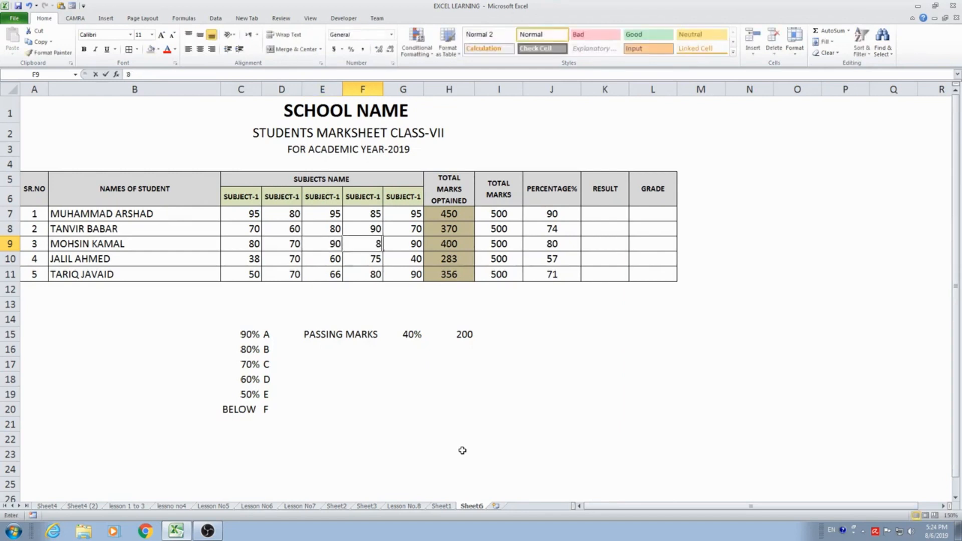
key(Return)
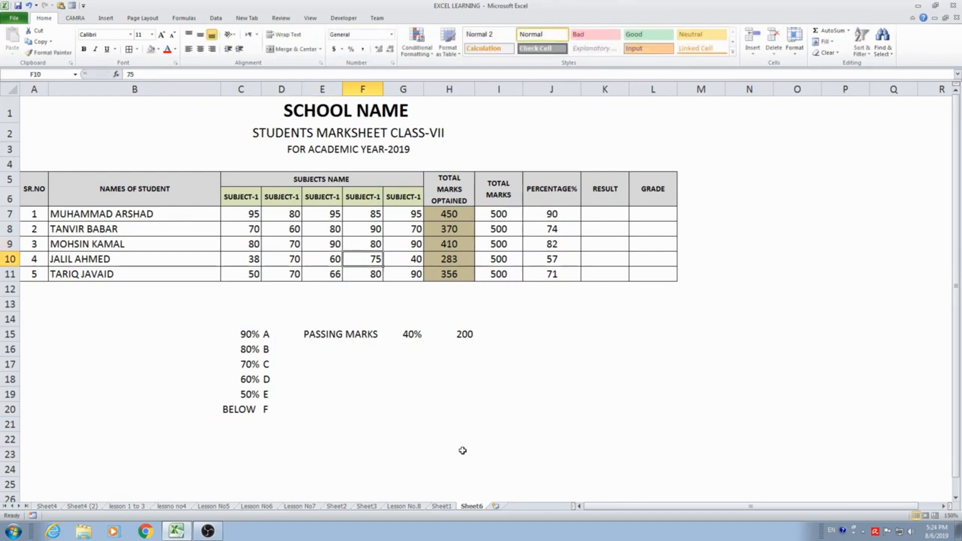
key(Right)
key(Right)
key(Right)
key(Right)
key(Right)
key(Left)
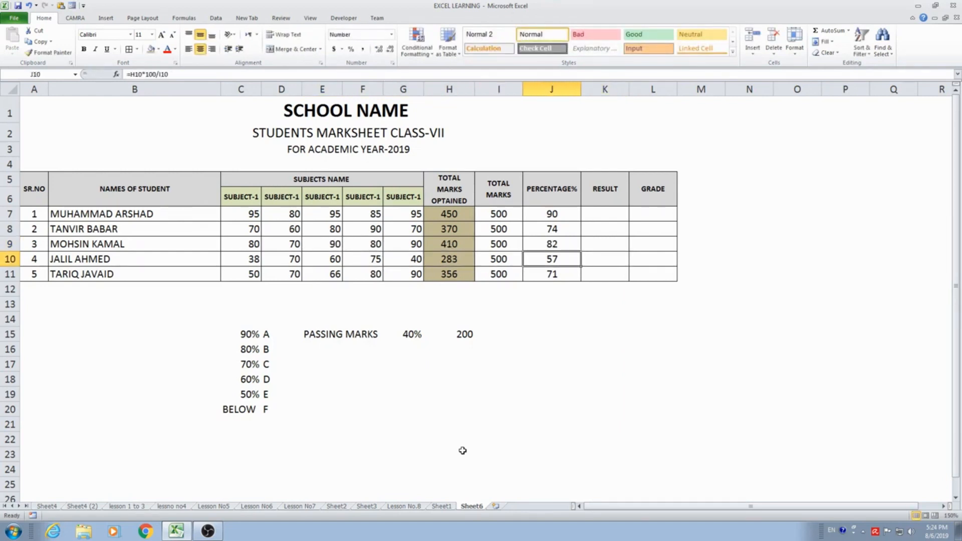
Step: Review the row 9 and row 10 totals before editing the last student's marks in row 11
key(Left)
key(Left)
key(Left)
key(Left)
key(Left)
key(Left)
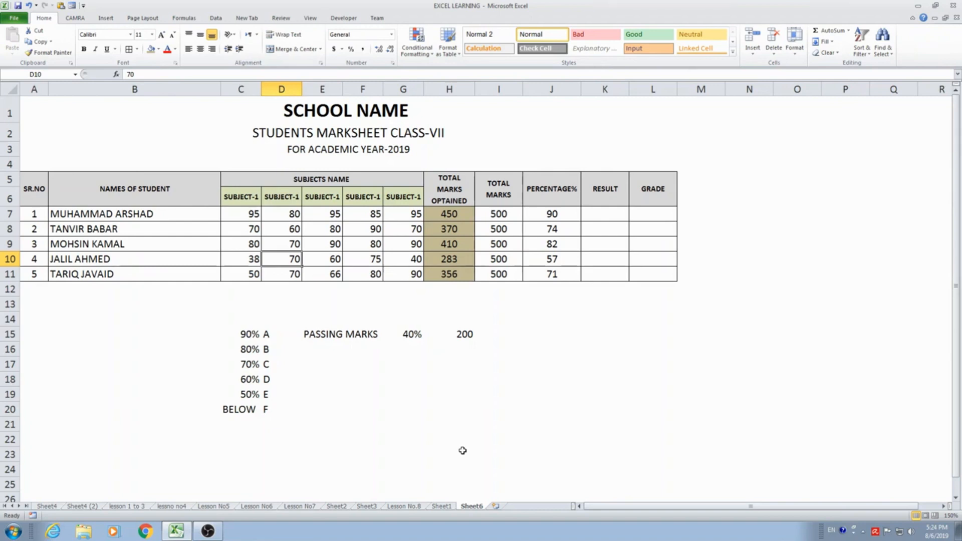
key(Right)
key(Right)
key(Right)
key(Right)
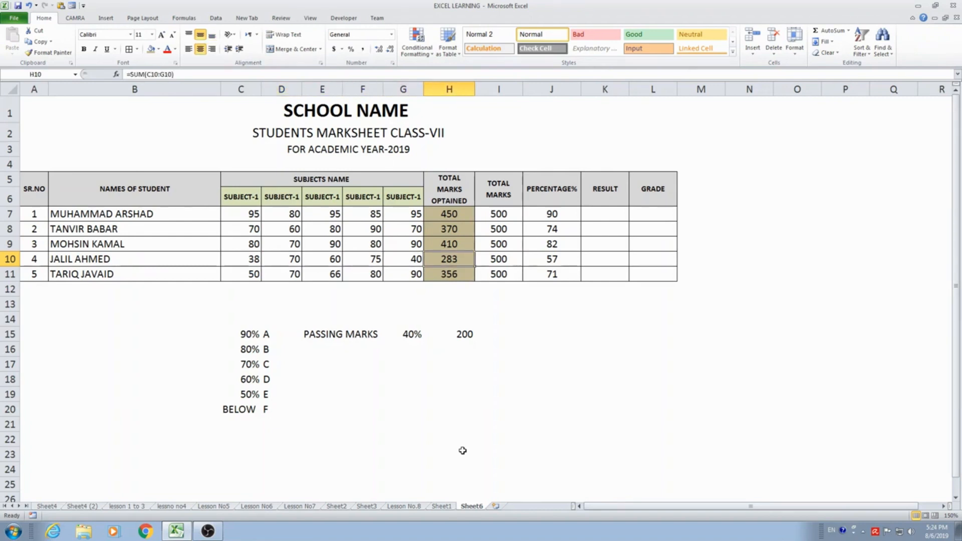
key(Up)
key(Up)
key(Up)
key(Down)
key(Down)
key(Down)
key(Down)
key(Left)
key(Left)
key(Left)
key(Left)
key(Left)
key(Left)
key(Left)
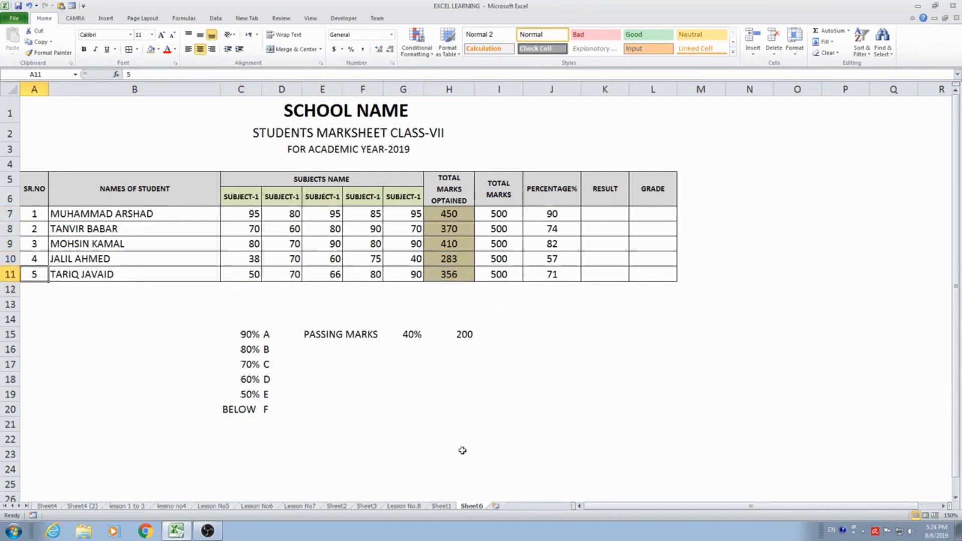
key(Right)
key(Right)
key(Right)
key(Right)
key(Right)
key(Right)
key(Right)
key(Right)
key(Right)
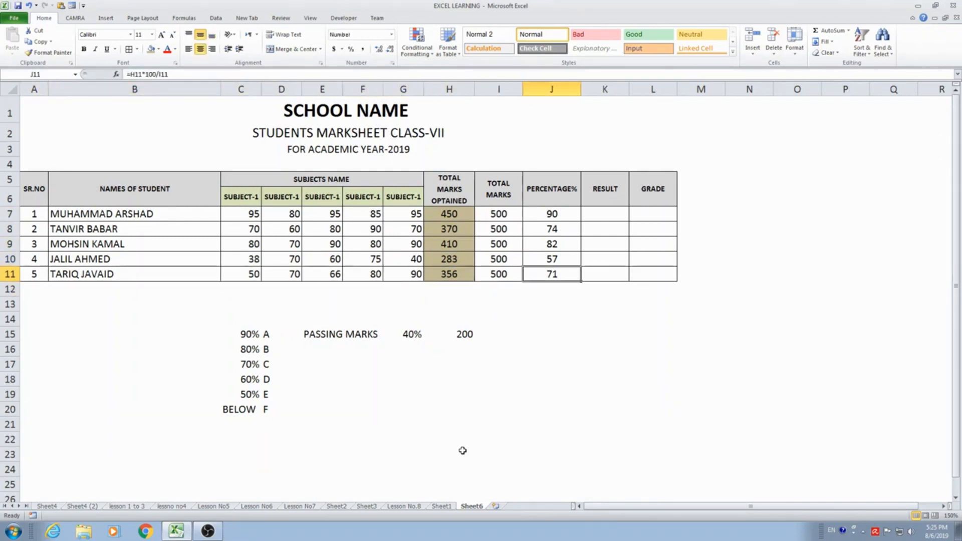
key(Left)
key(Left)
key(Left)
key(Left)
key(Left)
key(Left)
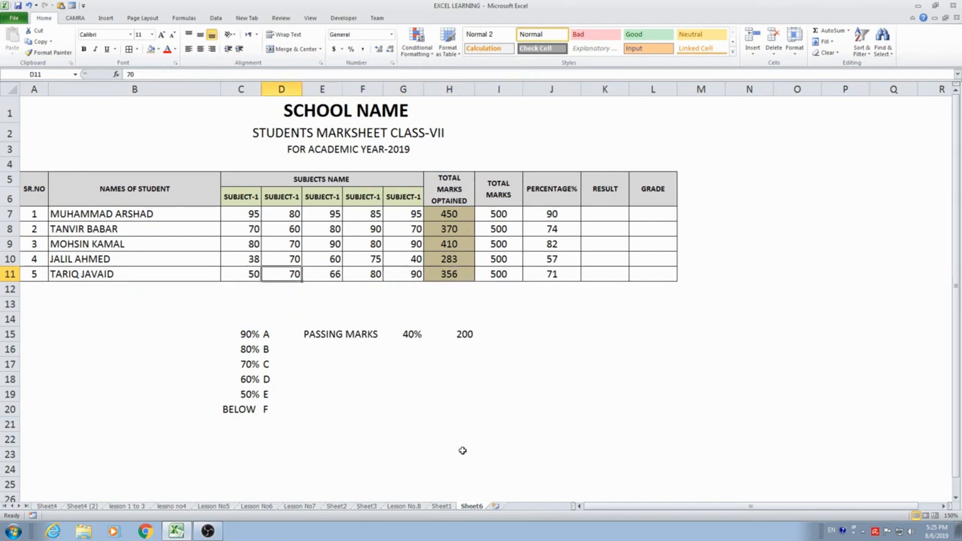
key(Left)
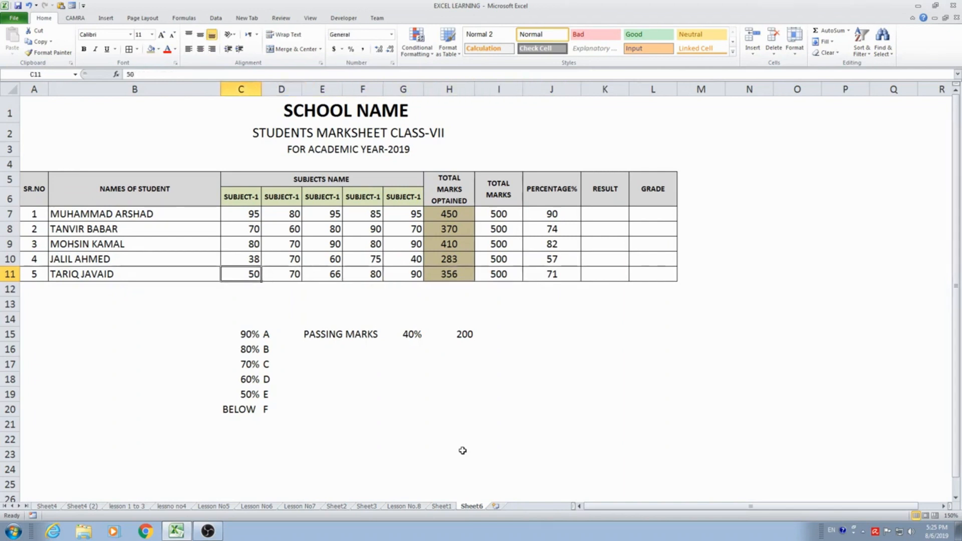
key(Right)
Step: Enter 45, 40, 36 and 40 as the last student's marks in D11:G11
text(45)
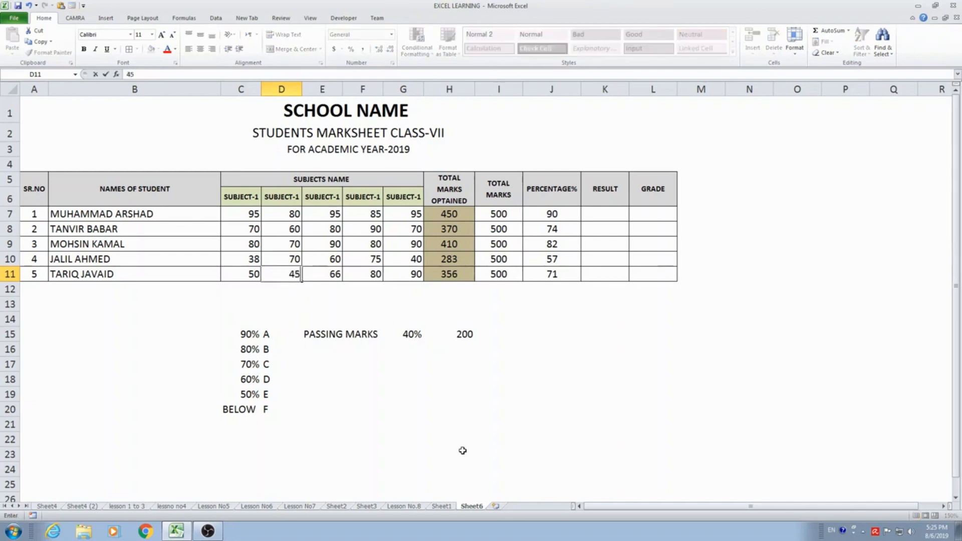
key(Tab)
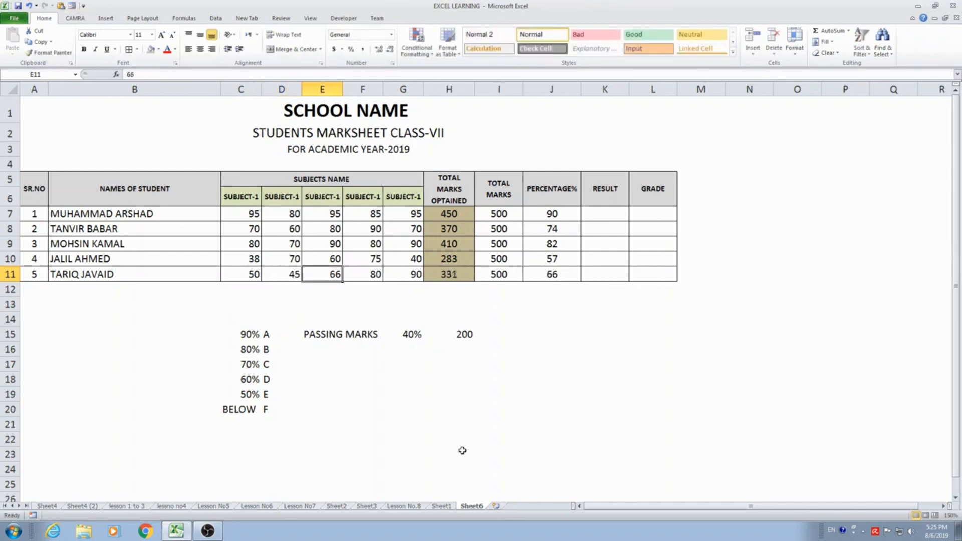
text(40)
key(Tab)
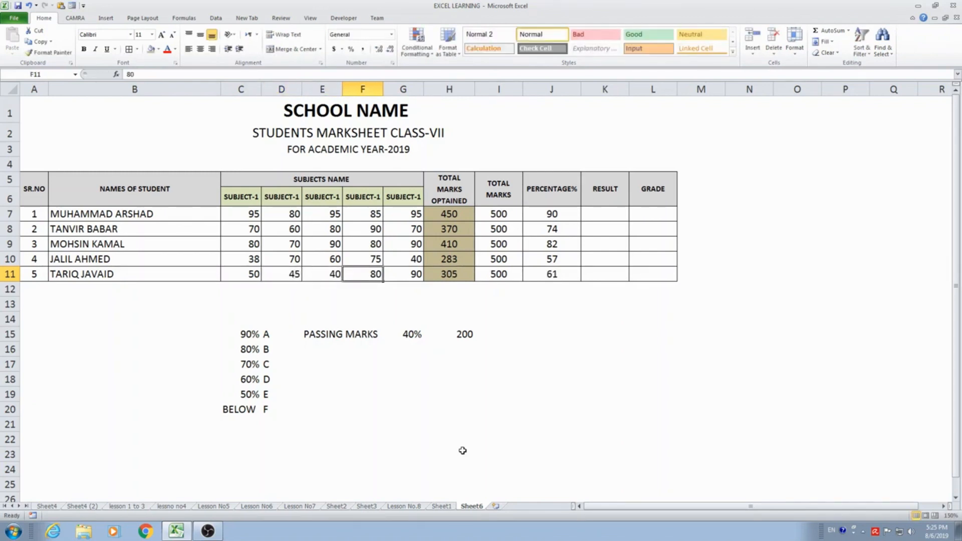
text(36)
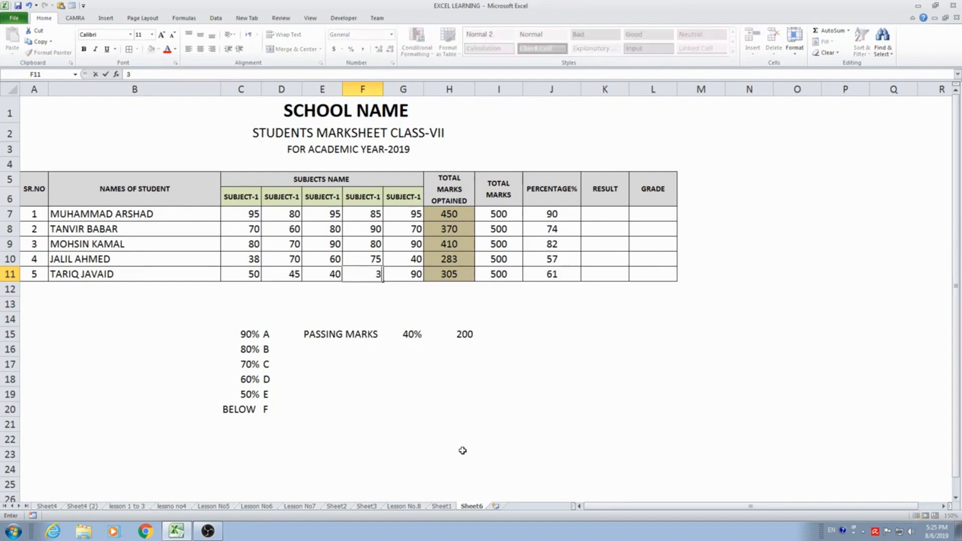
key(Return)
key(Up)
key(Tab)
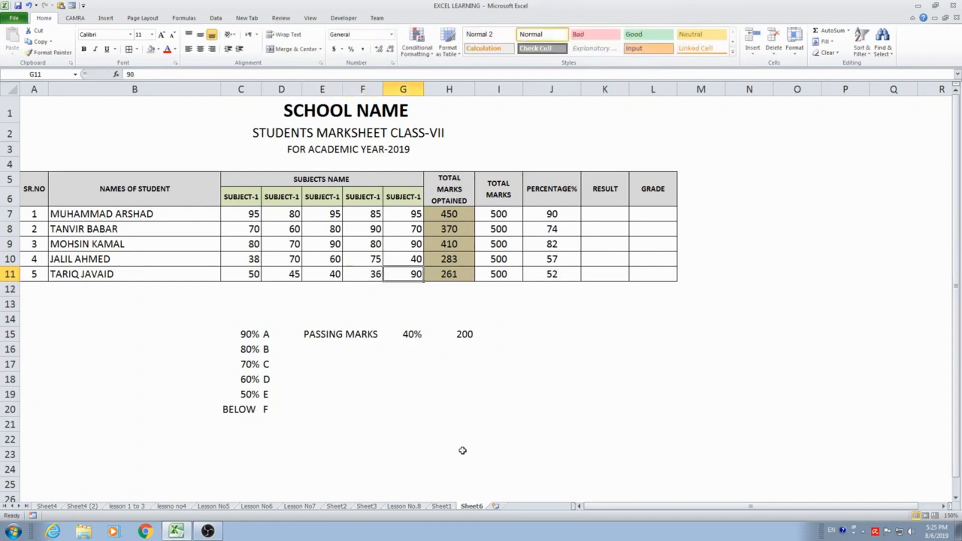
text(40)
key(Return)
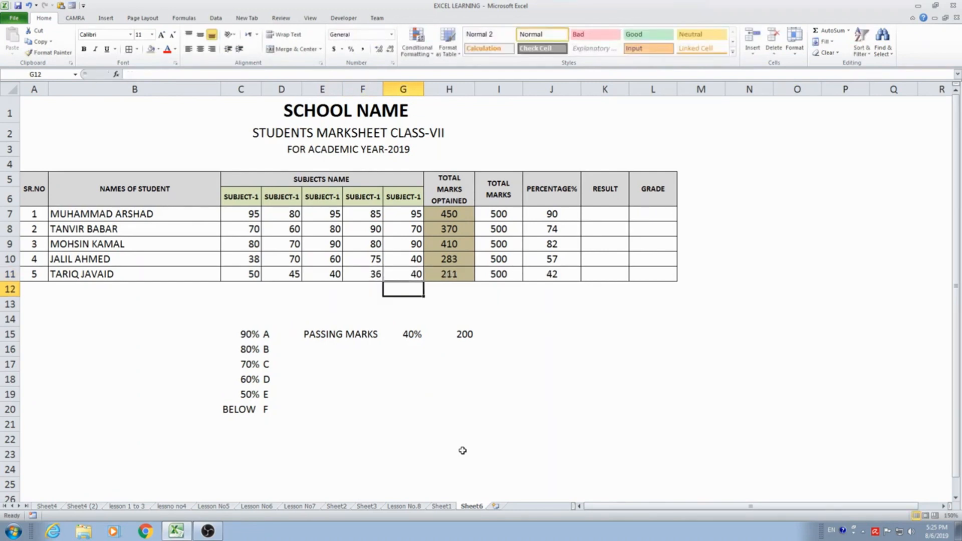
Step: Set C11 and D11 to 40, so row 11 reads 40, 40, 40, 36, 40
key(Up)
key(Left)
key(Left)
key(Left)
key(Left)
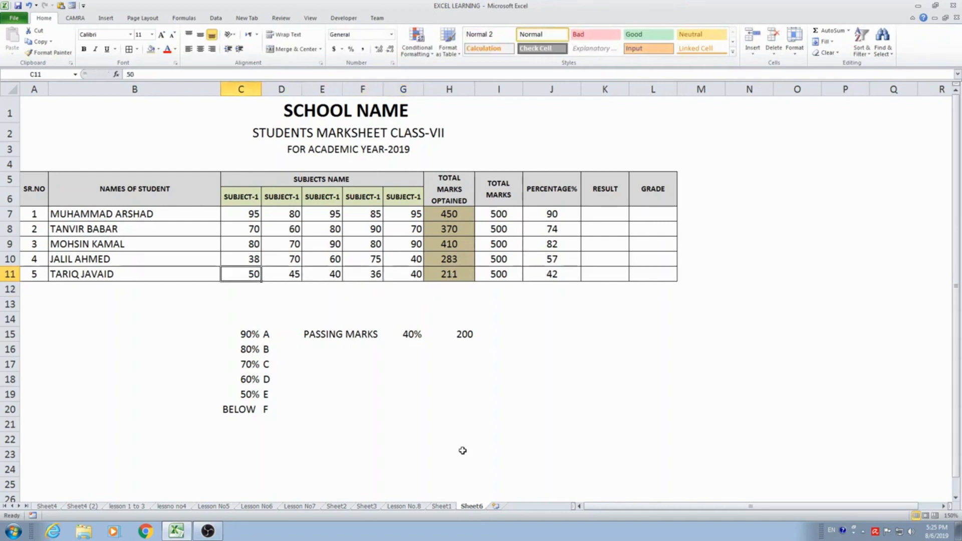
text(40)
key(Tab)
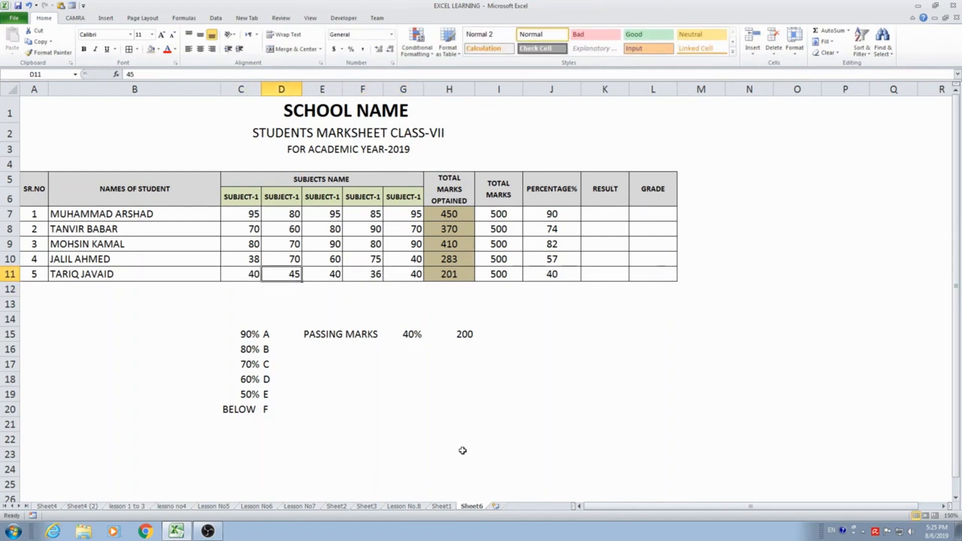
text(40)
key(Tab)
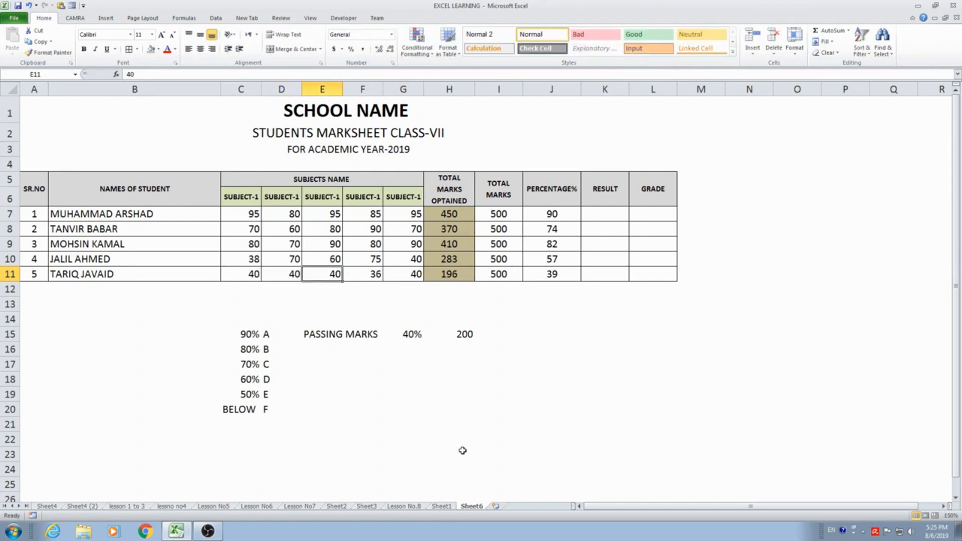
Step: Check the updated percentages, now 39% for row 11, and move to the empty RESULT cell in row 7
key(Right)
key(Right)
key(Right)
key(Right)
key(Right)
key(Right)
key(Left)
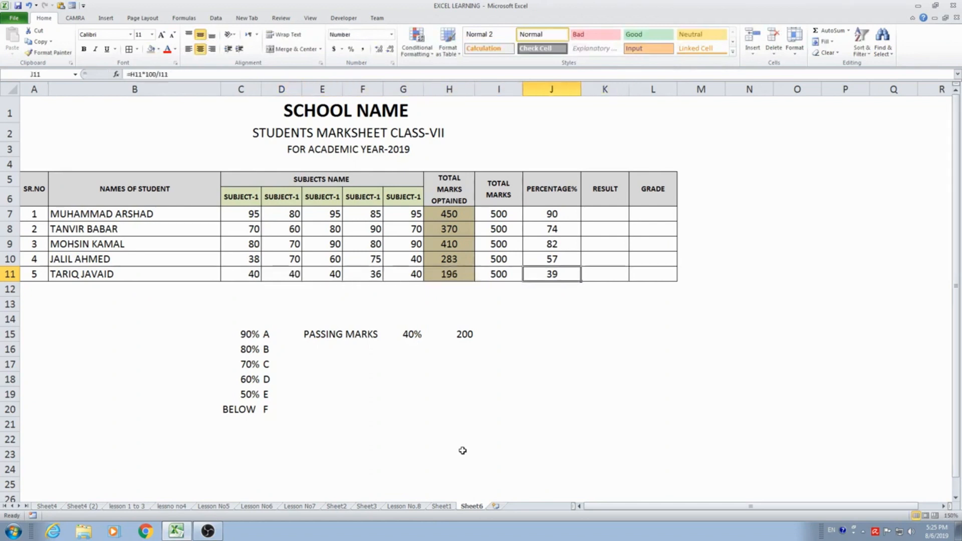
key(Up)
key(Up)
key(Up)
key(Up)
key(Down)
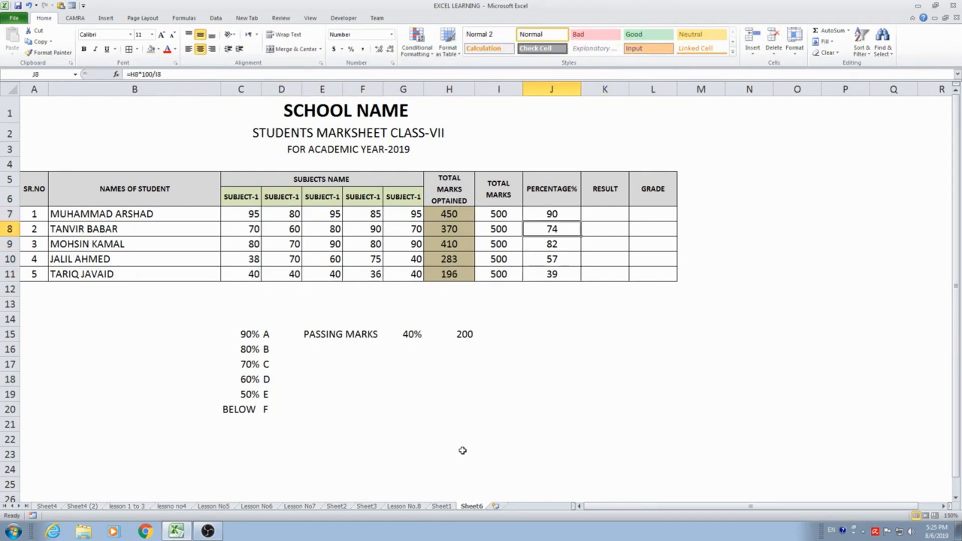
key(Down)
key(Up)
key(Up)
key(Up)
key(Right)
key(Right)
key(Down)
key(Left)
key(Left)
key(Right)
key(Right)
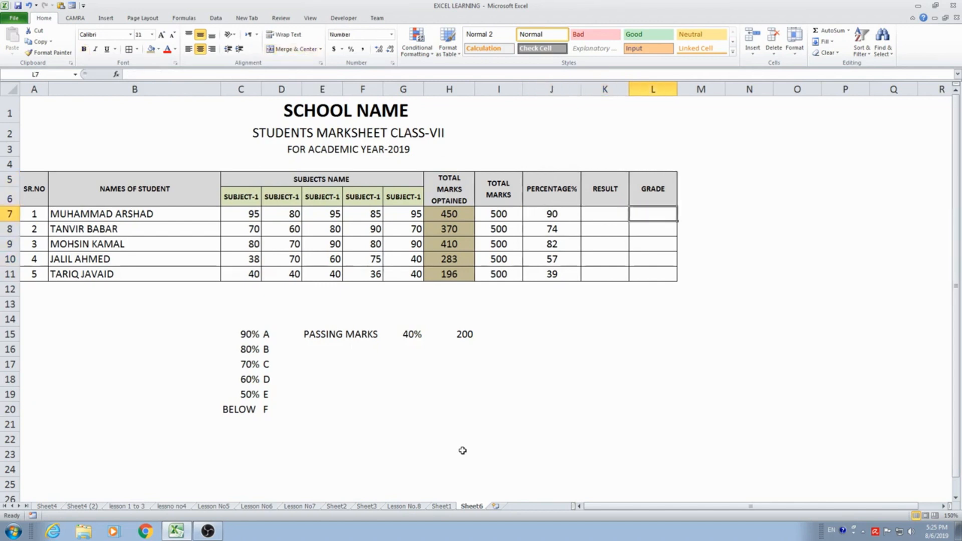
key(Left)
key(Left)
key(Left)
key(Left)
key(Left)
key(Left)
key(Left)
key(Left)
key(Left)
key(Left)
key(Left)
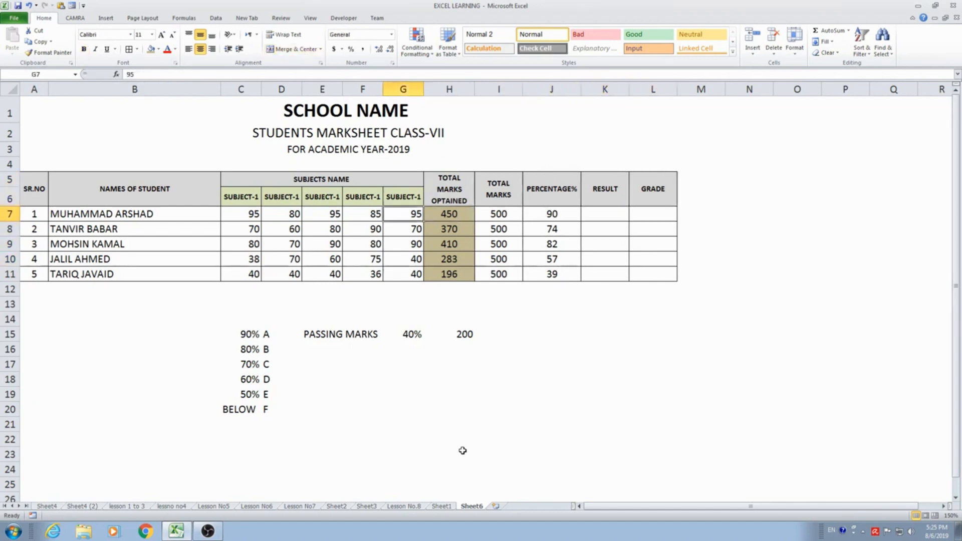
key(Right)
key(Right)
key(Right)
key(Right)
key(Right)
key(Right)
key(Right)
key(Right)
key(Right)
key(Right)
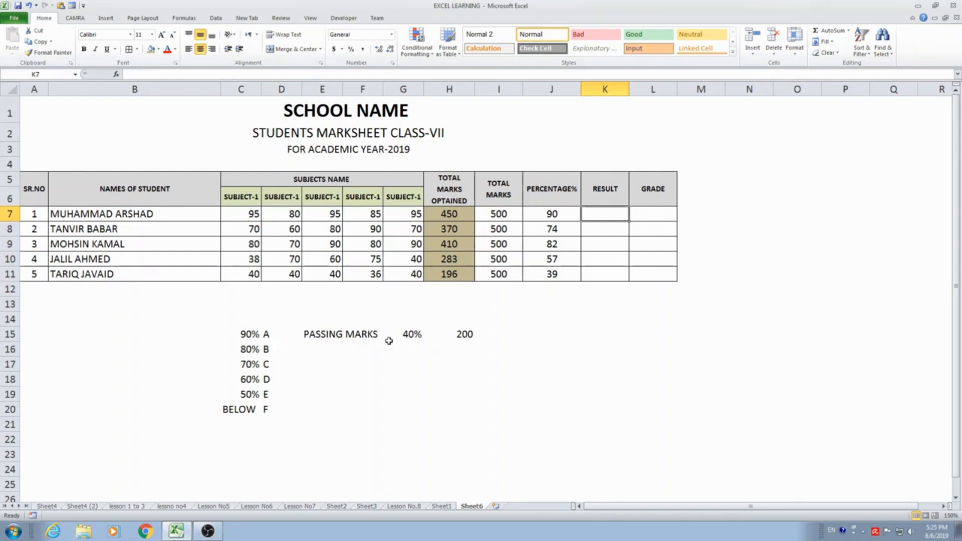
Step: Check the passing-marks value of 200, then return to the first student's RESULT cell K7
click(461, 338)
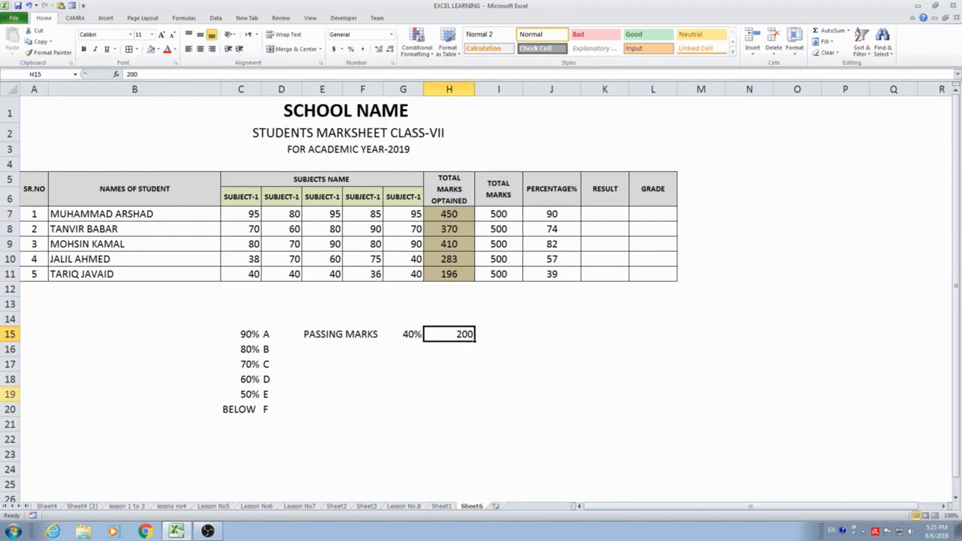
key(Right)
key(Up)
key(Up)
key(Up)
key(Up)
key(Up)
key(Up)
key(Up)
key(Up)
key(Right)
key(Right)
key(Right)
key(Left)
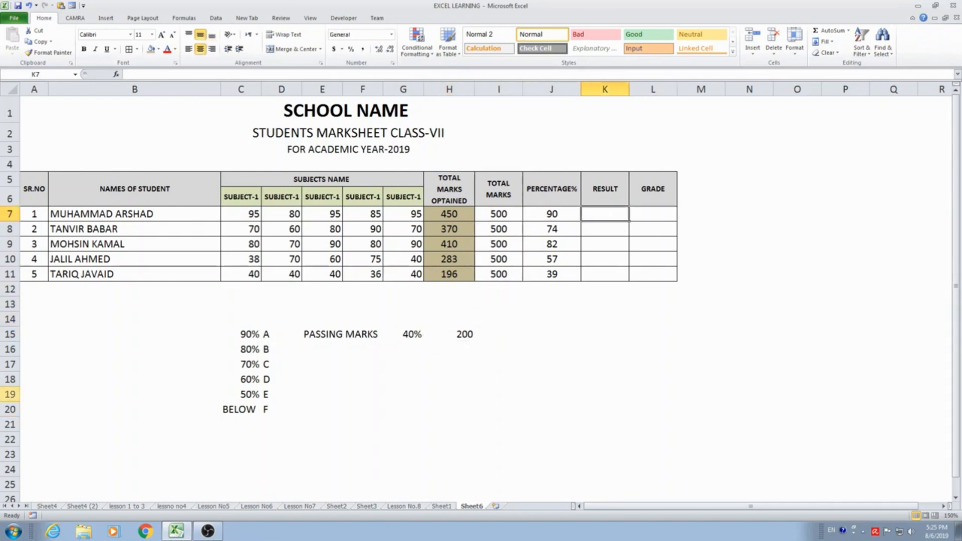
Step: Enter =IF(H7>=200,"PASS","FAIL") in K7 so the first student shows PASS
text(=)
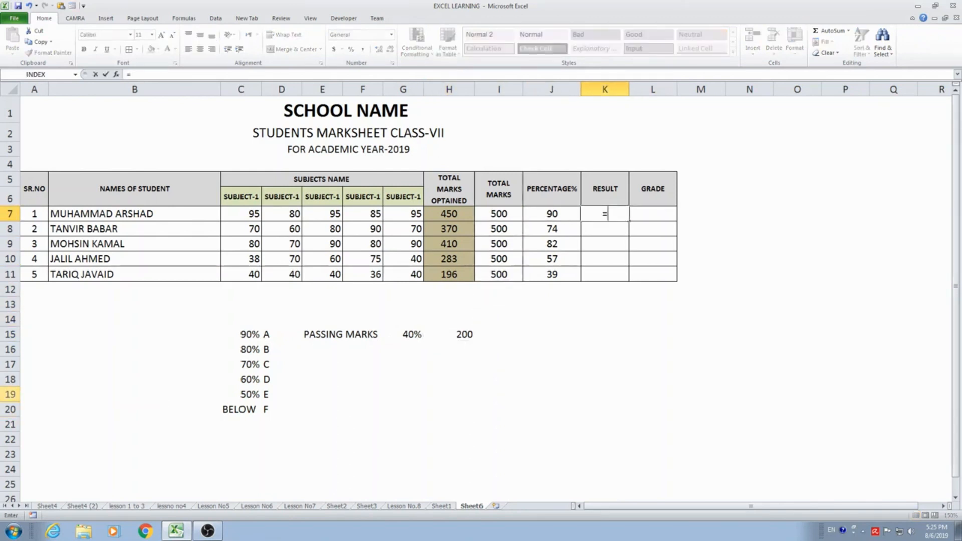
text(IF)
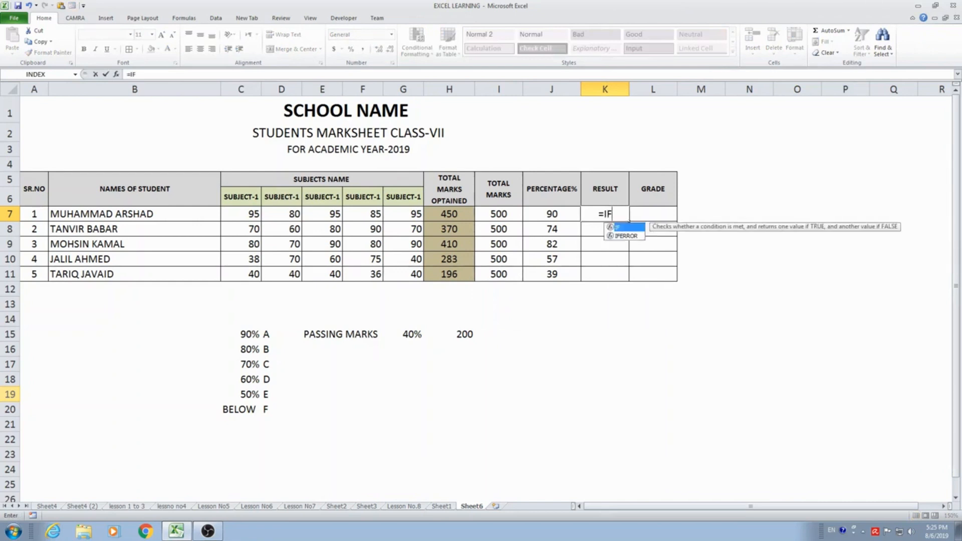
text(()
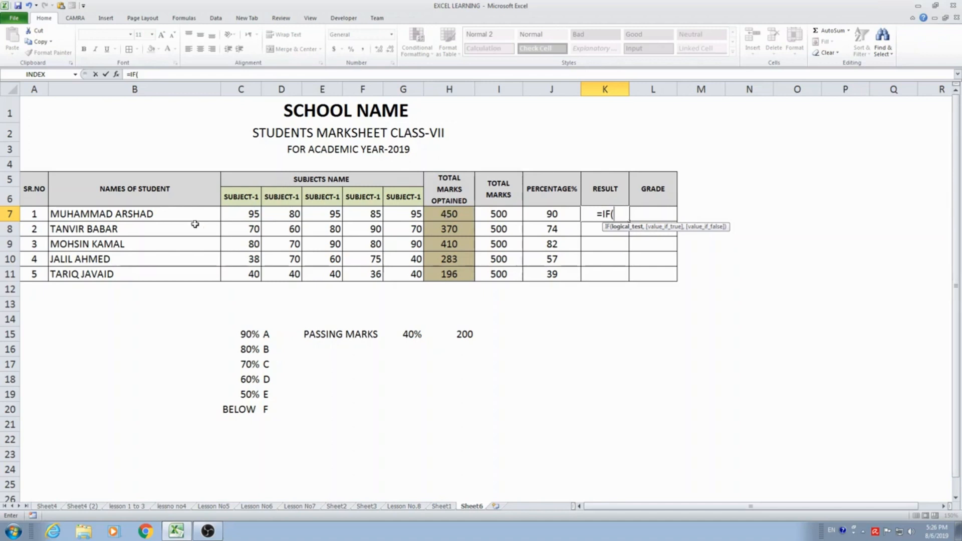
text(H)
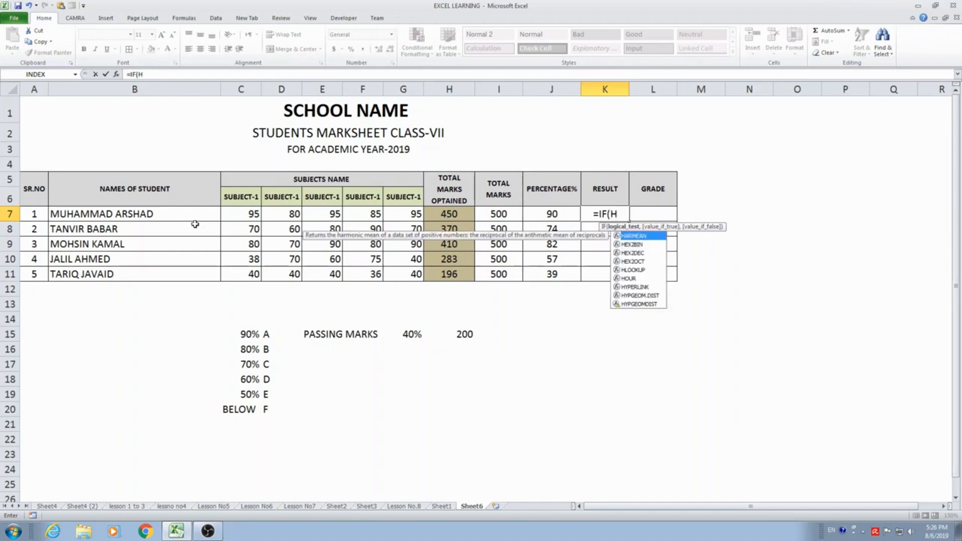
text(7)
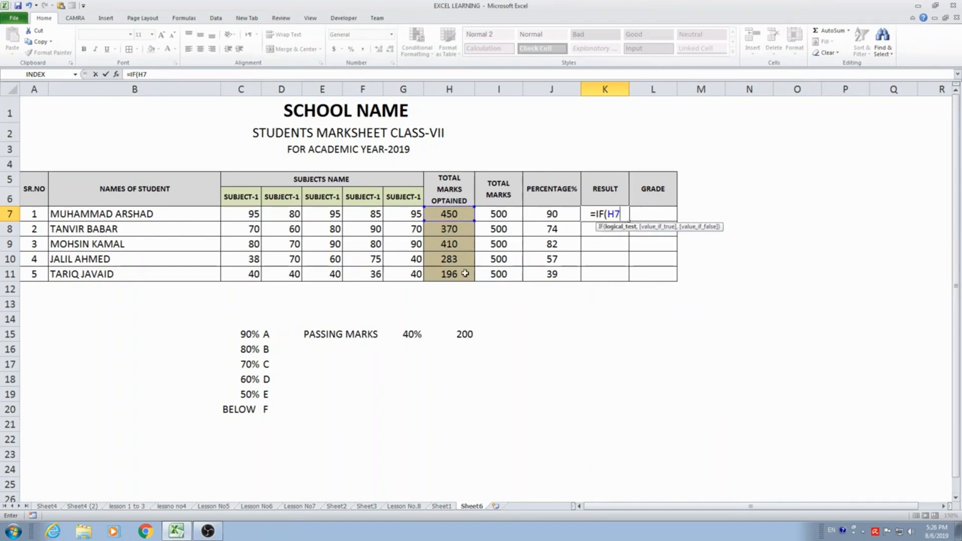
text(>)
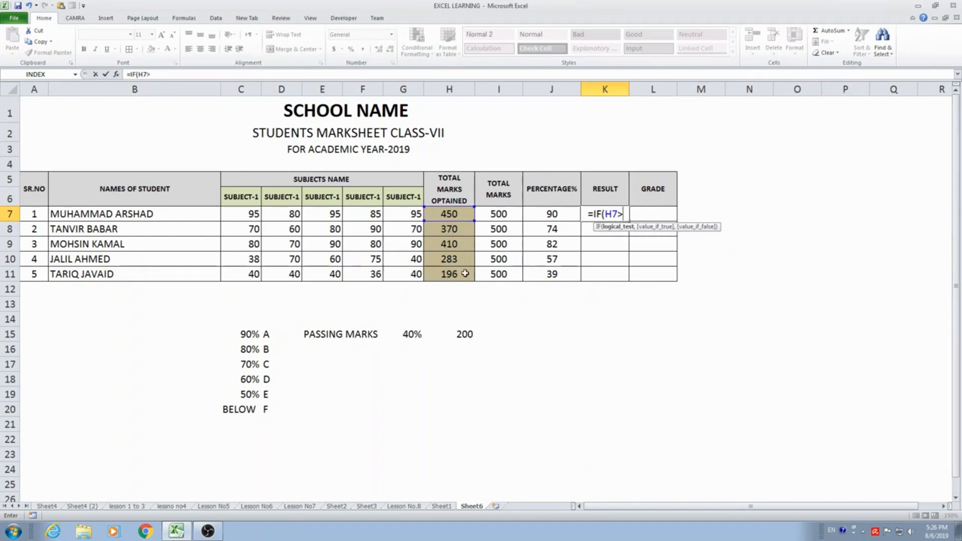
text(=)
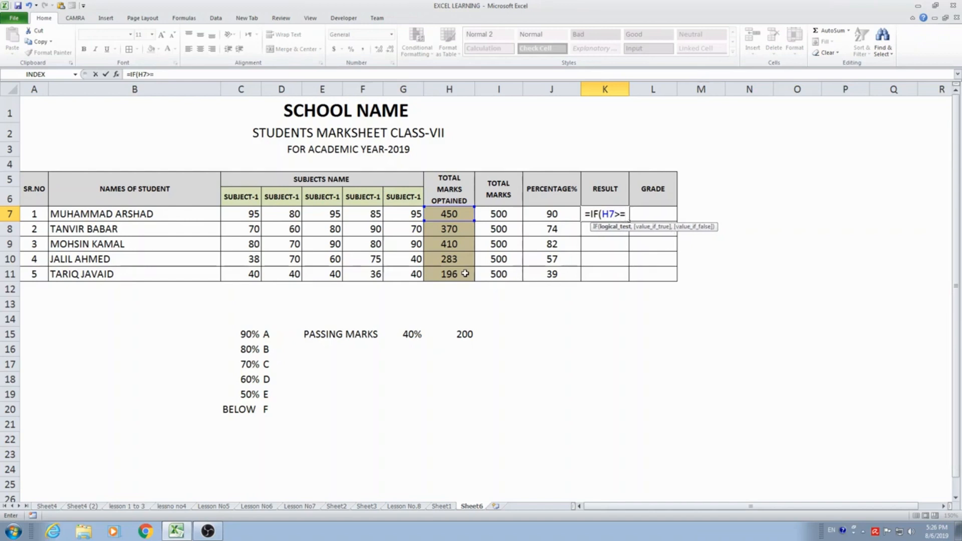
text(20)
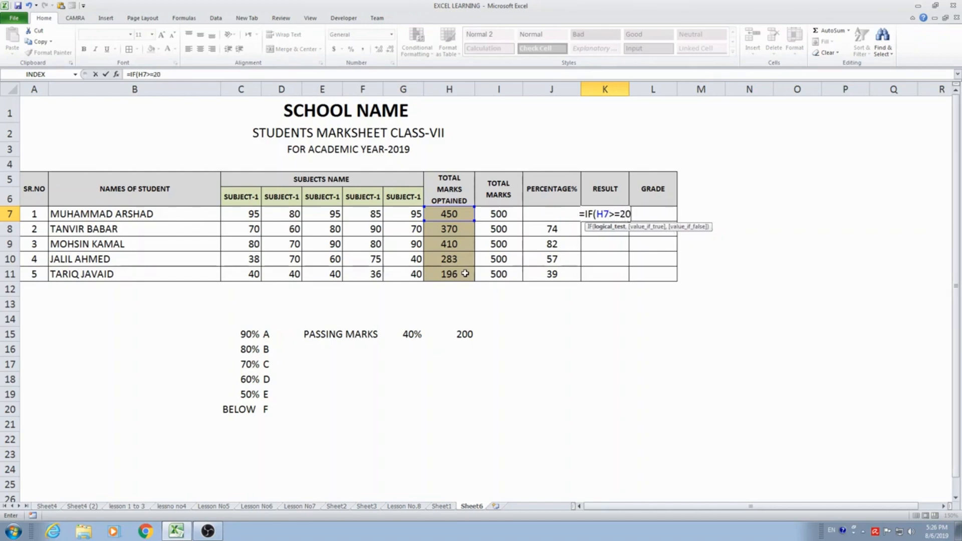
text(0)
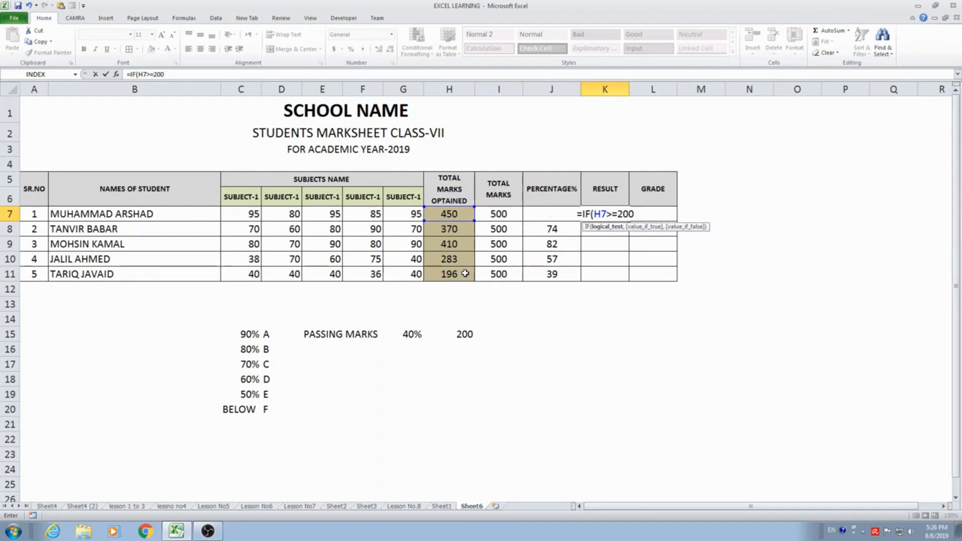
text(,)
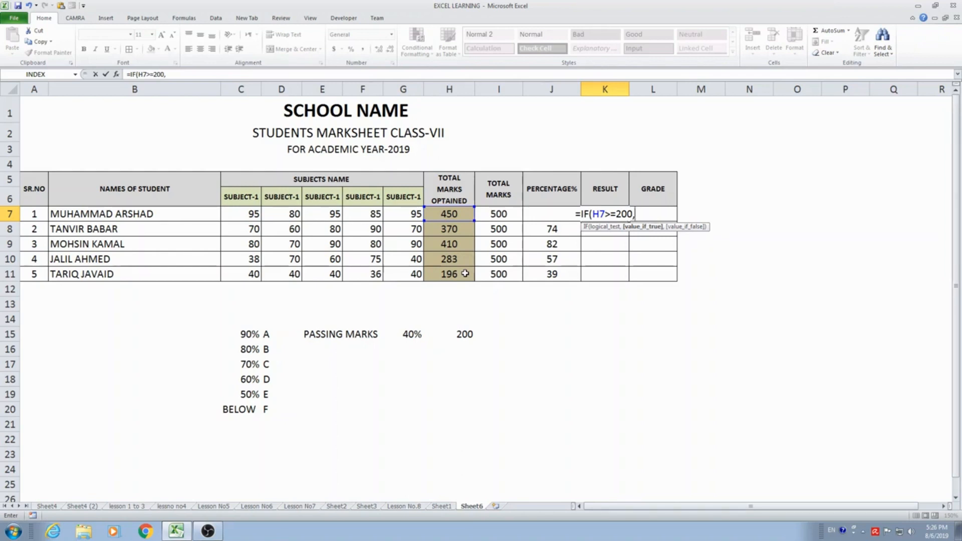
text(")
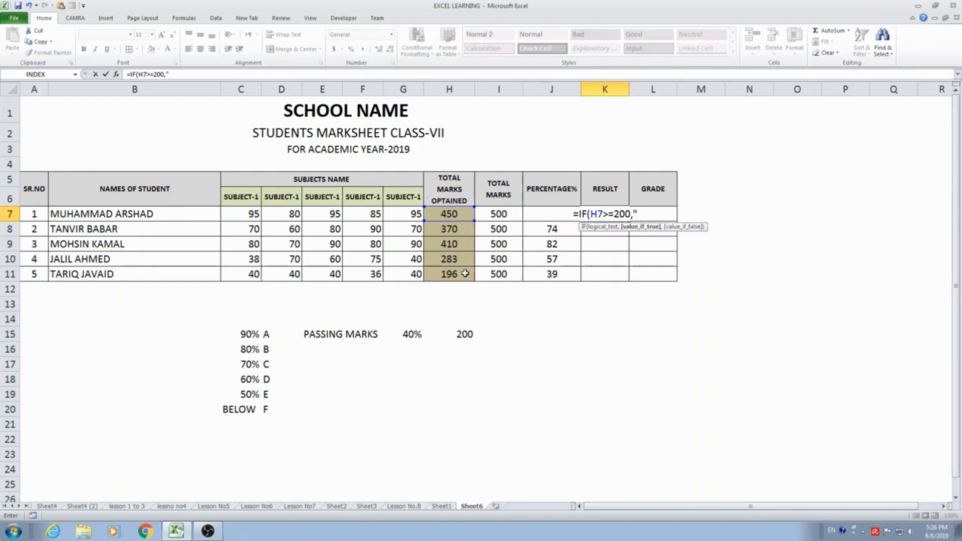
text(PASS)
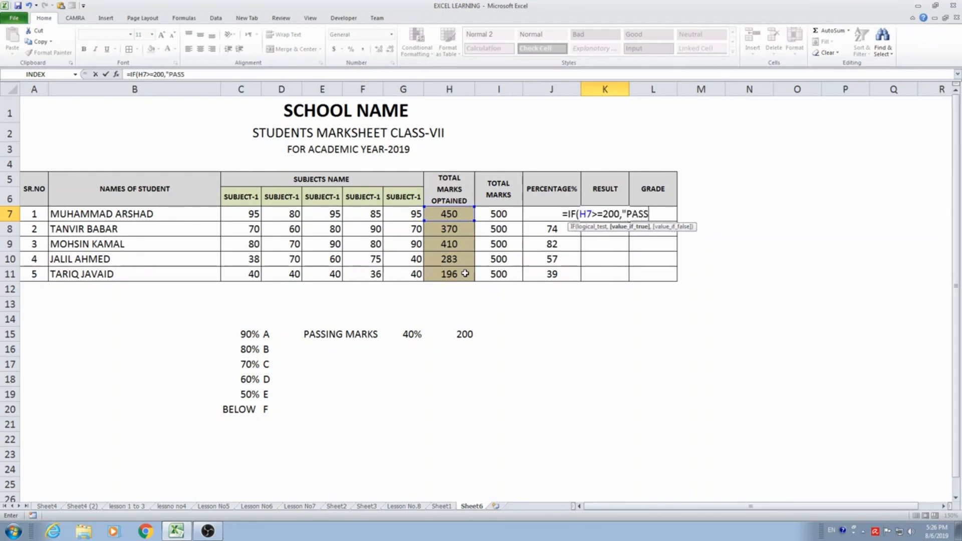
text(")
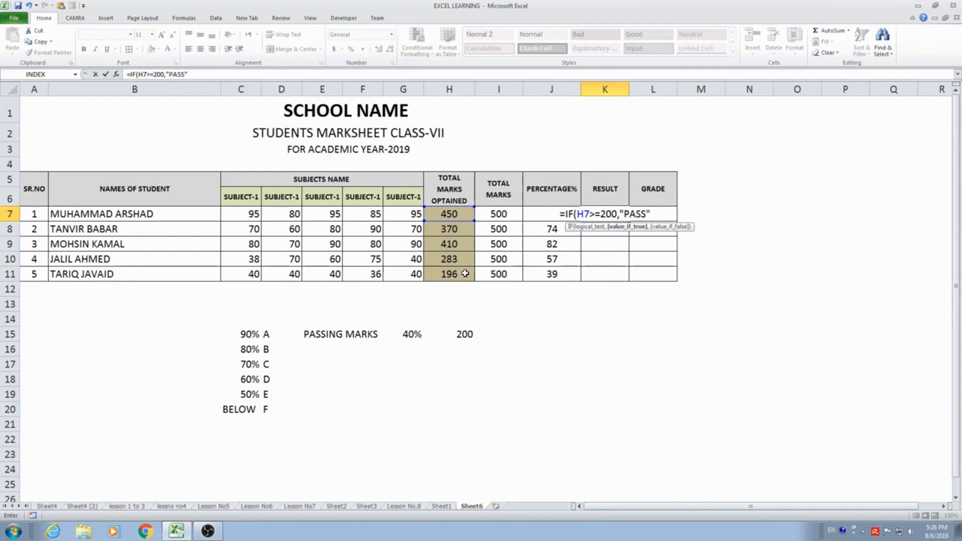
text(,)
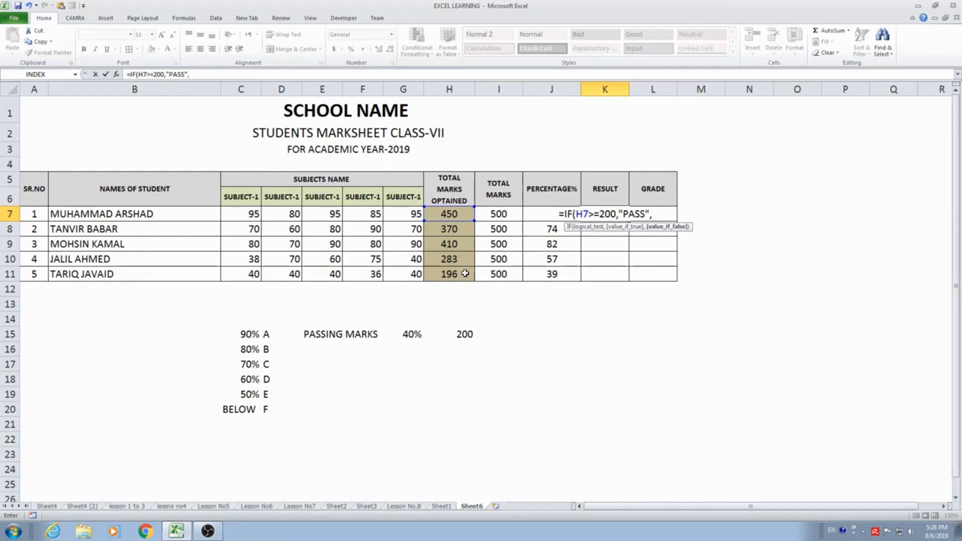
text(")
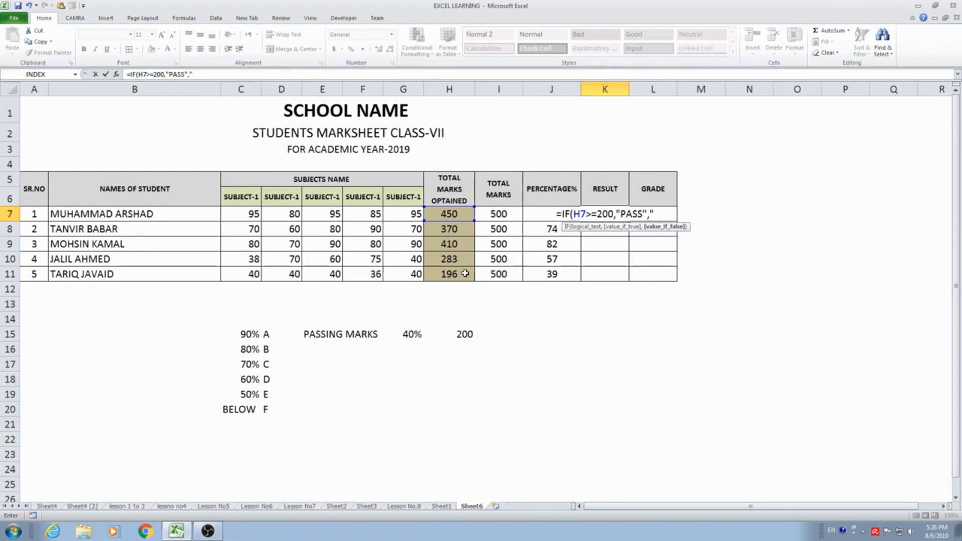
text(FAIL")
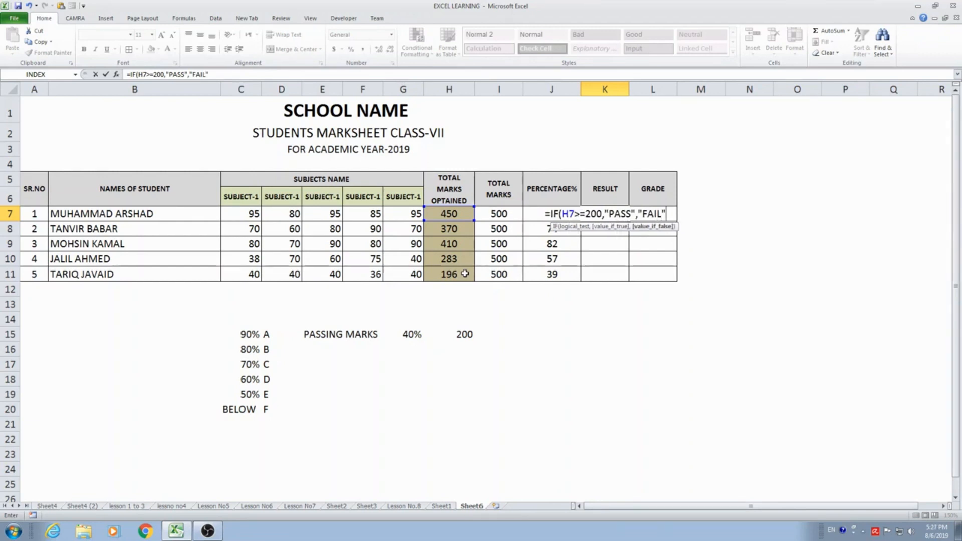
text())
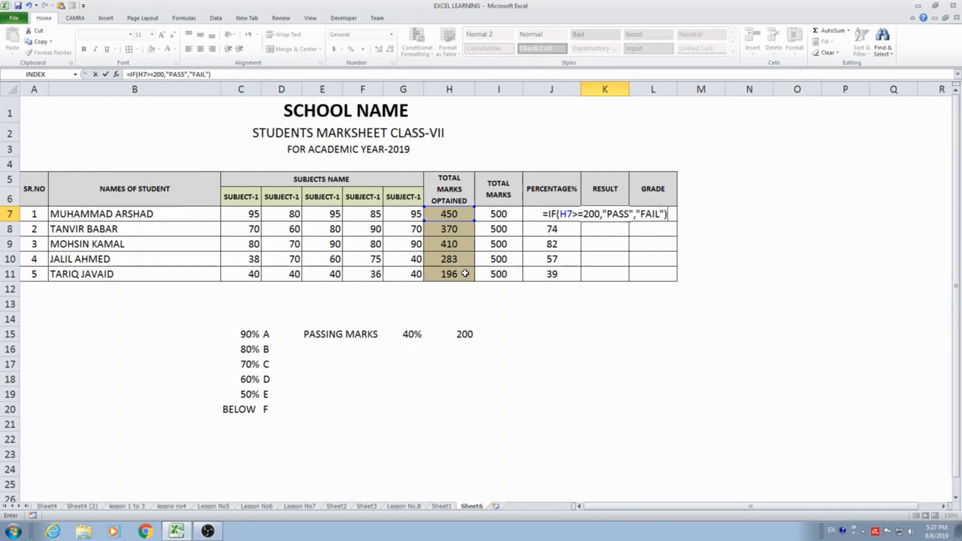
key(Return)
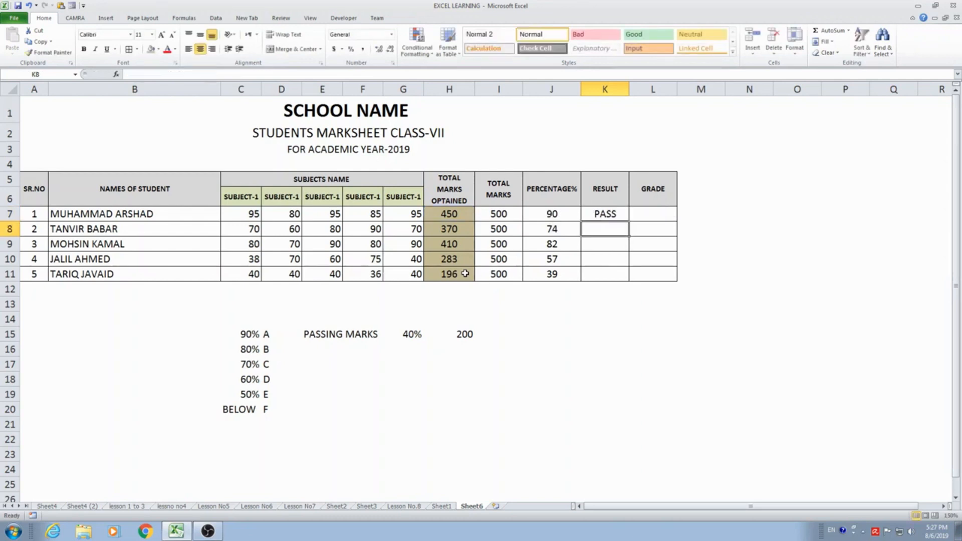
key(Up)
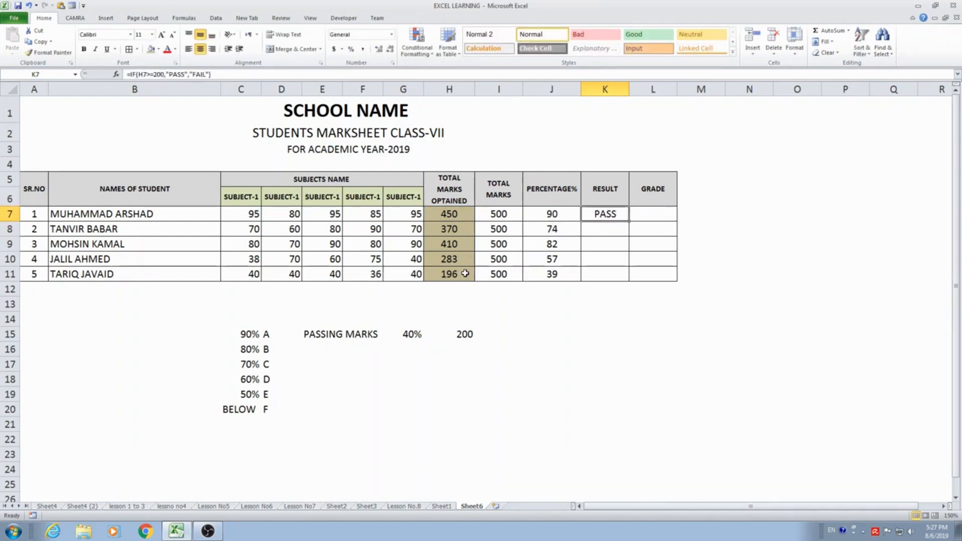
key(ctrl+c)
key(Down)
key(shift+Down)
key(shift+Down)
key(shift+Down)
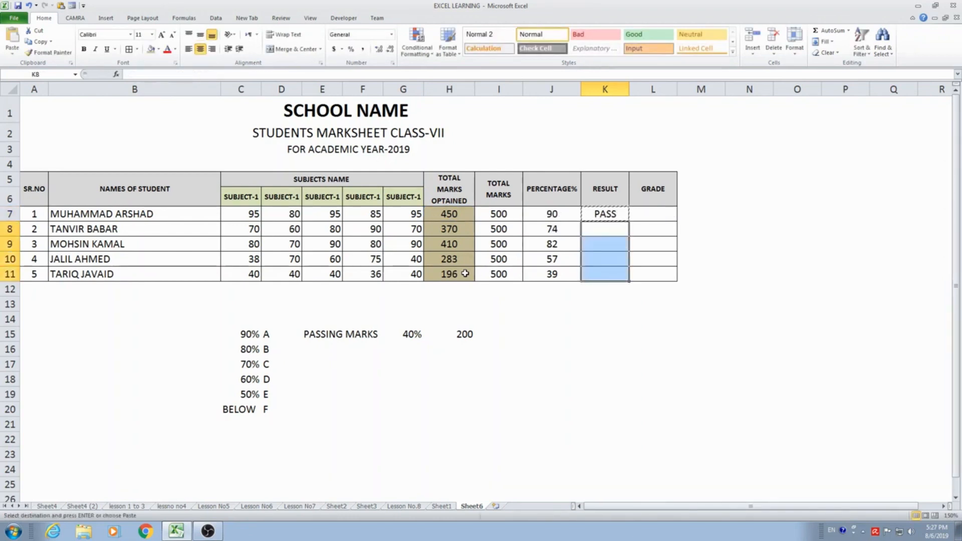
key(Return)
key(Down)
key(Down)
key(Down)
key(Up)
key(Up)
key(Up)
key(Up)
key(Up)
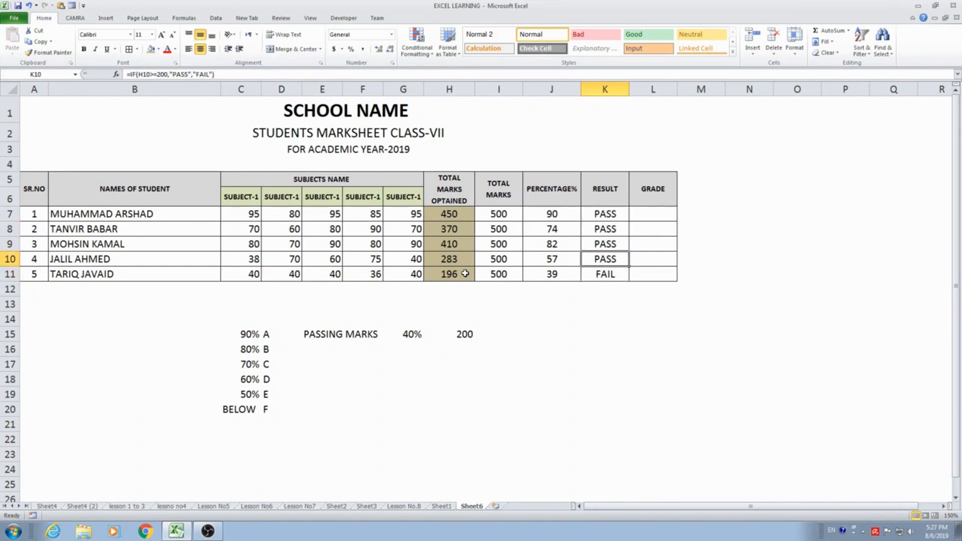
key(Down)
key(Down)
key(Down)
key(Down)
key(Down)
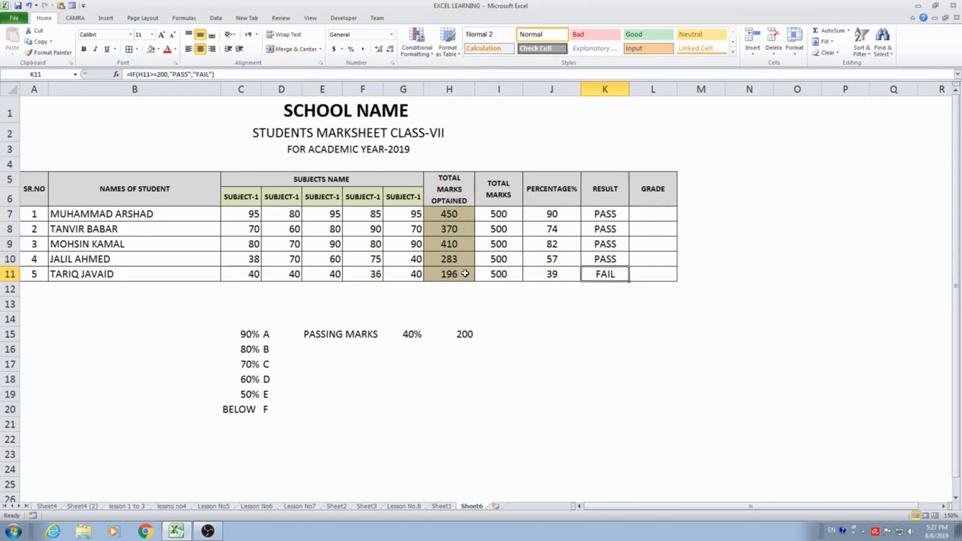
key(Left)
key(Left)
key(Left)
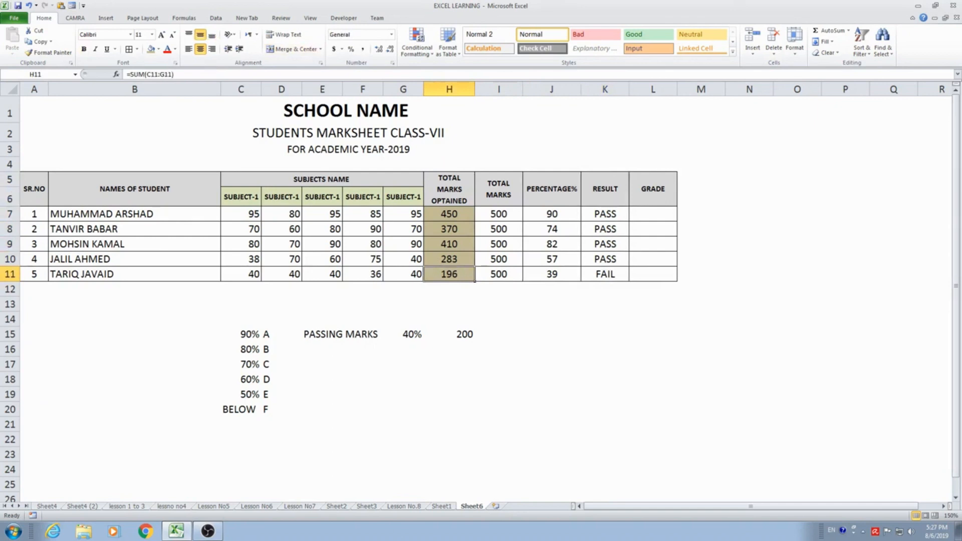
key(Right)
key(Right)
key(Right)
key(Right)
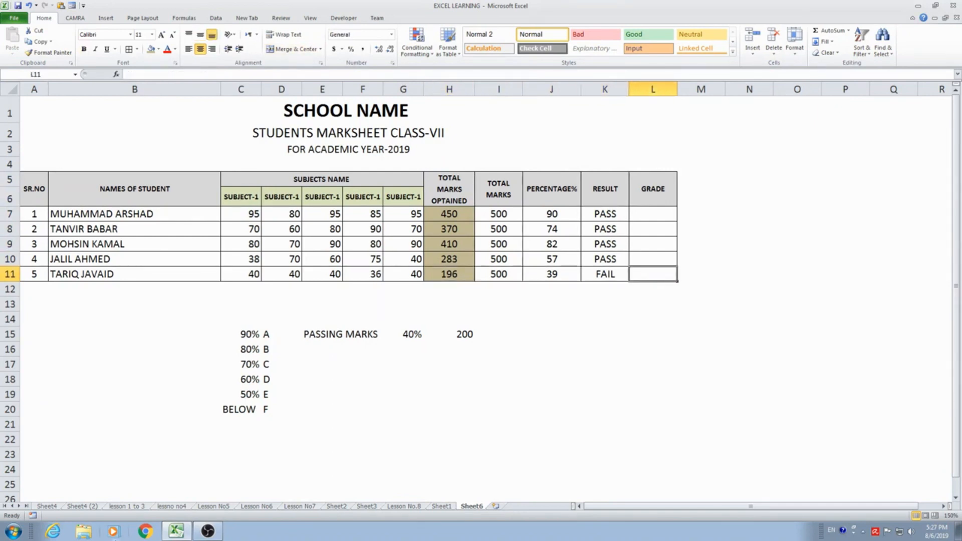
key(Up)
key(Up)
key(Up)
key(Up)
key(Left)
key(Left)
key(Left)
key(Left)
key(Left)
key(Left)
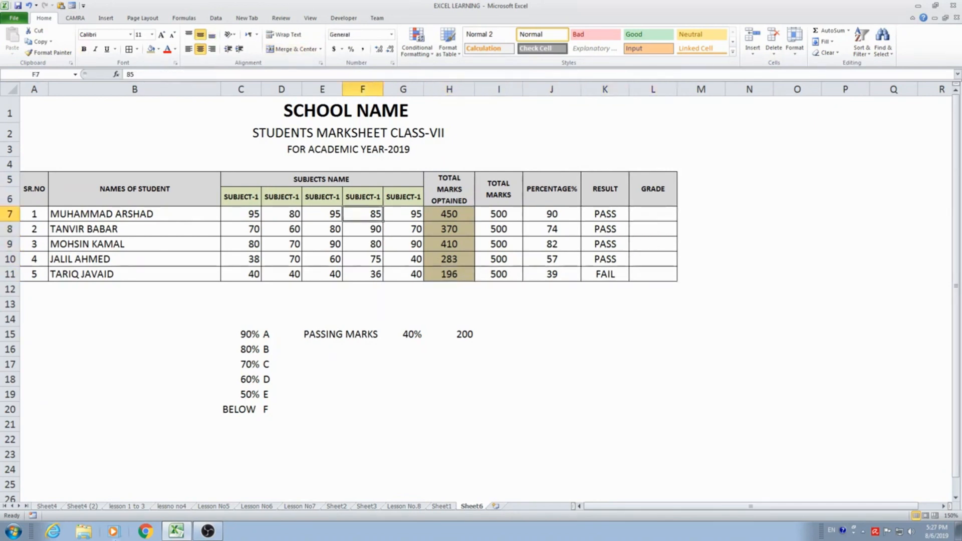
key(Down)
key(Down)
key(Down)
key(Down)
key(Down)
key(Down)
key(Down)
key(Down)
key(Right)
key(Right)
key(Right)
key(Right)
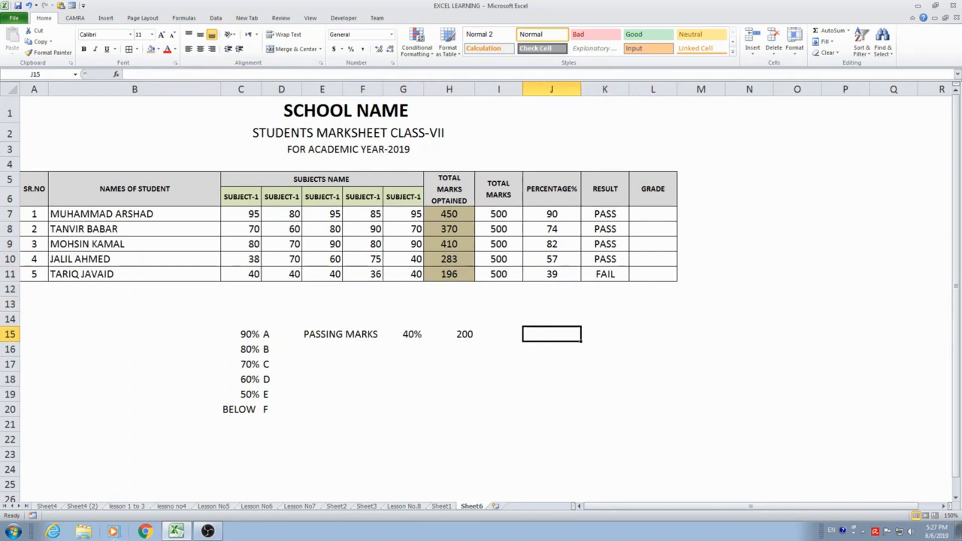
key(Left)
key(Left)
key(Left)
key(Left)
key(Left)
key(Left)
key(Left)
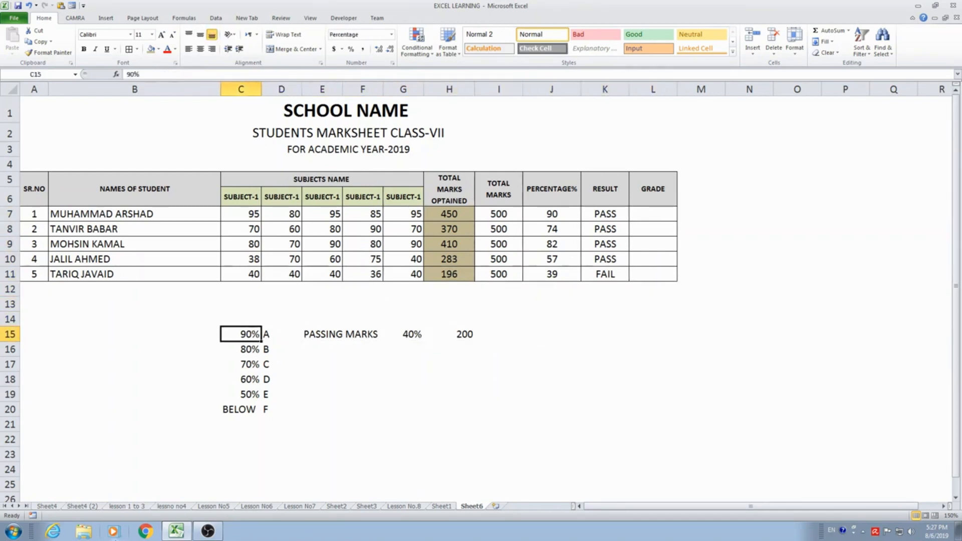
key(Down)
key(Down)
key(Down)
key(Down)
key(Up)
key(Up)
key(Up)
key(Up)
key(Up)
key(Up)
key(Up)
key(Up)
key(Up)
key(Right)
key(Right)
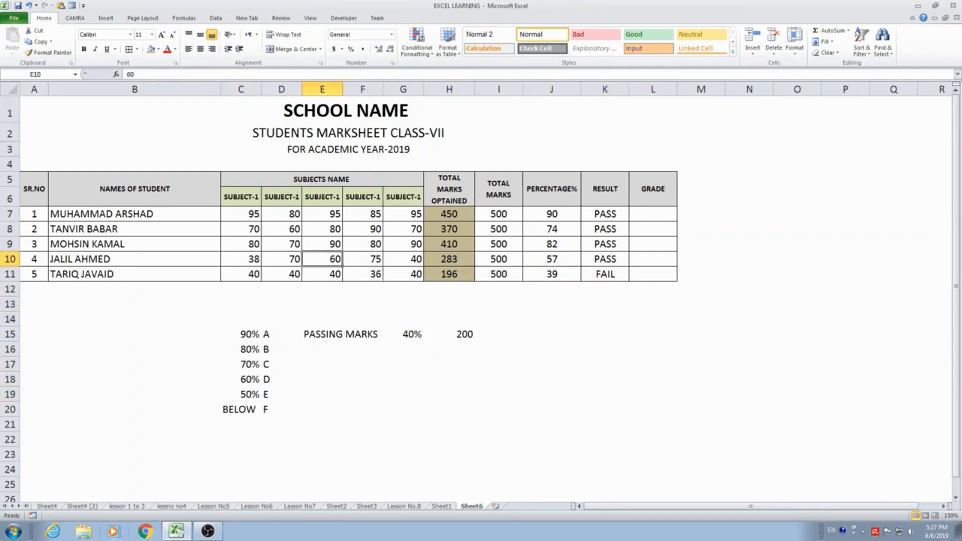
key(Right)
key(Right)
key(Right)
key(Right)
key(Right)
key(Right)
key(Right)
key(Up)
key(Up)
key(Up)
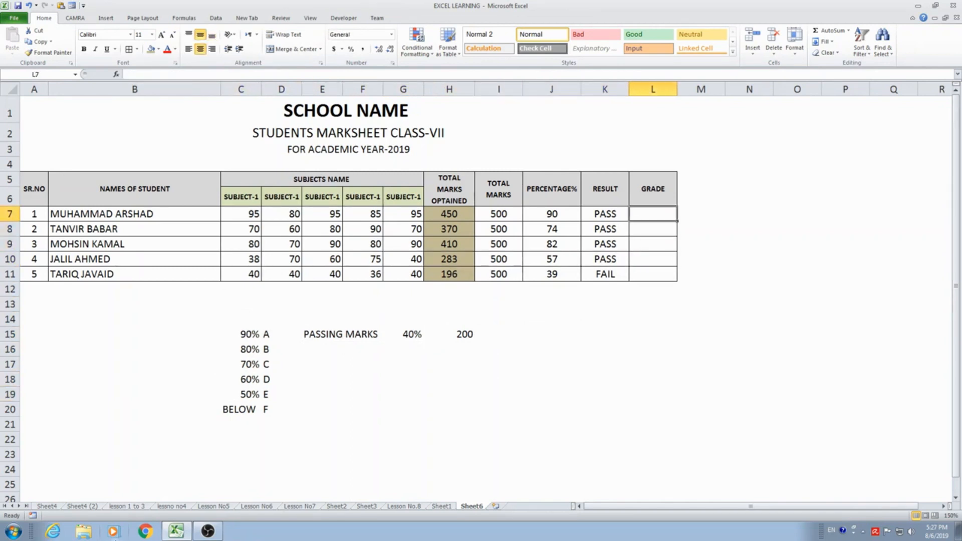
Step: Enter a nested IF in L7 grading J7: A≥90, B≥80, C≥70, D≥60, E≥50, else F
text(=)
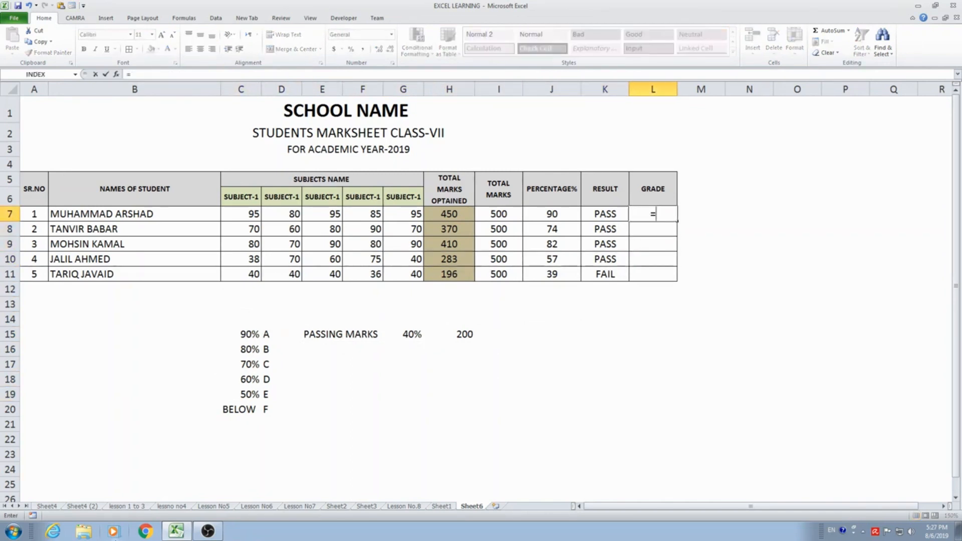
text(IF)
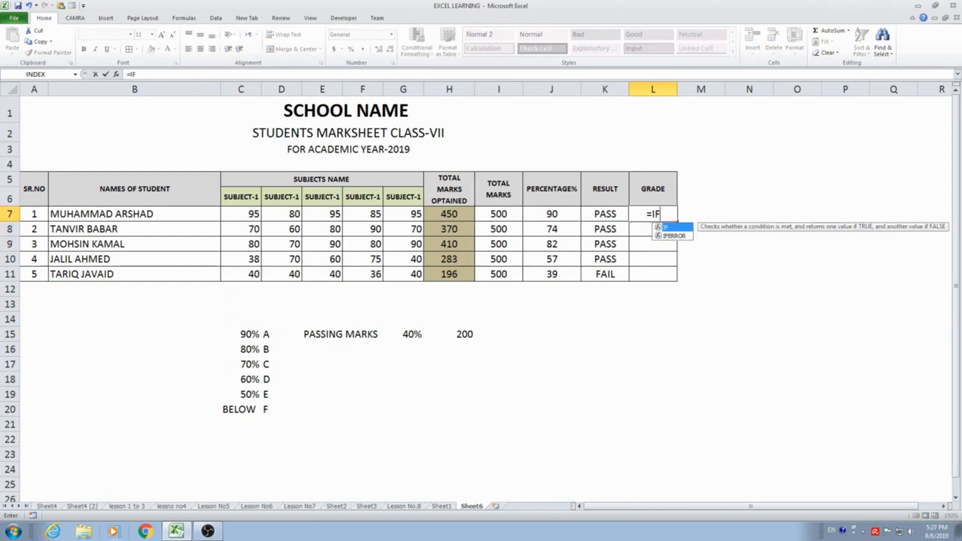
text(()
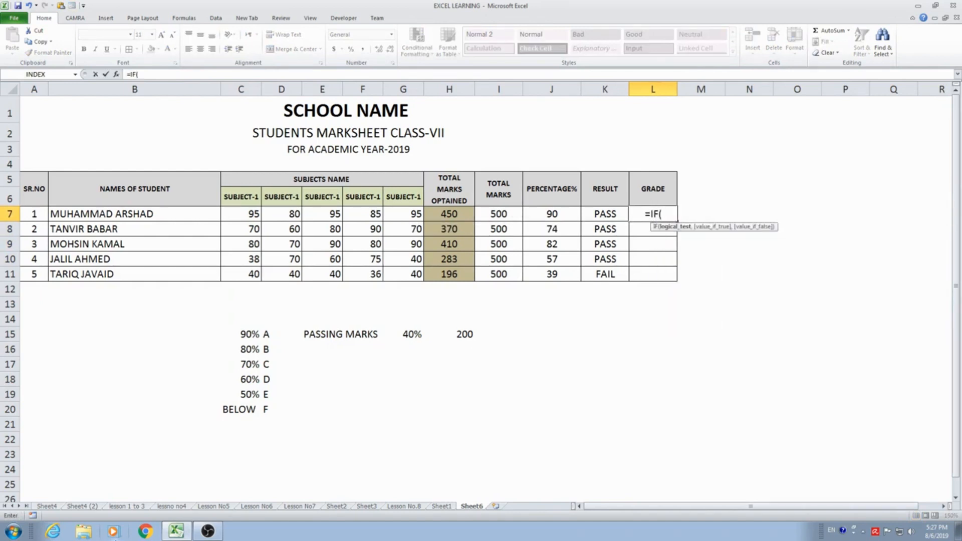
text(J)
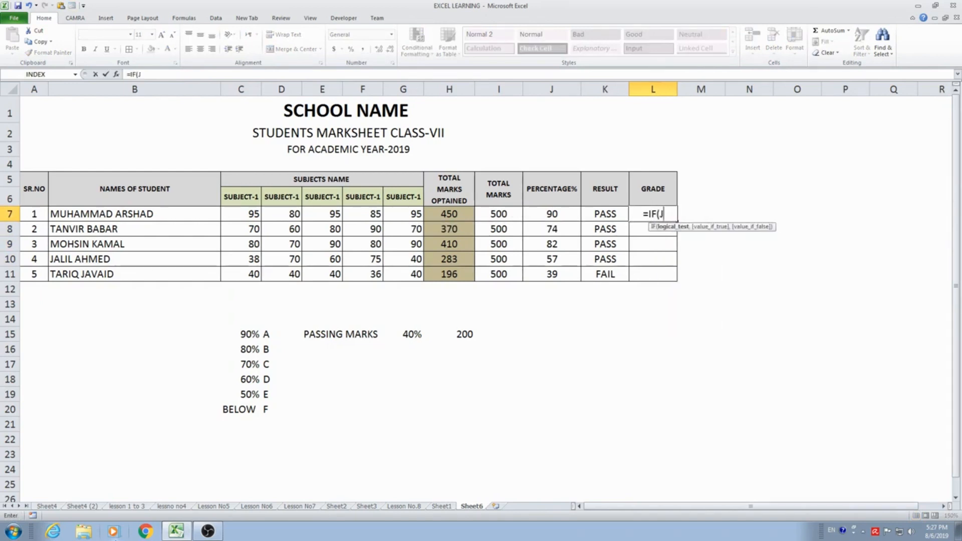
text(7)
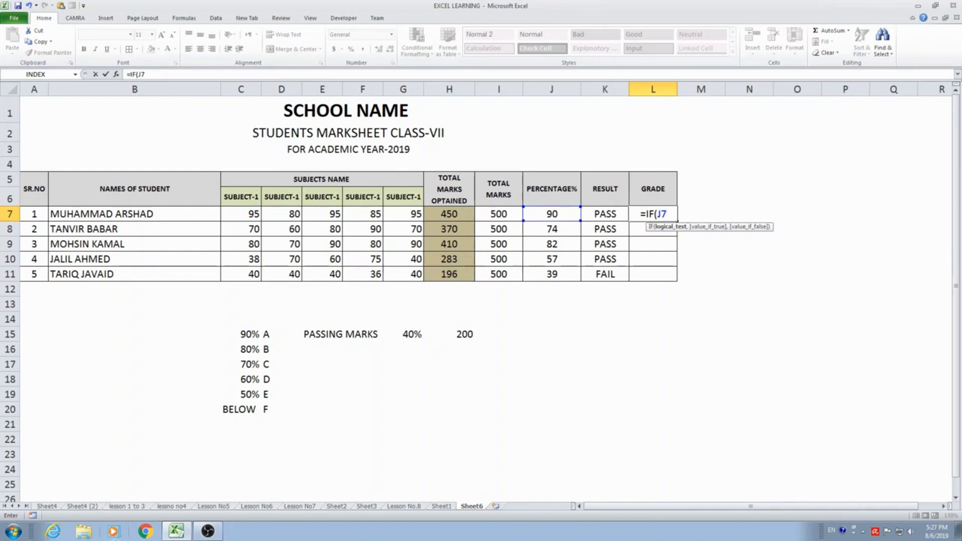
text(>)
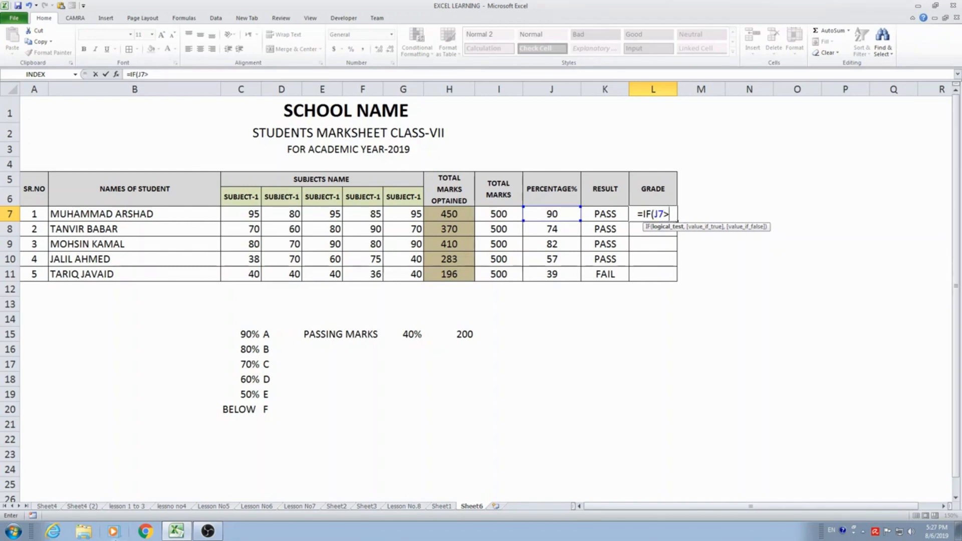
text(=90)
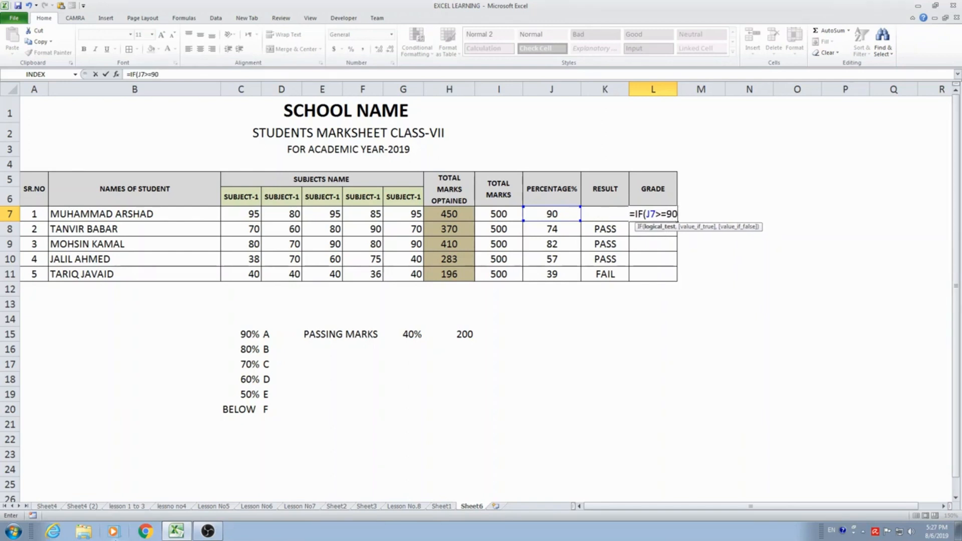
text(,,)
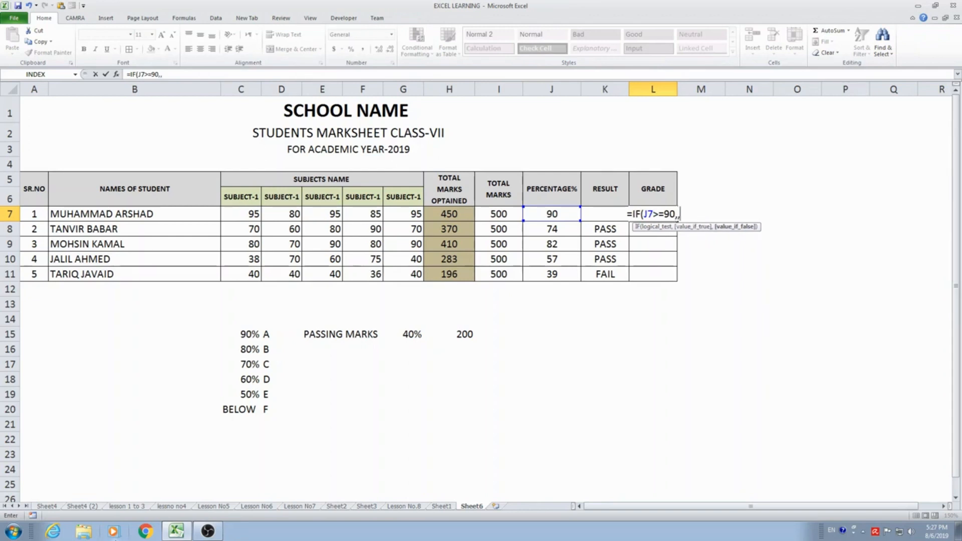
key(BackSpace)
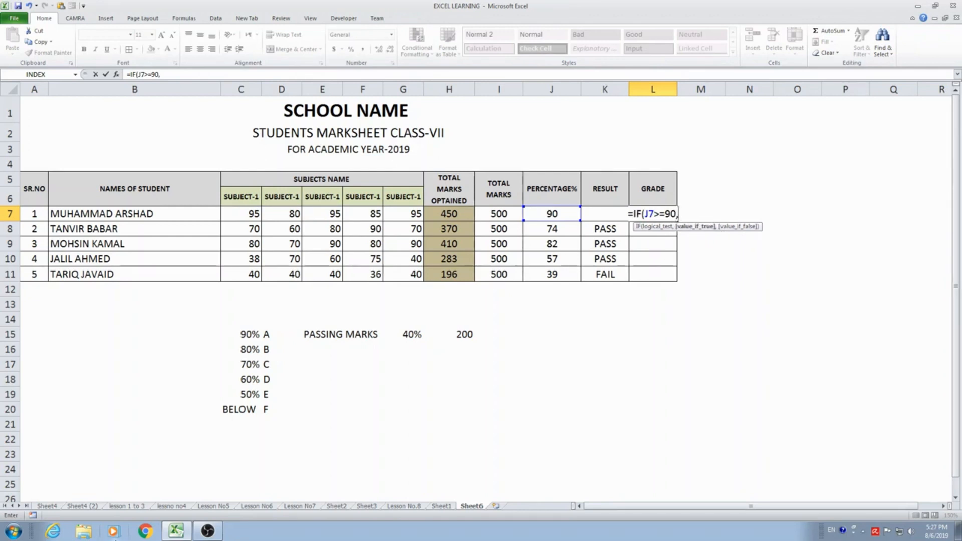
text(")
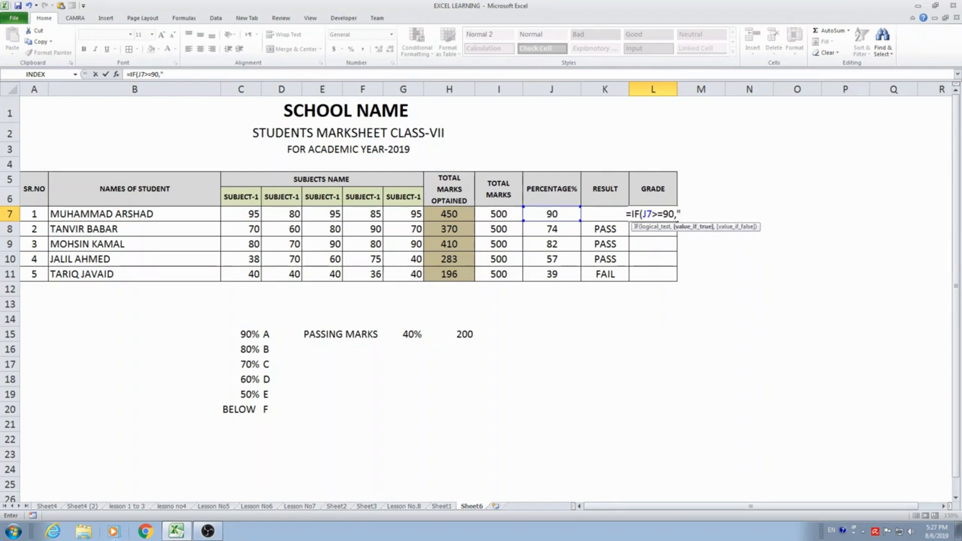
text(A")
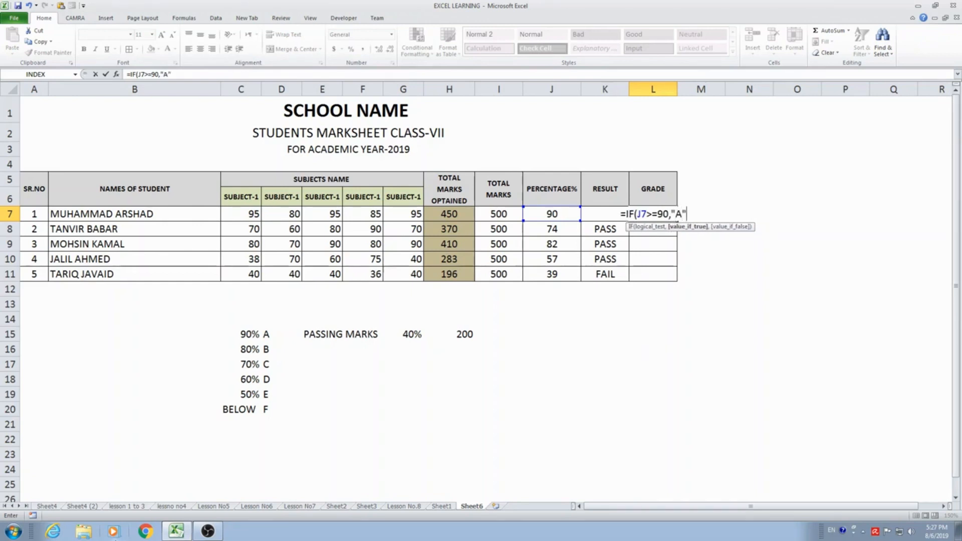
text(,IF()
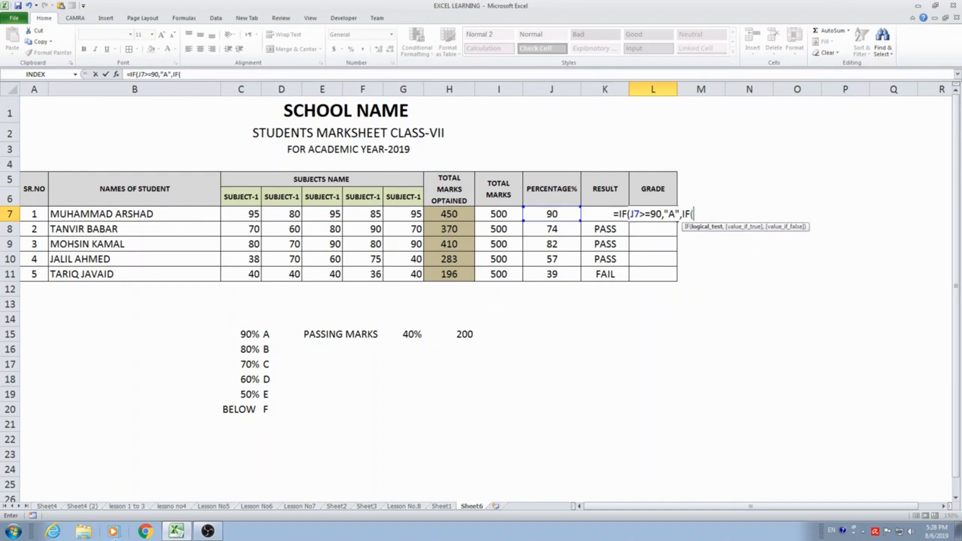
text(J7)
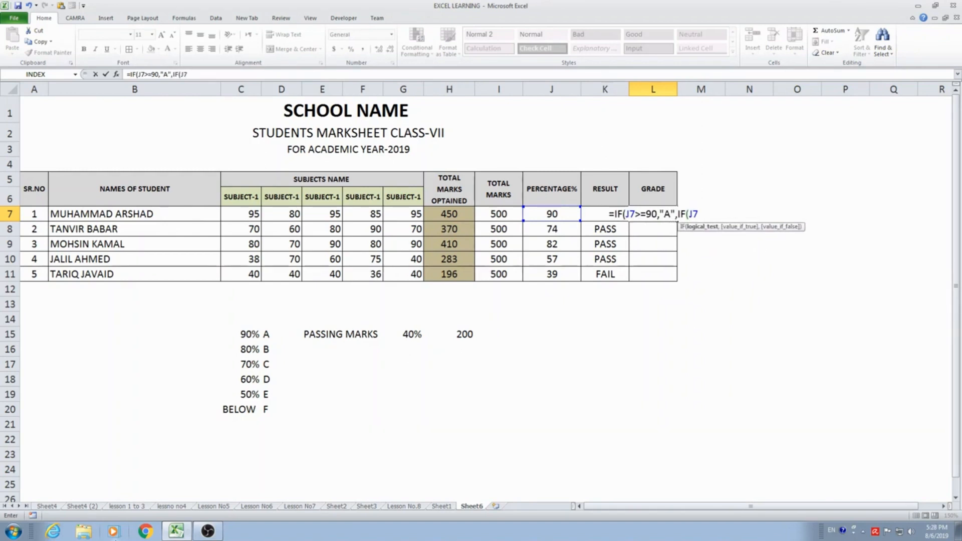
text(>)
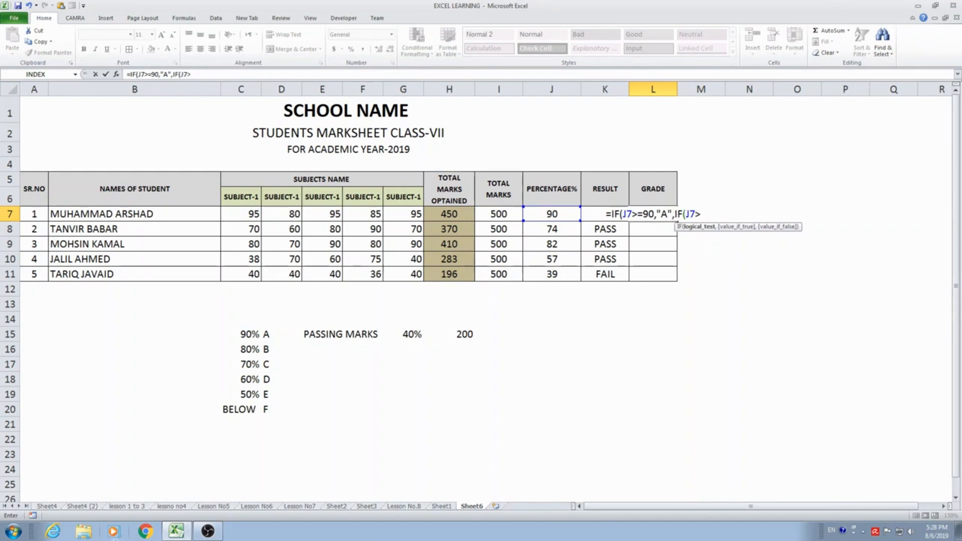
text(=)
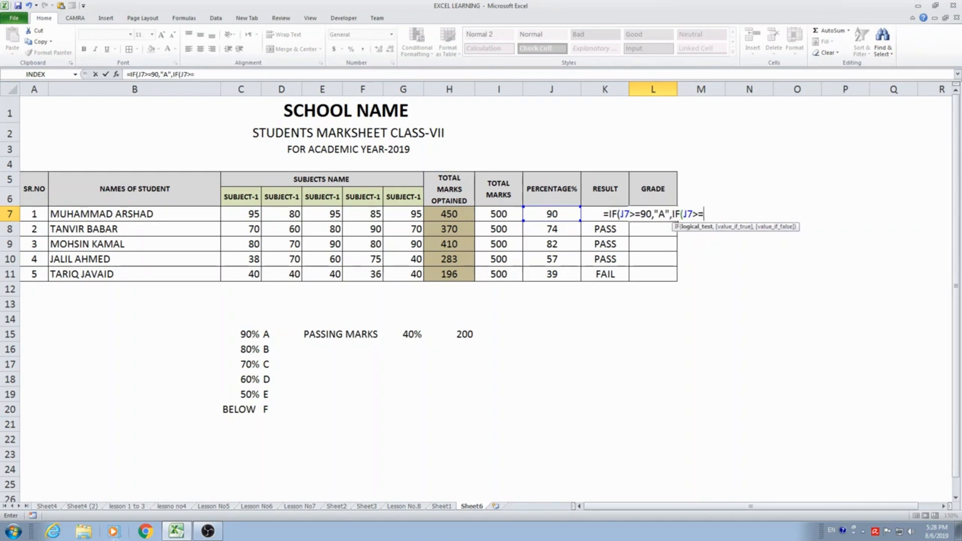
text(80,)
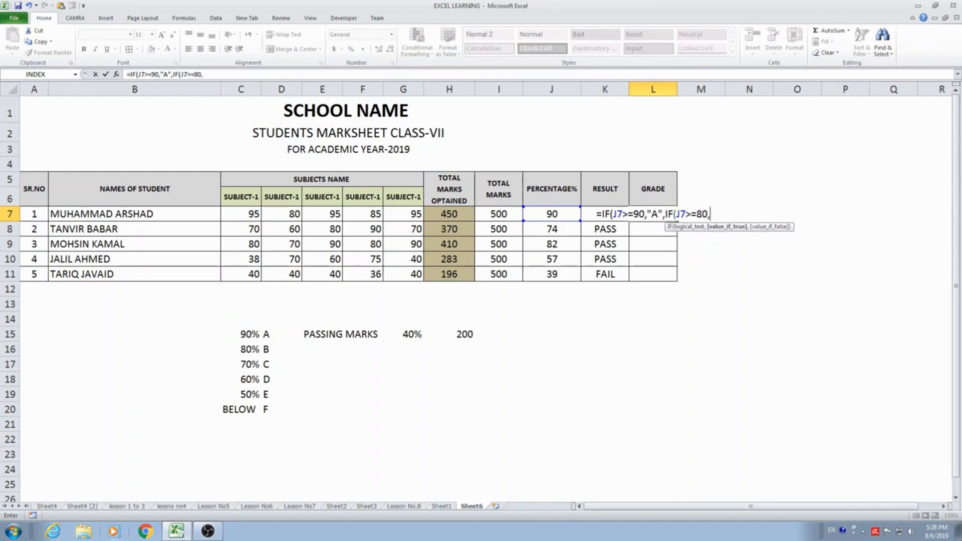
text("B)
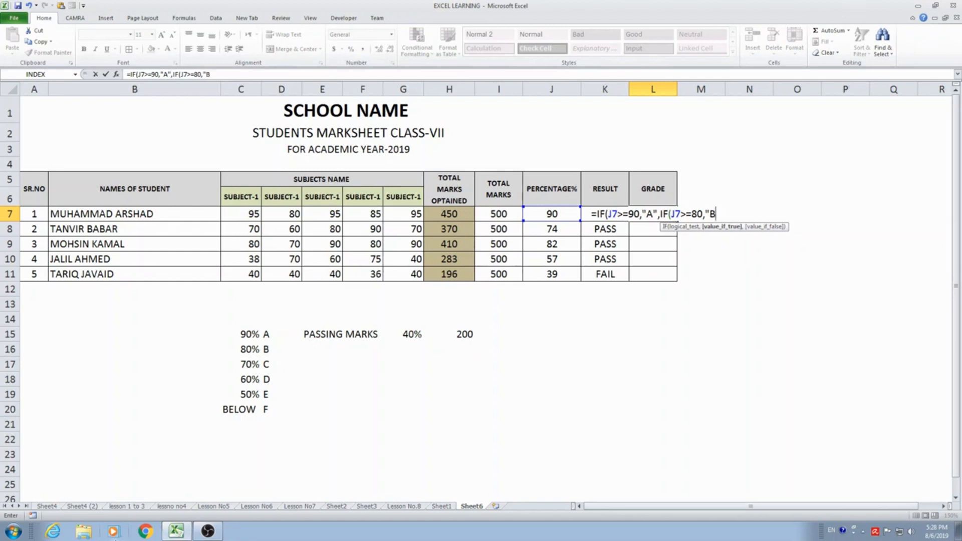
text(".)
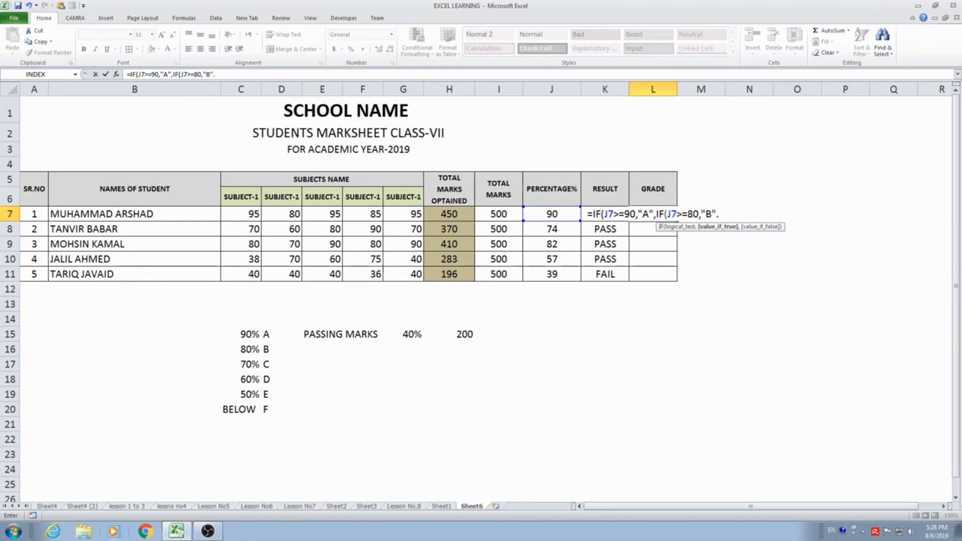
key(BackSpace)
text(,IF)
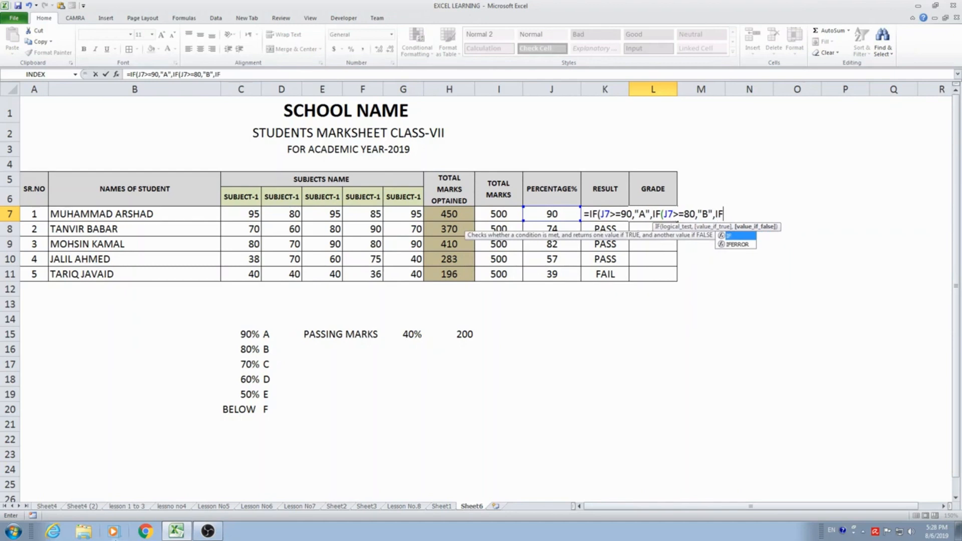
text((J)
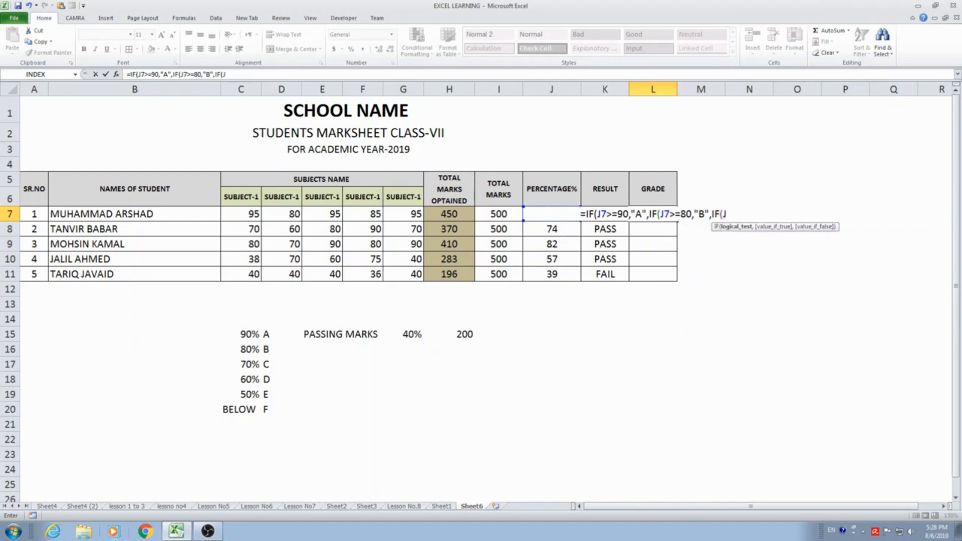
text(7)
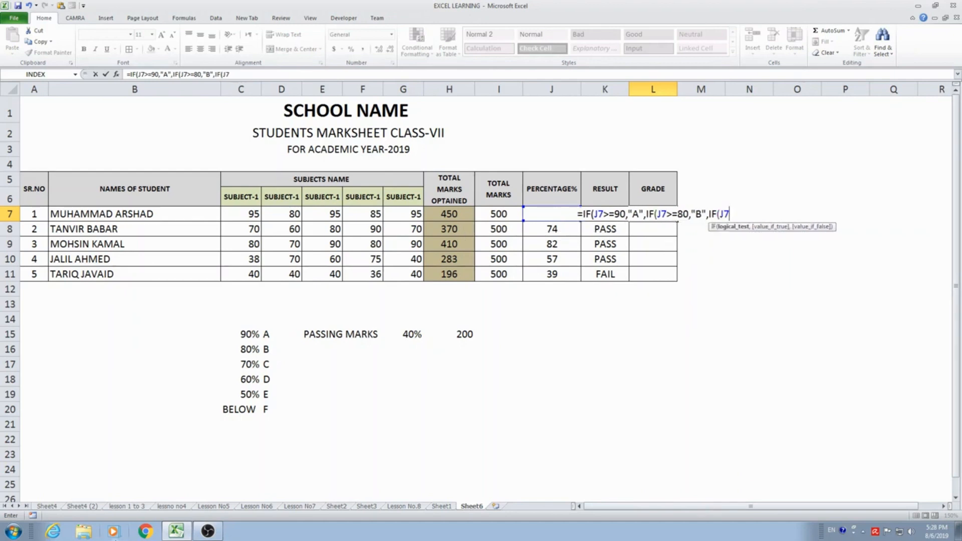
text(>=)
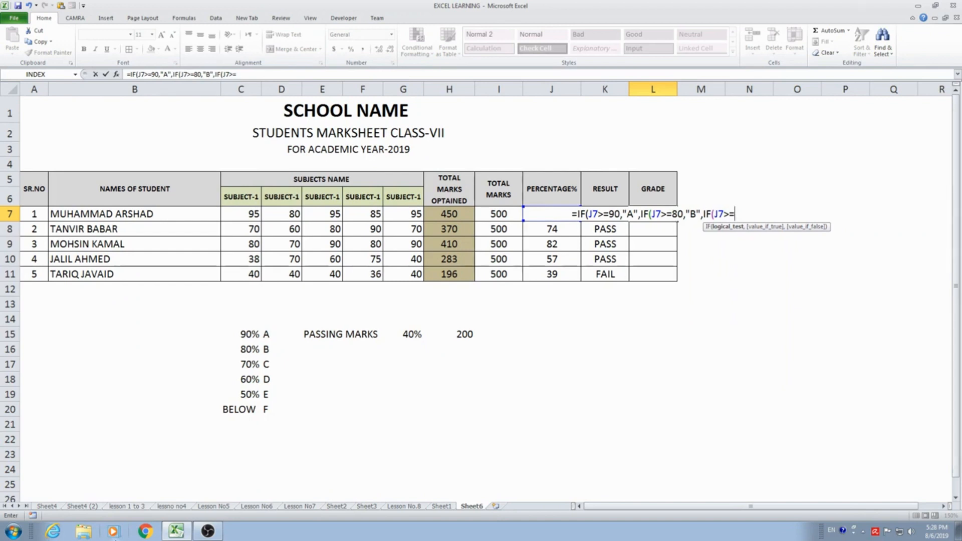
text(70)
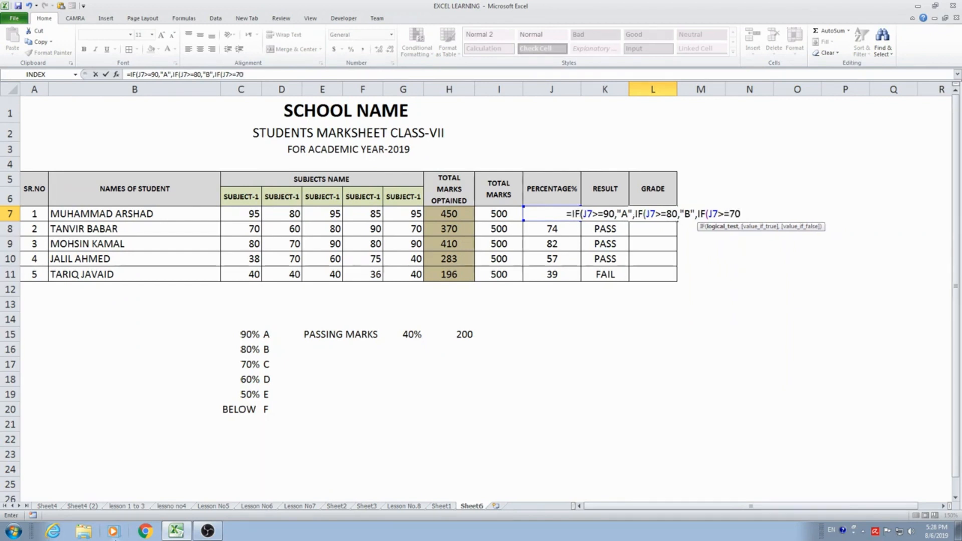
text(,"C)
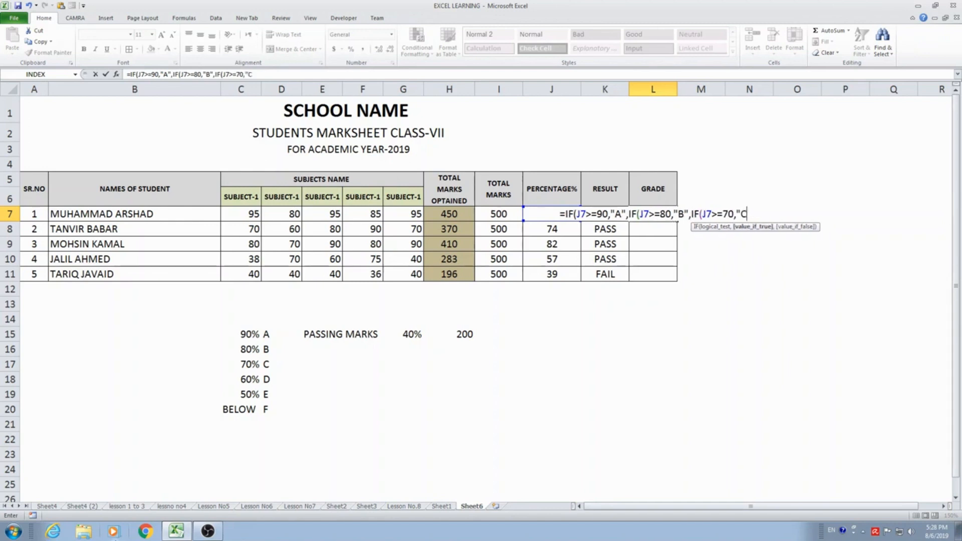
text(",IF)
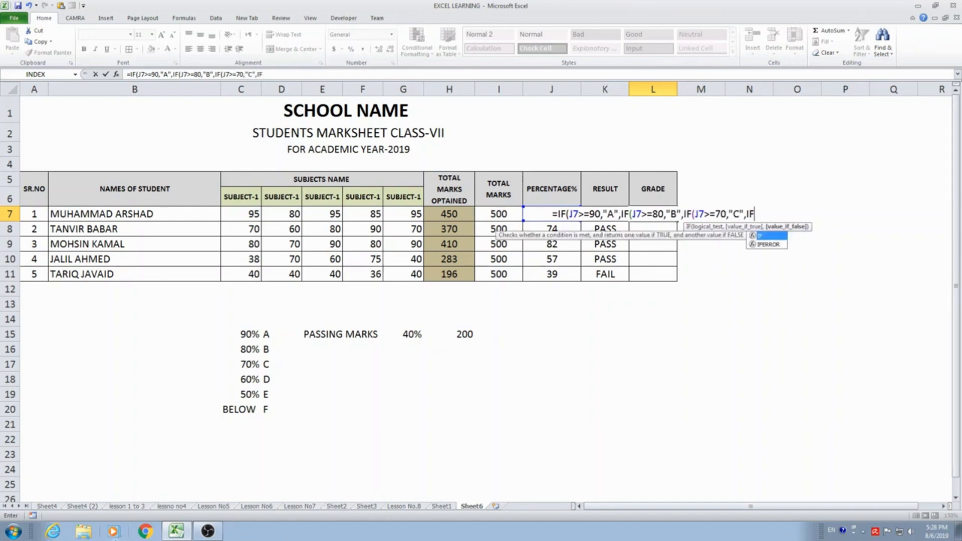
text((J)
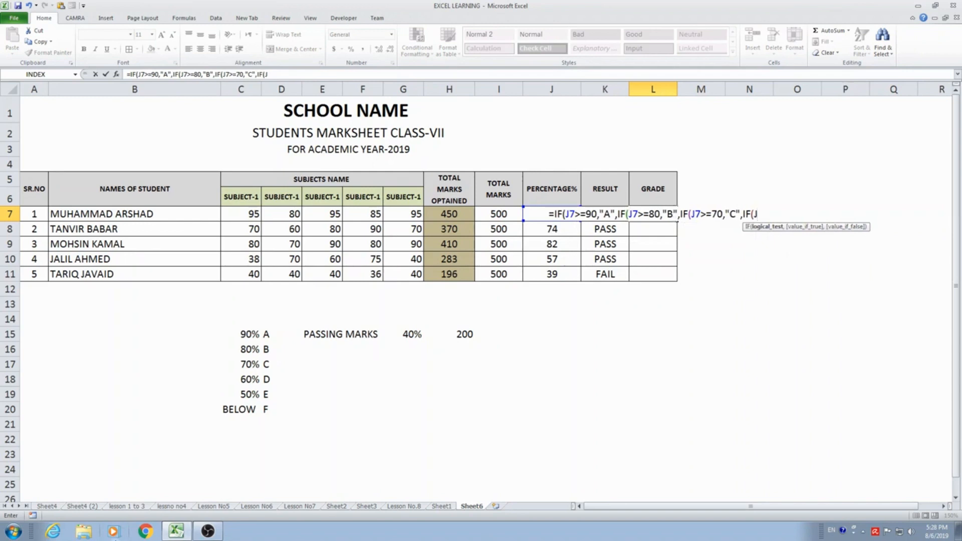
text(7>=)
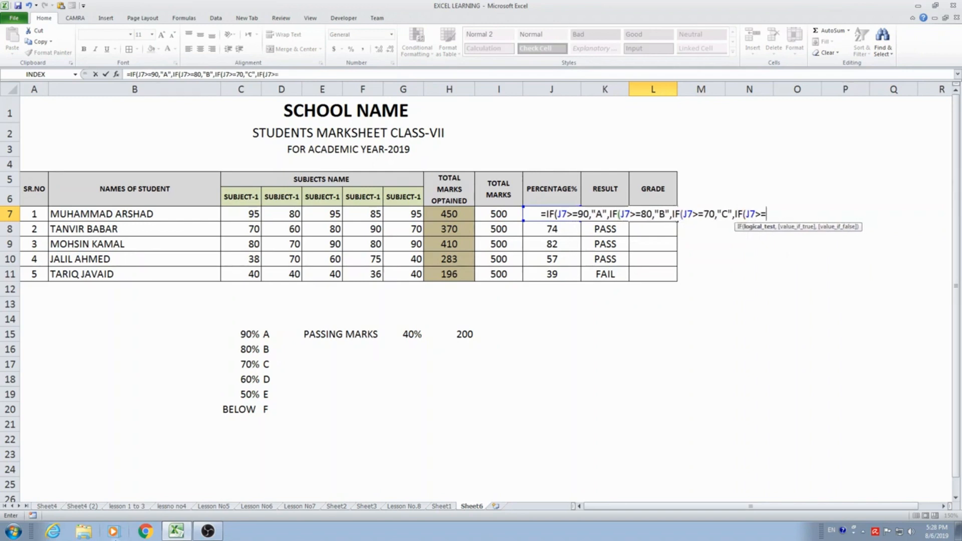
text(60,)
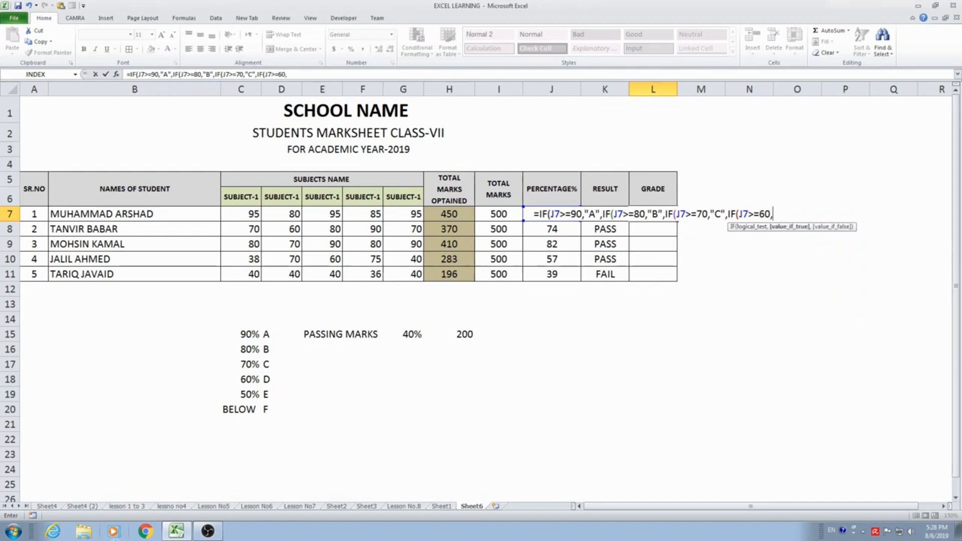
text("D")
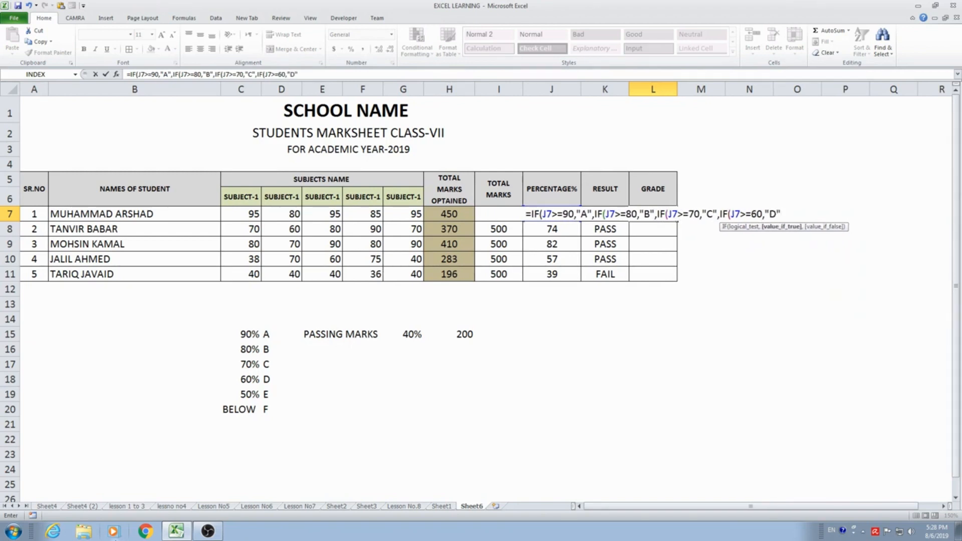
text(,IF)
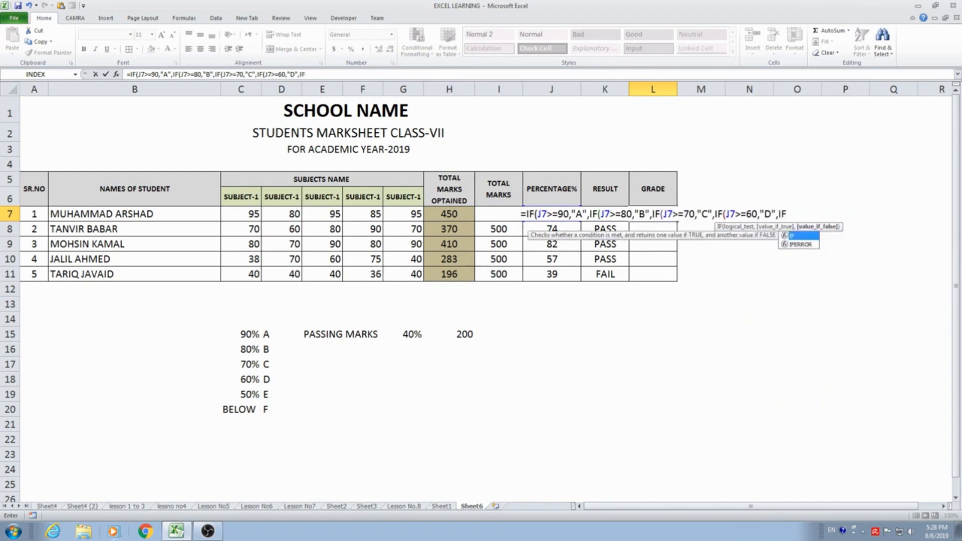
text(()
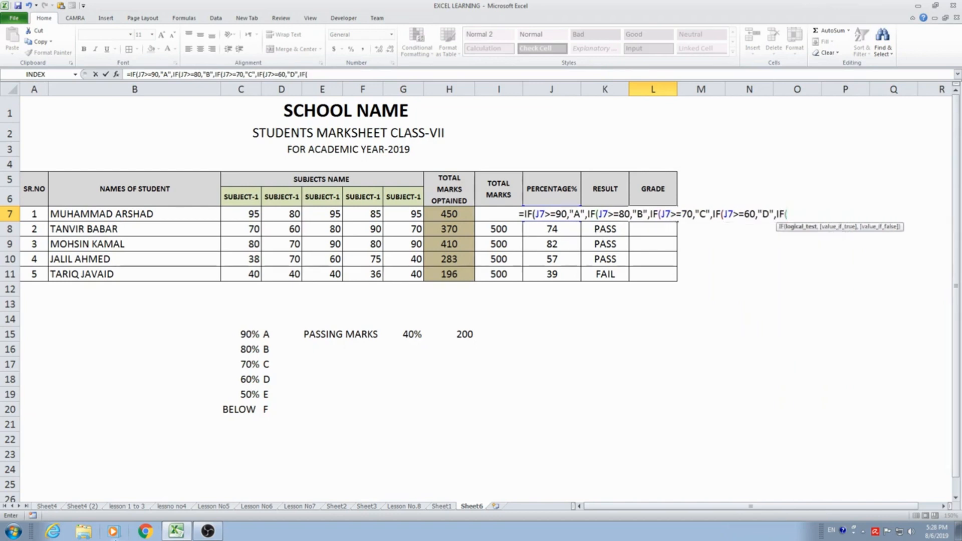
text(J7)
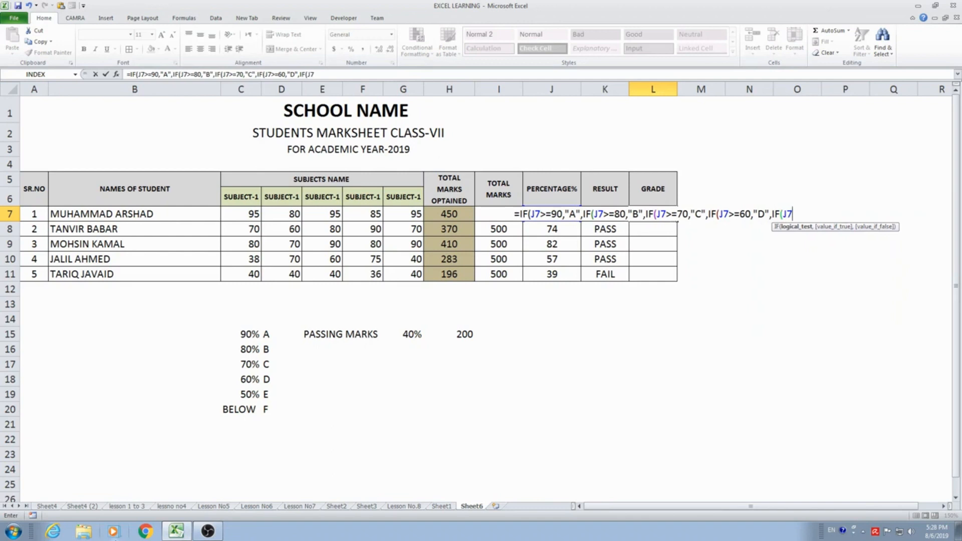
text(>=)
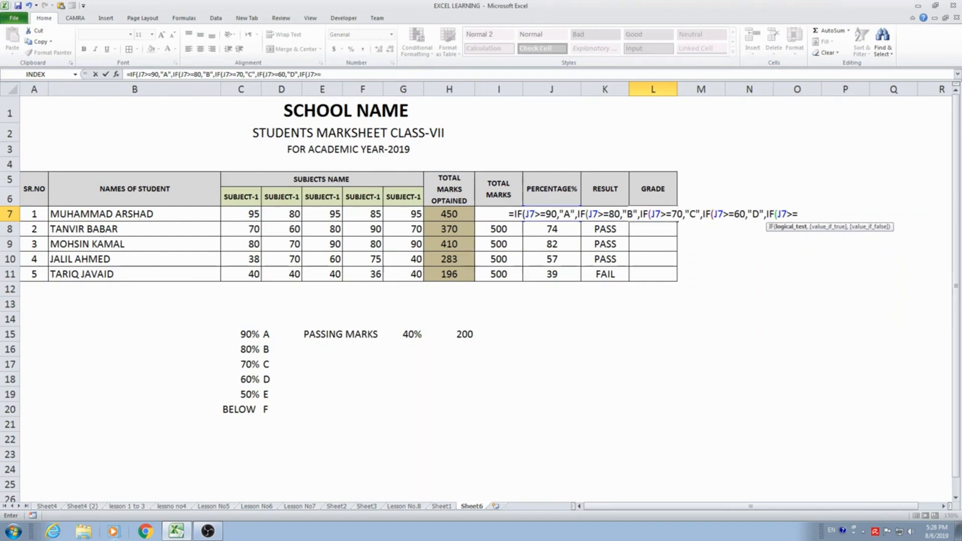
text(50,)
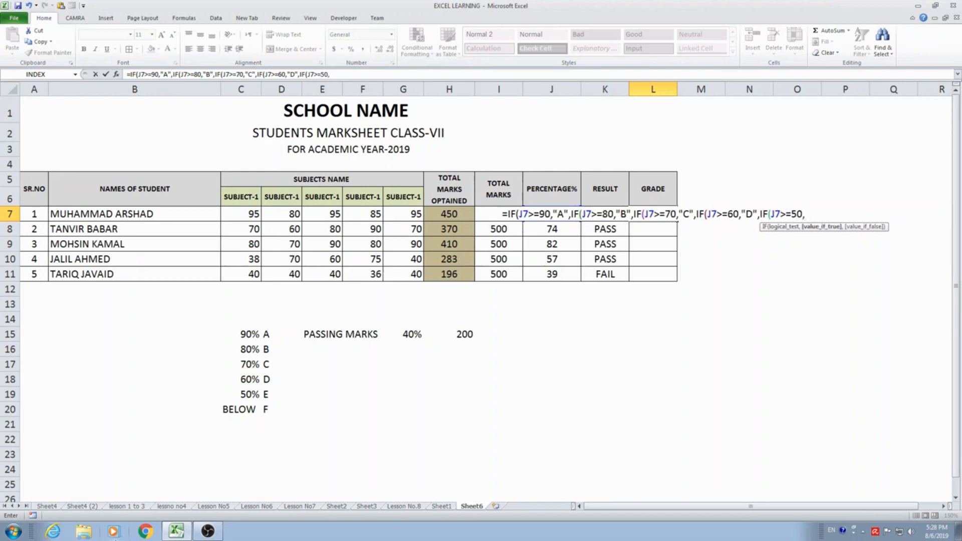
text(")
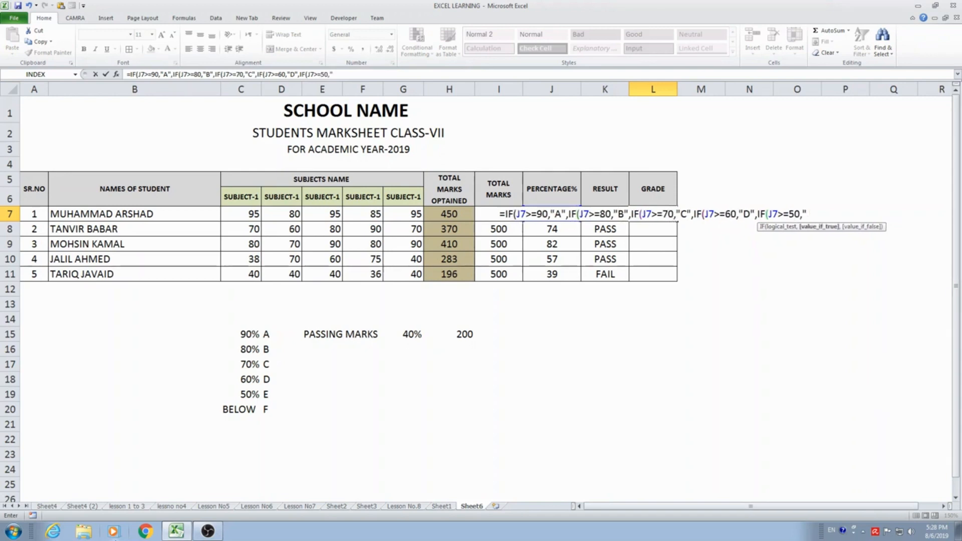
text(E")
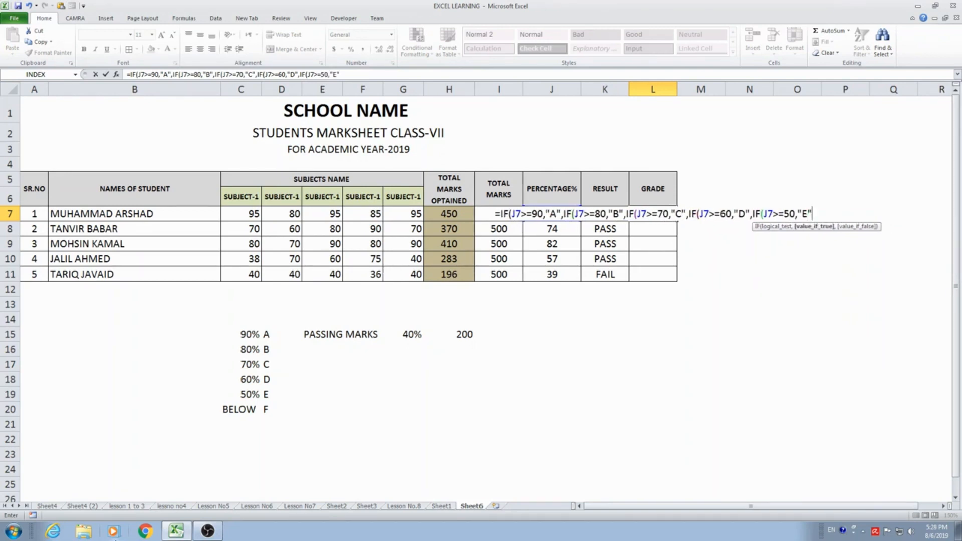
text(,)
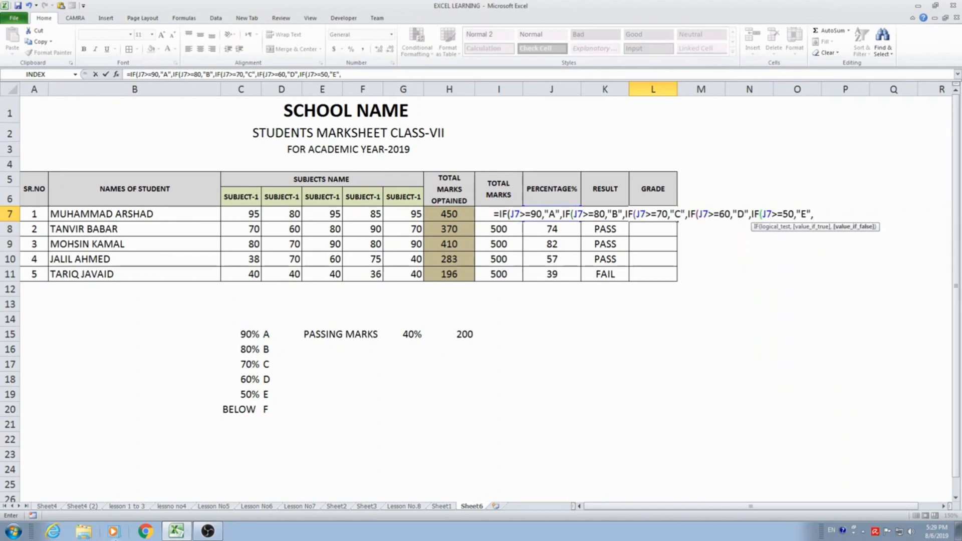
text("F")
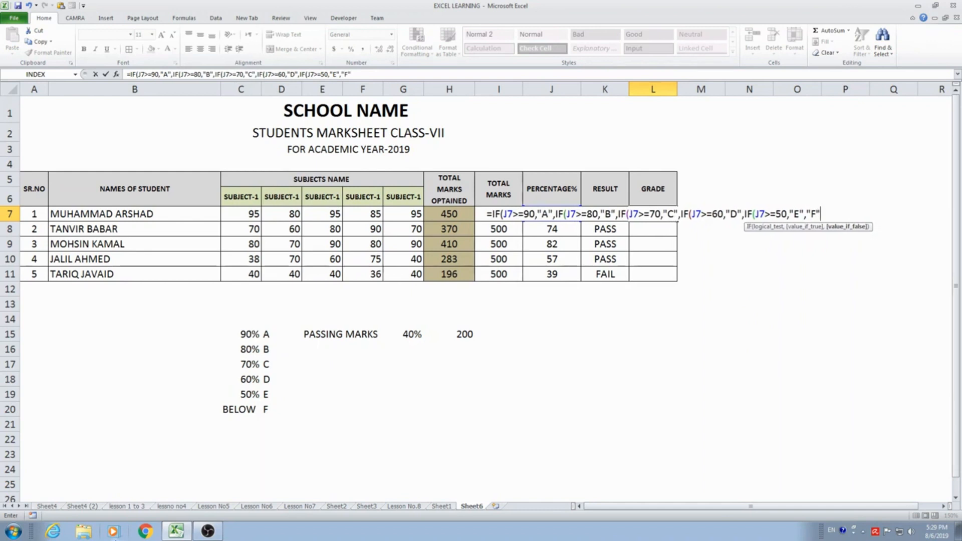
text())
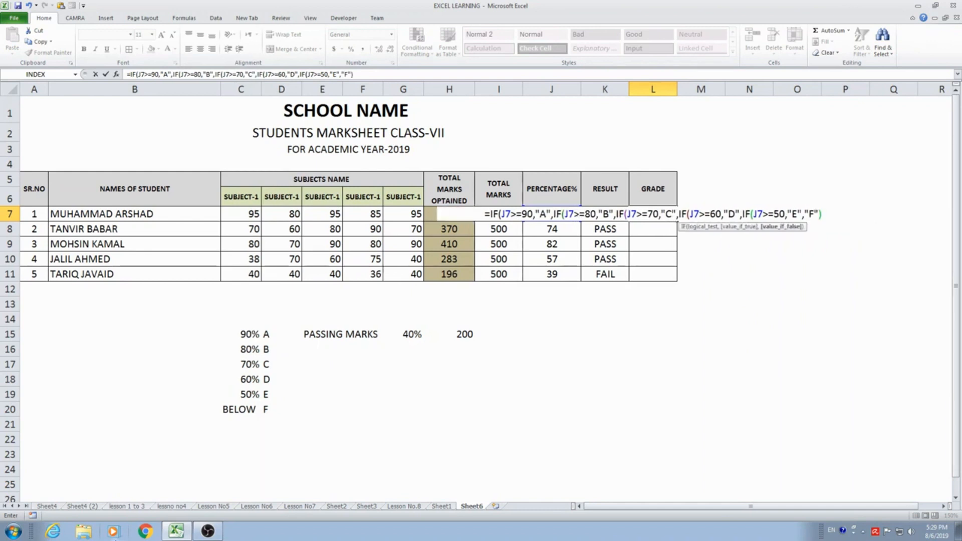
text())
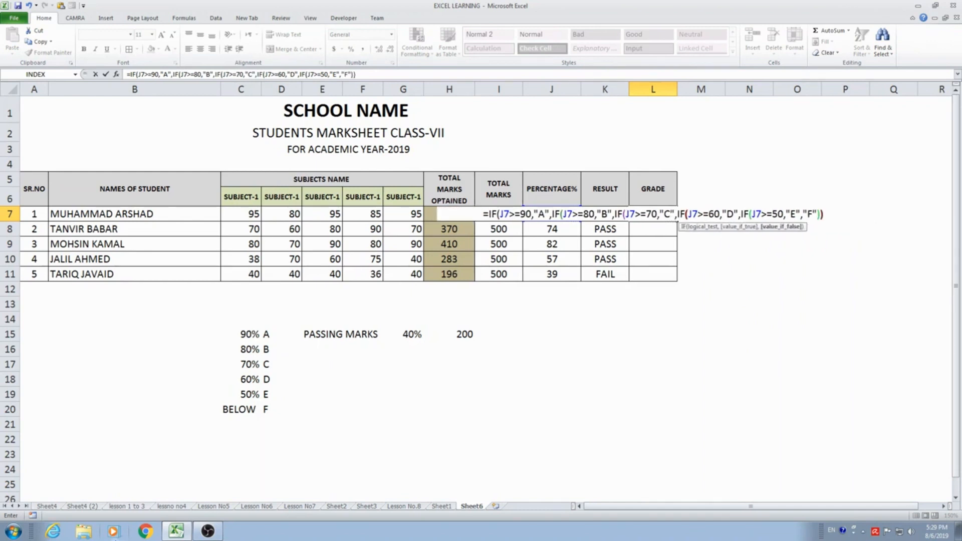
text()))
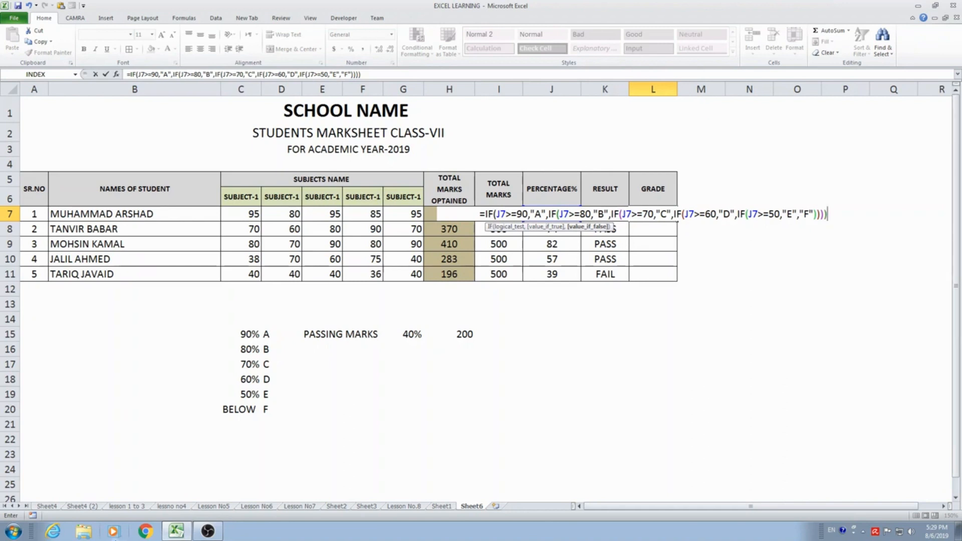
text())
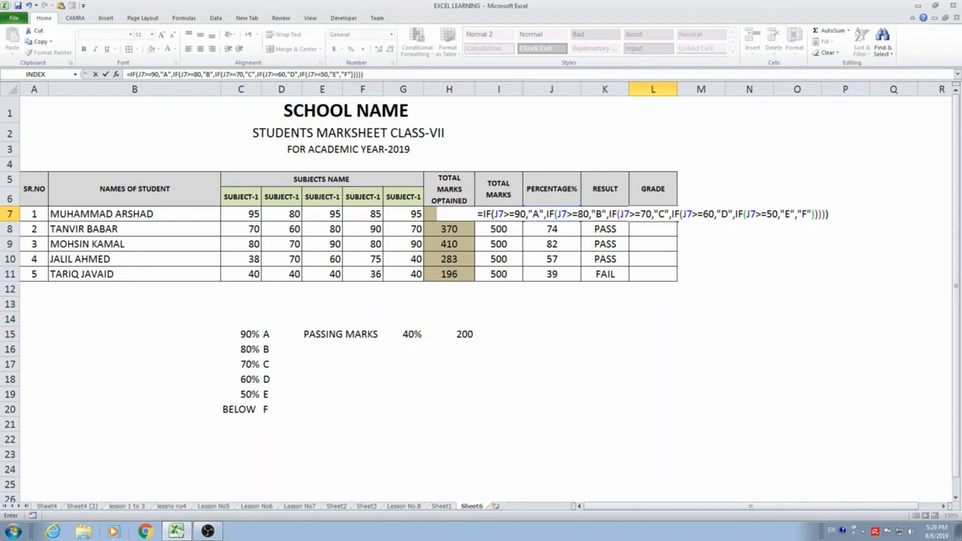
key(Return)
Step: Copy L7's grade formula into L8:L11, giving grades C, B, E and F
key(Up)
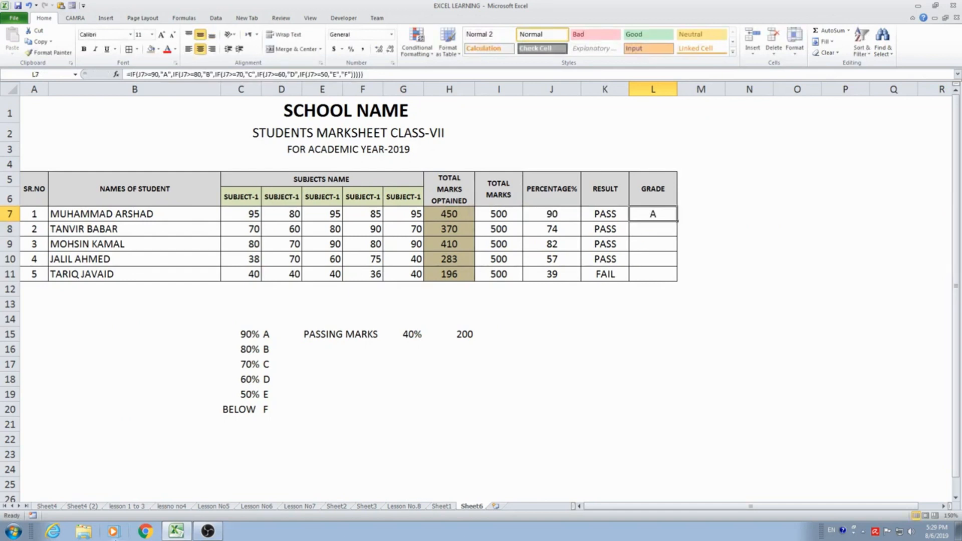
key(Left)
key(Left)
key(Left)
key(Right)
key(Right)
key(Right)
key(ctrl+c)
key(Down)
key(shift+Down)
key(shift+Down)
key(shift+Down)
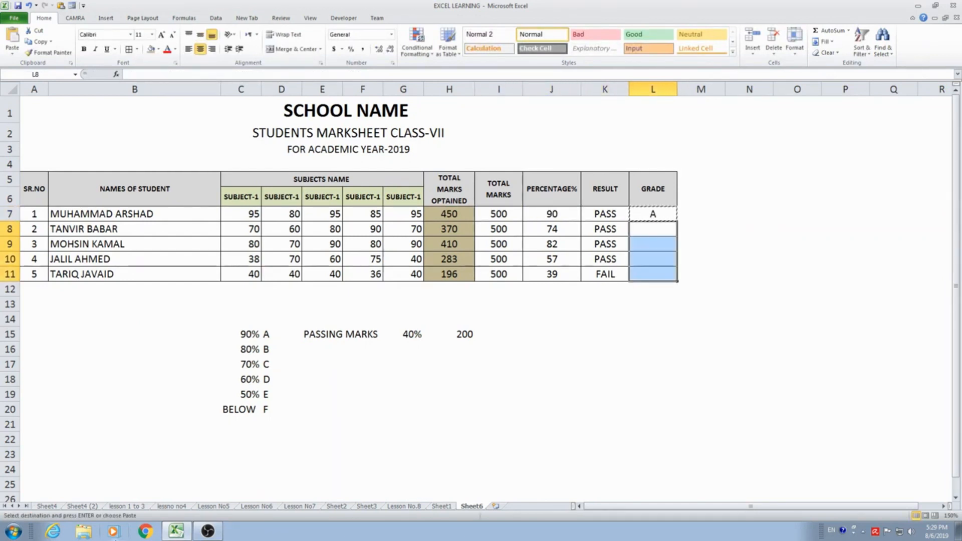
key(Return)
Step: Review the pasted grades and the percentage and PASS/FAIL formulas in rows 10–11
key(Down)
key(Up)
key(Up)
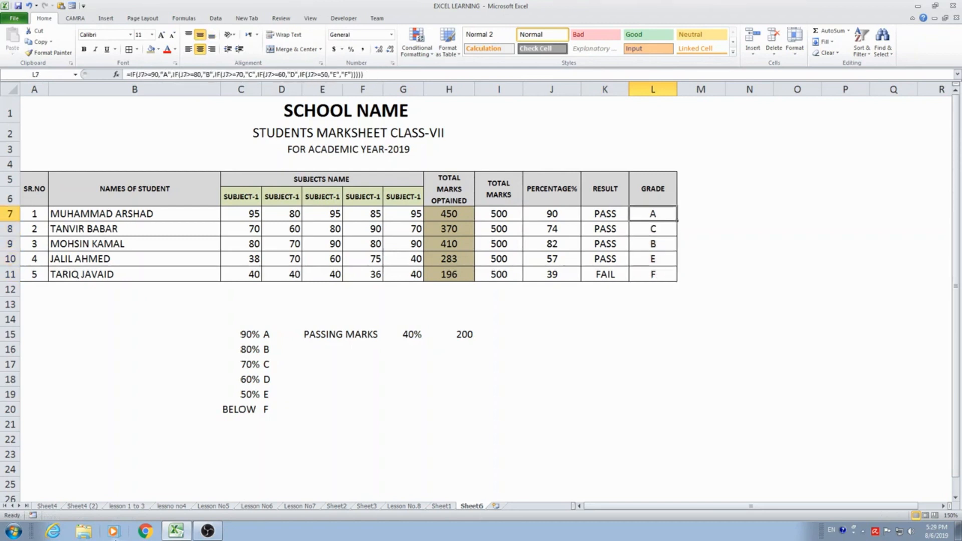
key(Down)
key(Down)
key(Down)
key(Down)
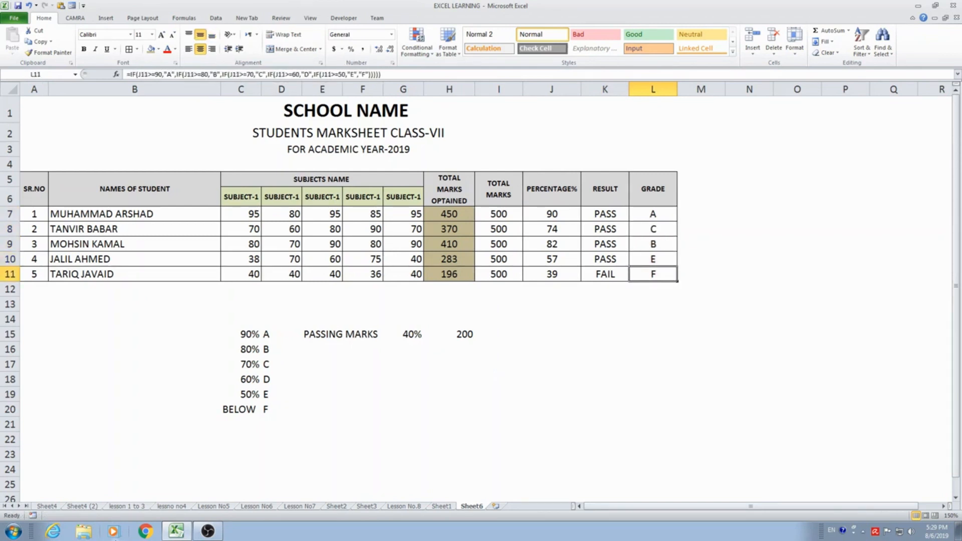
key(Left)
key(Left)
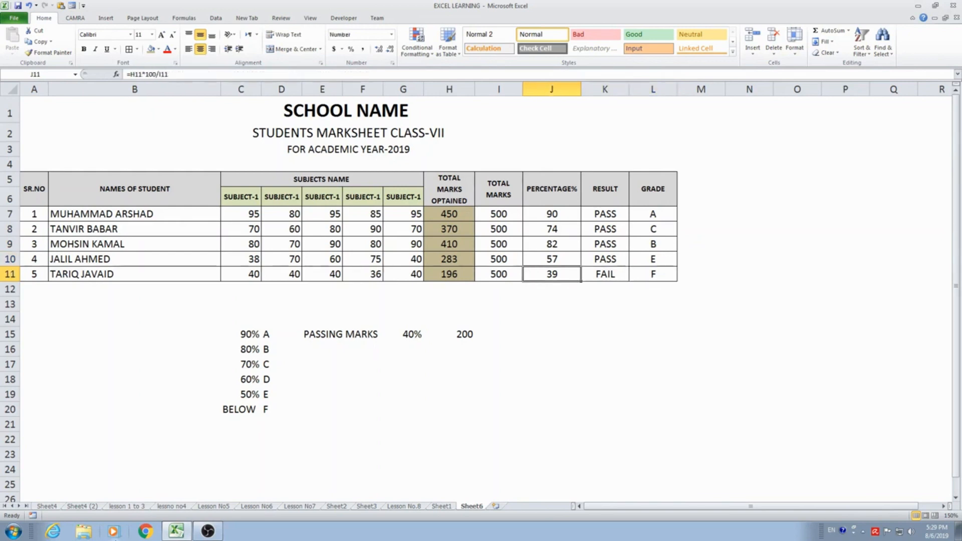
key(Up)
key(Right)
key(Right)
key(Left)
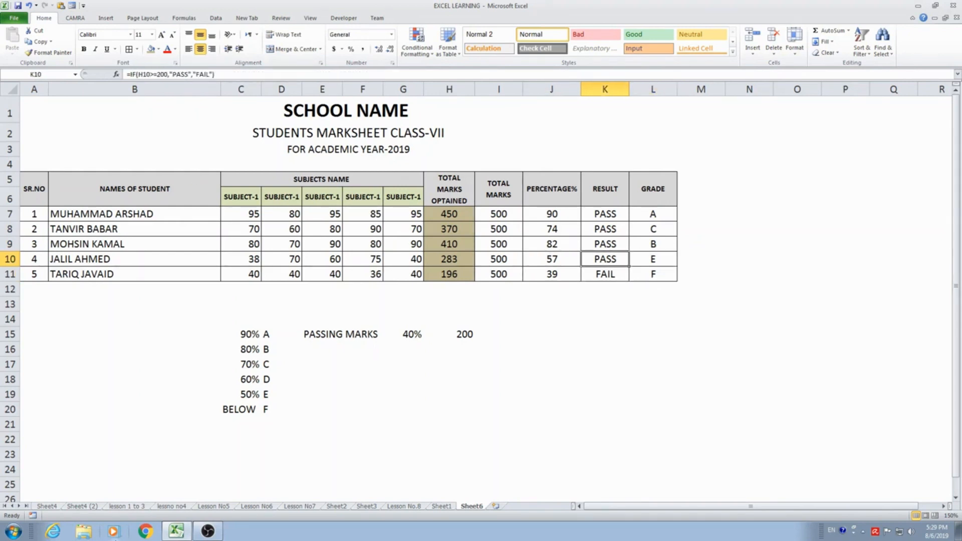
key(Left)
key(Left)
key(Left)
key(Left)
key(Left)
key(Left)
key(Left)
key(Left)
key(Left)
key(Left)
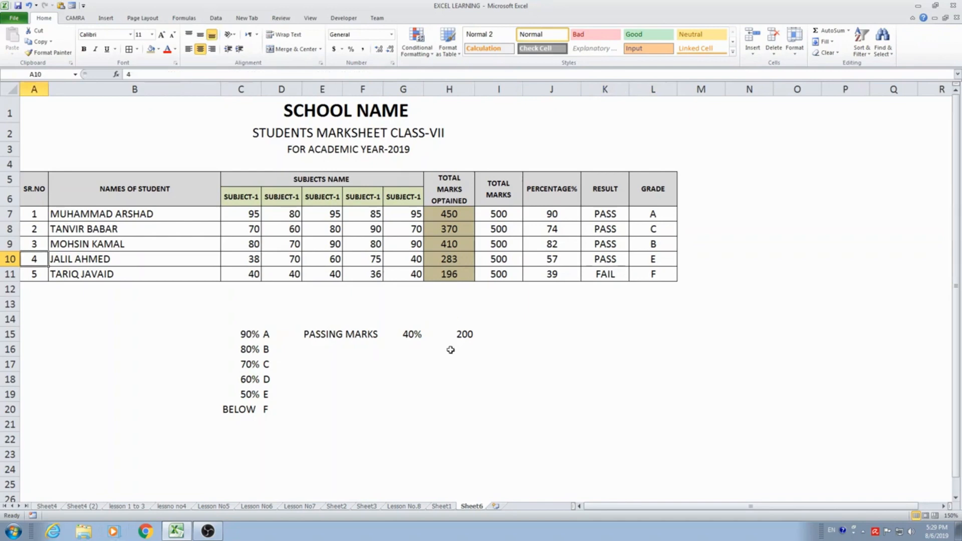
Step: Zoom the sheet to a custom 200%
click(945, 515)
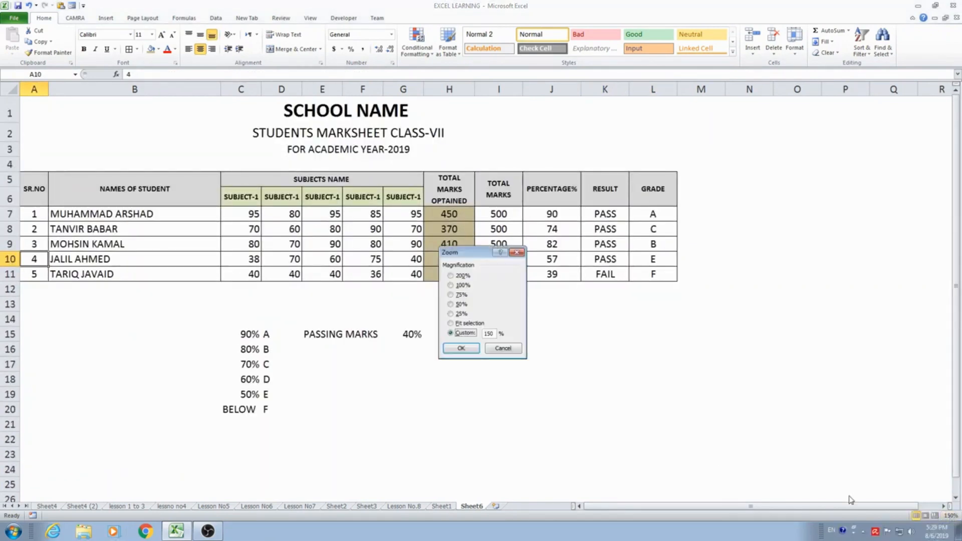
double_click(495, 333)
text(200)
key(Return)
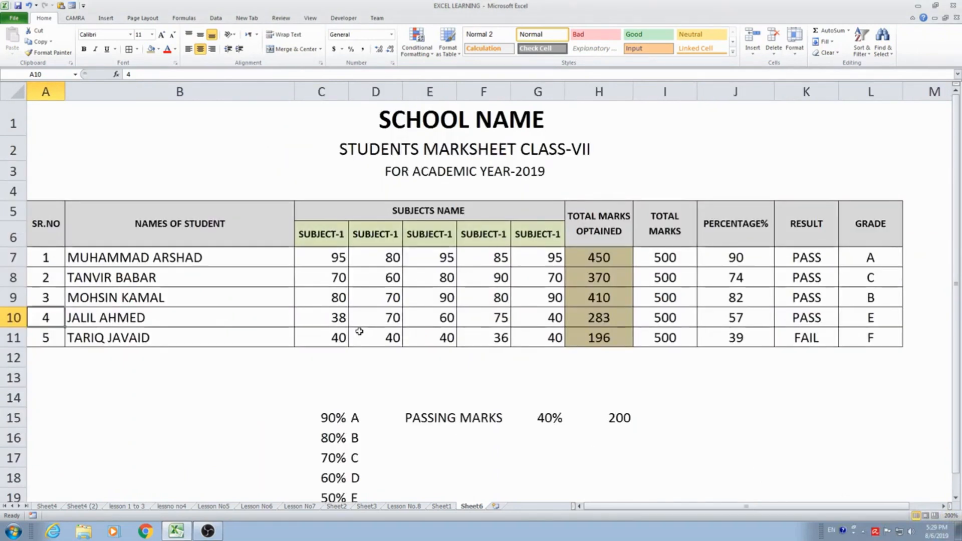
Step: Review the J7, K7 and L7 formulas, then select the RESULT cells K7:K11
click(814, 393)
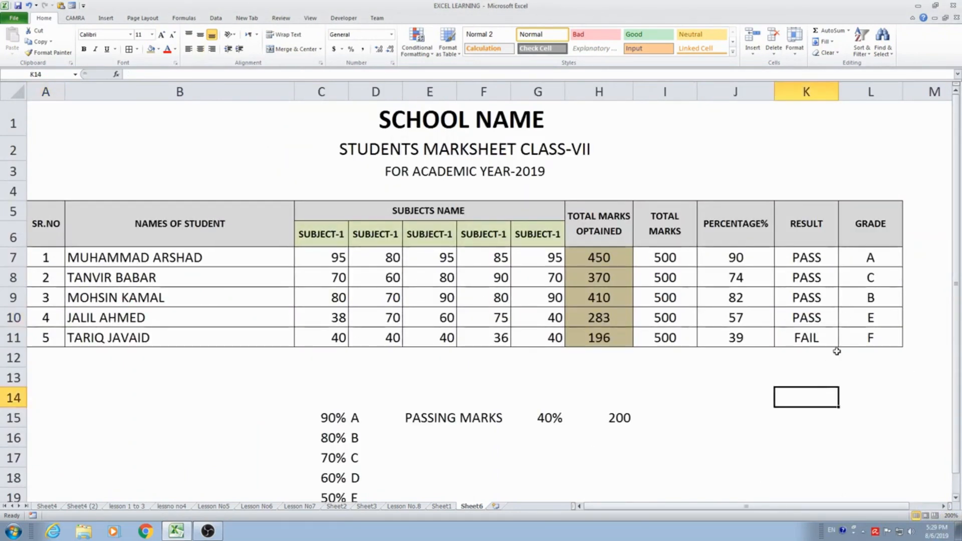
click(751, 258)
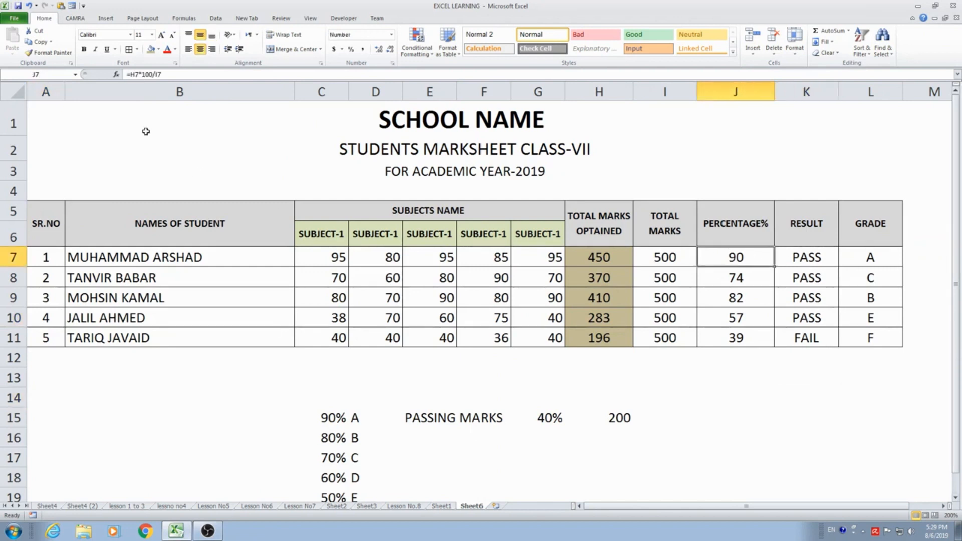
click(807, 261)
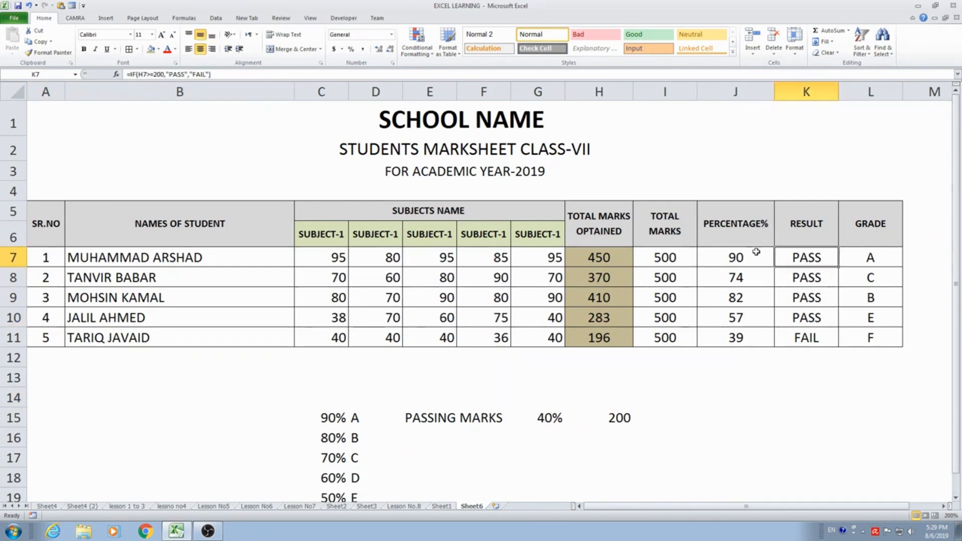
click(856, 256)
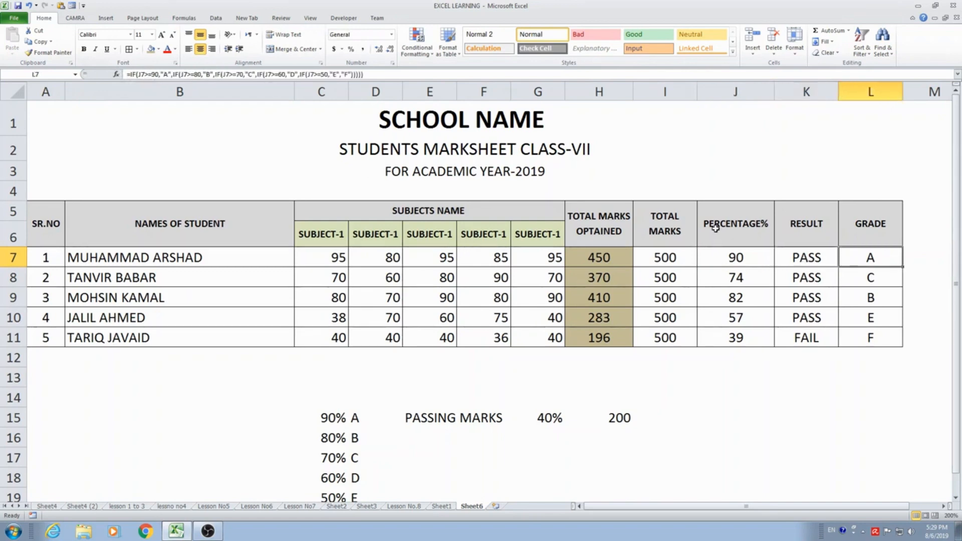
scroll(651, 228, down, 1)
scroll(633, 234, up, 1)
scroll(633, 234, down, 1)
scroll(633, 234, up, 1)
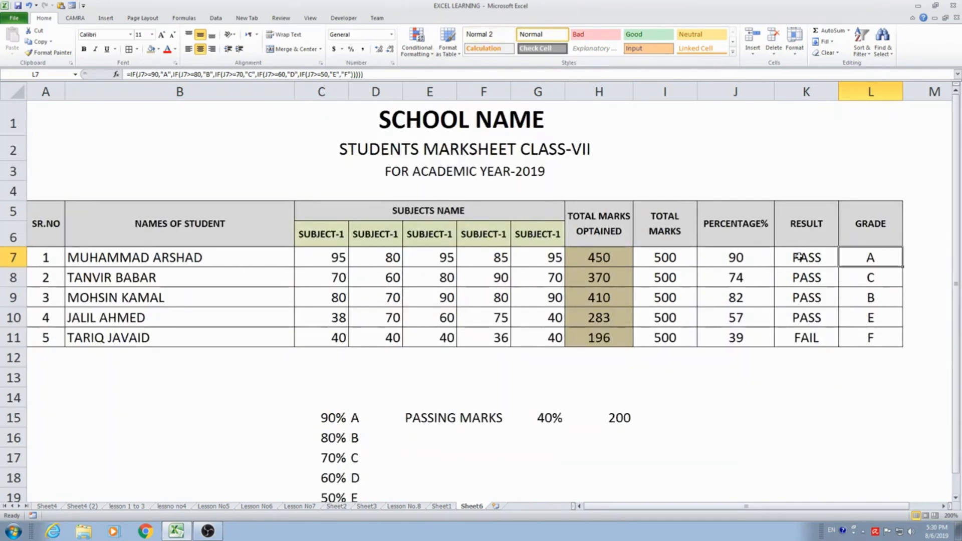
drag(798, 256, 799, 338)
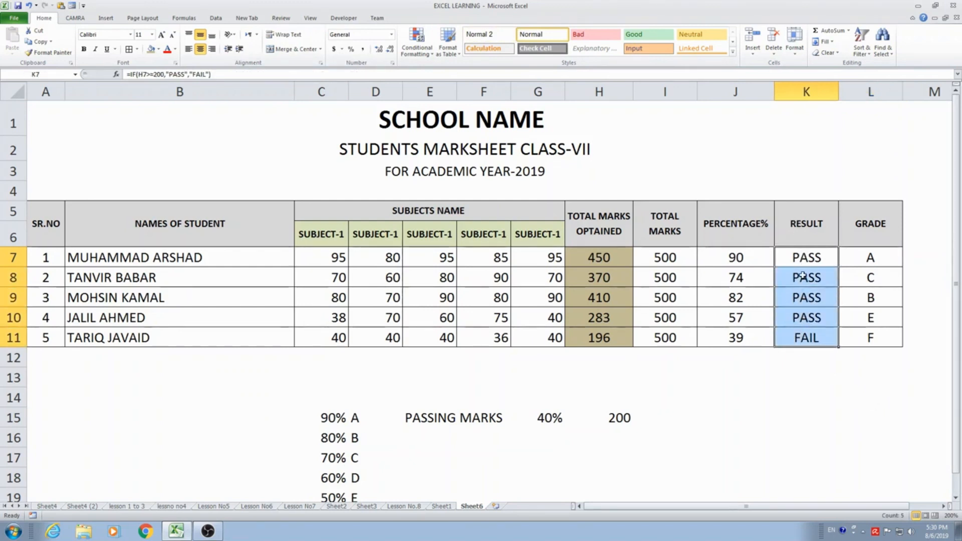
Step: Add a Text that Contains rule on K7:K11 giving PASS cells green fill with dark green text
click(803, 378)
drag(800, 257, 795, 335)
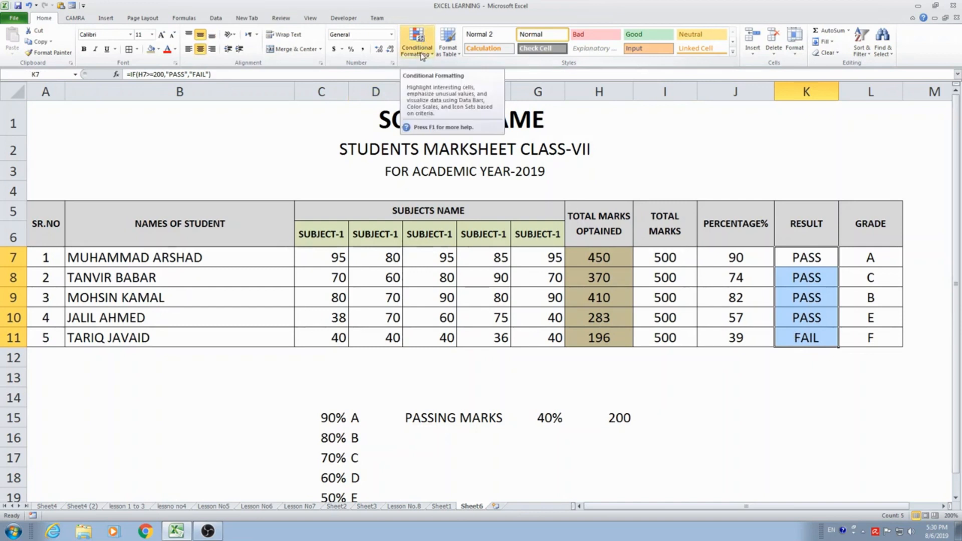
click(421, 55)
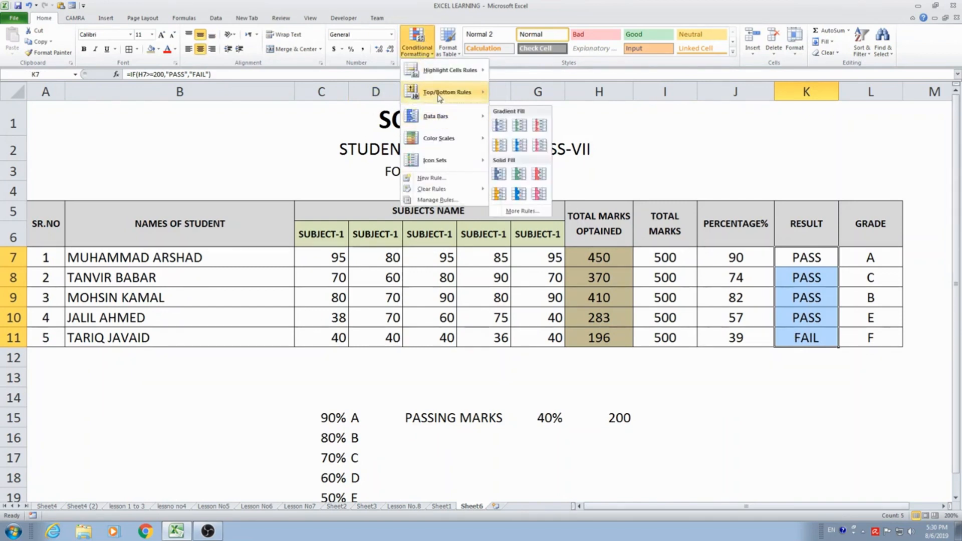
mouse_move(454, 70)
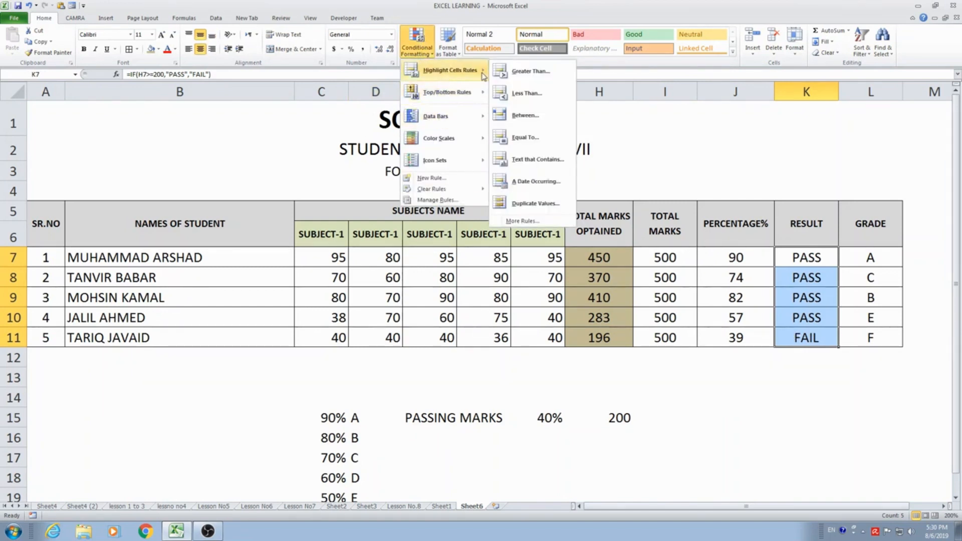
click(542, 160)
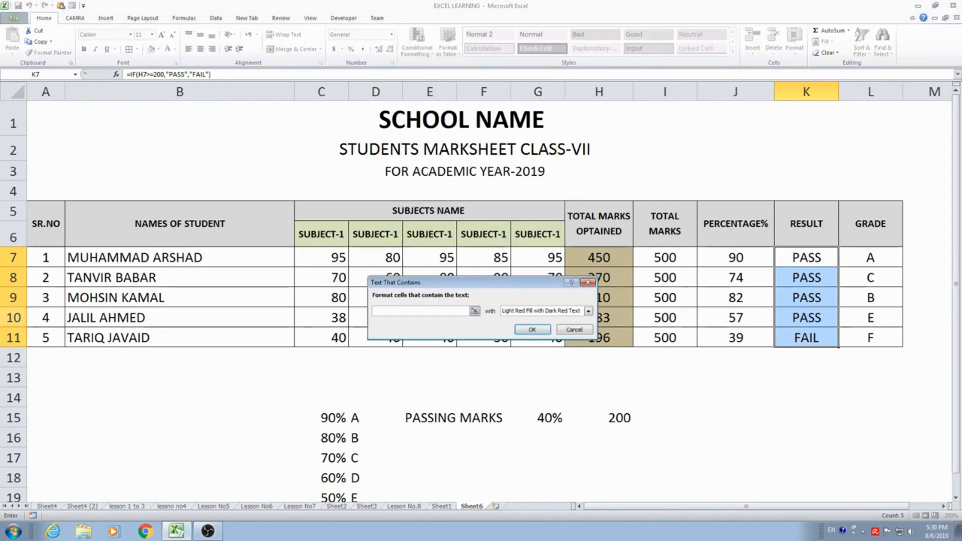
text(PASS)
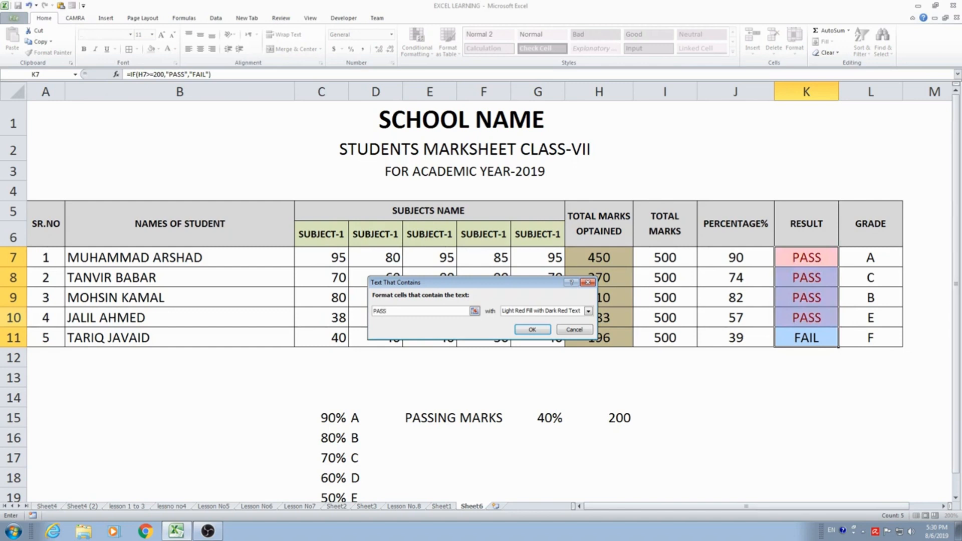
click(589, 312)
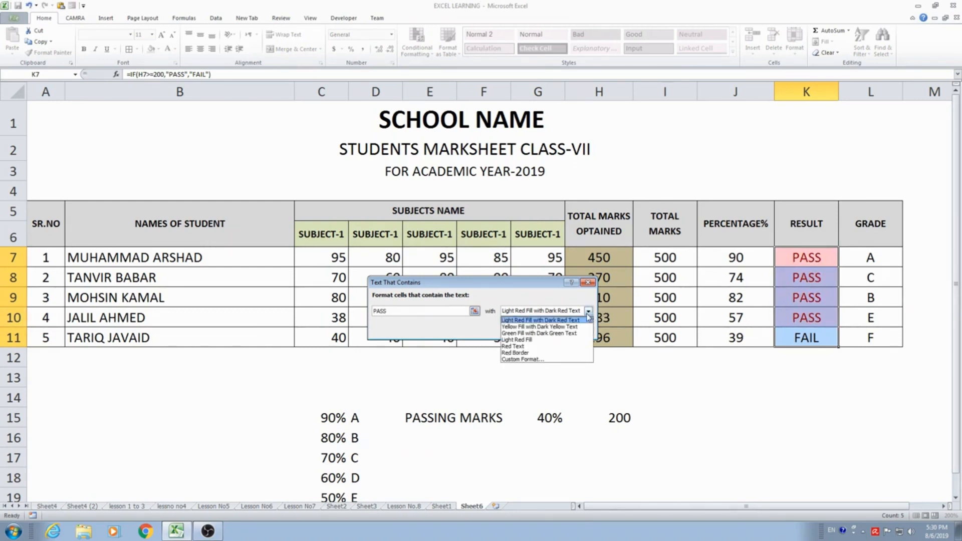
click(522, 334)
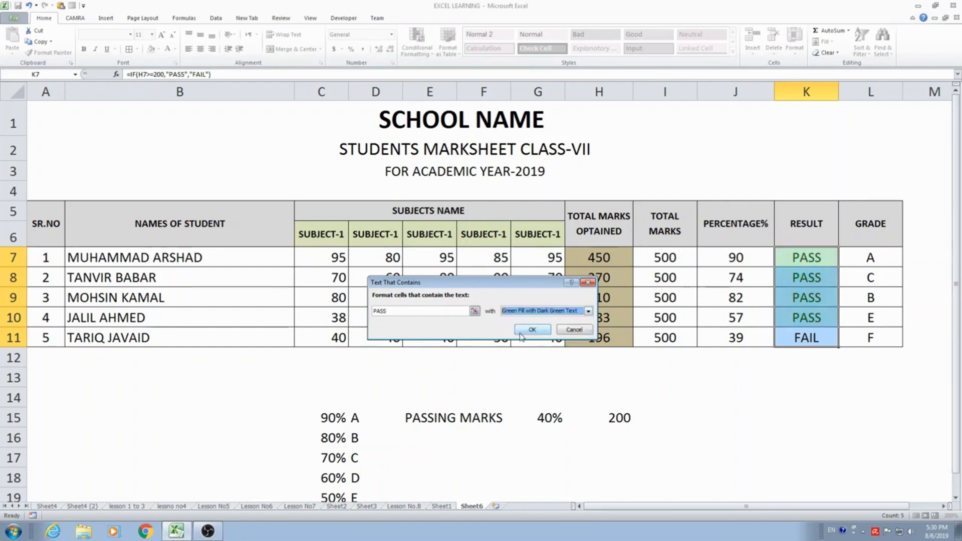
click(522, 330)
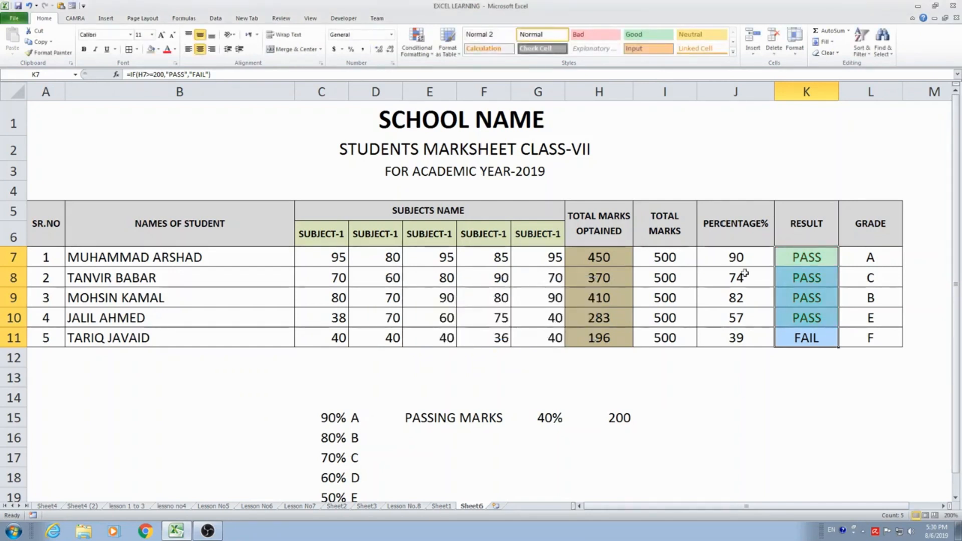
click(771, 360)
Step: Add a Text that Contains rule on K7:K11 giving FAIL cells light red fill with dark red text
drag(786, 257, 788, 339)
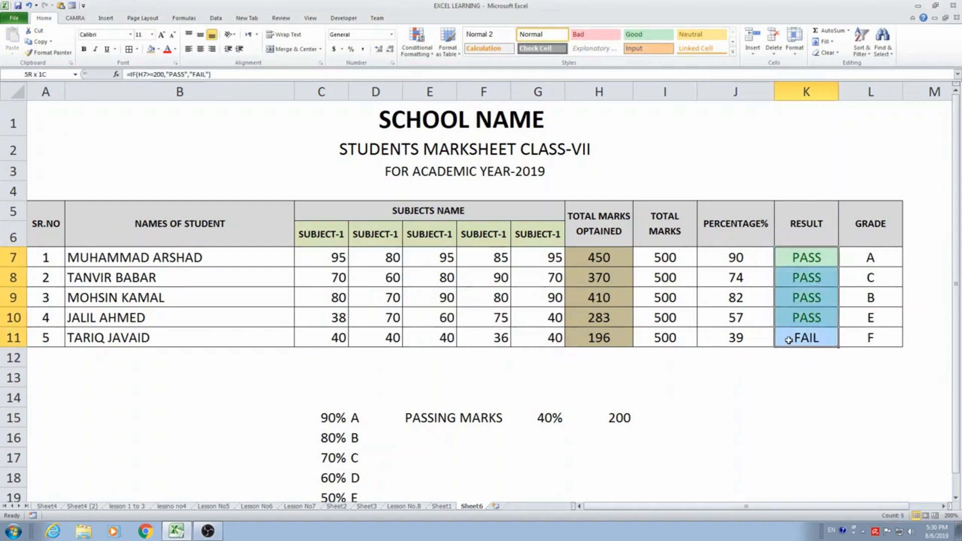
click(417, 42)
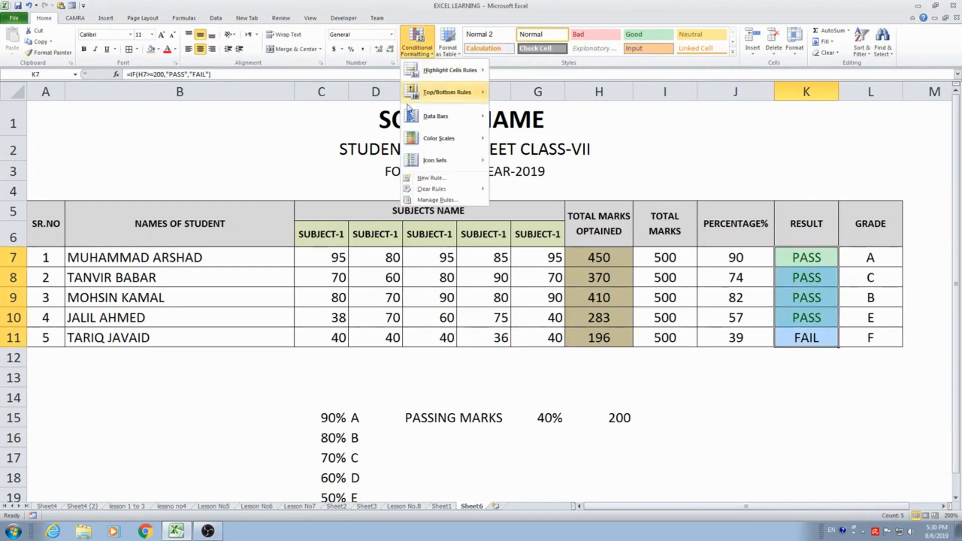
mouse_move(432, 73)
click(524, 161)
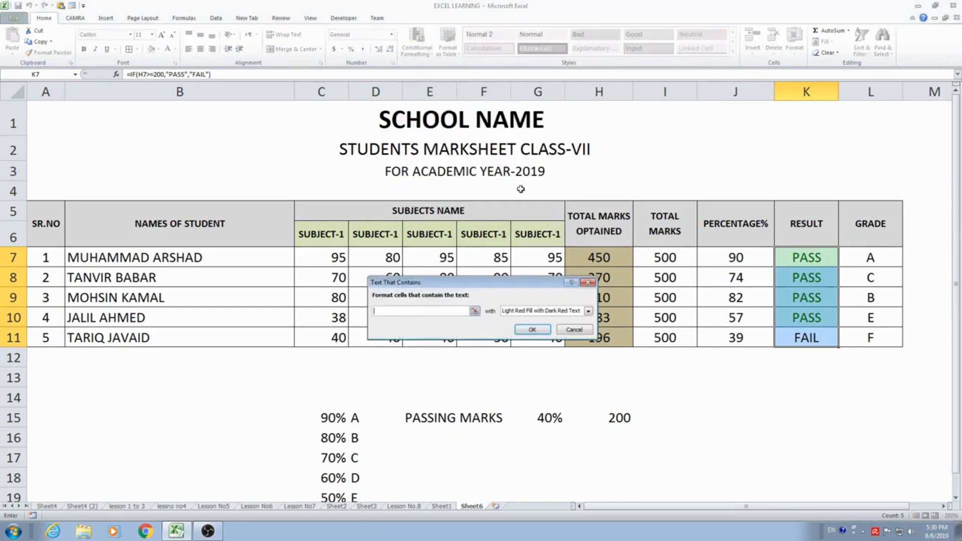
text(FAIL)
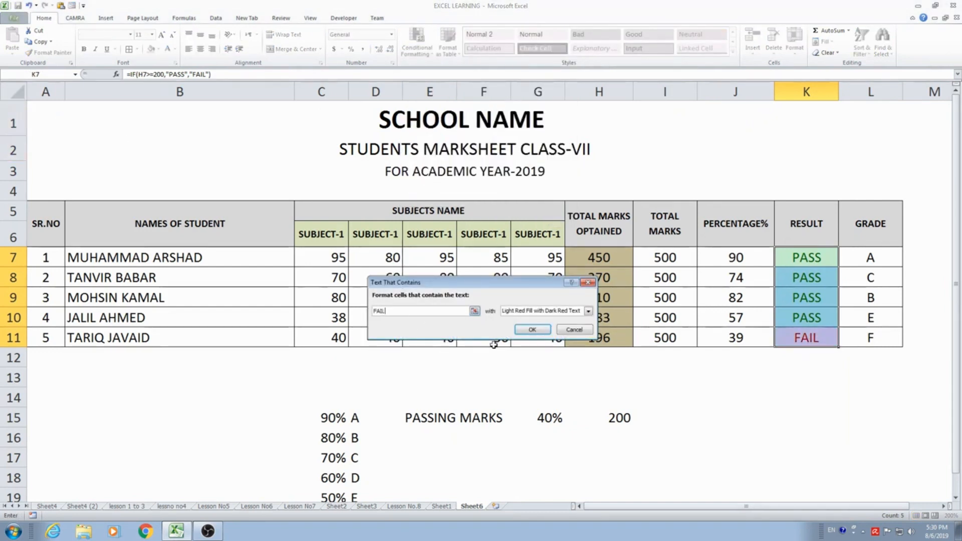
click(588, 312)
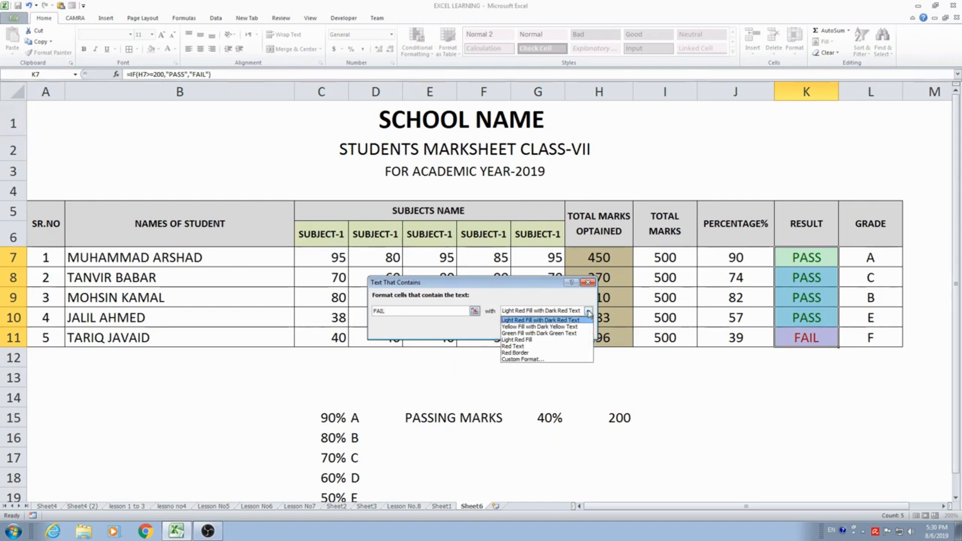
click(540, 321)
click(532, 328)
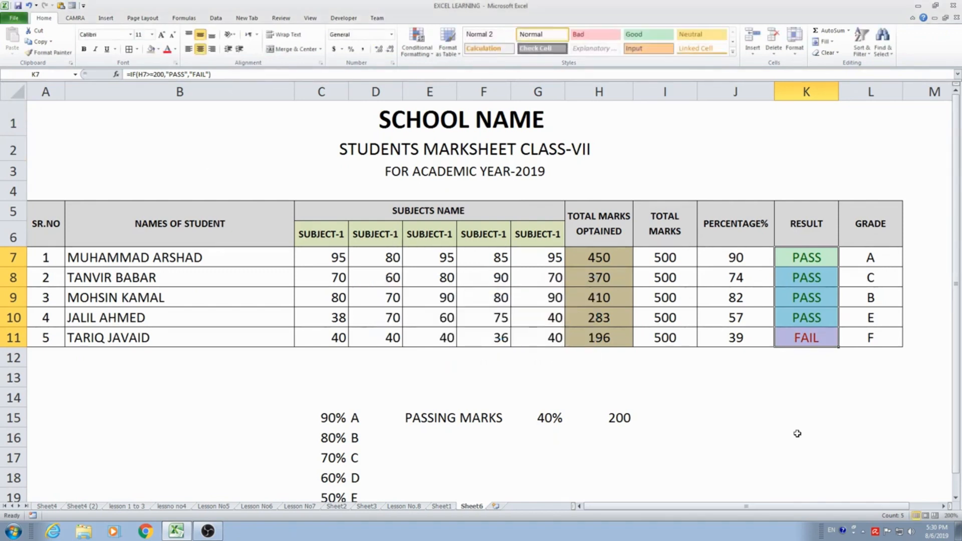
click(799, 398)
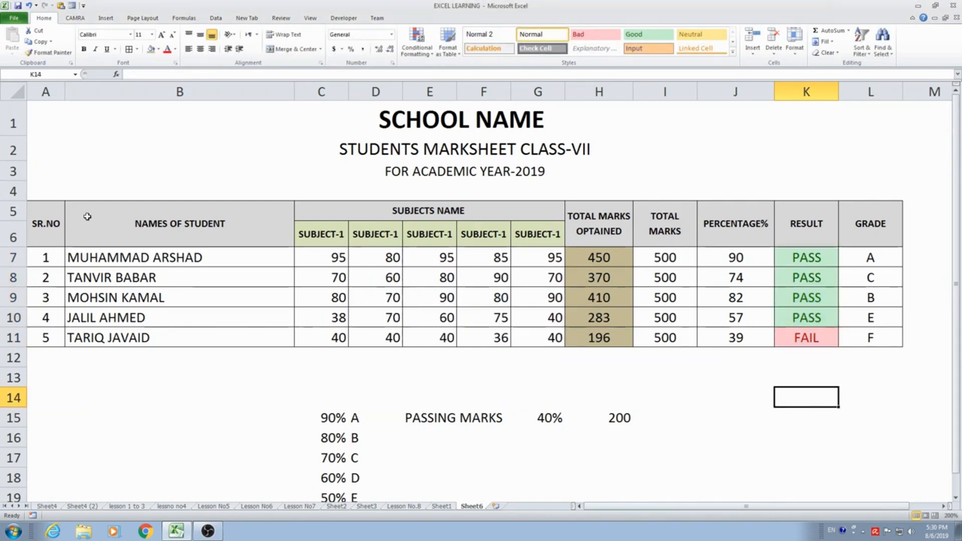
key(Up)
key(Up)
key(Up)
key(Up)
key(Up)
key(Up)
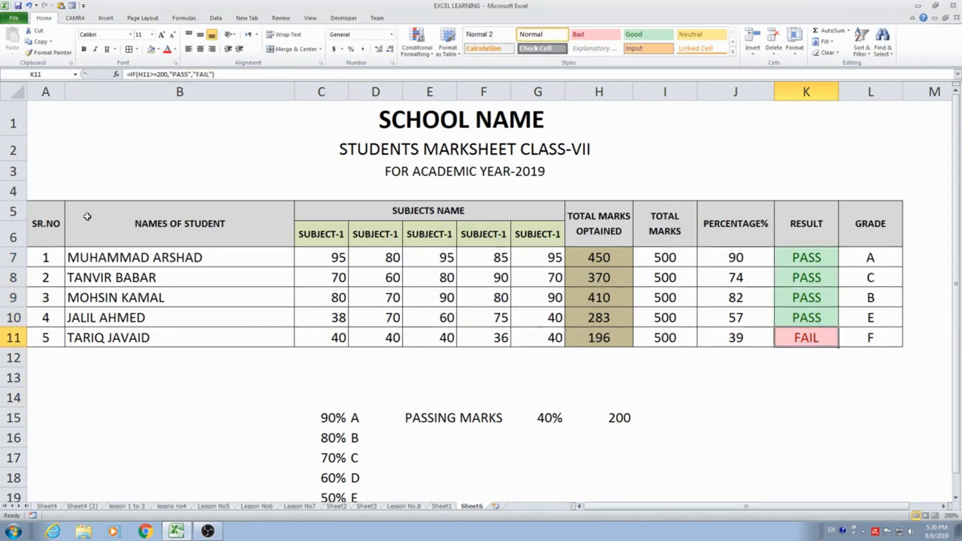
key(Left)
key(Left)
key(Left)
key(Left)
key(Left)
key(Left)
key(Left)
key(Left)
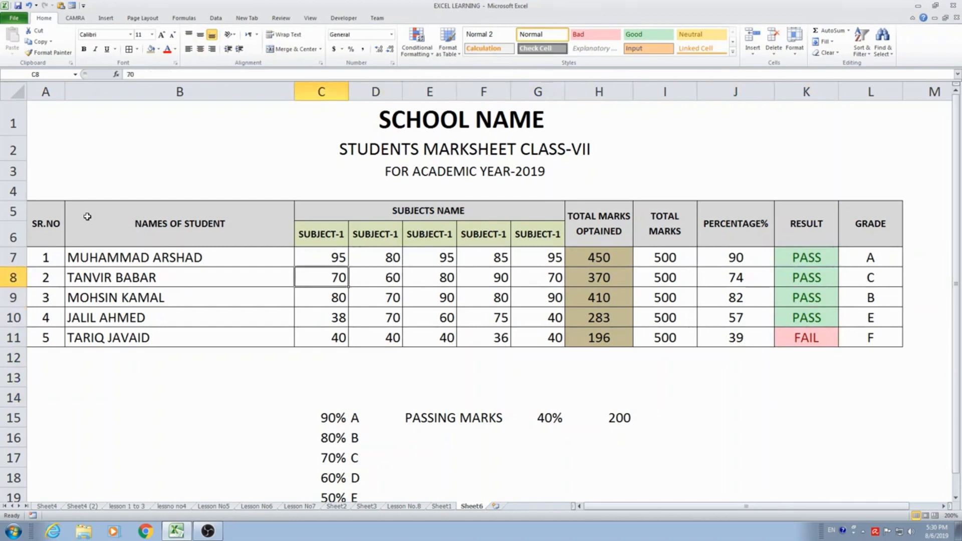
key(Right)
key(Right)
key(Right)
key(Right)
key(Right)
key(Right)
key(Right)
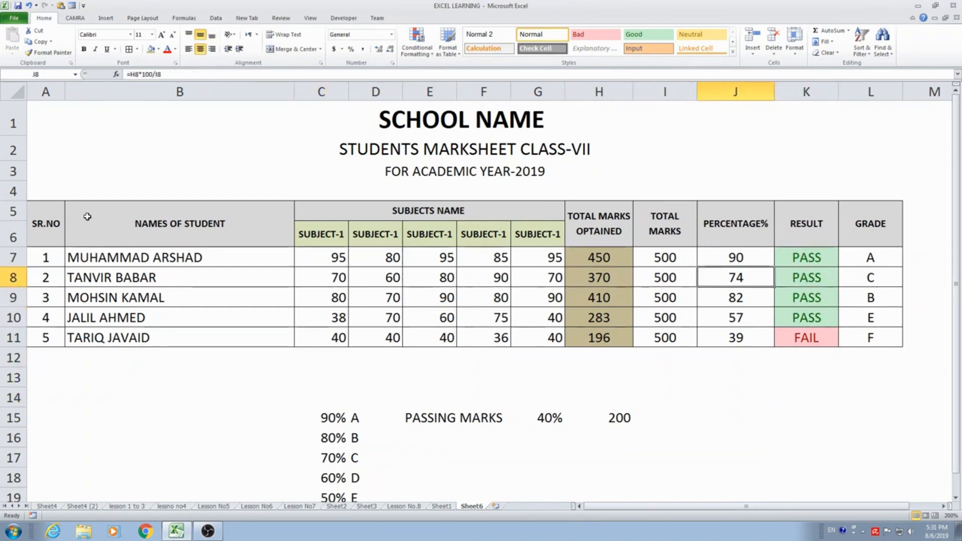
key(Up)
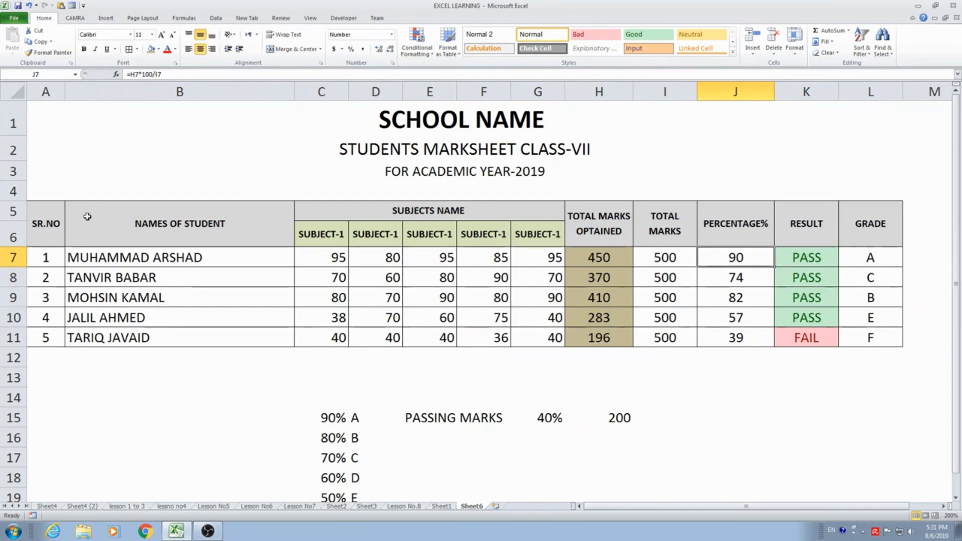
key(Left)
key(Left)
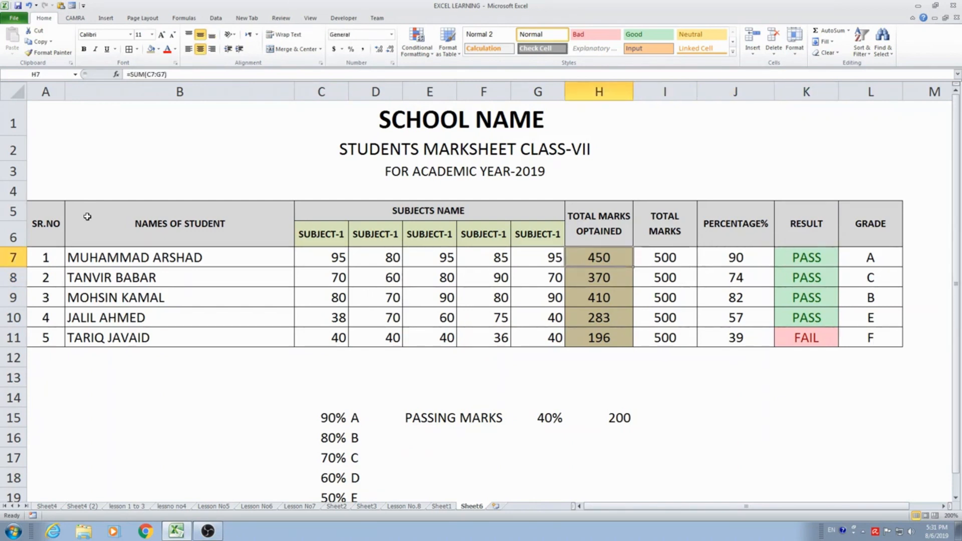
text(190)
key(Return)
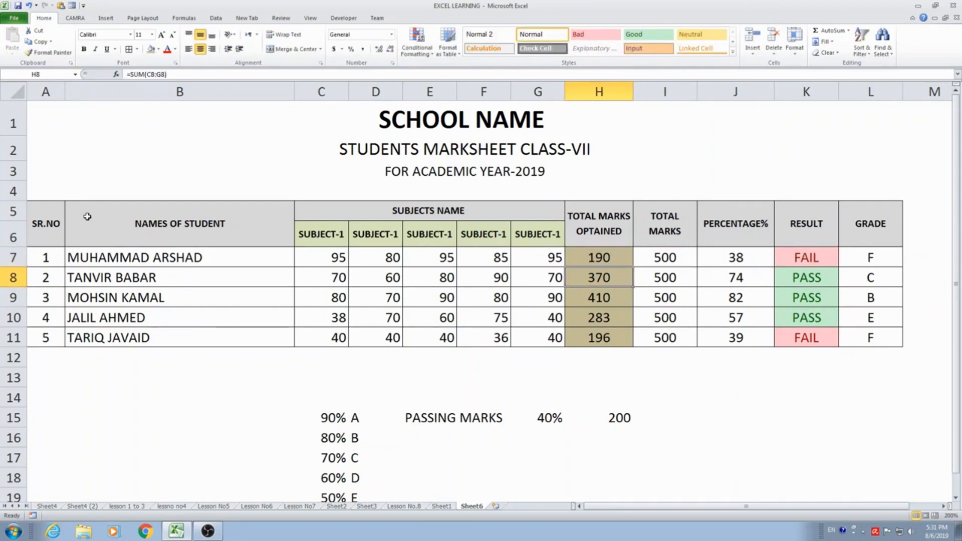
key(Up)
key(Right)
key(Right)
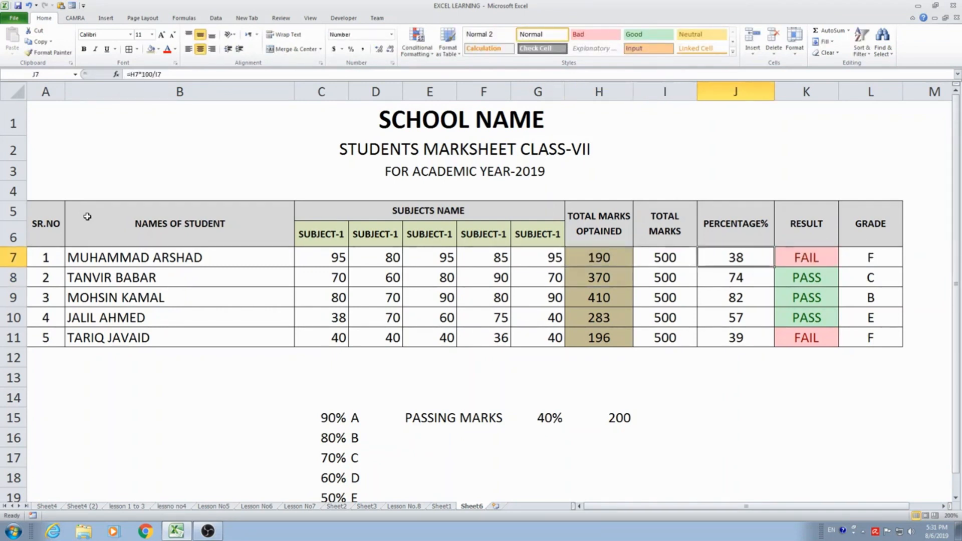
key(Left)
key(Left)
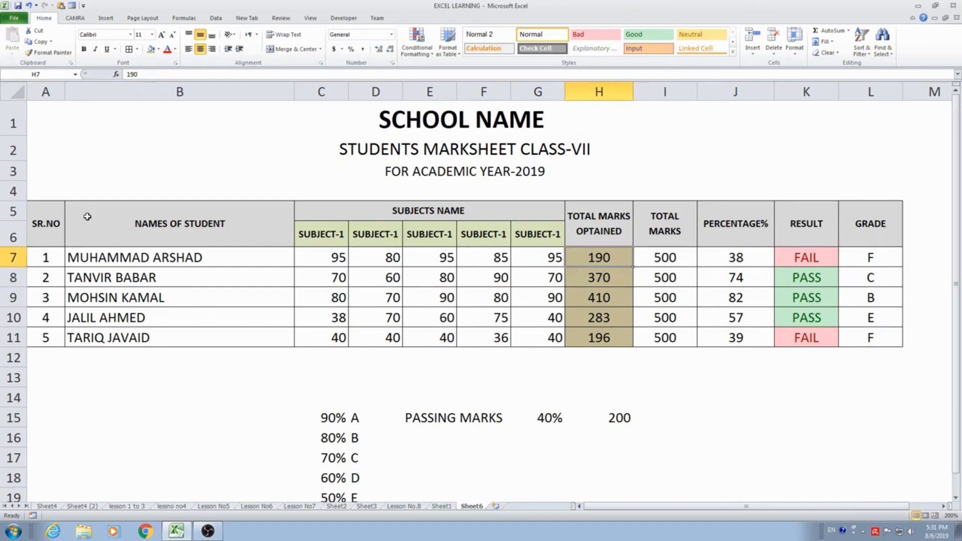
key(ctrl+z)
key(Right)
key(Right)
key(Right)
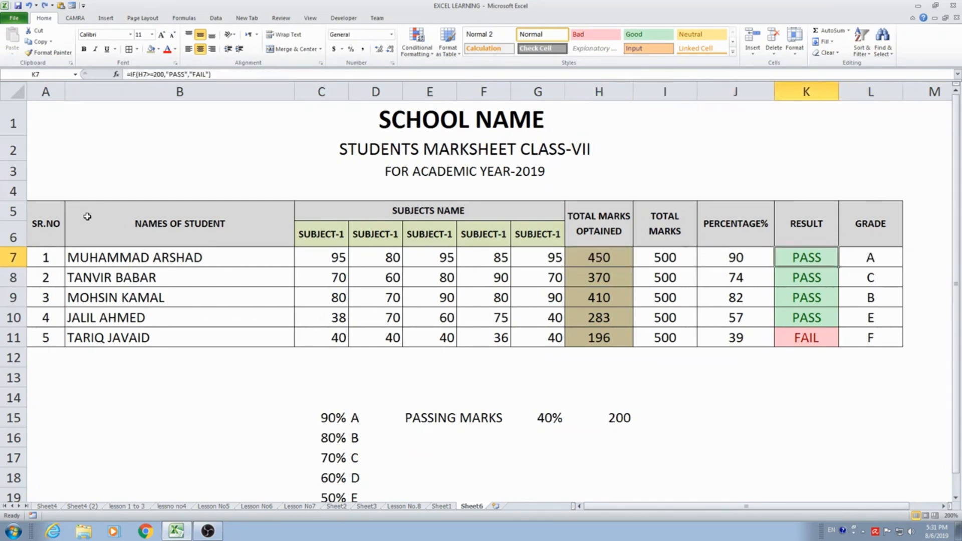
key(Left)
key(Left)
key(Left)
key(Left)
scroll(281, 271, down, 1)
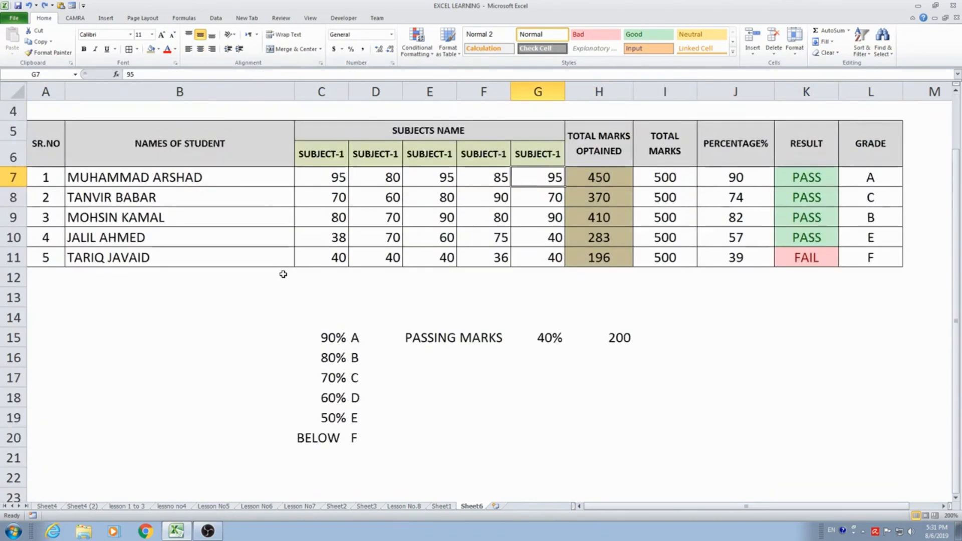
scroll(284, 275, up, 1)
scroll(283, 274, down, 3)
Step: Replace the WordArt text with 'THANKS FOR WATCHING' and 'I HOPE YOU LIKE THIS VIDEO' lines
scroll(283, 274, up, 3)
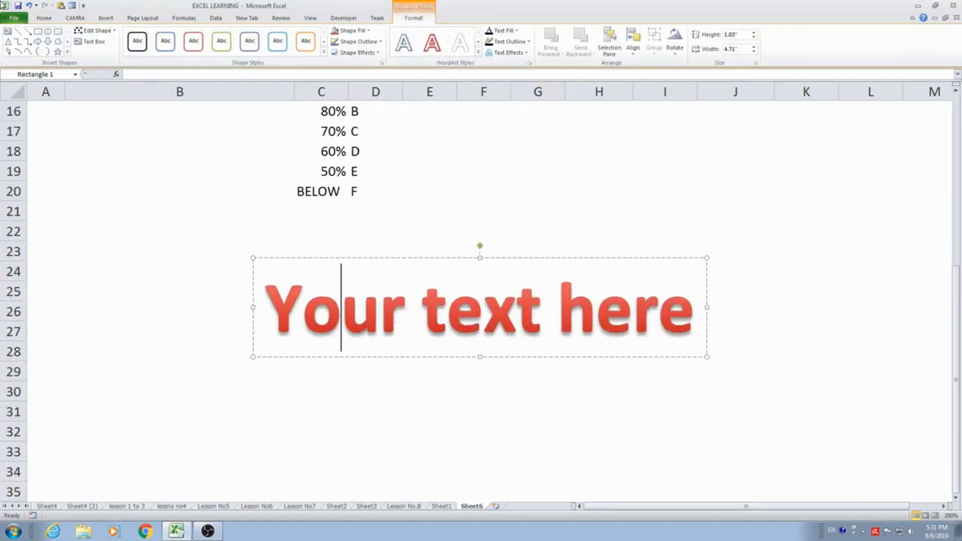
key(ctrl+a)
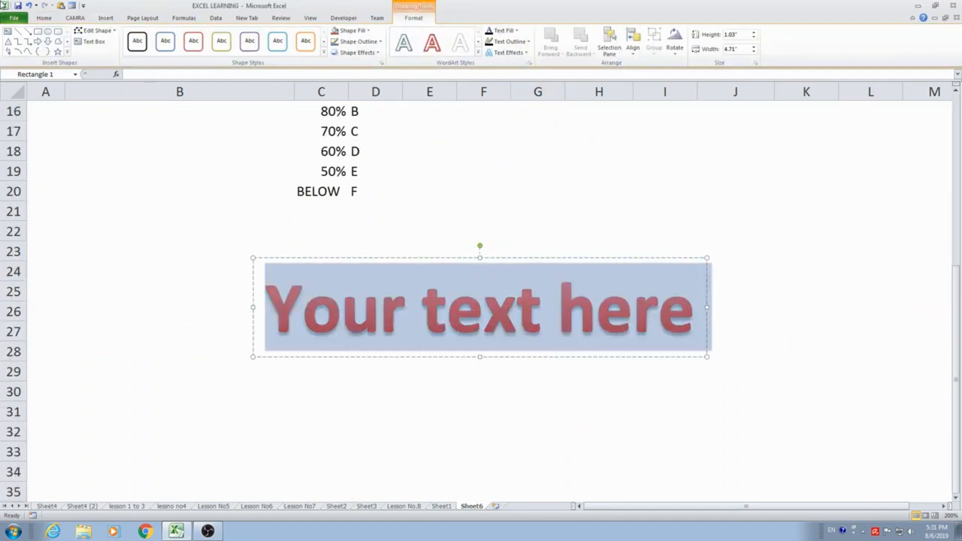
text(THANKS)
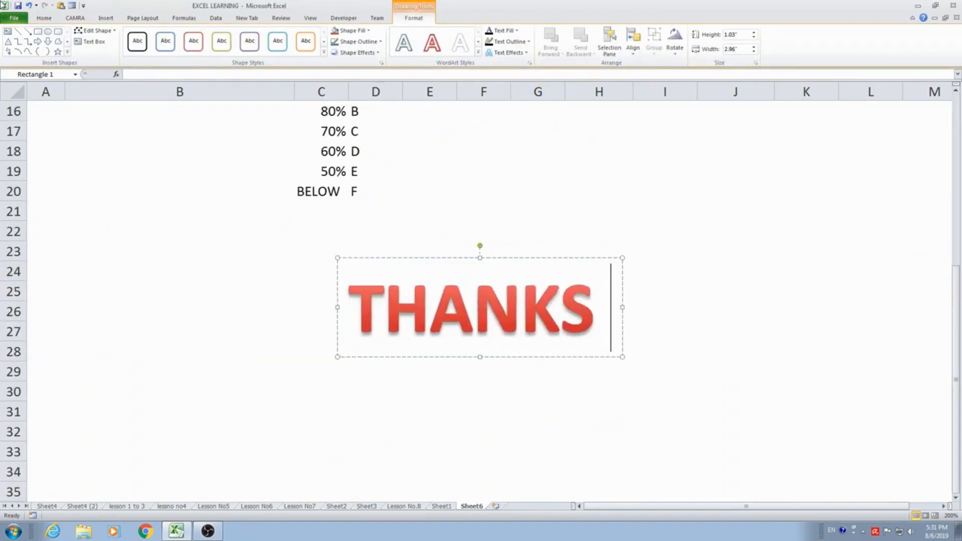
text( FOR WA)
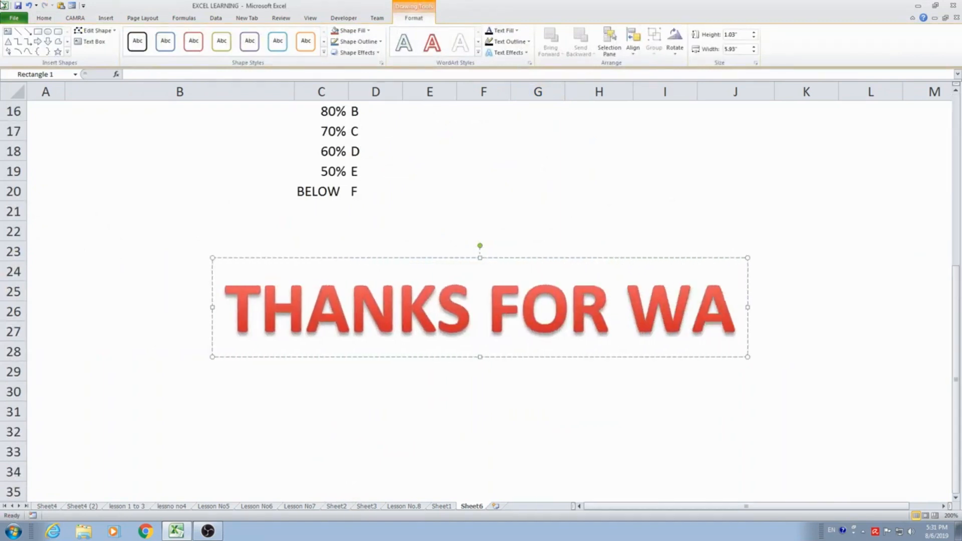
text(TCHING)
key(Return)
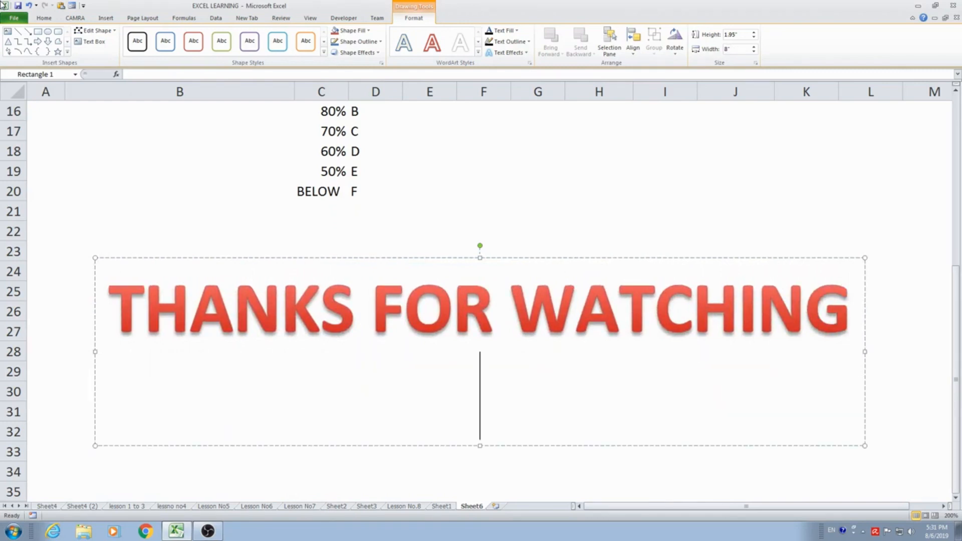
text(I HO)
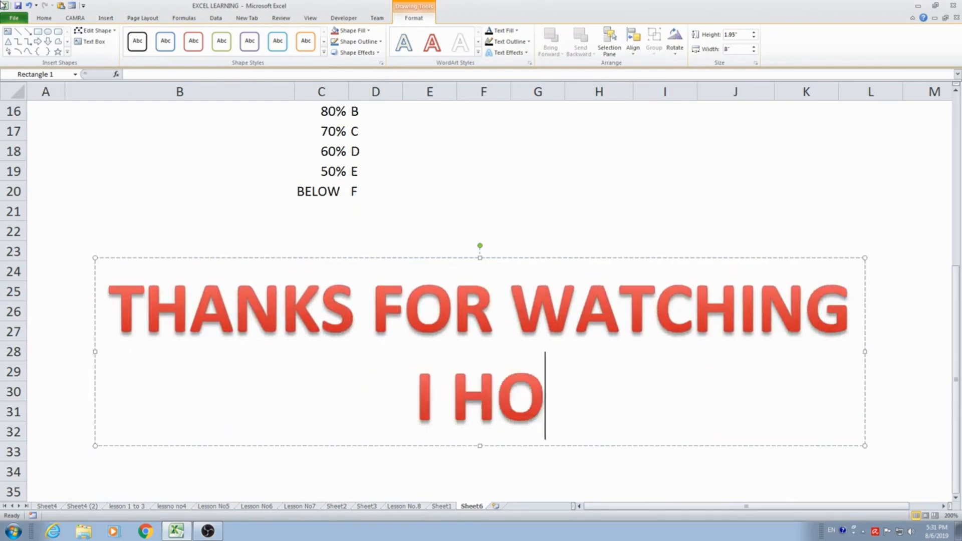
text(PE YOU LIKE )
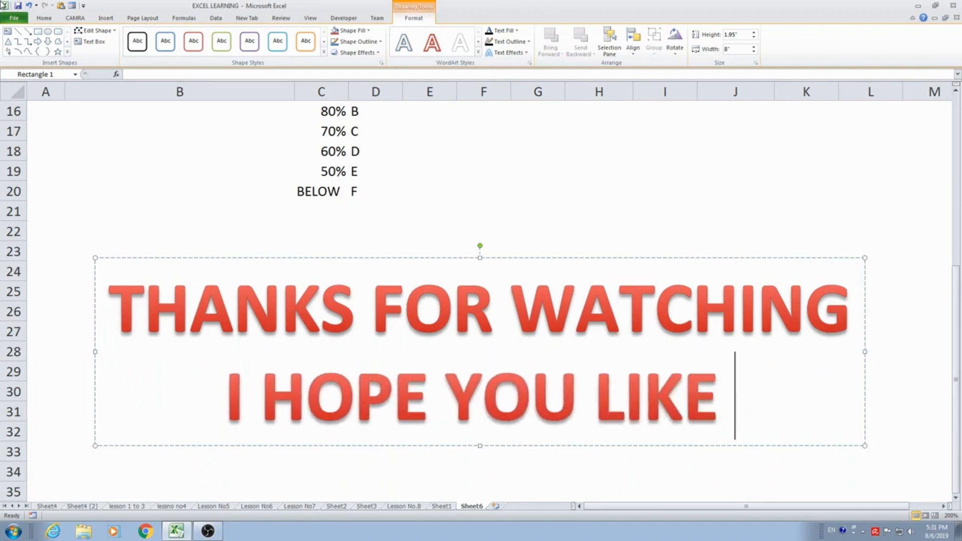
text(THIS VIDEO)
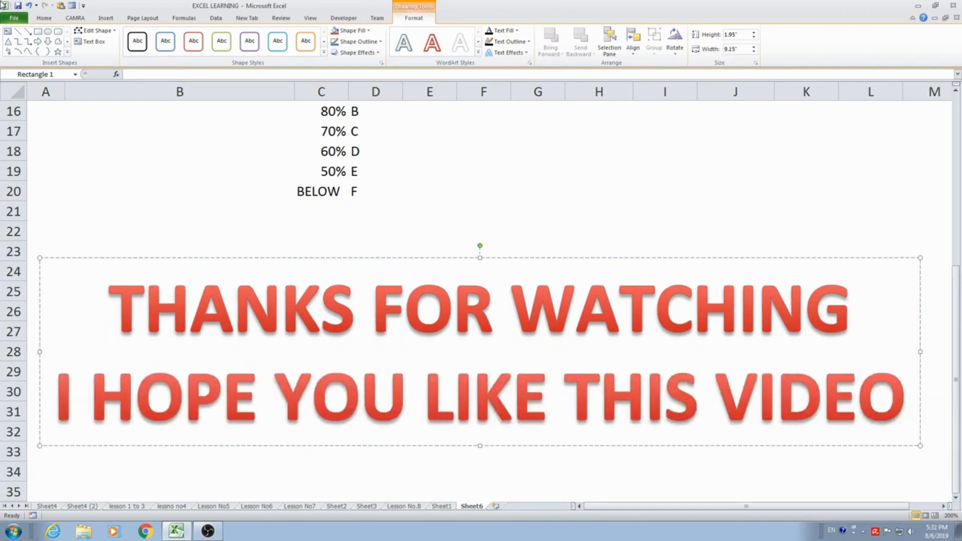
key(Return)
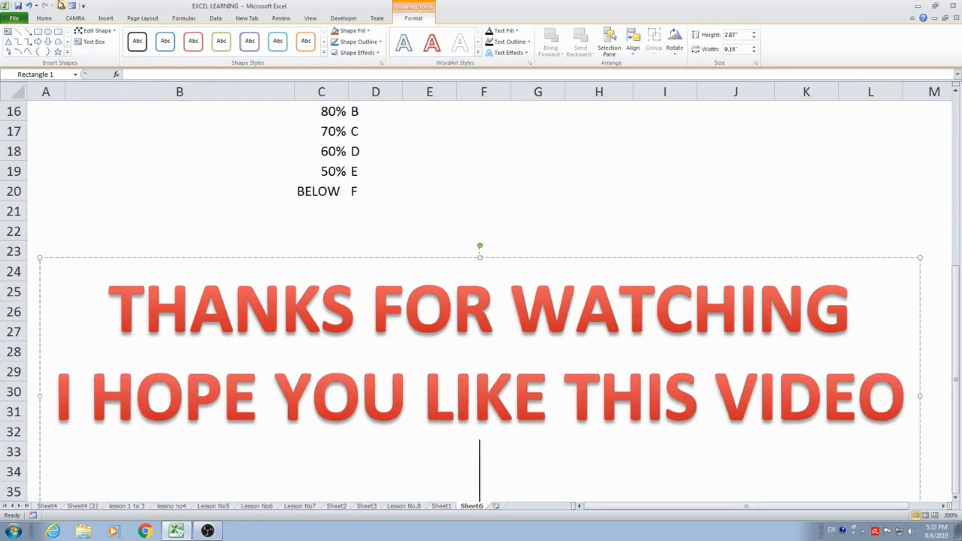
Step: Add lines 'SEE YOU IN NEXT VIDEO' and 'IN SHAA ALLAH', then begin 'ALLAH HAFI'
scroll(155, 168, down, 3)
text(SEE)
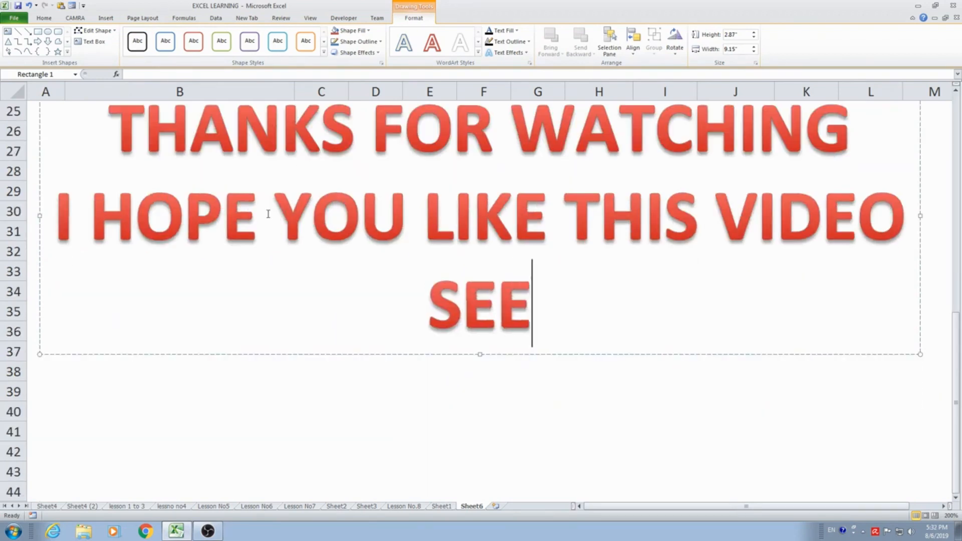
text( YOU)
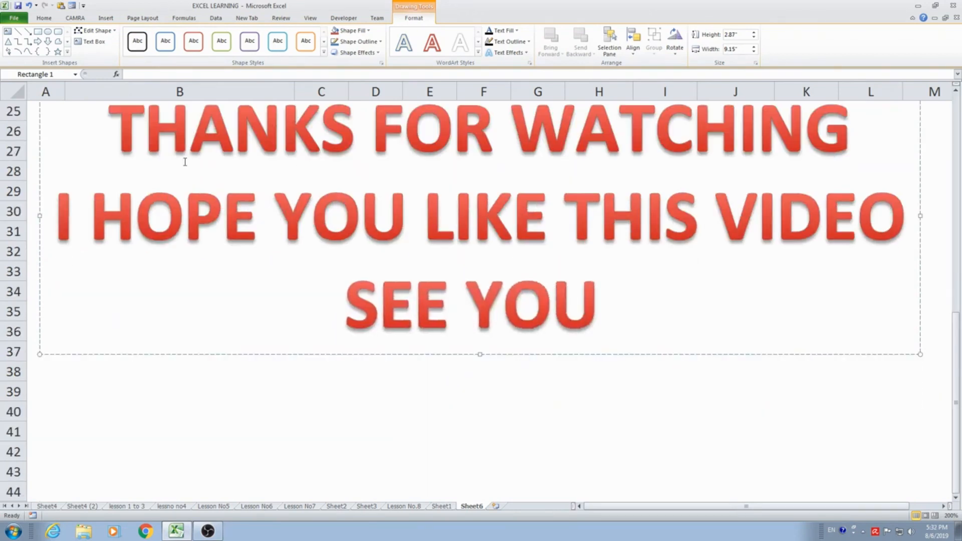
text( IN NEXT VI)
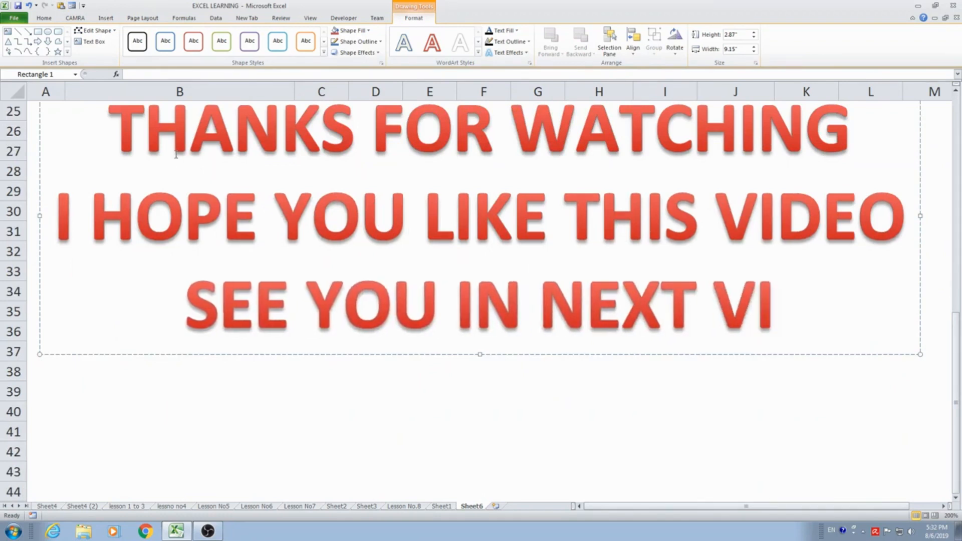
text(DEO)
key(Return)
text(IN )
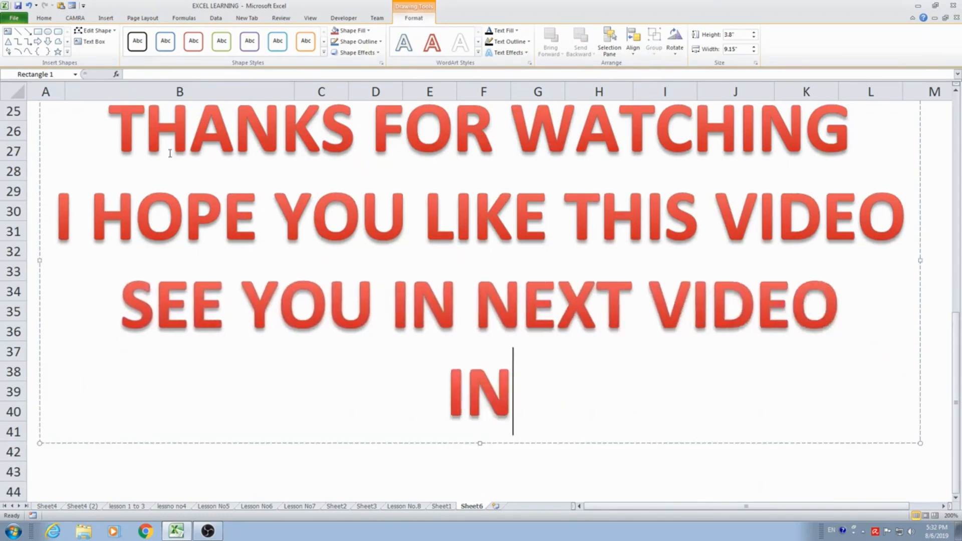
text(S)
key(BackSpace)
text(SHAA)
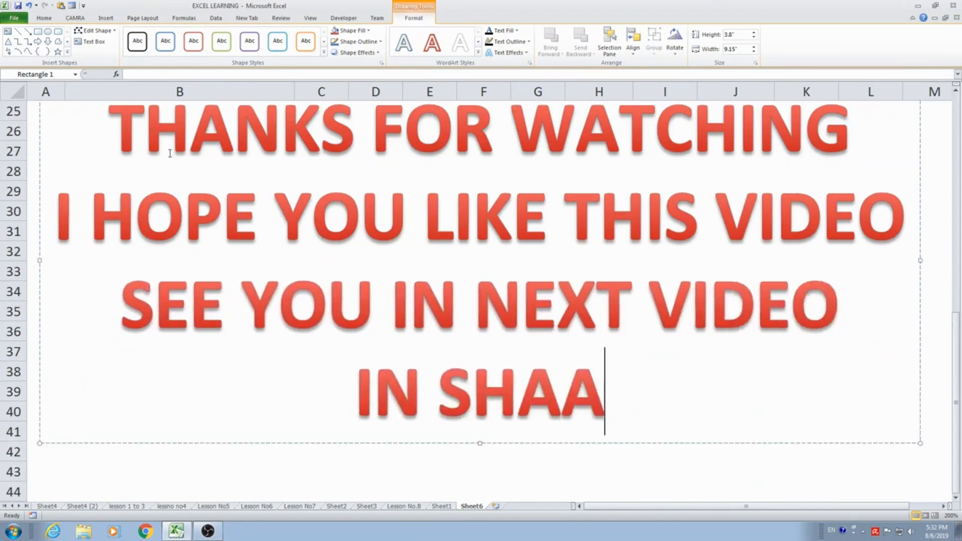
text( ALLAH)
key(Return)
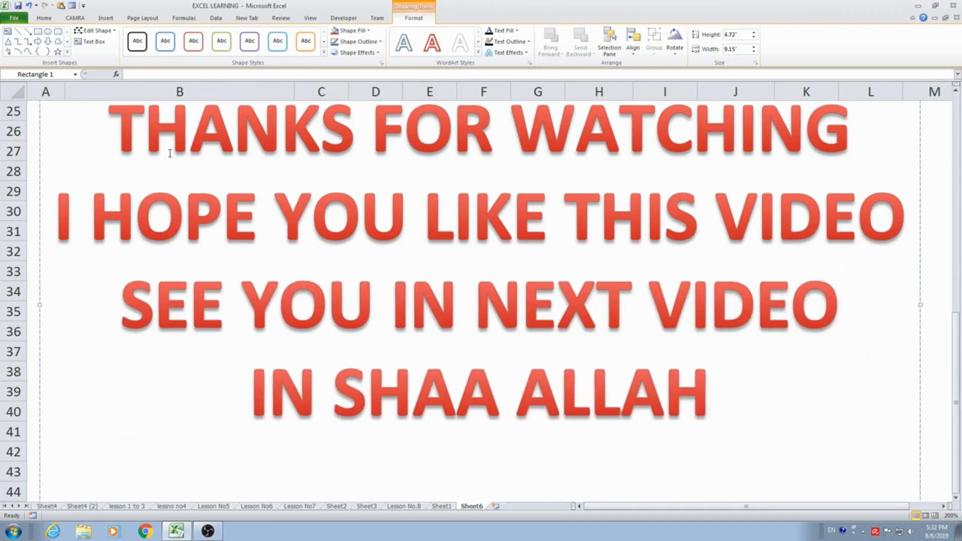
scroll(169, 153, down, 3)
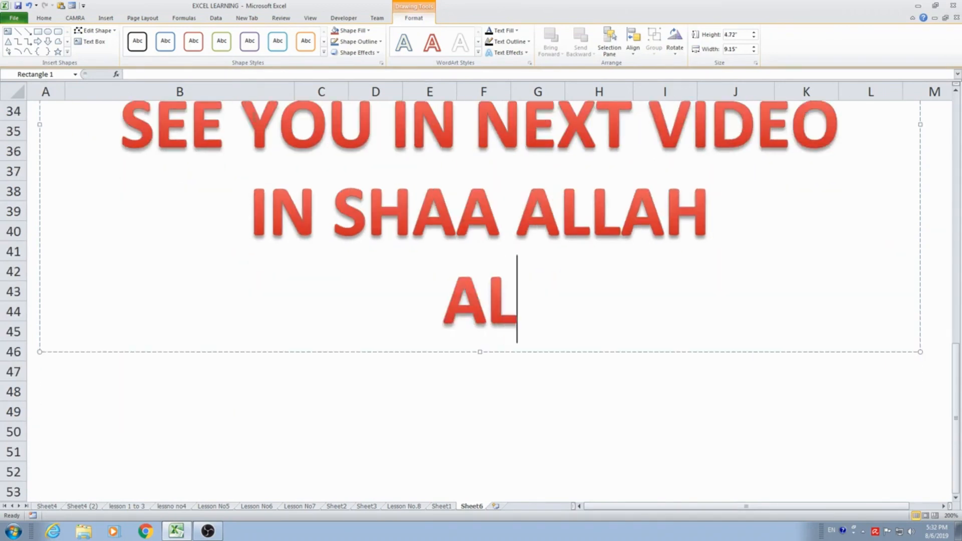
text(ALLAH HAFI)
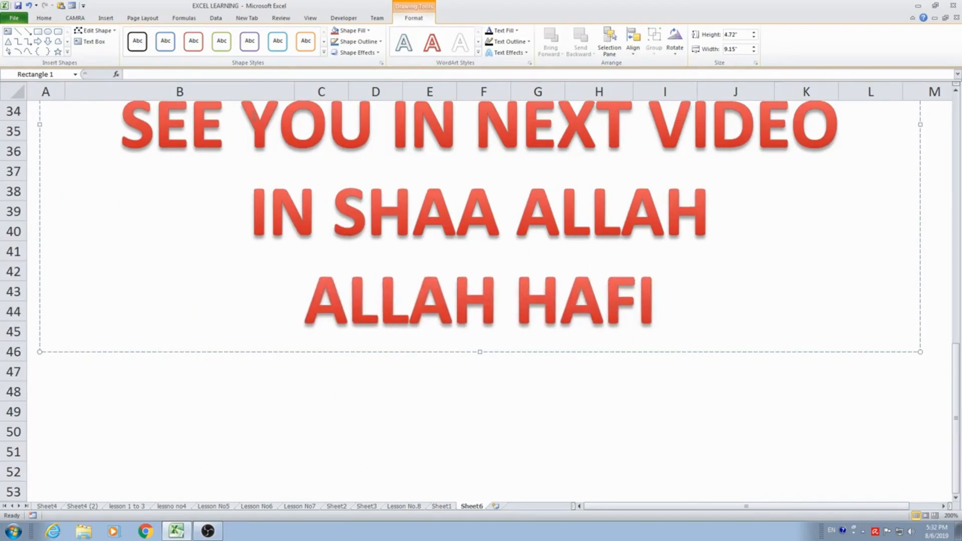